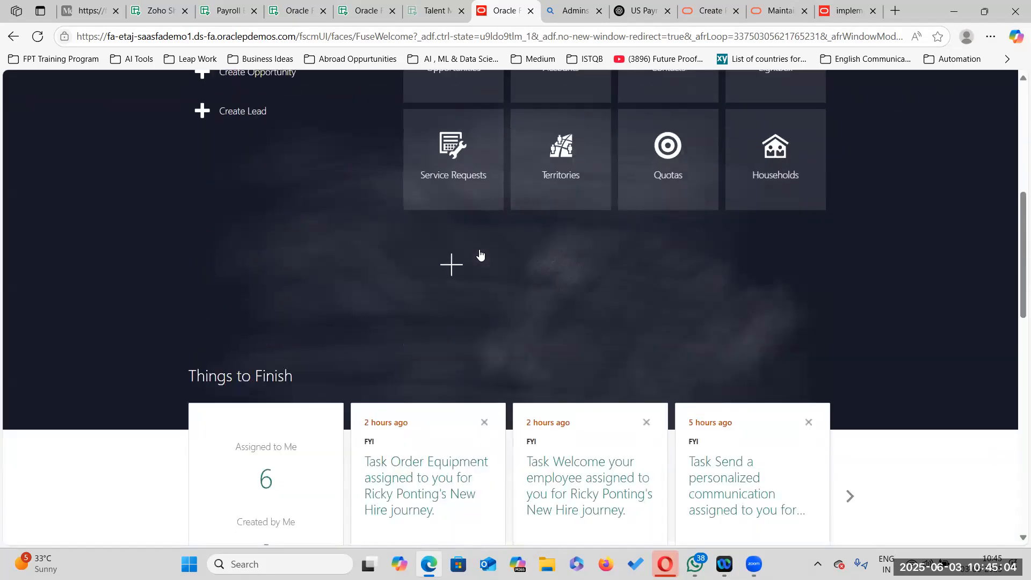
Open the payroll Elements task from Setup and Maintenance and start creating a new element.
click(999, 103)
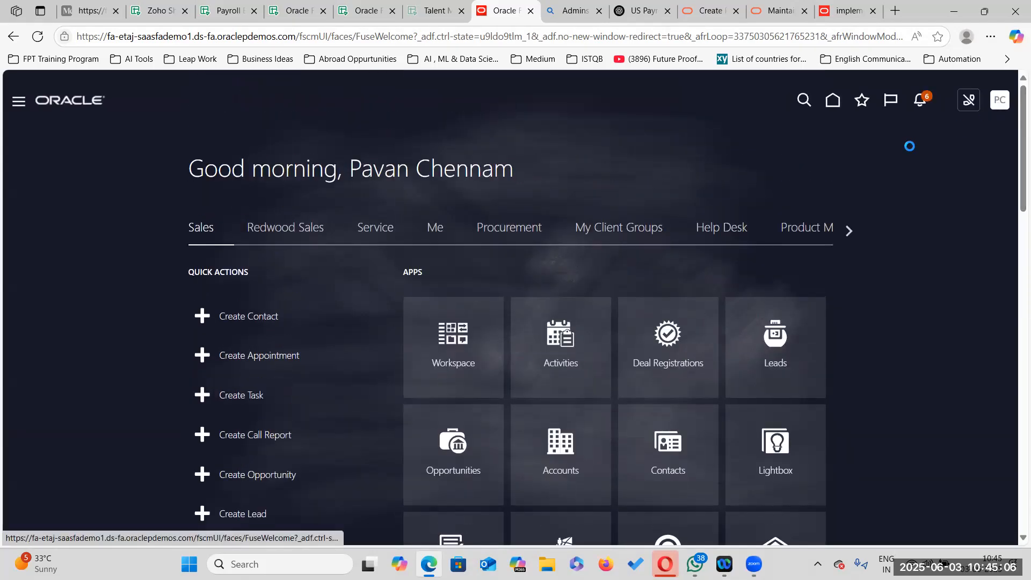
click(791, 302)
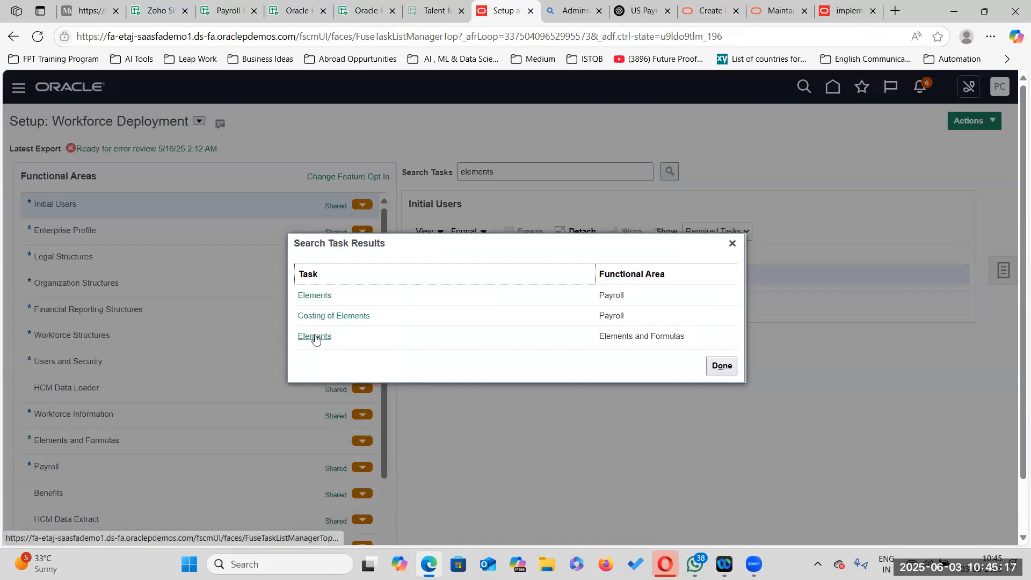
click(315, 337)
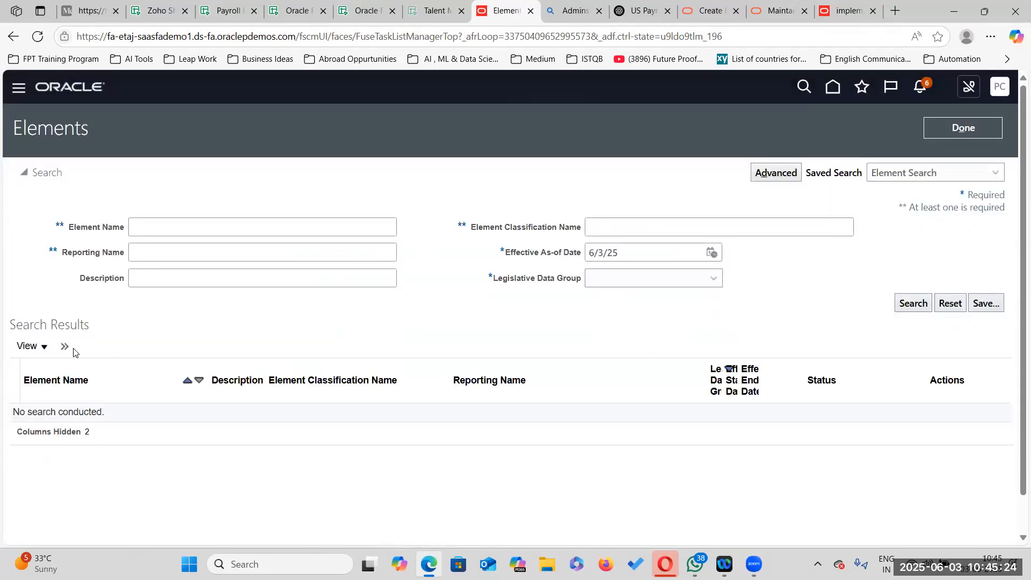
click(64, 346)
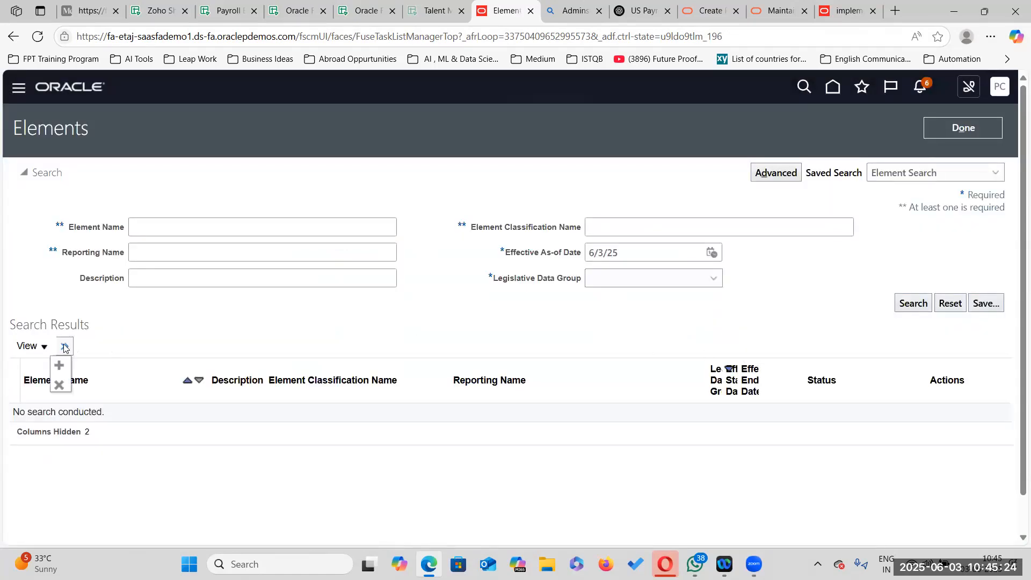
click(59, 365)
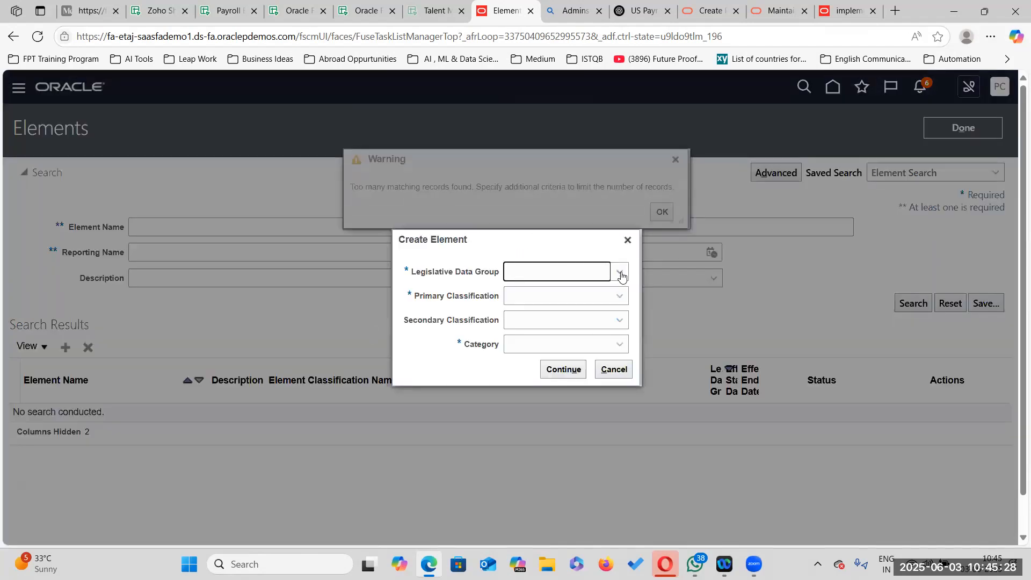
Choose US Legislative Data Group for the new element.
click(620, 273)
scroll(618, 371, down, 15)
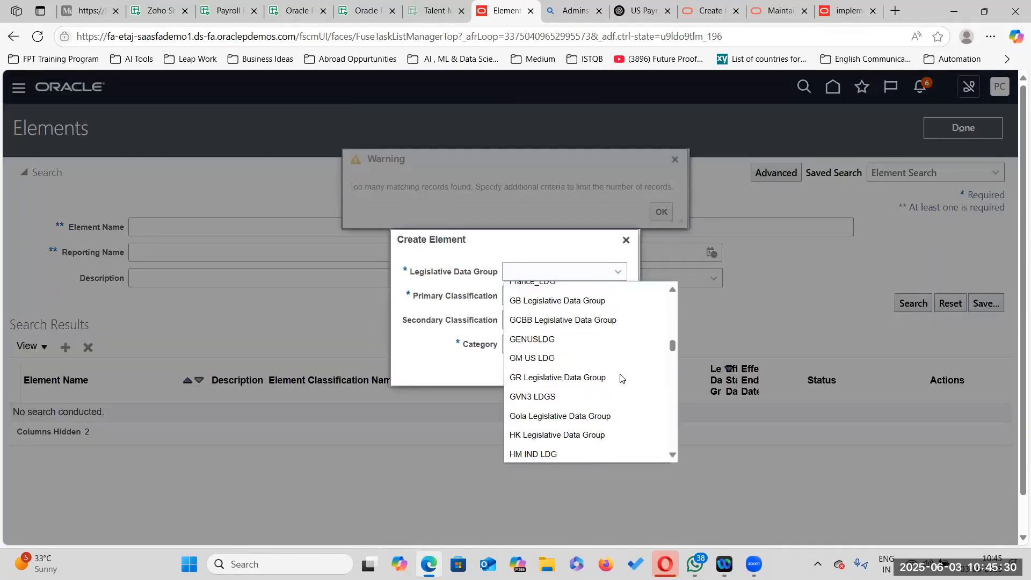
scroll(620, 375, down, 8)
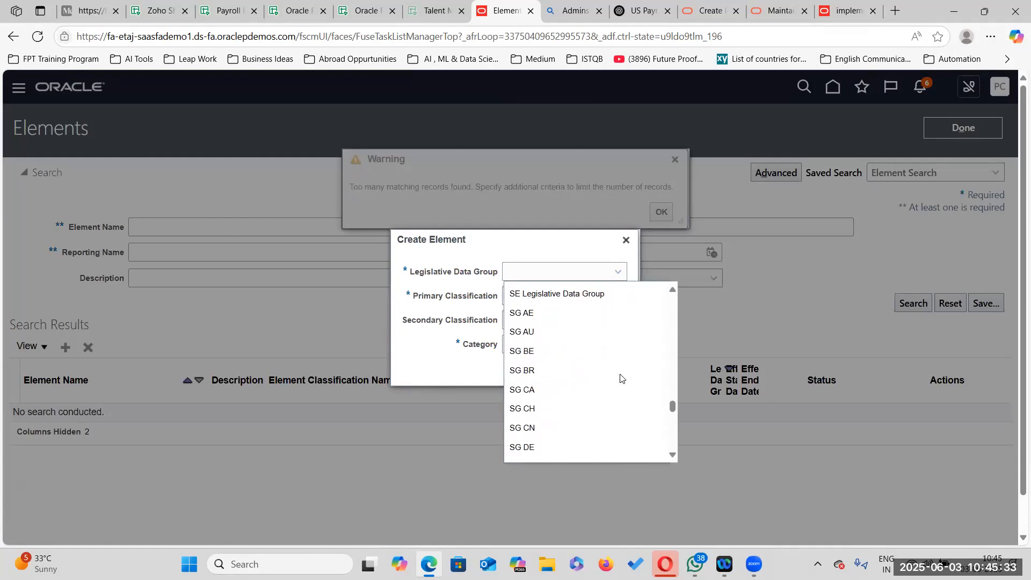
scroll(620, 377, down, 10)
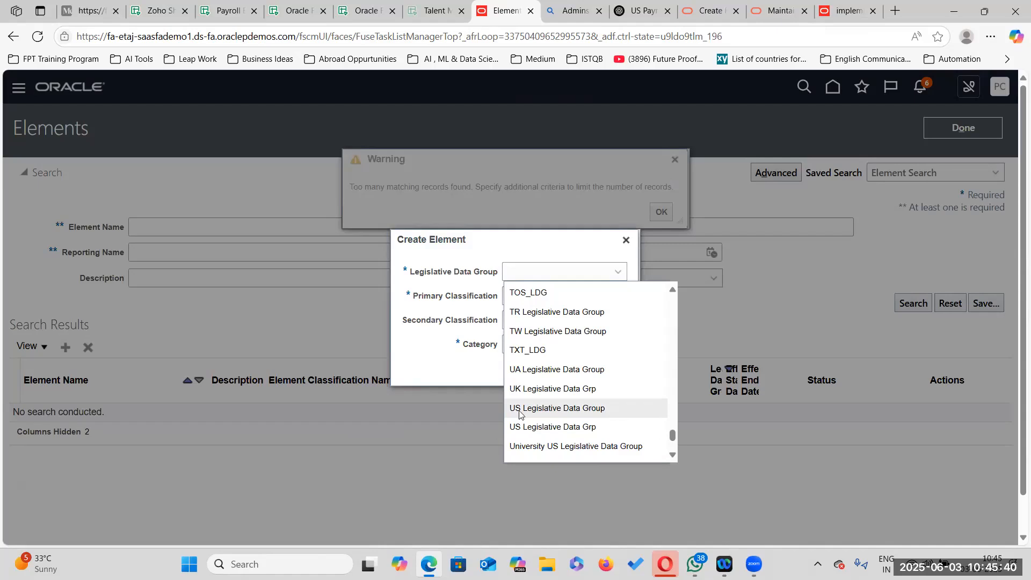
click(519, 408)
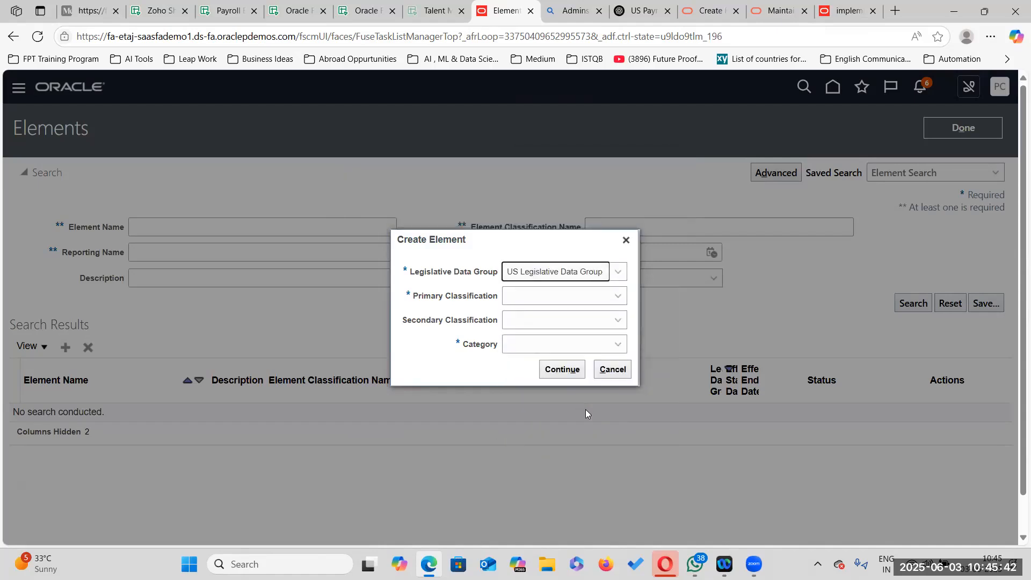
Classify it as Standard Earnings, Regular, in the Standard category, and continue.
click(618, 295)
scroll(449, 198, down, 1)
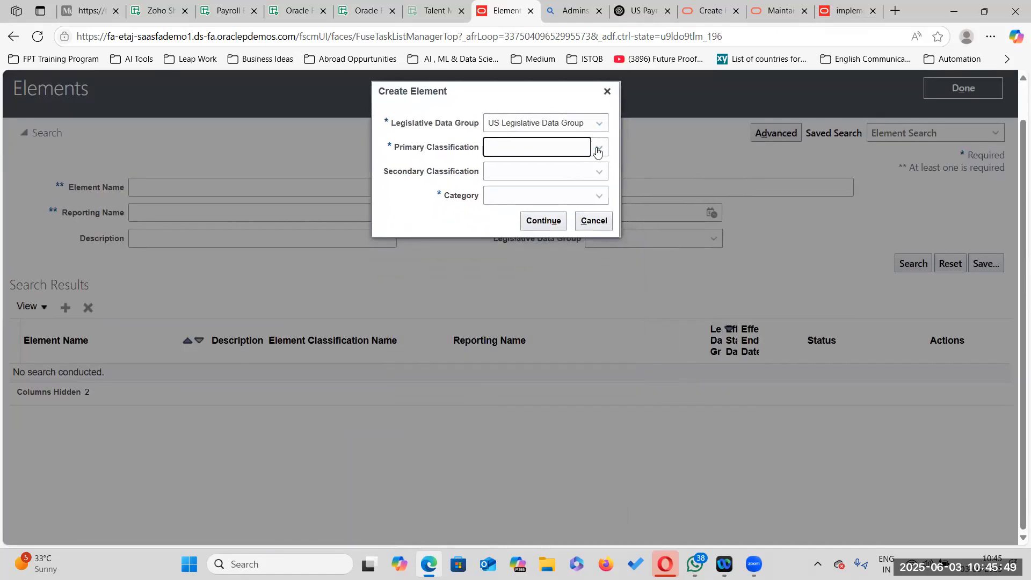
click(598, 148)
click(569, 399)
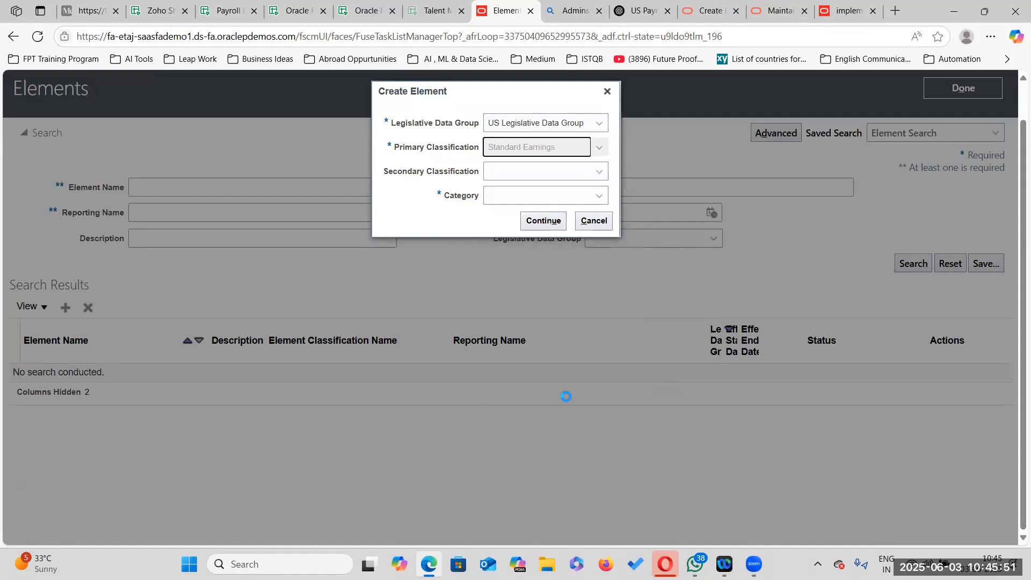
click(596, 171)
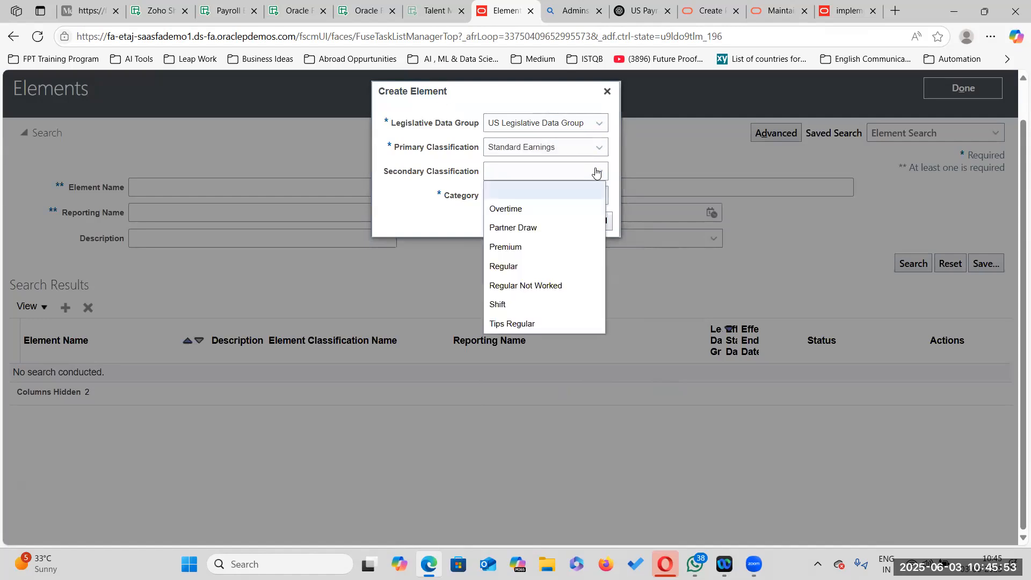
click(546, 267)
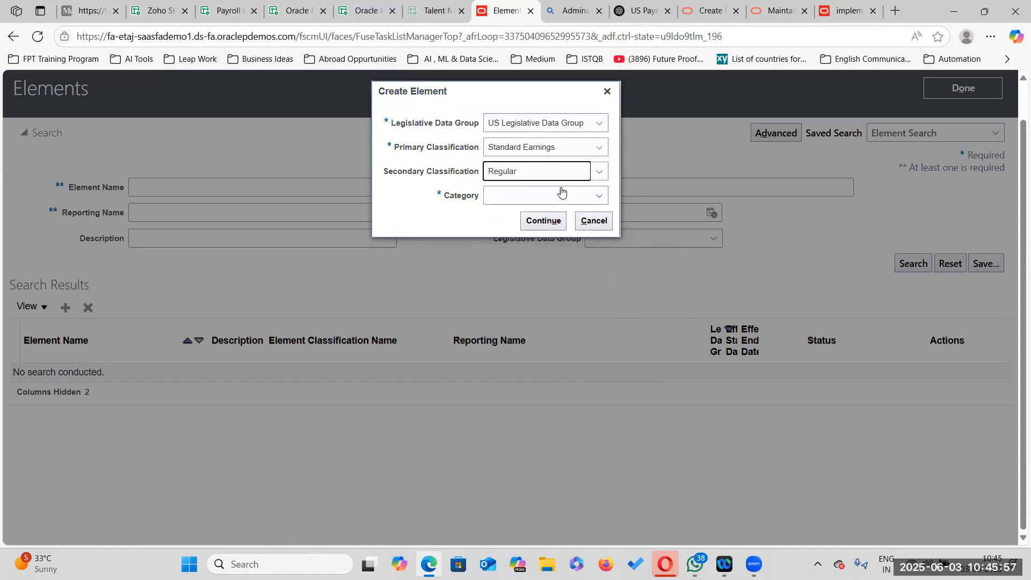
click(599, 196)
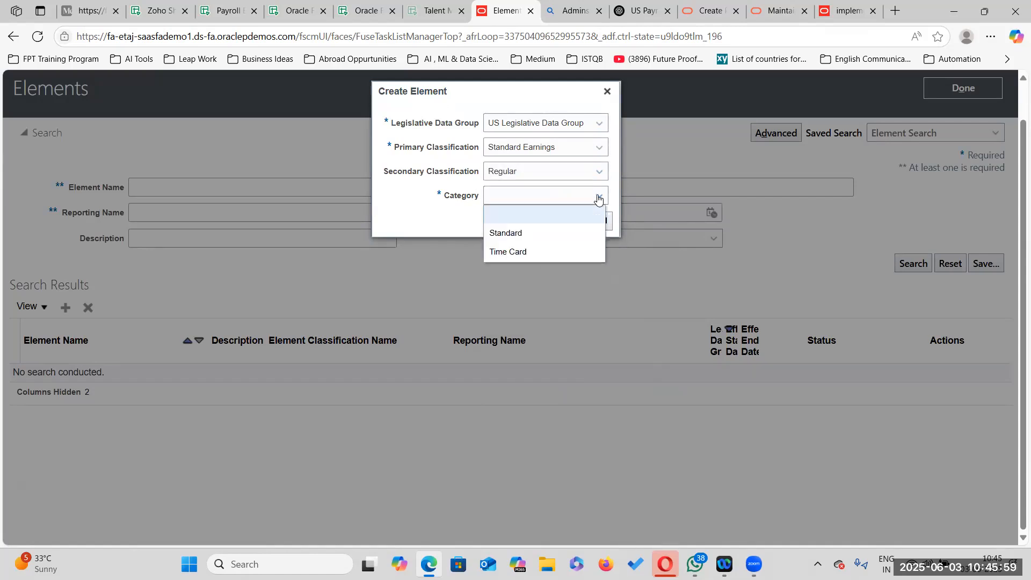
click(530, 234)
click(542, 220)
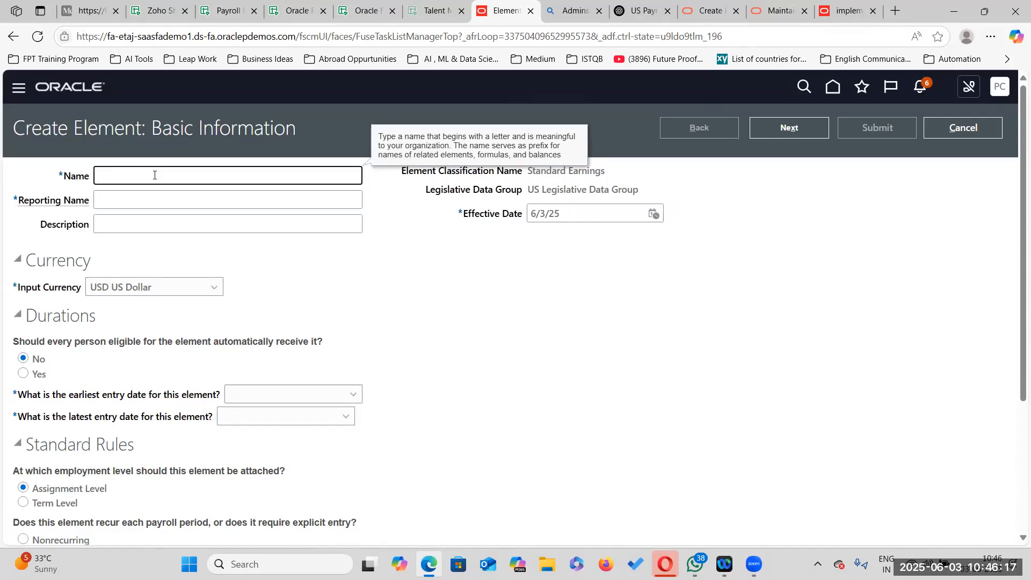
Enter FedEx Basic Pay as name, reporting name and description, effective 1/1/1951.
text(Basic Pay)
key(ctrl+a)
key(ctrl+c)
click(154, 200)
key(ctrl+v)
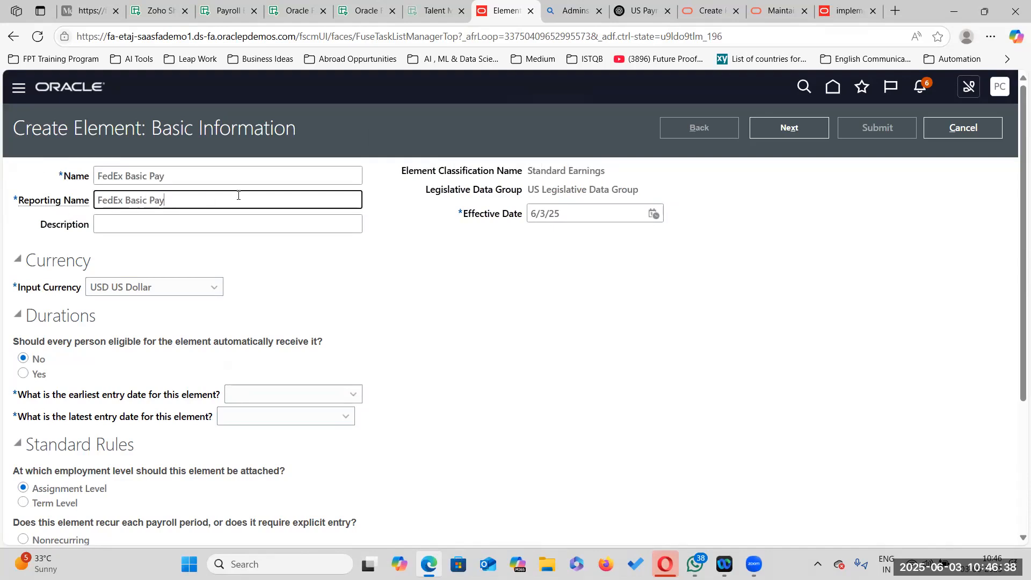
click(124, 222)
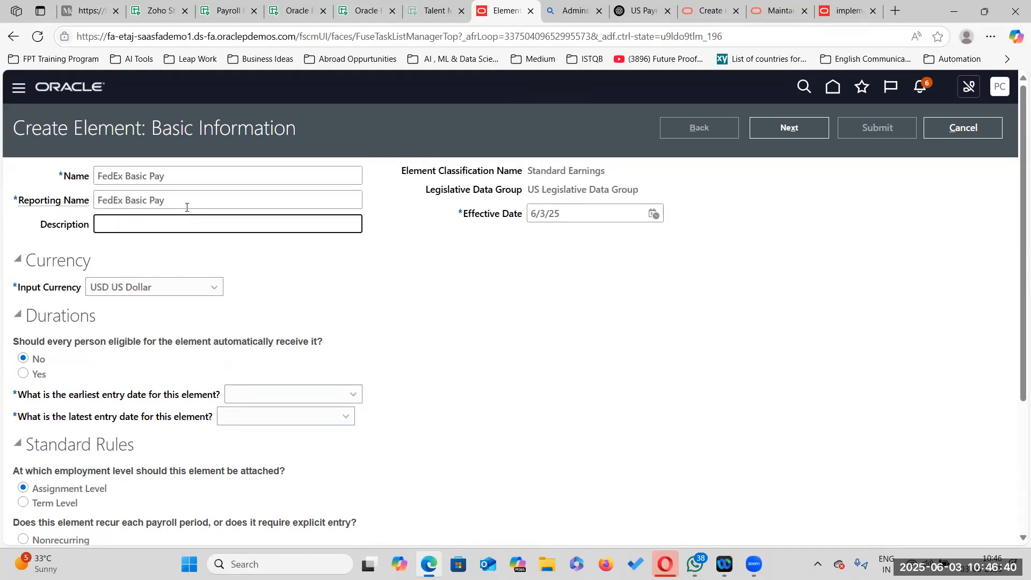
drag(189, 201, 3, 197)
click(110, 220)
key(ctrl+v)
key(Tab)
text(1/1/19)
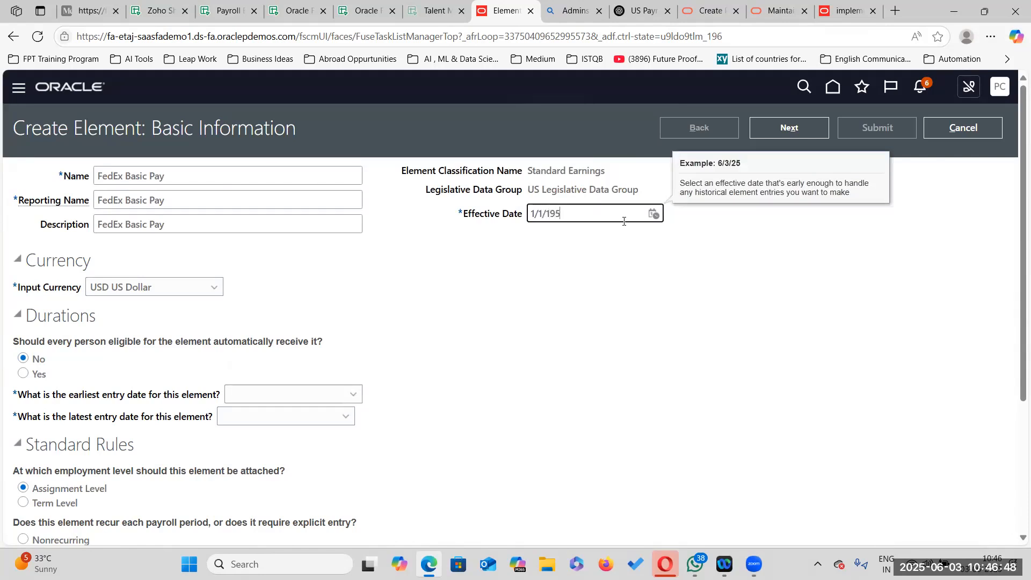
click(470, 260)
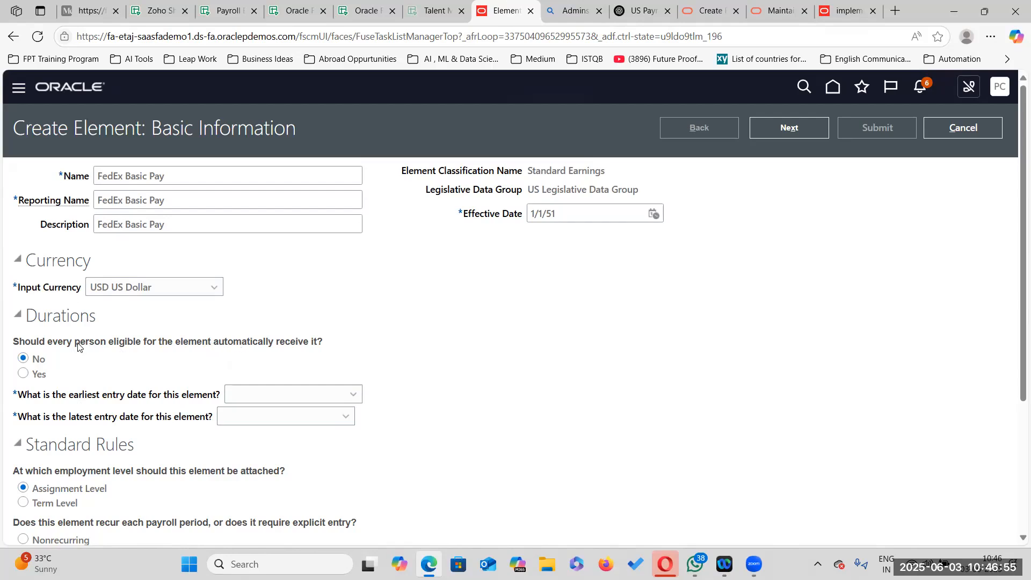
Highlight the automatic eligibility question while explaining it.
drag(76, 346, 143, 347)
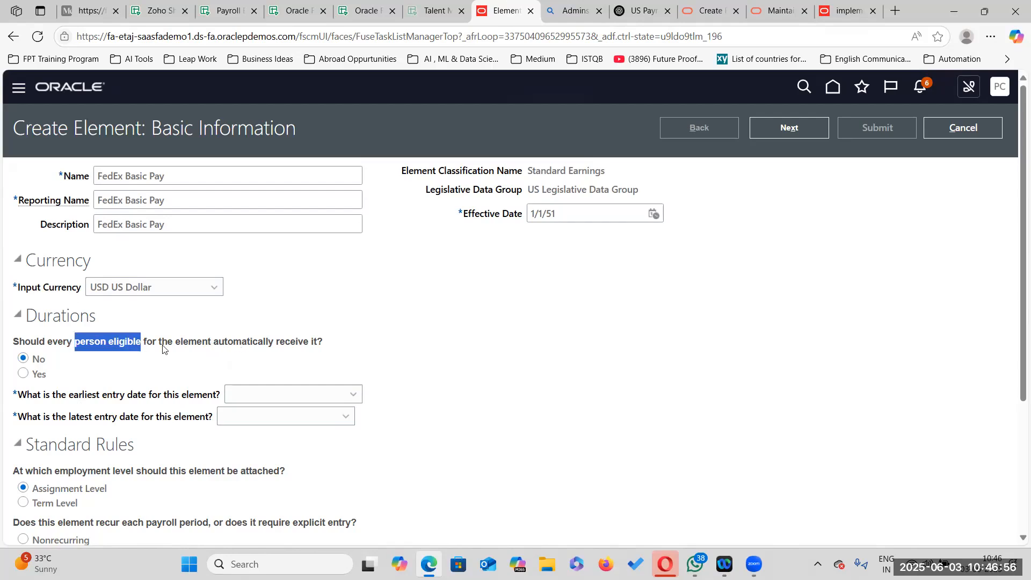
click(213, 347)
drag(213, 346, 274, 343)
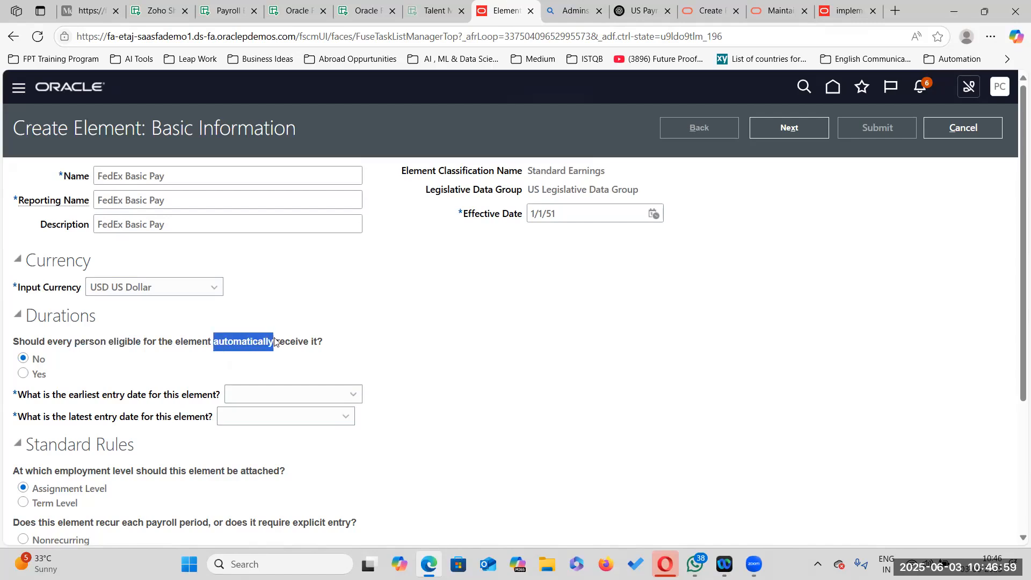
click(218, 348)
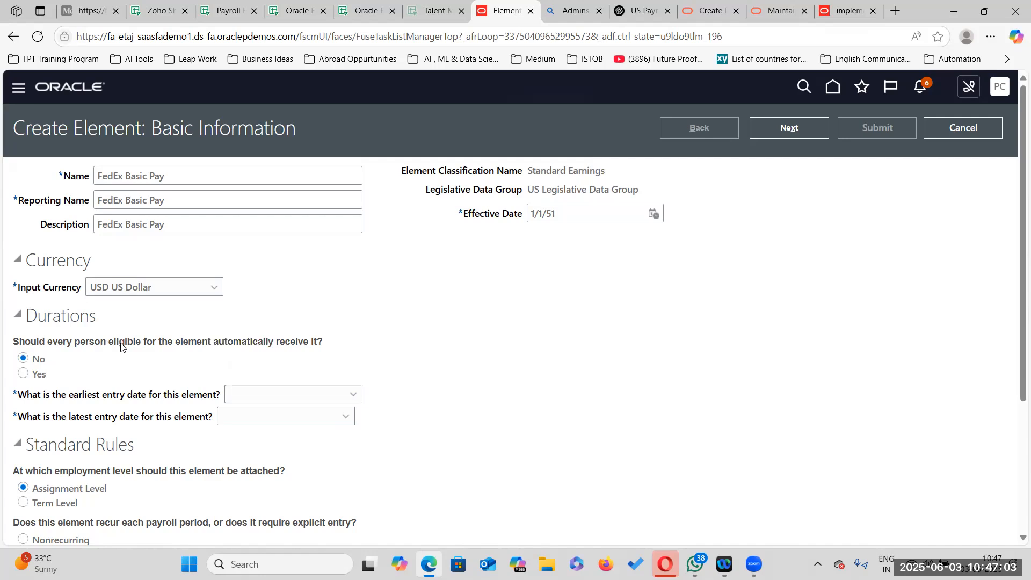
drag(324, 343, 32, 352)
click(213, 363)
Set earliest entry date to First Standard Earning Date and latest entry date to Final Close.
click(330, 397)
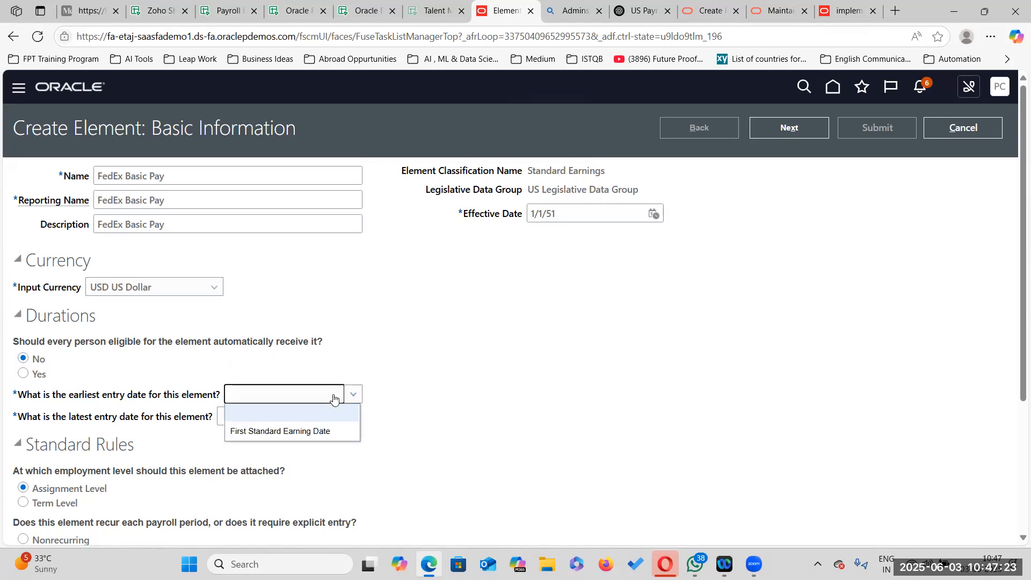
click(273, 431)
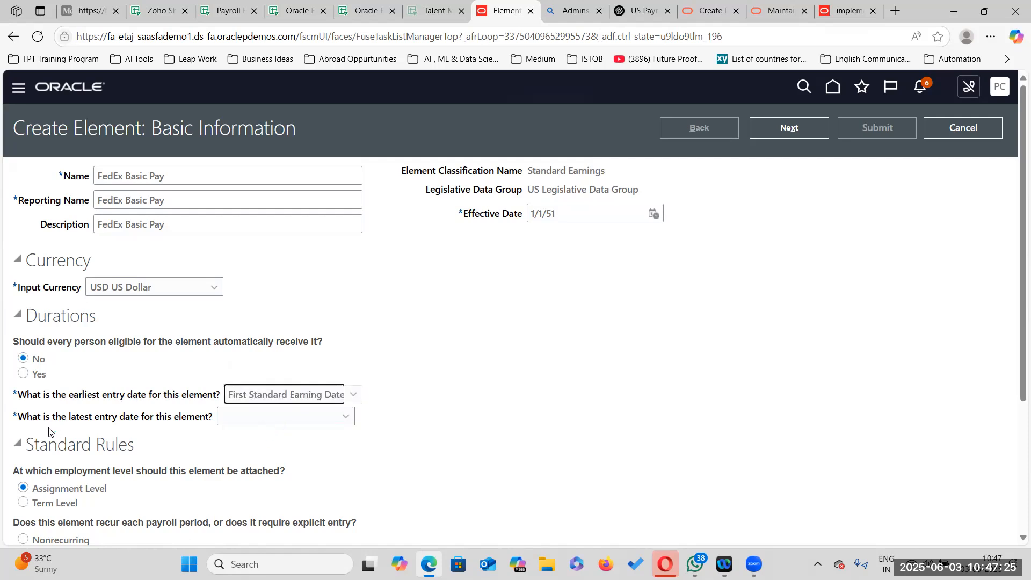
click(311, 424)
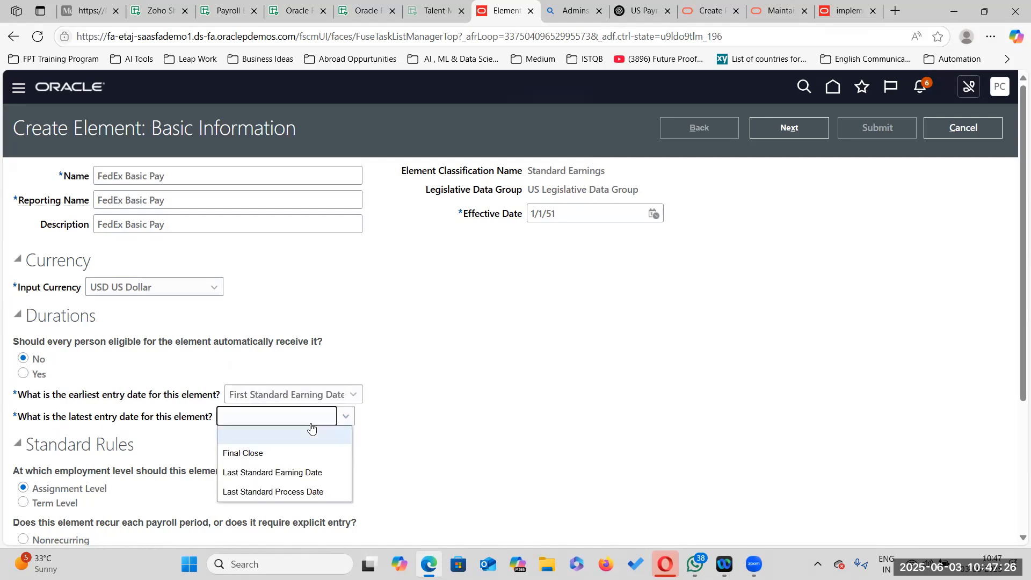
click(279, 453)
scroll(279, 450, down, 3)
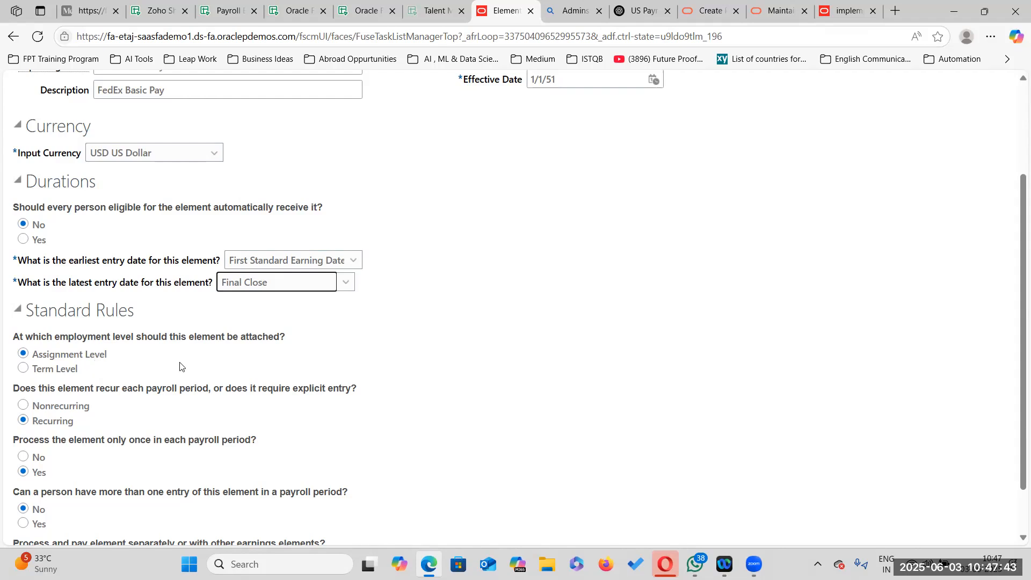
Review the rules: recurring, once per period, single entry, processed and paid with other earnings.
scroll(107, 258, up, 3)
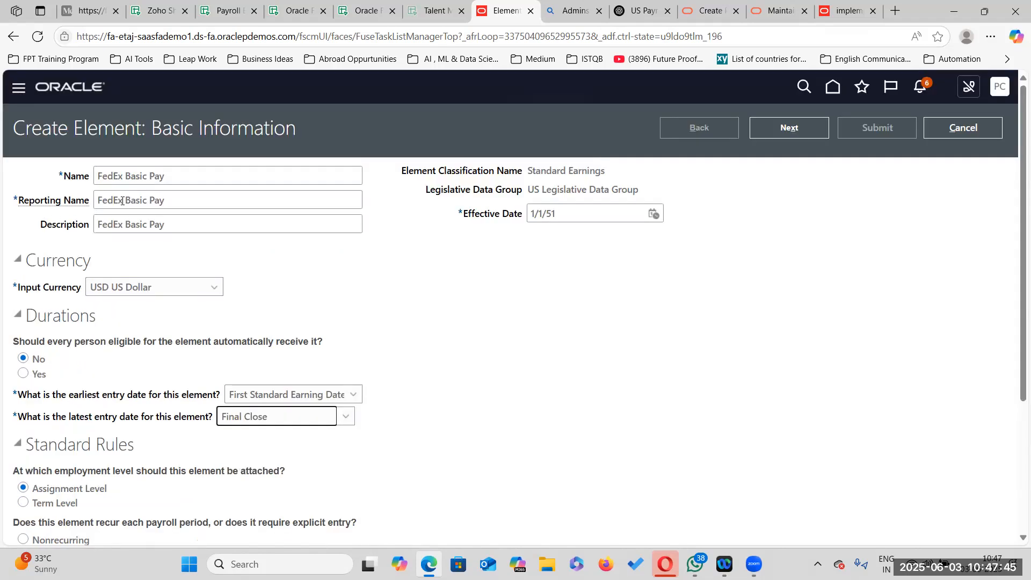
scroll(136, 271, down, 4)
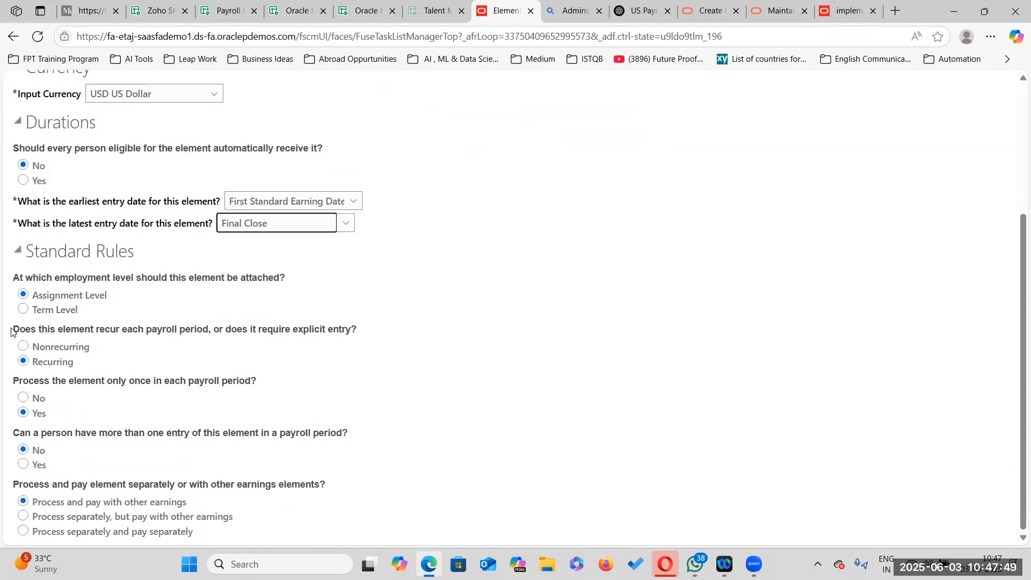
drag(12, 330, 365, 329)
click(300, 364)
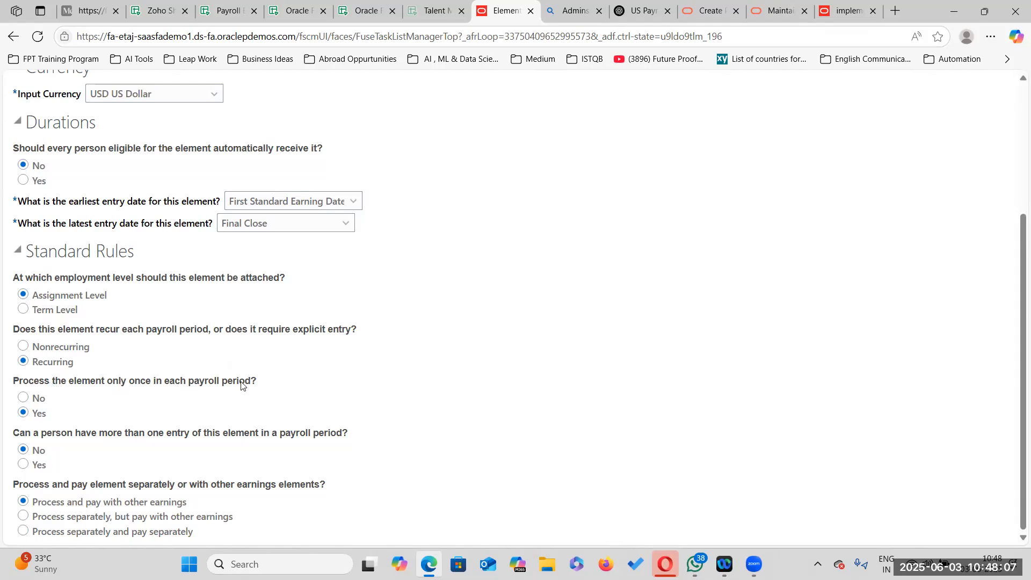
drag(81, 384, 245, 384)
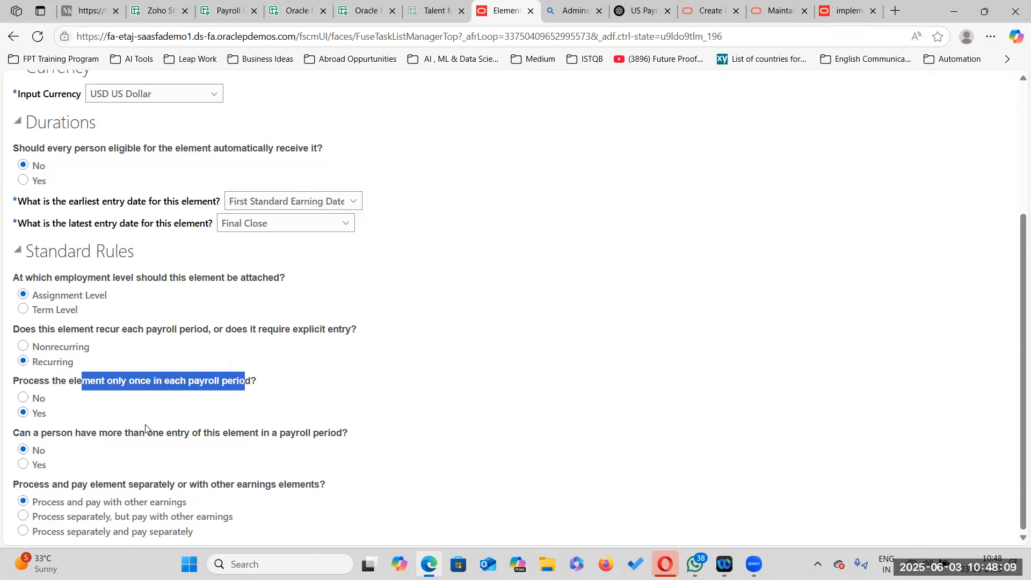
drag(68, 433, 343, 432)
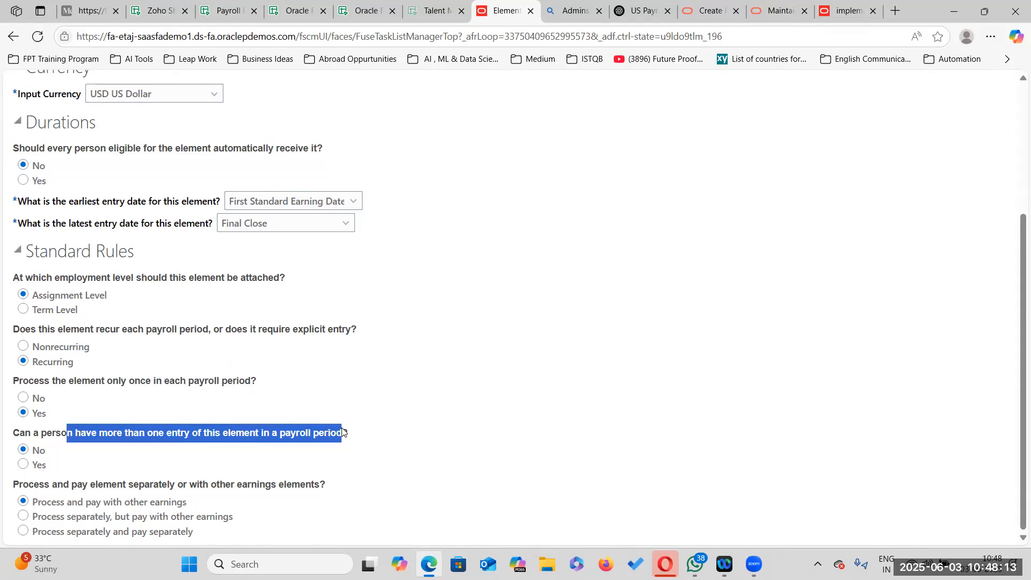
drag(35, 485, 330, 489)
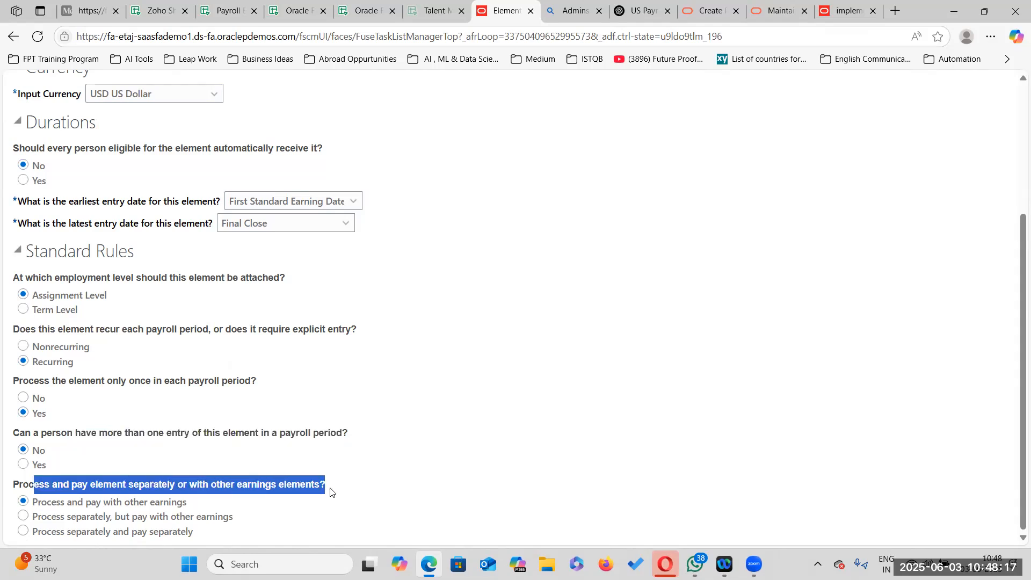
drag(56, 503, 184, 503)
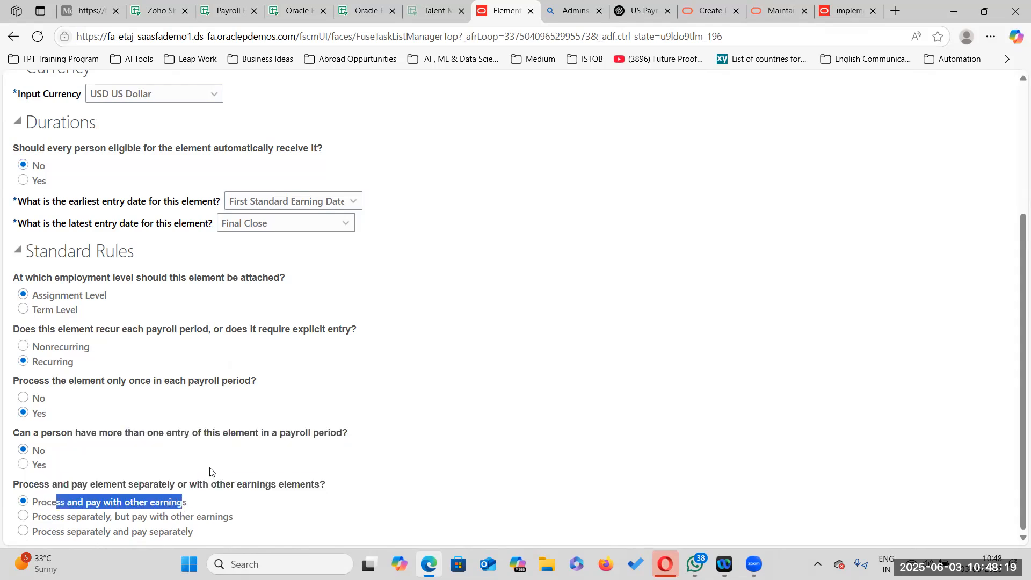
scroll(215, 475, up, 3)
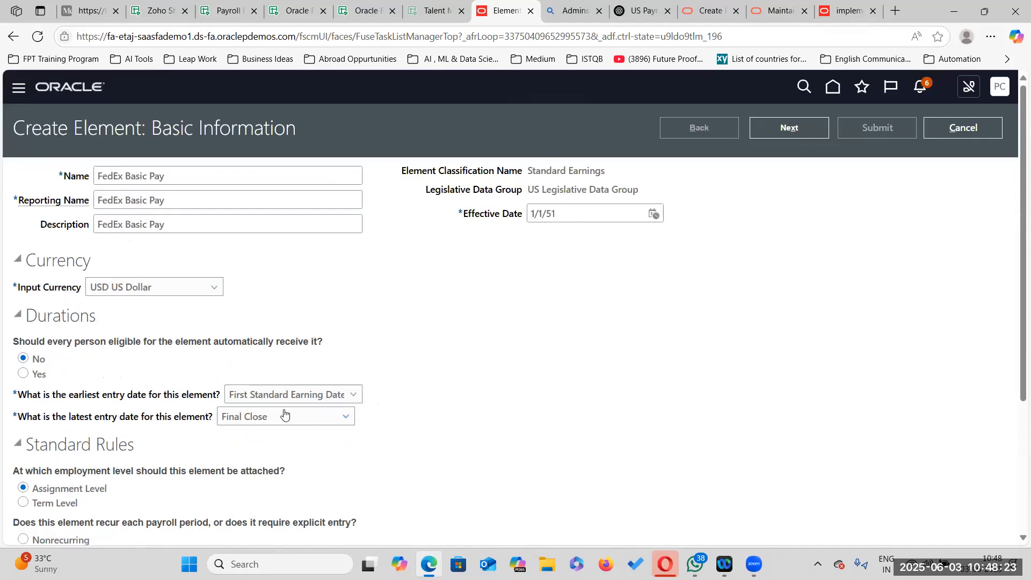
In additional details, choose Calendar Month periodicity and the Standard Rate Annualized conversion rule.
click(792, 127)
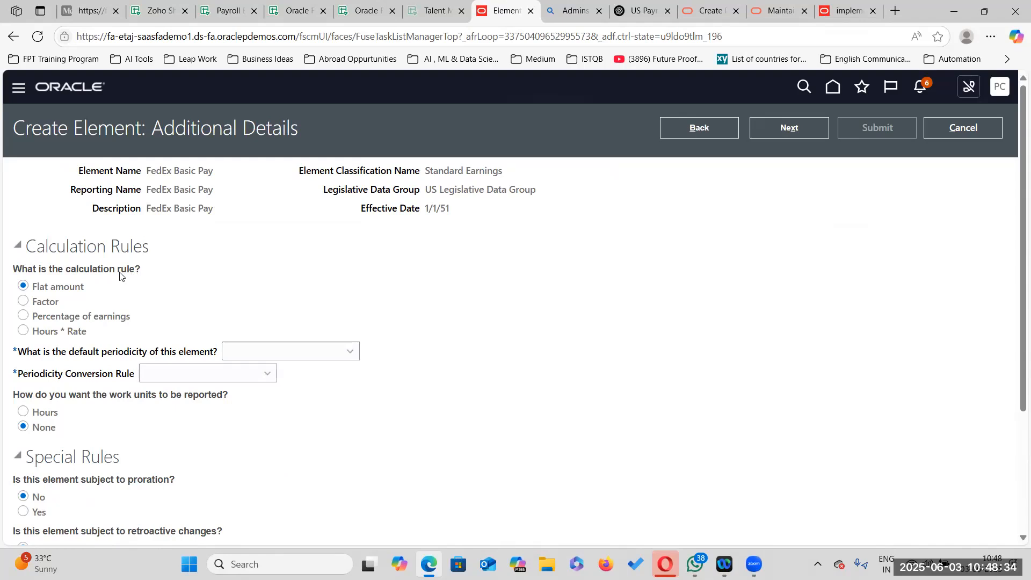
click(351, 349)
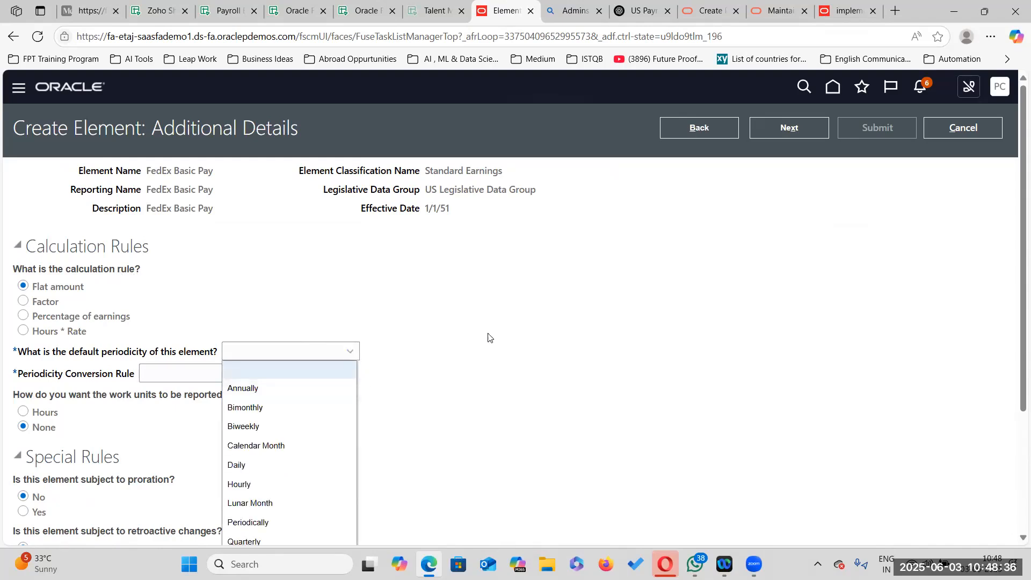
scroll(537, 301, down, 3)
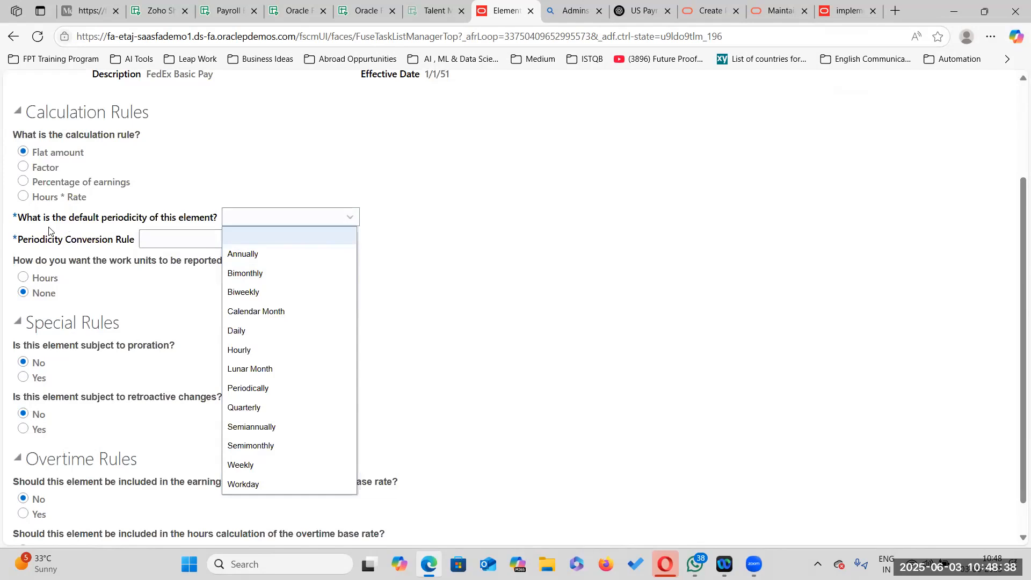
click(323, 317)
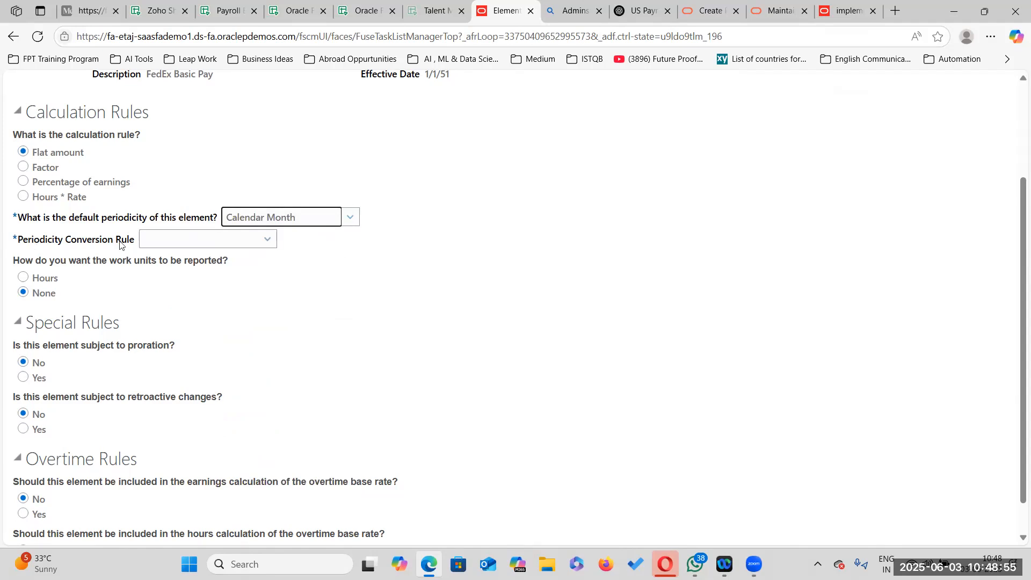
click(270, 240)
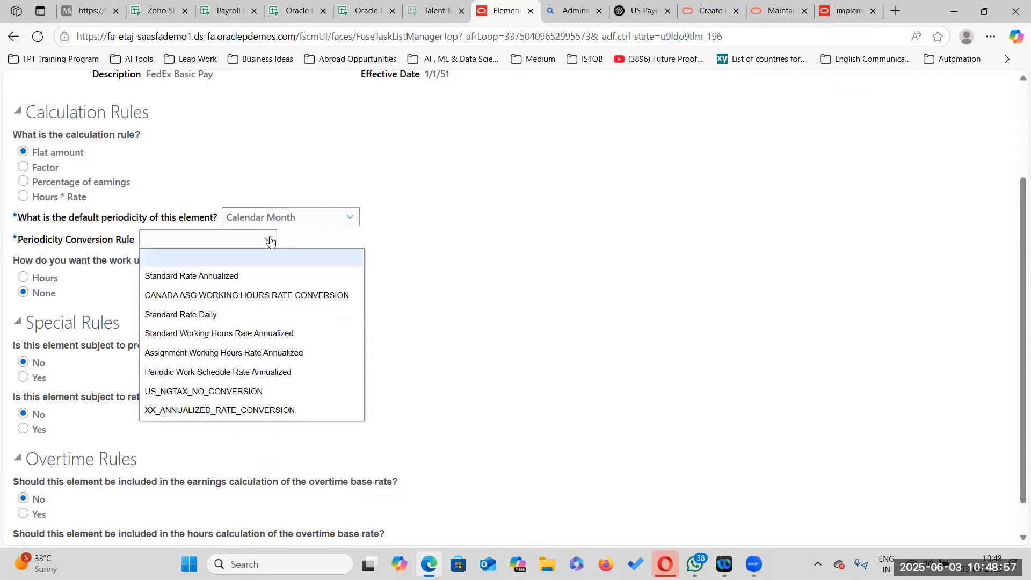
click(248, 277)
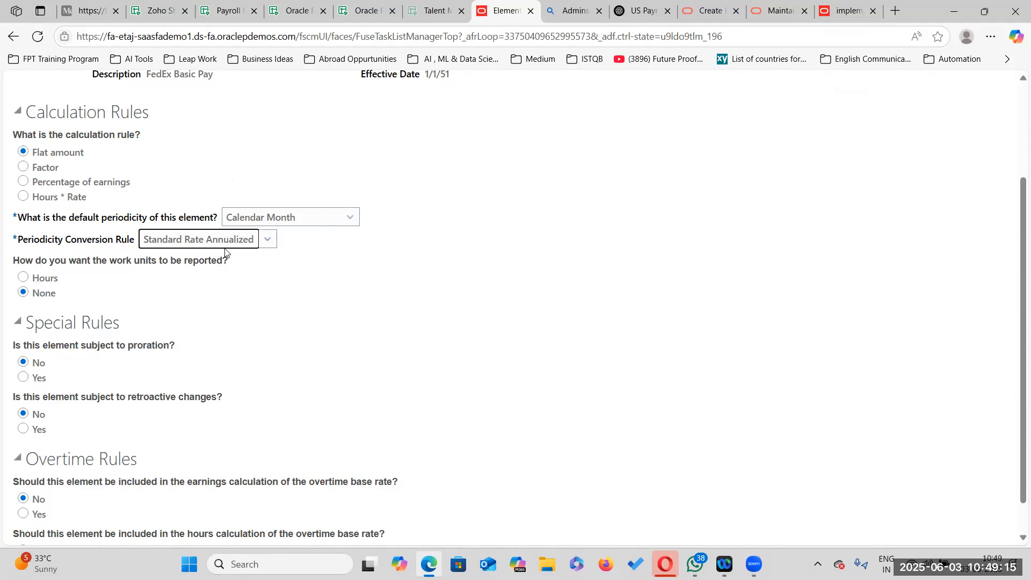
scroll(230, 283, up, 2)
scroll(230, 283, down, 3)
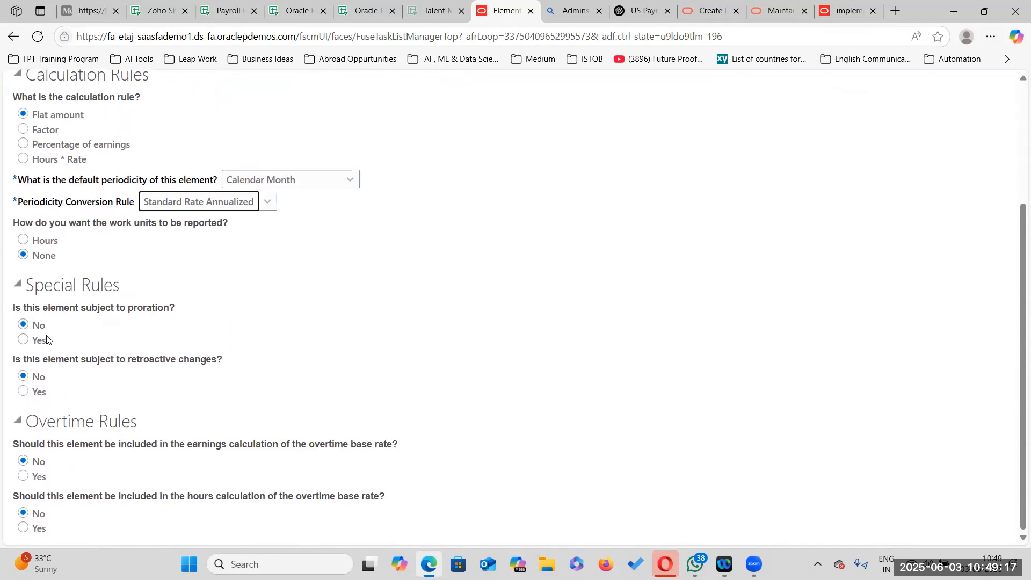
double_click(150, 308)
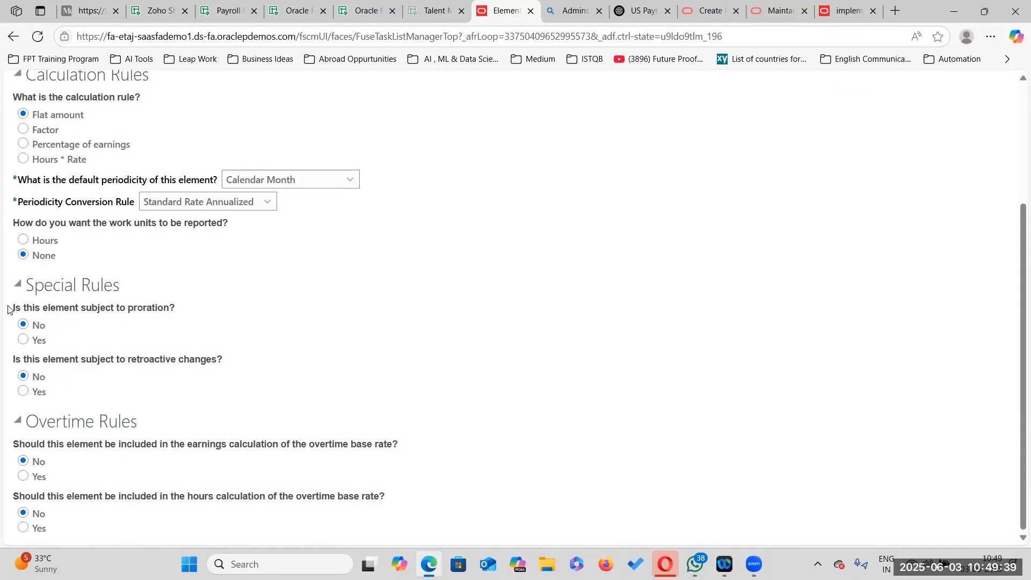
drag(9, 309, 184, 310)
drag(15, 359, 221, 361)
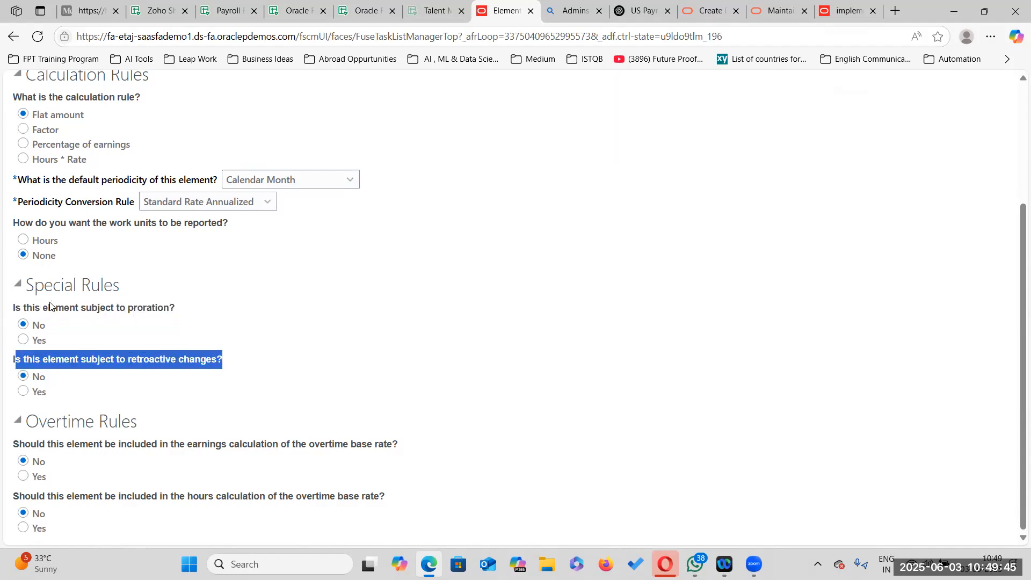
click(101, 405)
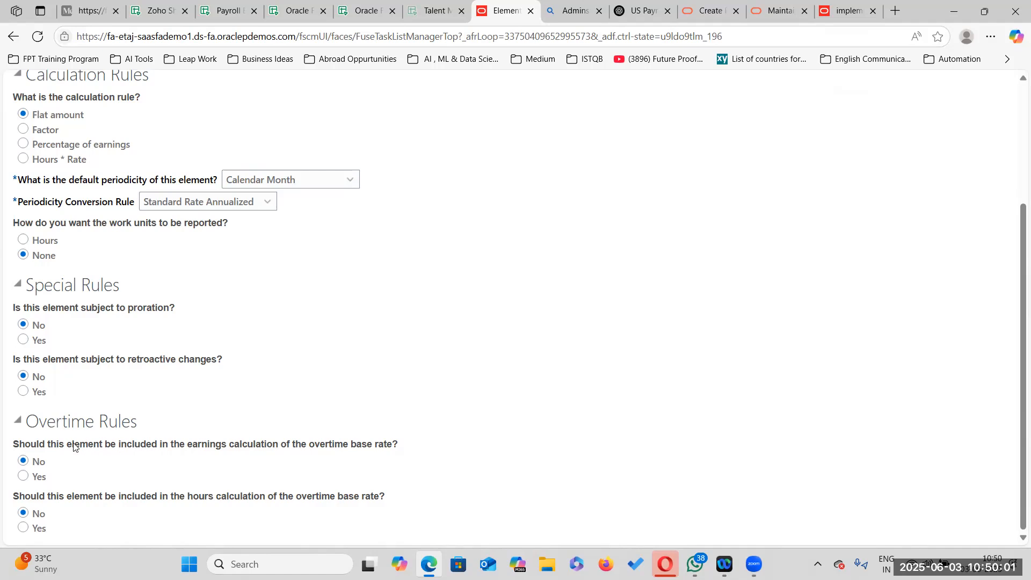
scroll(215, 485, up, 3)
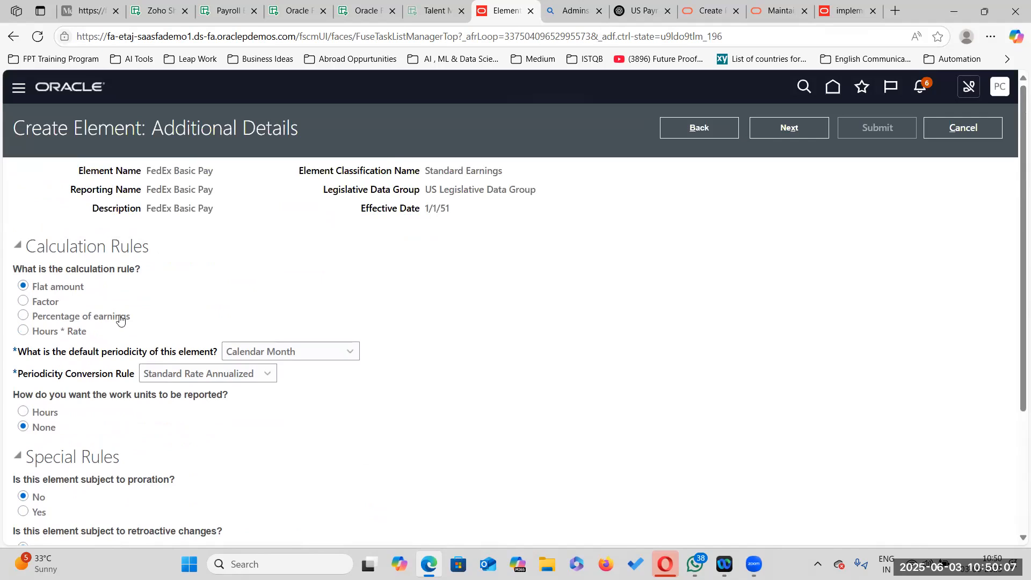
scroll(153, 365, down, 3)
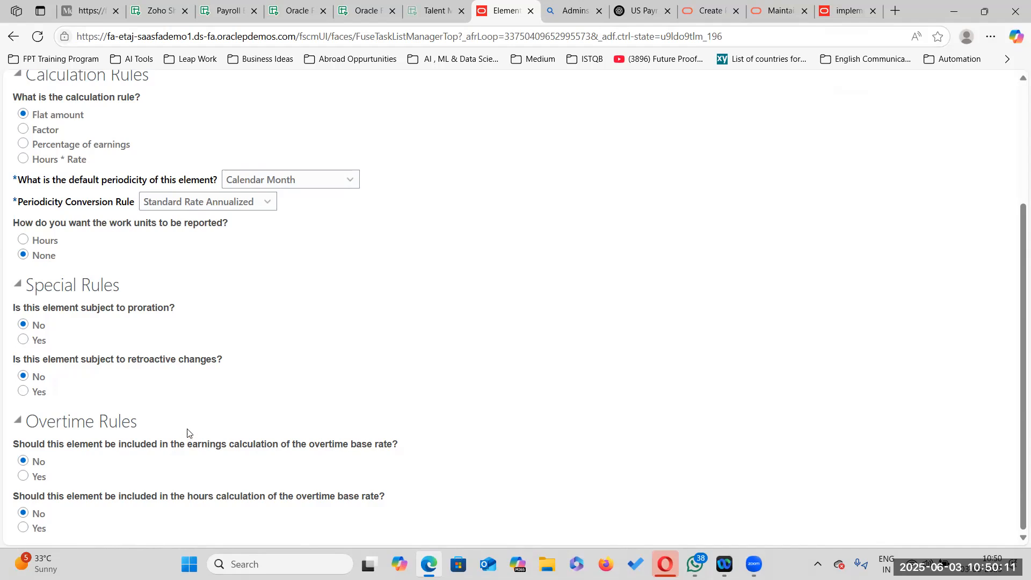
scroll(238, 354, up, 3)
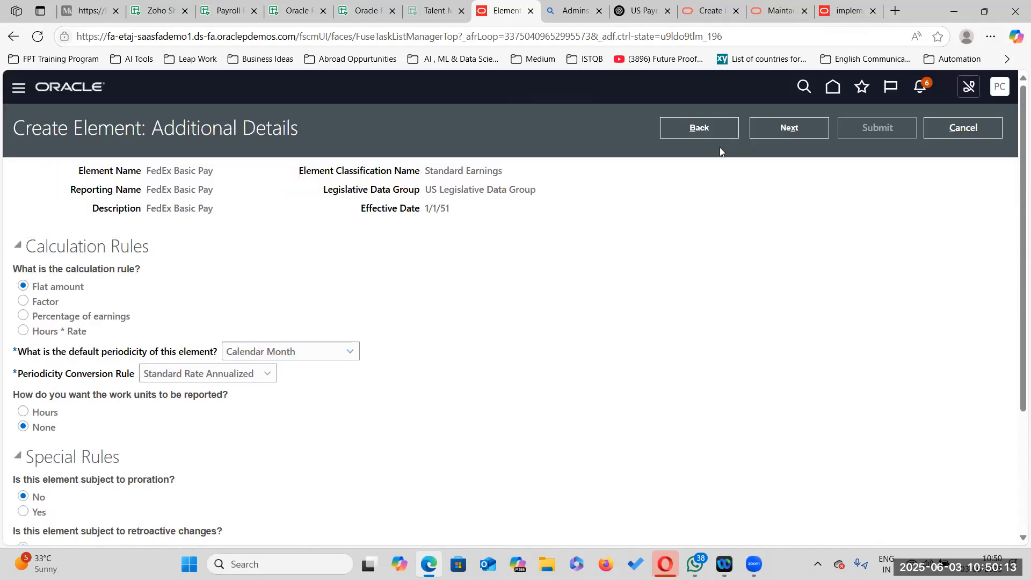
click(820, 126)
Submit the FedEx Basic Pay element for creation.
scroll(537, 343, up, 2)
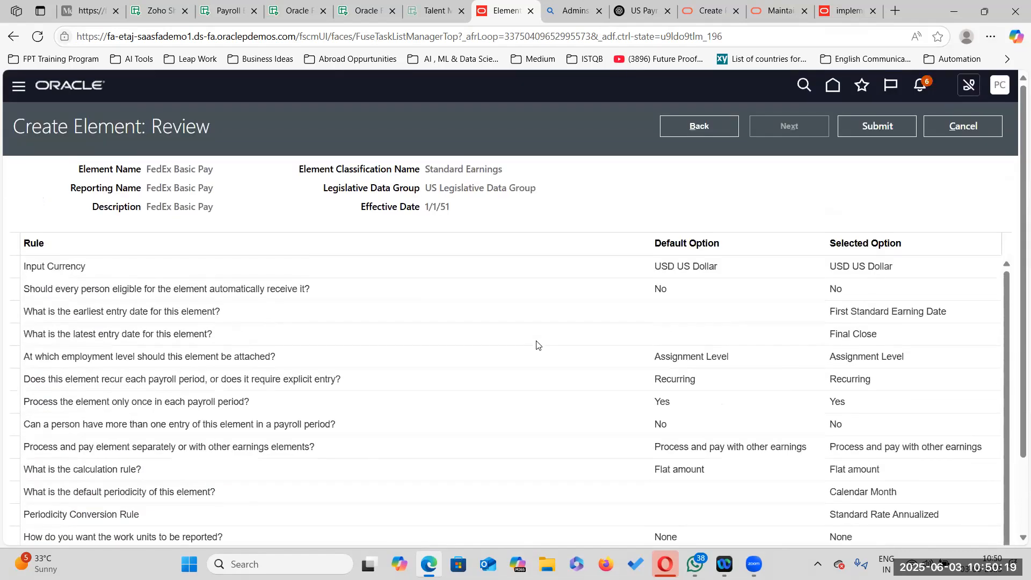
click(896, 130)
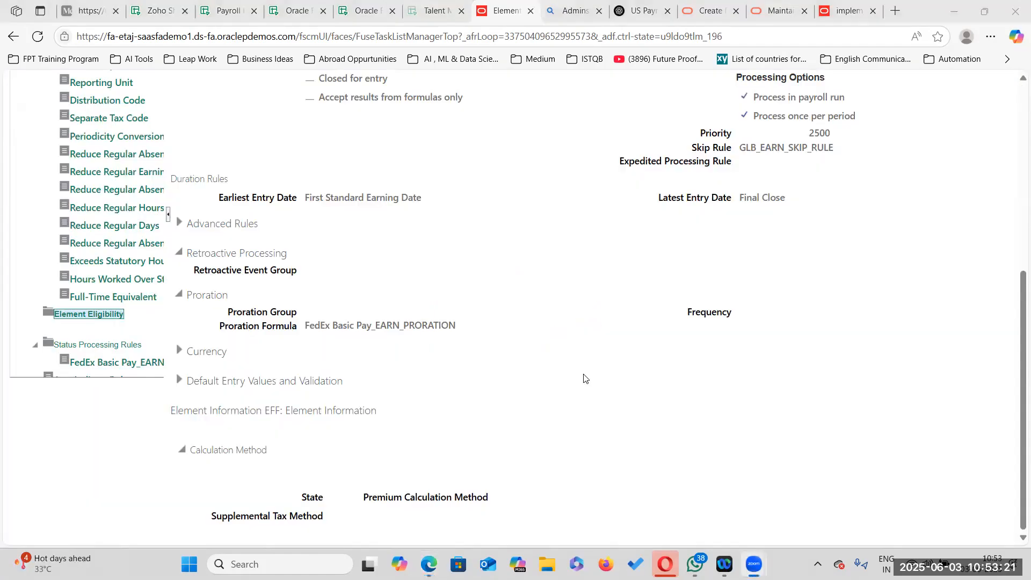
Start an element eligibility and name it 'FedEx Basic Pay EE'.
scroll(385, 376, up, 5)
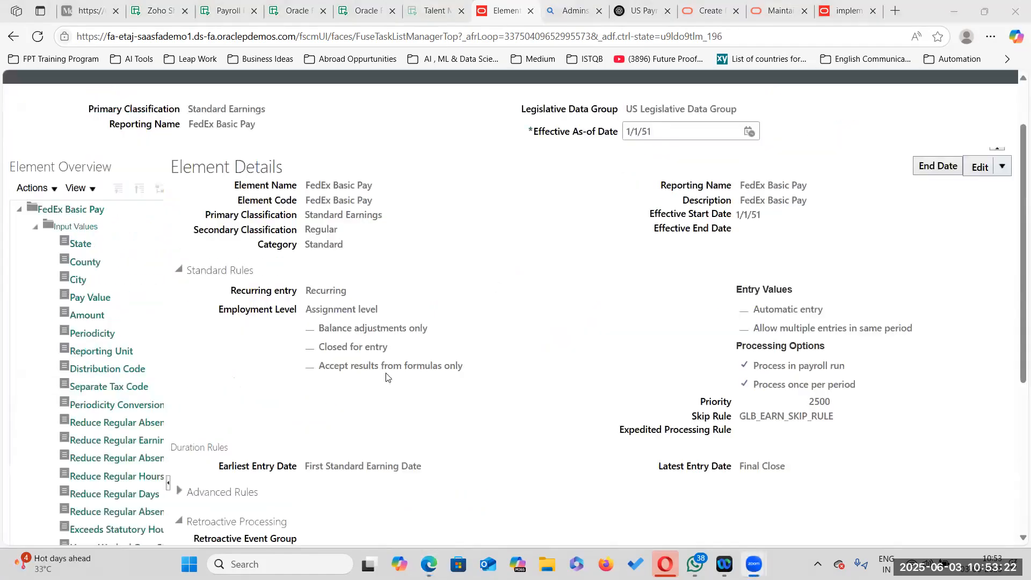
click(36, 226)
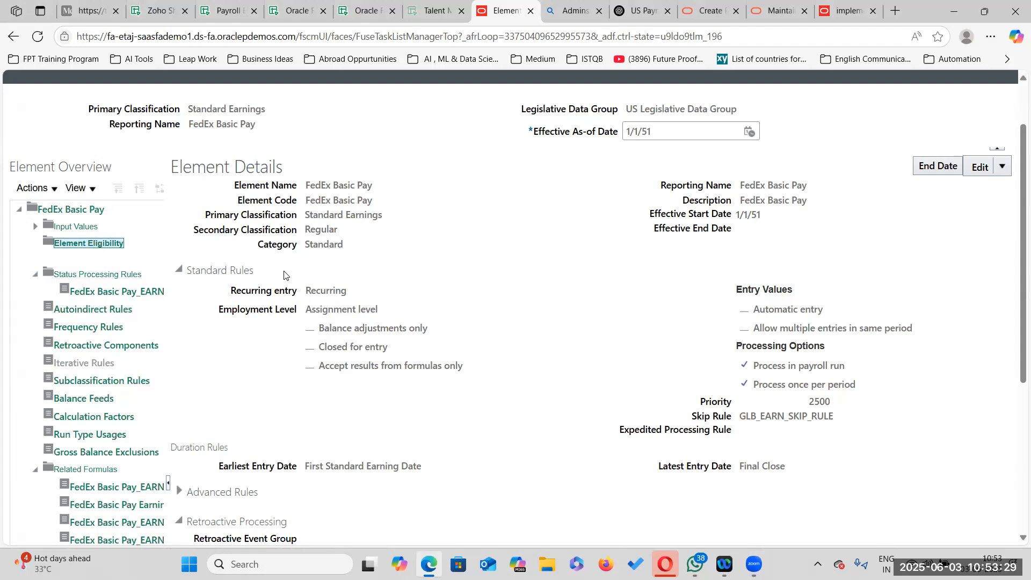
click(55, 191)
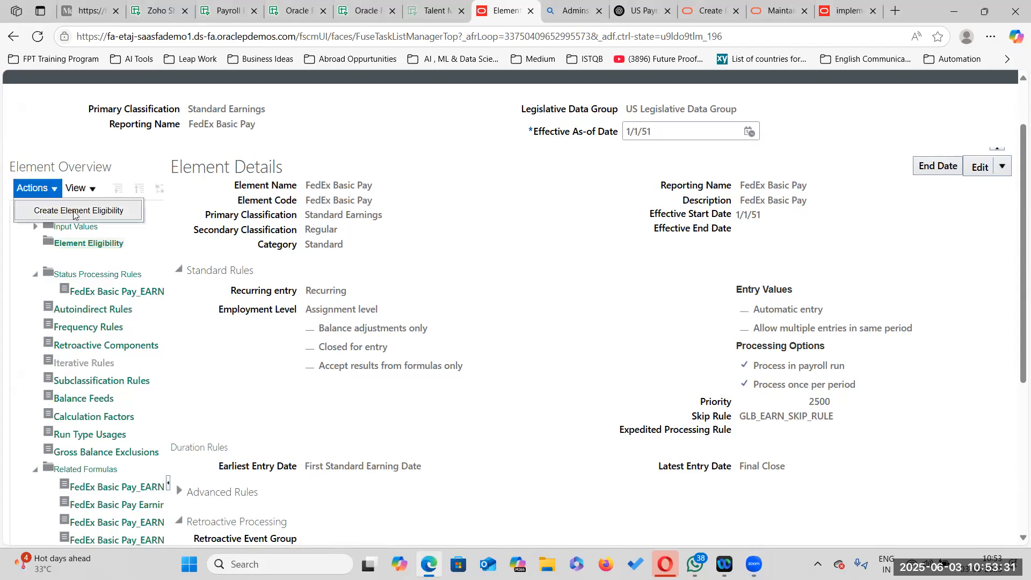
click(74, 212)
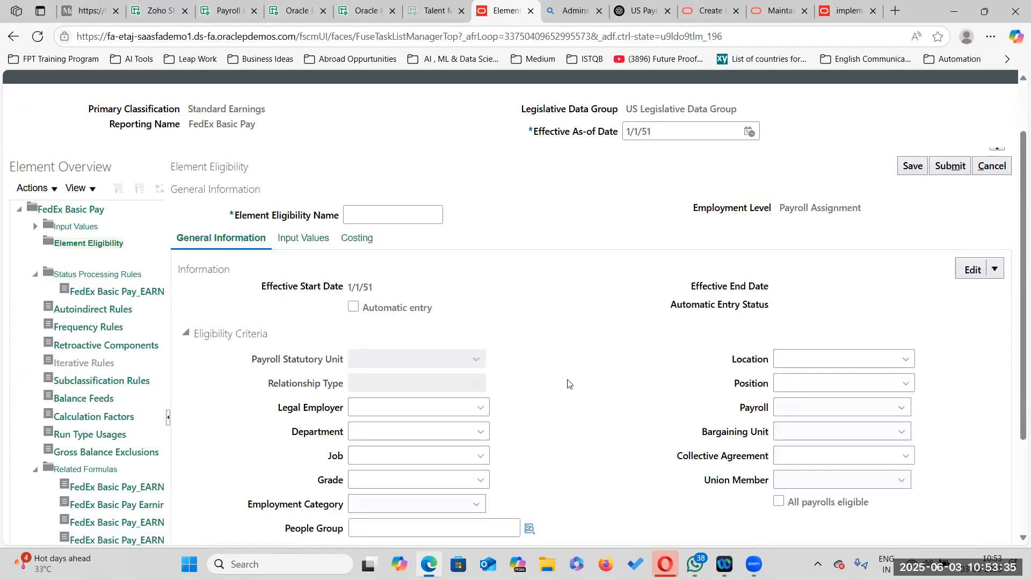
scroll(570, 386, down, 3)
scroll(535, 382, up, 3)
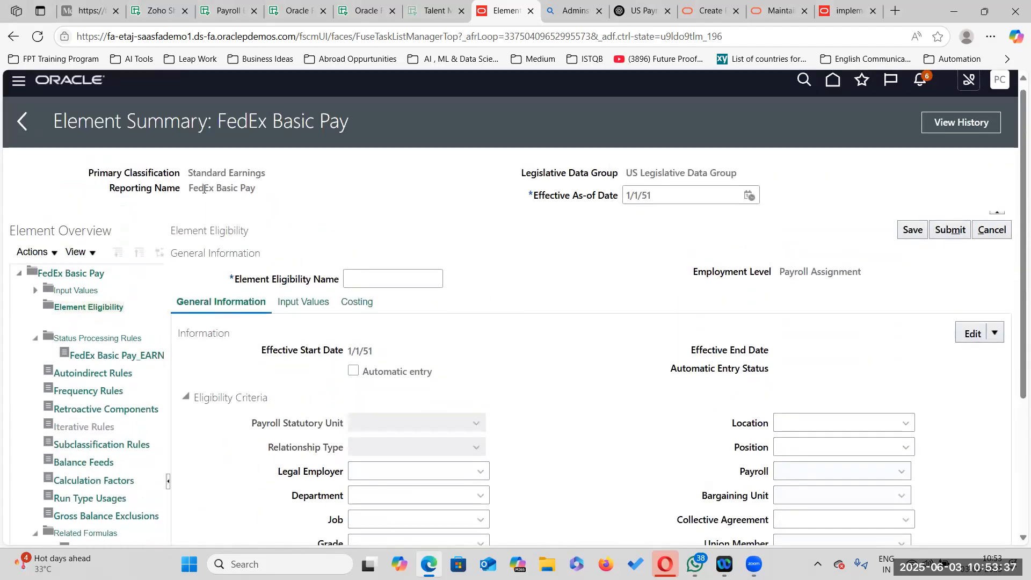
drag(187, 192, 263, 192)
key(ctrl+c)
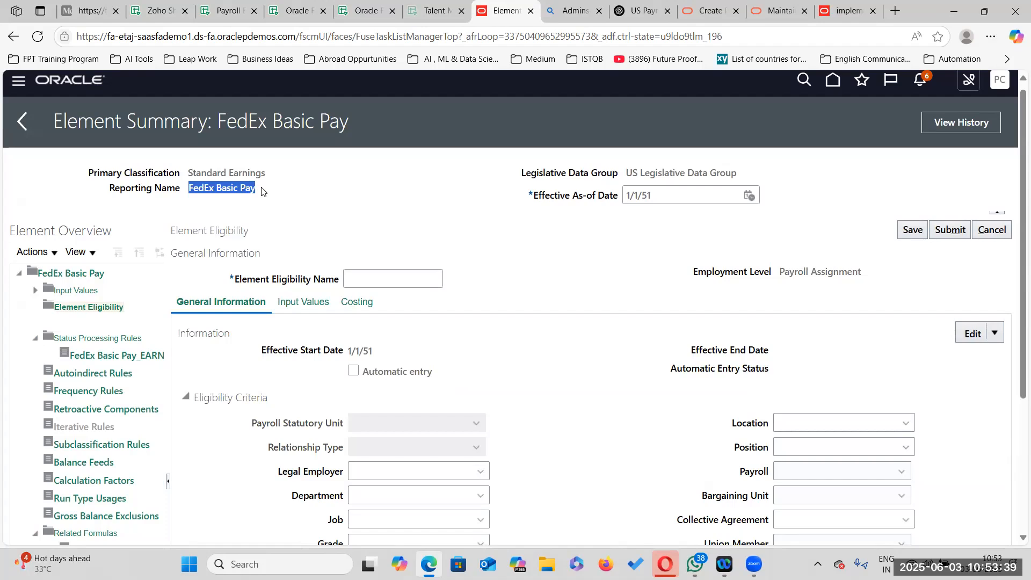
click(371, 274)
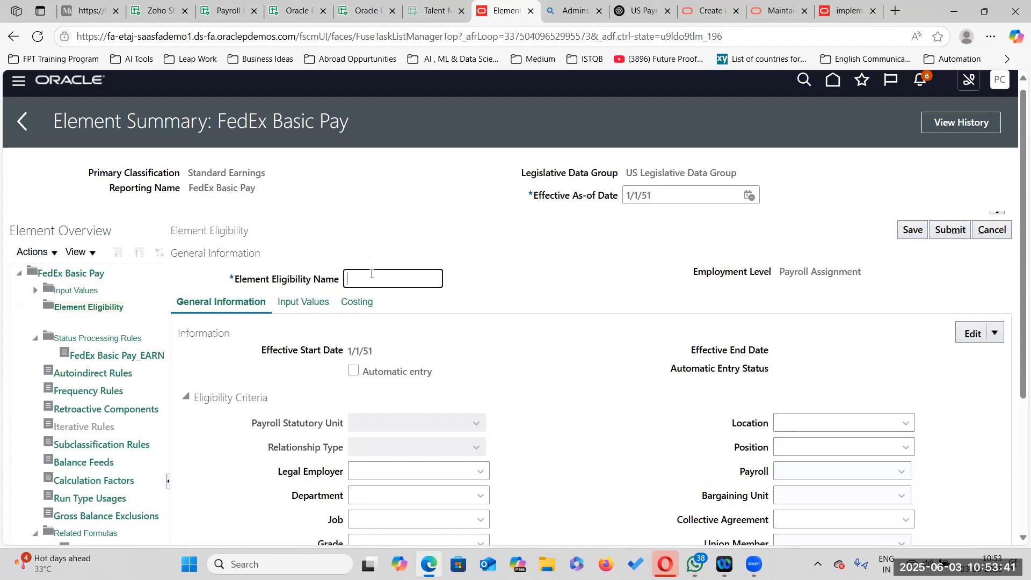
key(ctrl+v)
text(EE)
Make all payrolls eligible and submit the eligibility.
scroll(490, 309, down, 3)
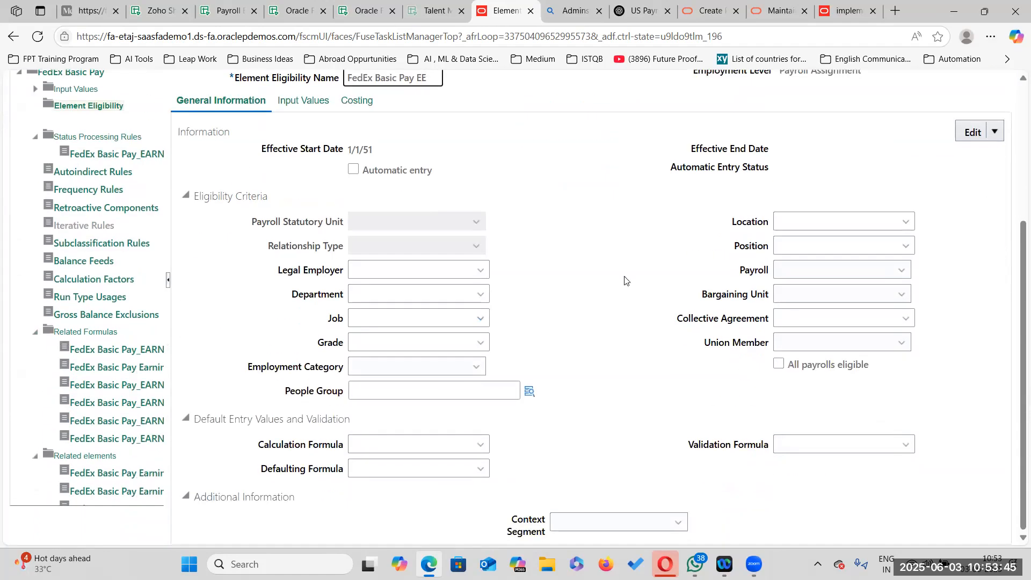
click(780, 364)
scroll(398, 317, up, 3)
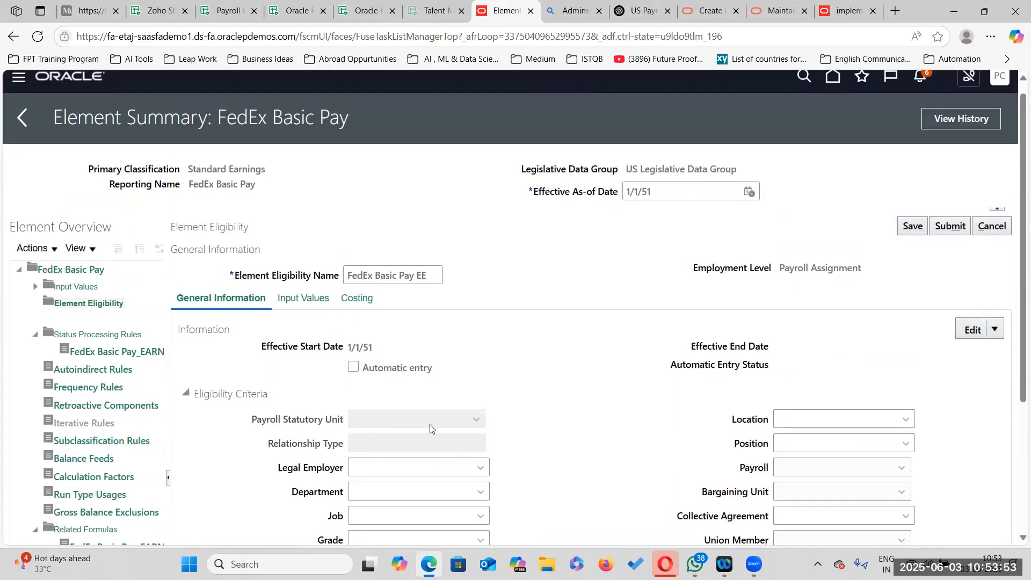
scroll(441, 367, down, 2)
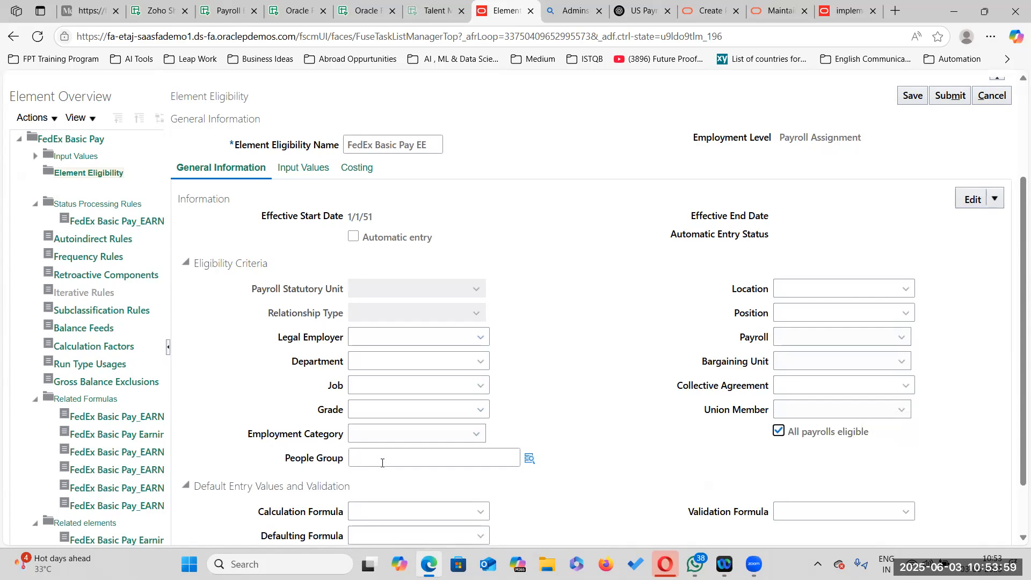
click(527, 459)
scroll(660, 353, down, 1)
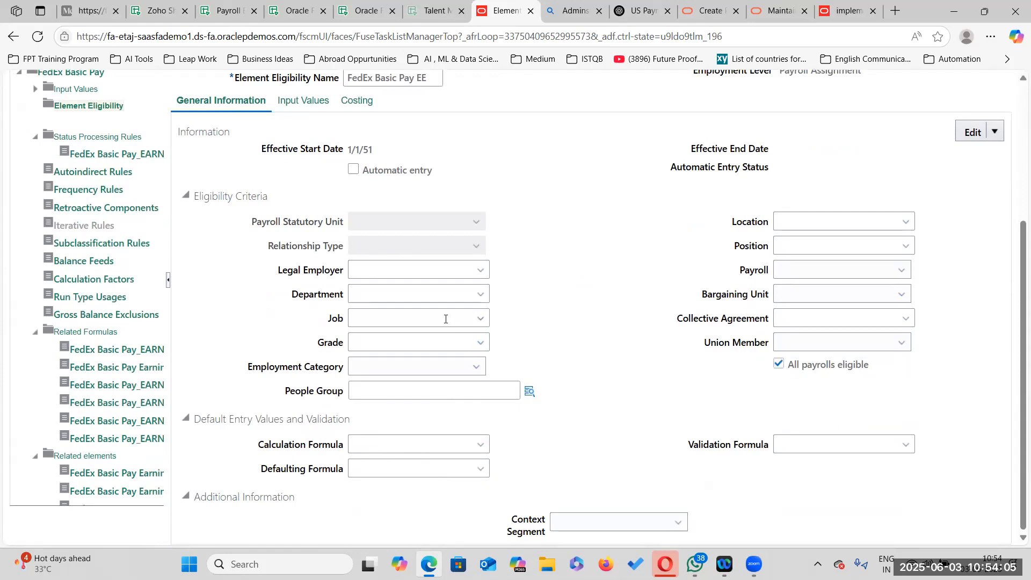
scroll(445, 319, up, 1)
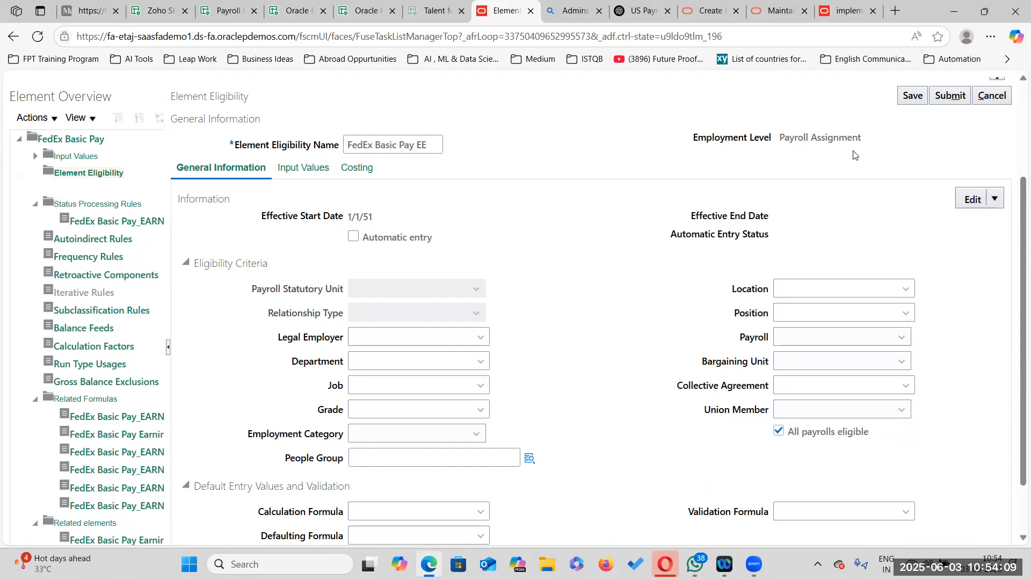
click(951, 96)
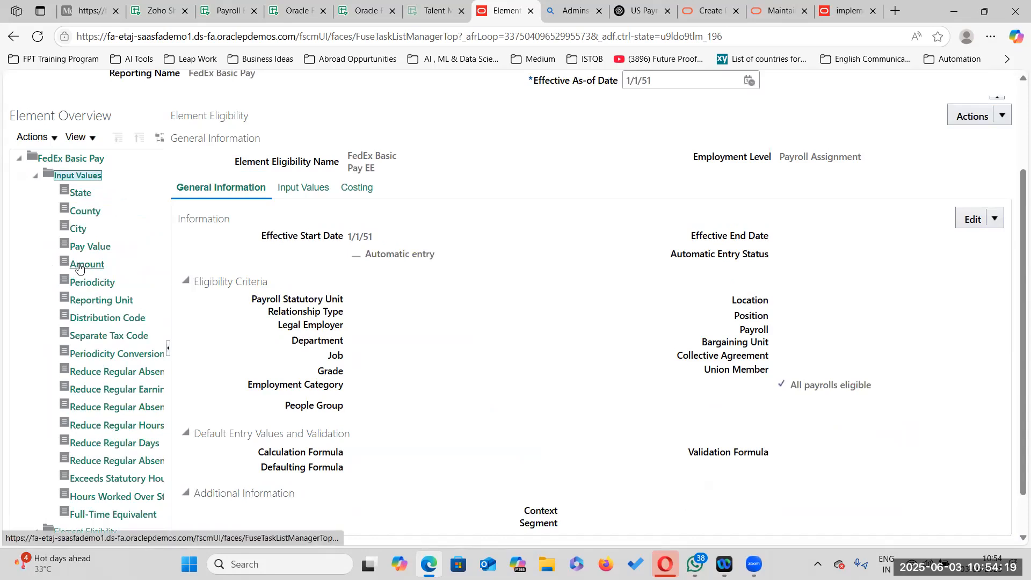
Edit the Amount input value and give it a default of 1000.
click(81, 264)
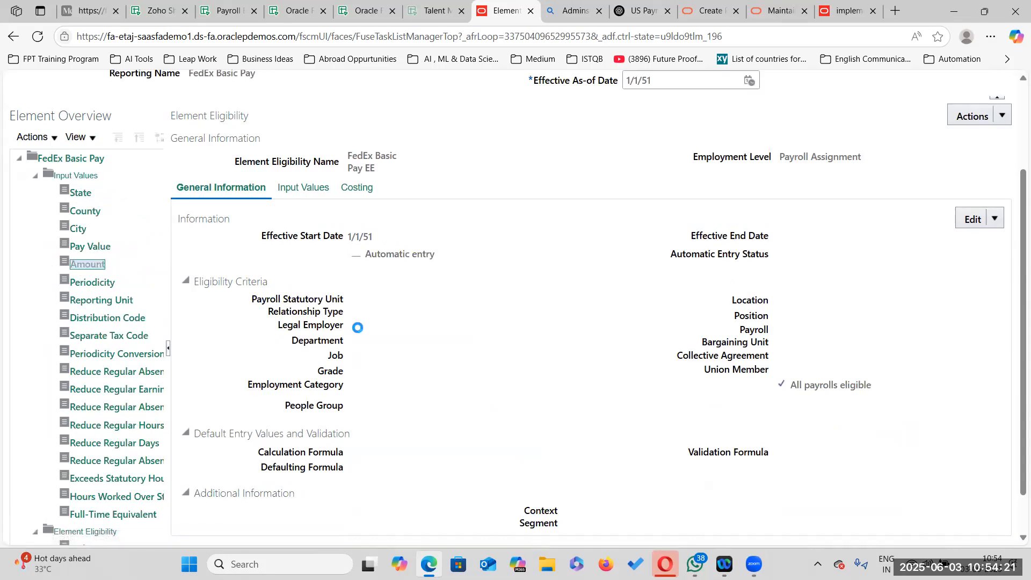
scroll(374, 377, up, 3)
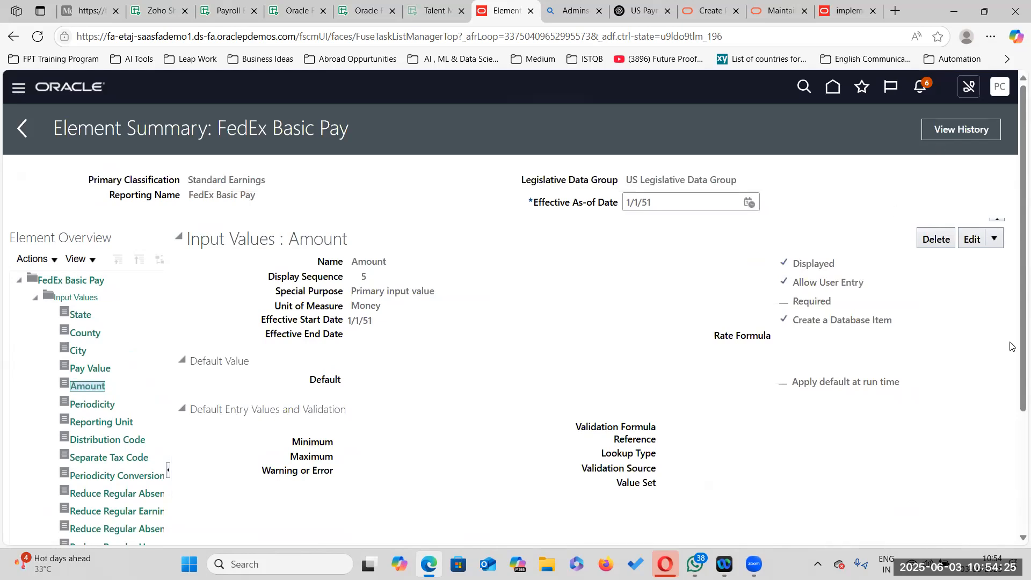
click(996, 238)
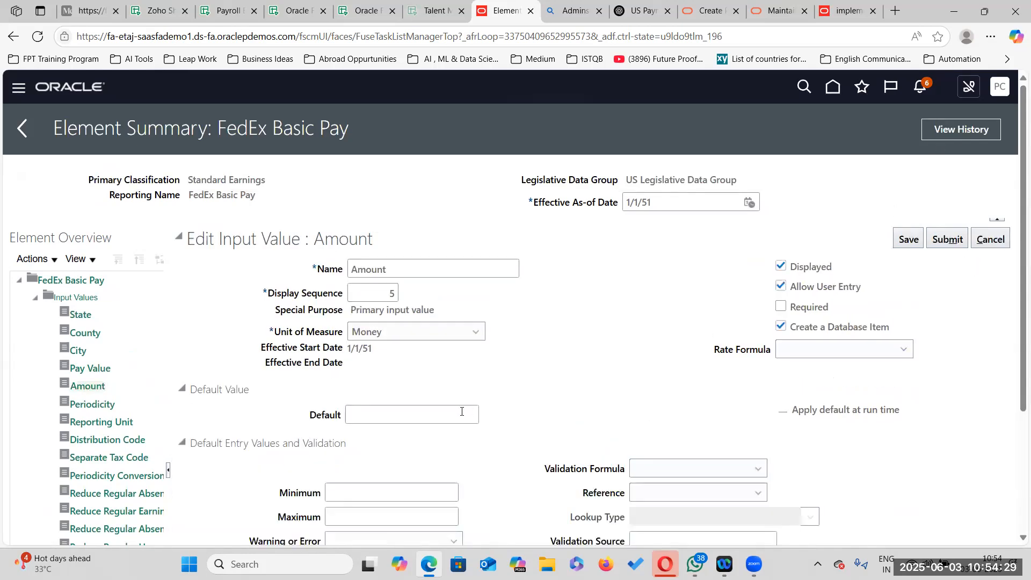
scroll(460, 398, down, 1)
click(460, 347)
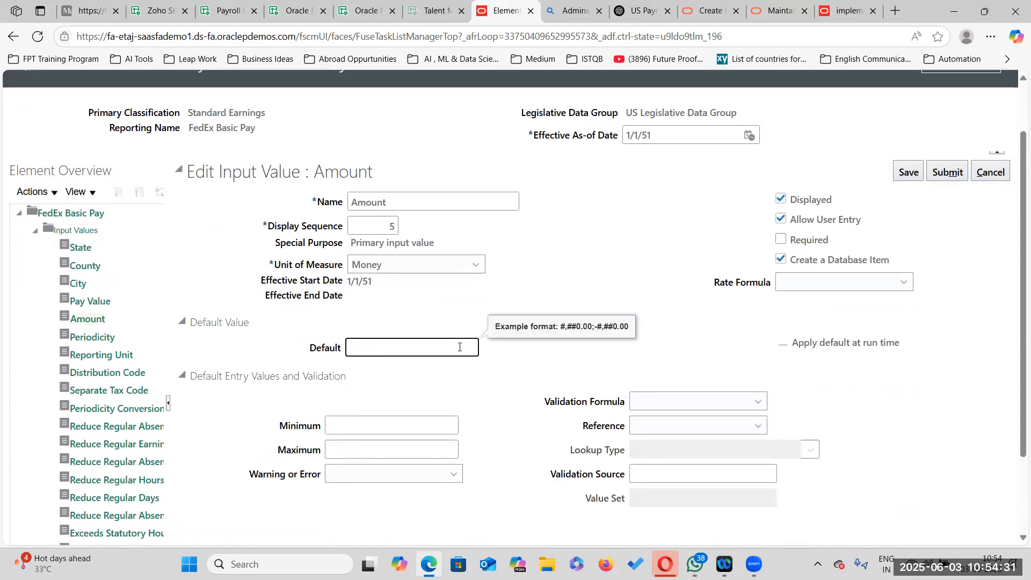
text(1000)
click(490, 390)
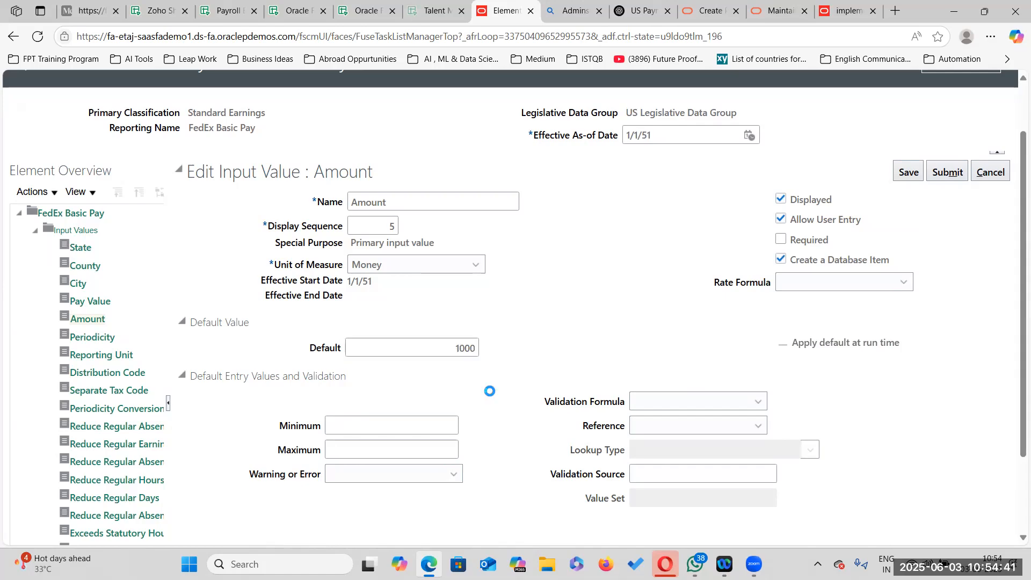
Set the Amount range to minimum 1000, maximum 20000, with Error on violation.
scroll(490, 390, down, 2)
click(453, 323)
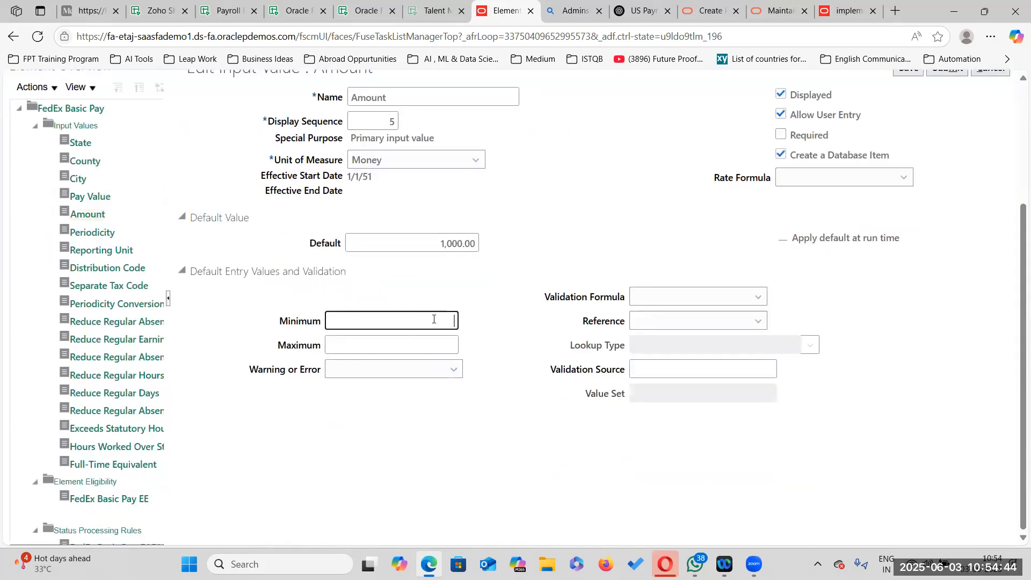
text(1000)
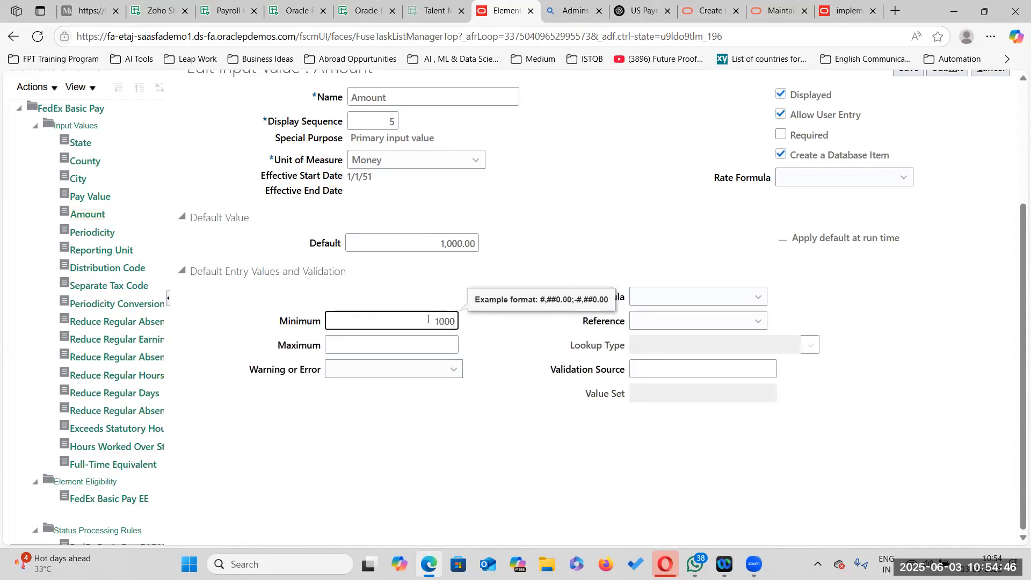
click(442, 345)
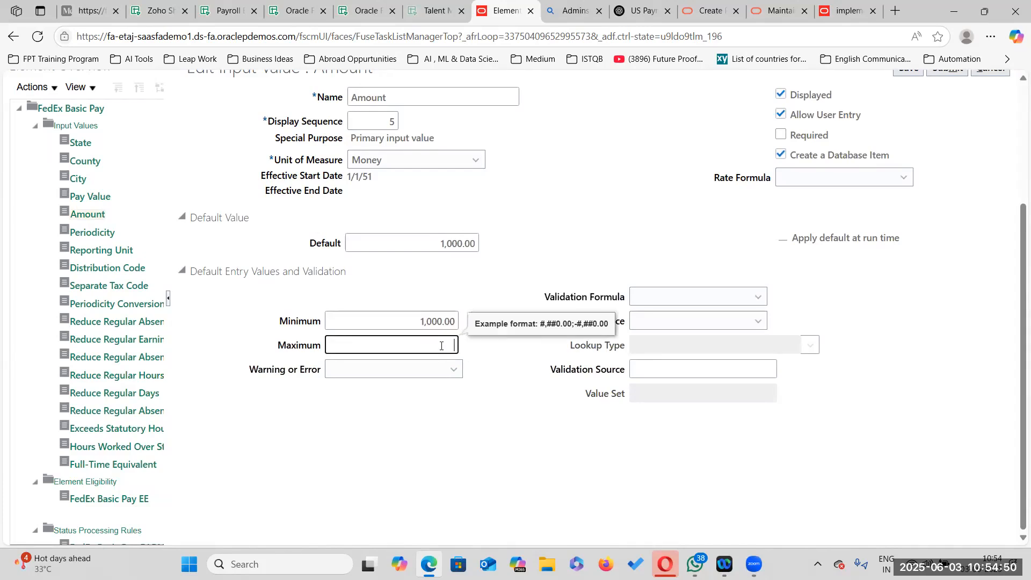
text(20000)
click(484, 396)
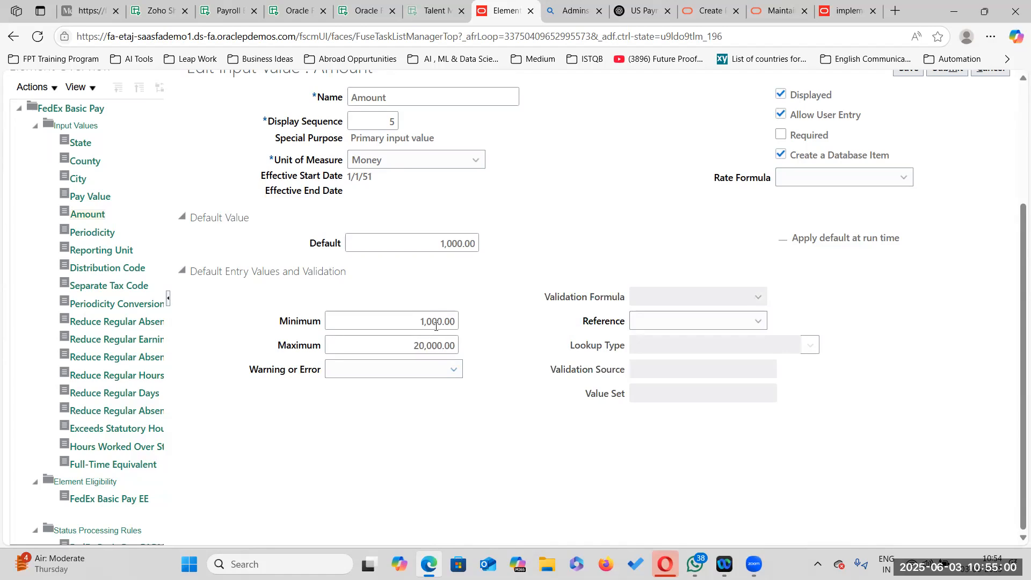
click(454, 371)
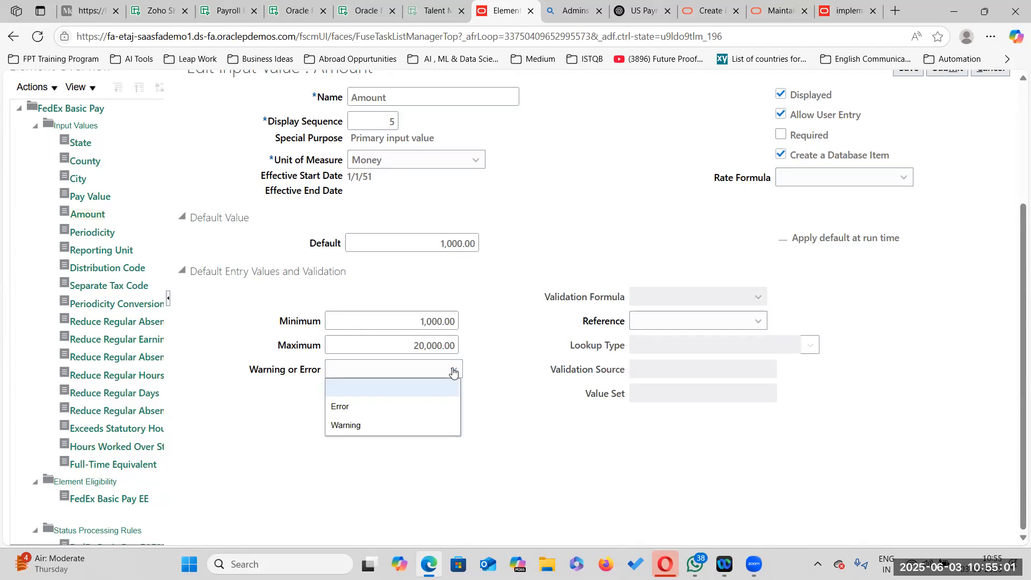
click(403, 413)
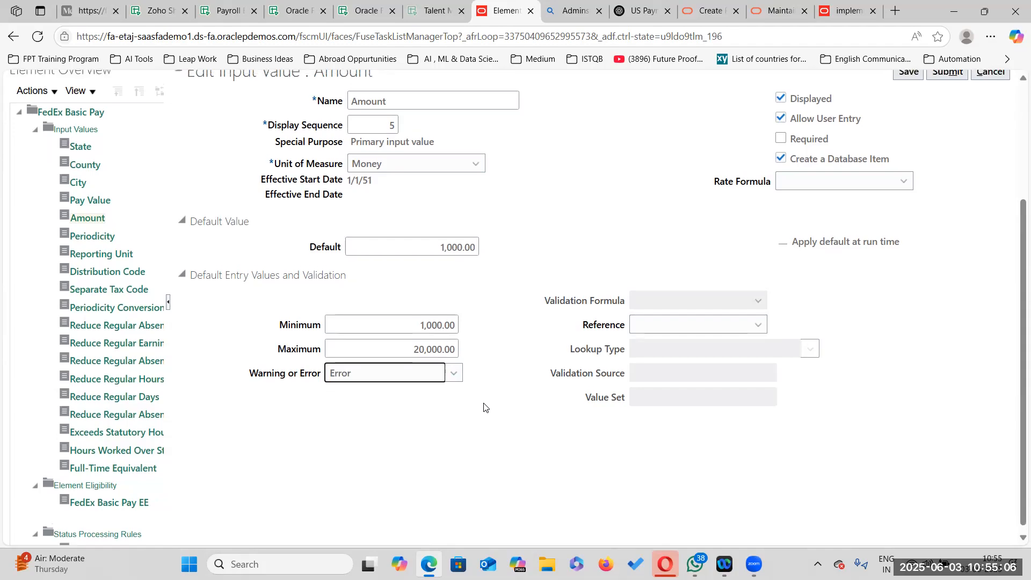
Save the Amount input value changes.
scroll(484, 408, up, 3)
scroll(472, 416, down, 3)
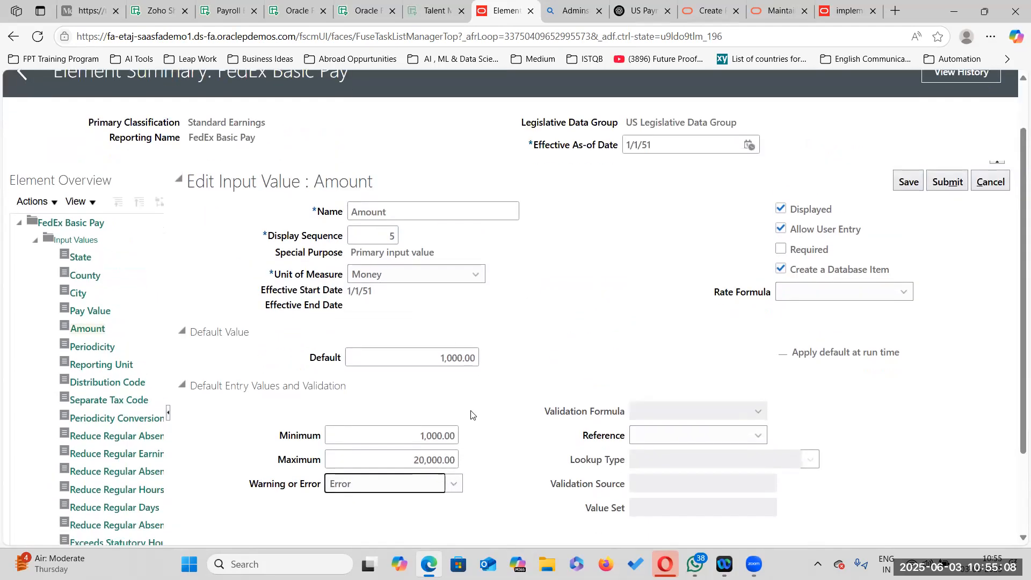
scroll(499, 387, up, 4)
scroll(499, 390, down, 3)
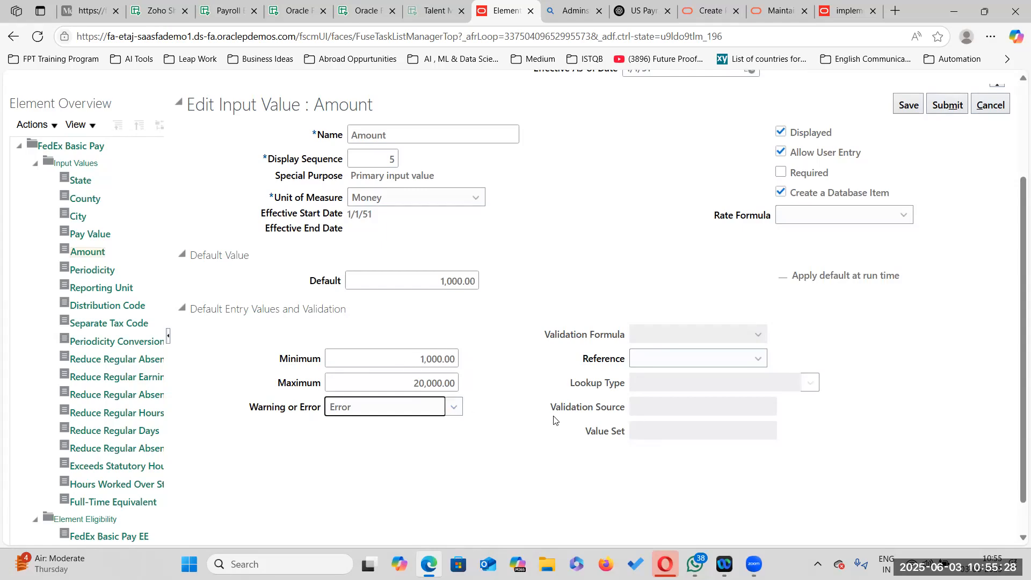
scroll(557, 421, up, 3)
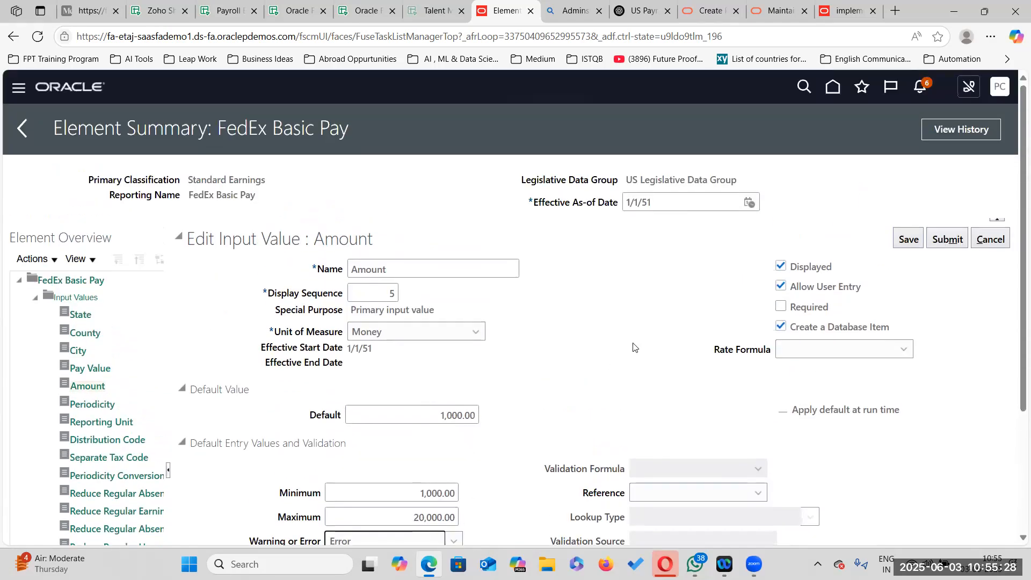
click(957, 245)
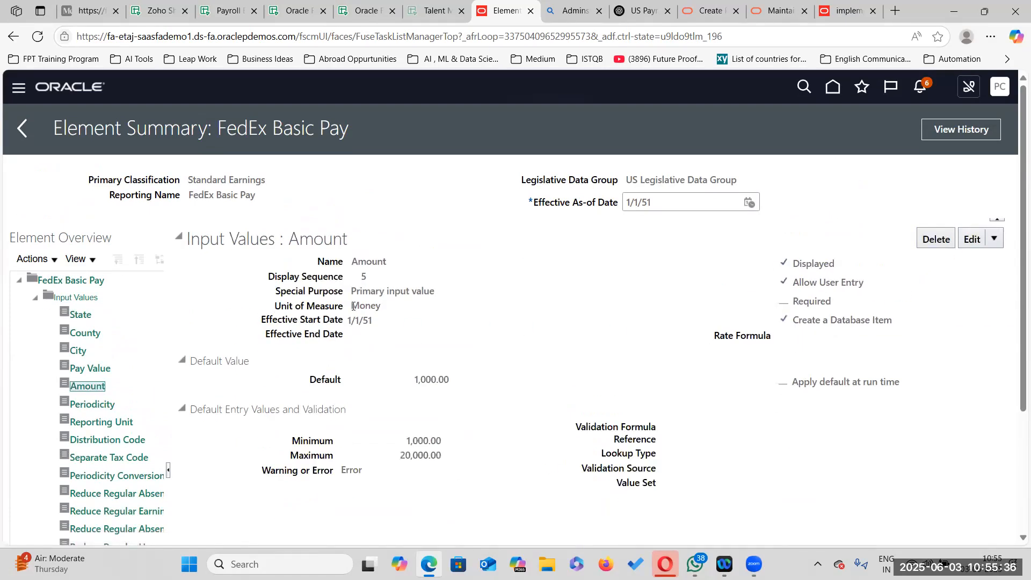
Return from the FedEx Basic Pay summary to the Oracle home page via the Home icon.
double_click(376, 306)
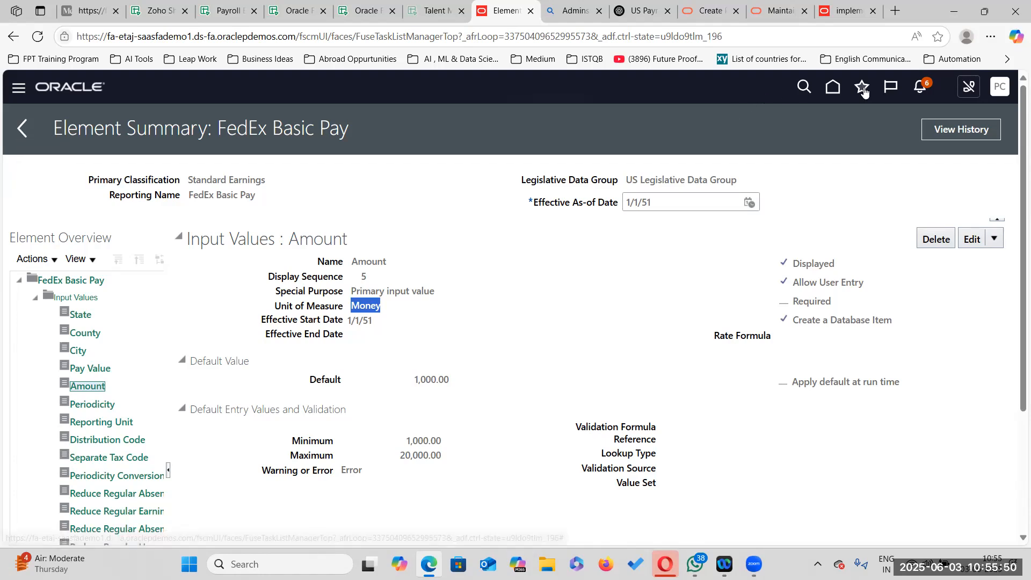
click(833, 86)
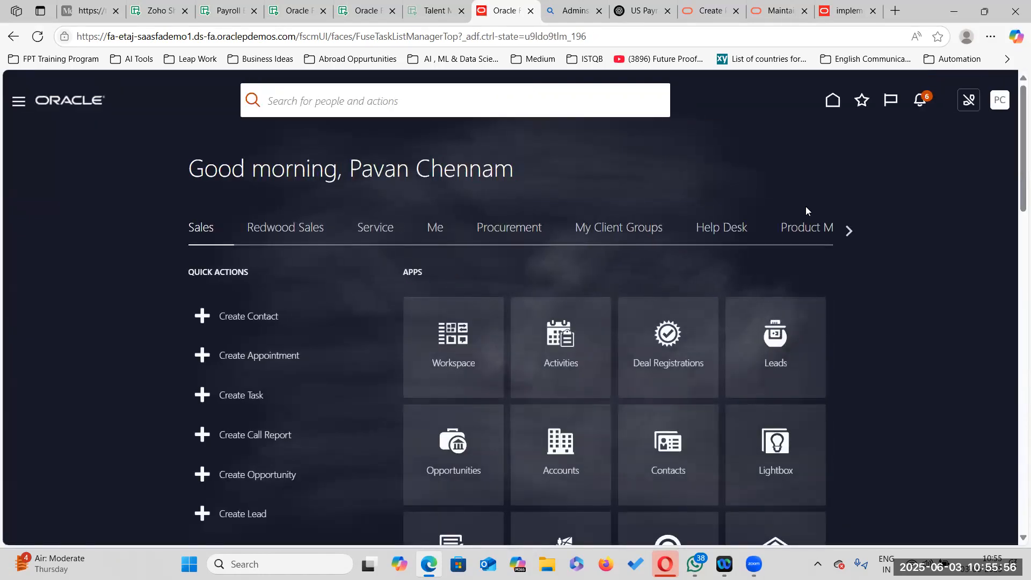
From Setup and Maintenance, open the Elements search and set the effective as-of date to 1/1/1951.
click(1000, 103)
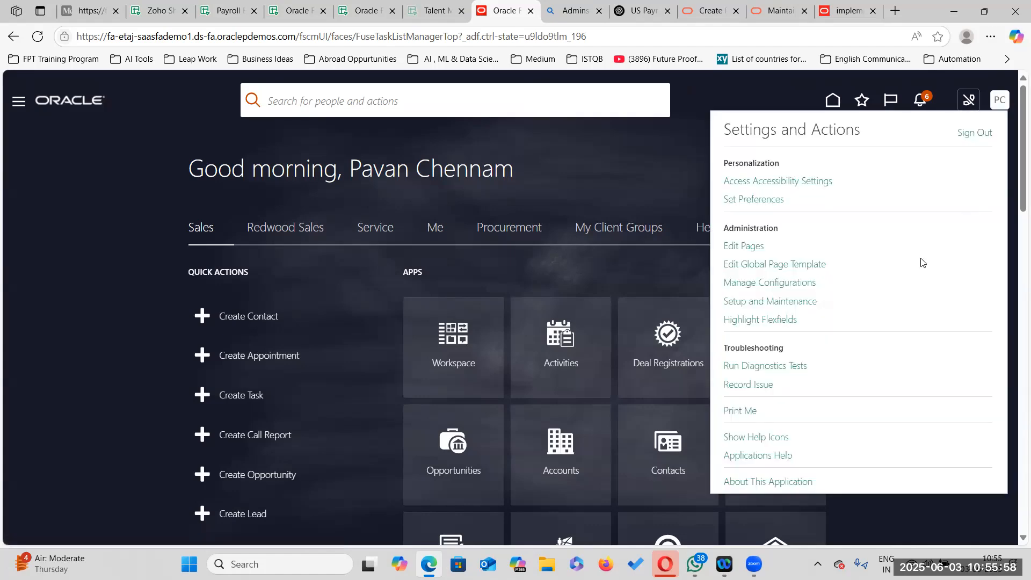
click(760, 306)
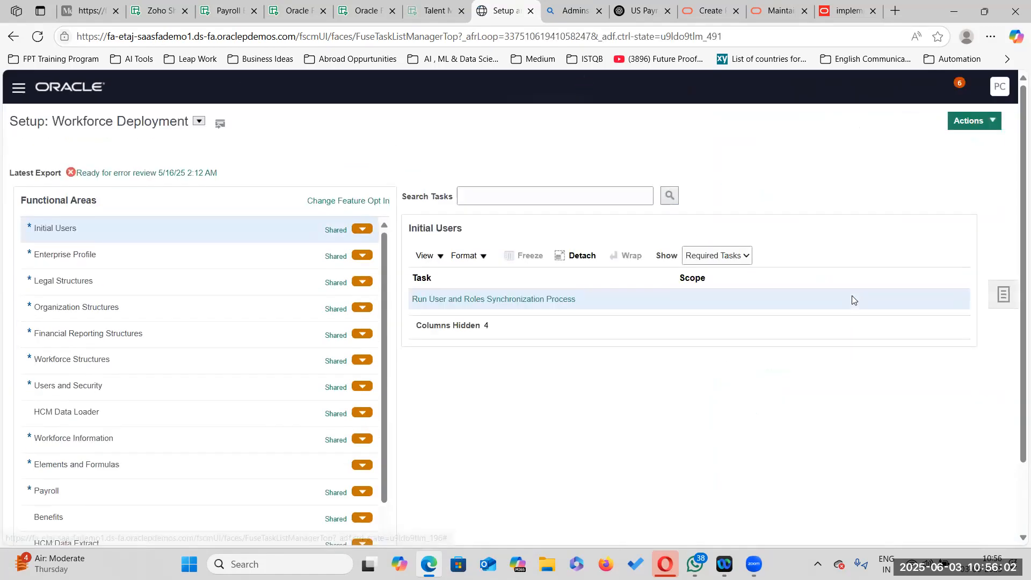
click(480, 176)
text(Element)
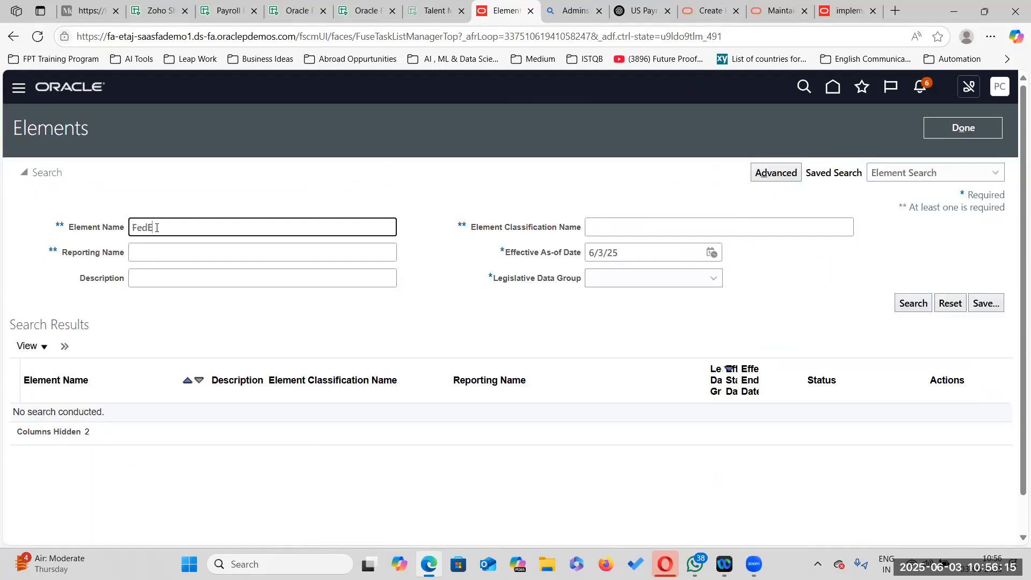
text(e Pay)
key(Tab)
text(1/1/1951)
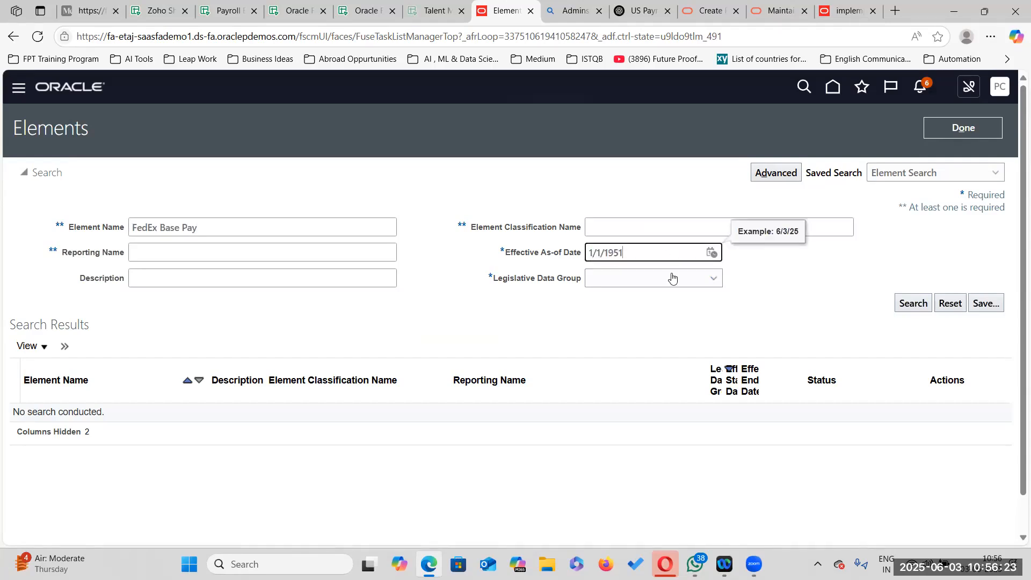
Choose US Legislative Data Group and run the element search.
click(713, 278)
scroll(685, 363, down, 3)
scroll(685, 364, down, 15)
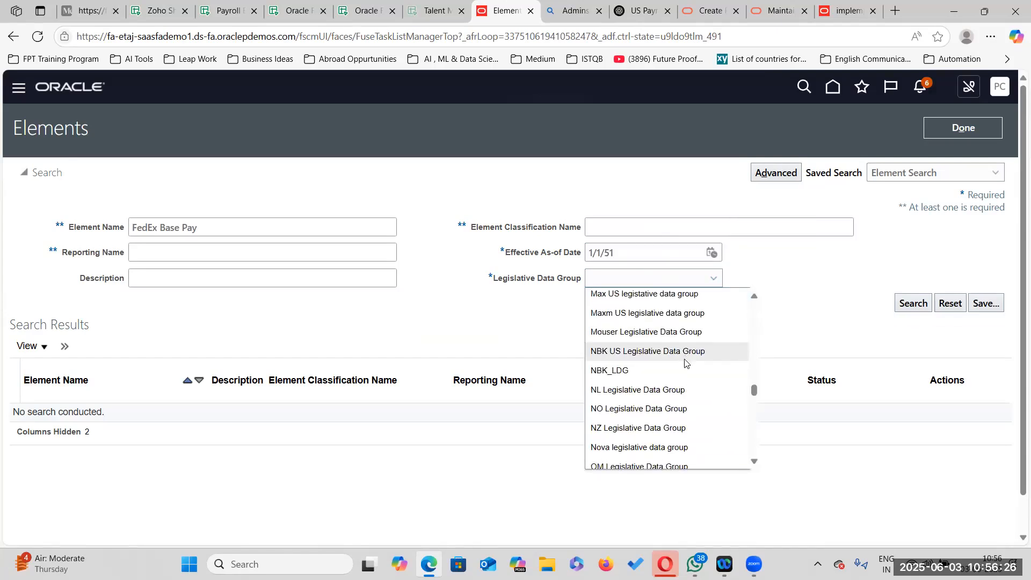
scroll(682, 366, down, 10)
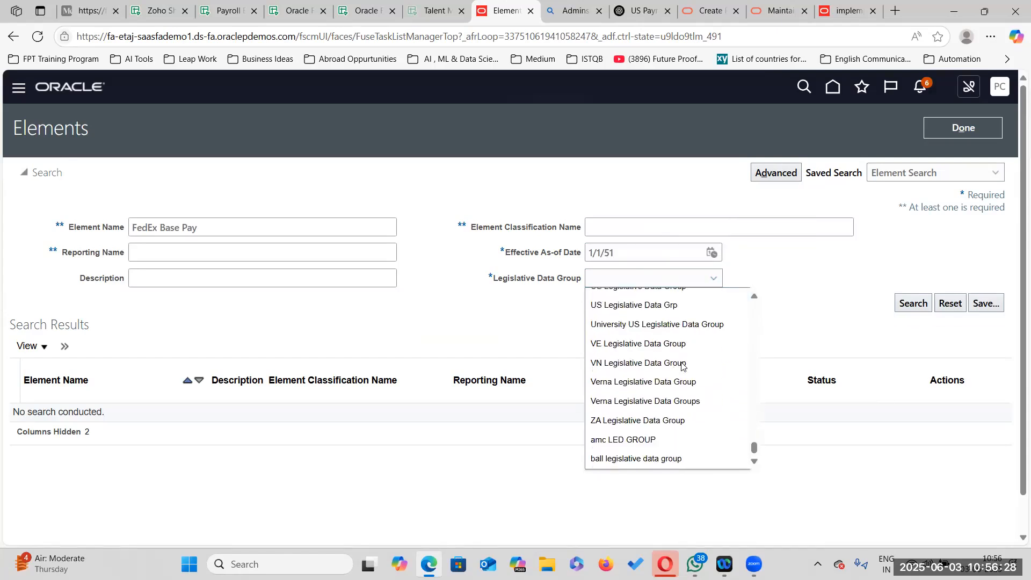
scroll(666, 365, down, 2)
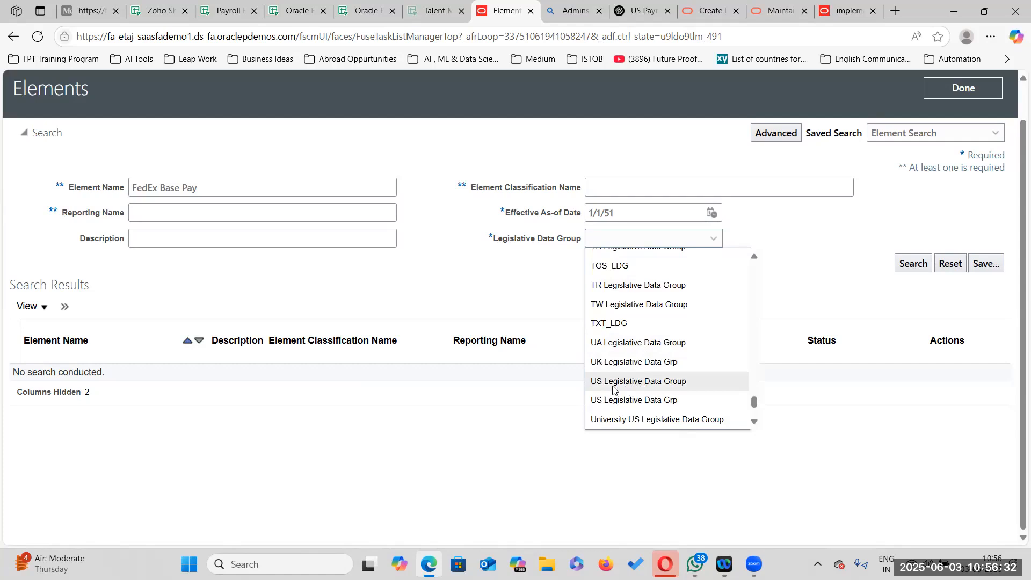
click(697, 387)
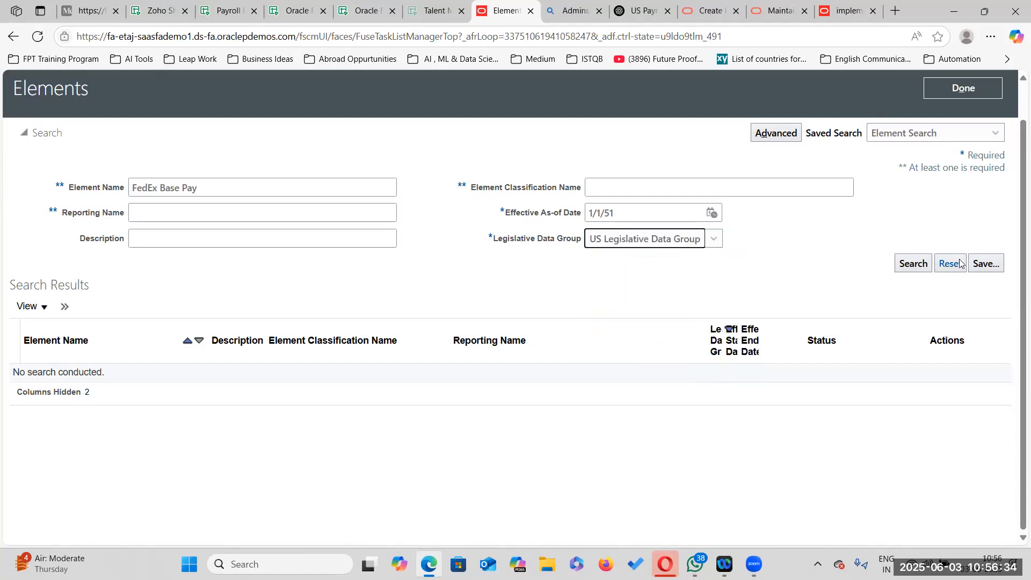
click(919, 265)
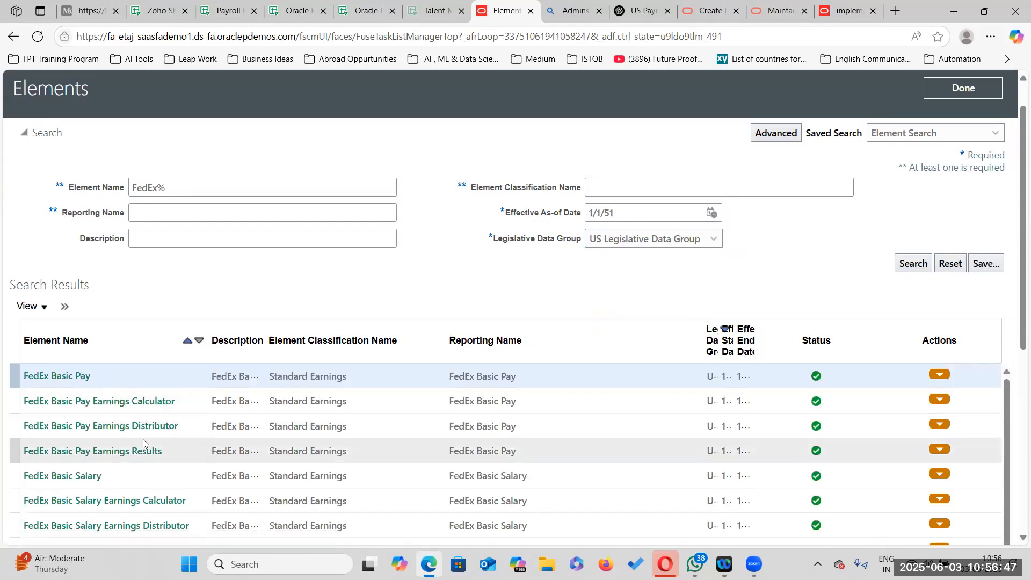
Search for FedEx%Basic%Pay elements and widen the Classification Name and Description columns.
scroll(144, 444, down, 2)
scroll(131, 341, up, 3)
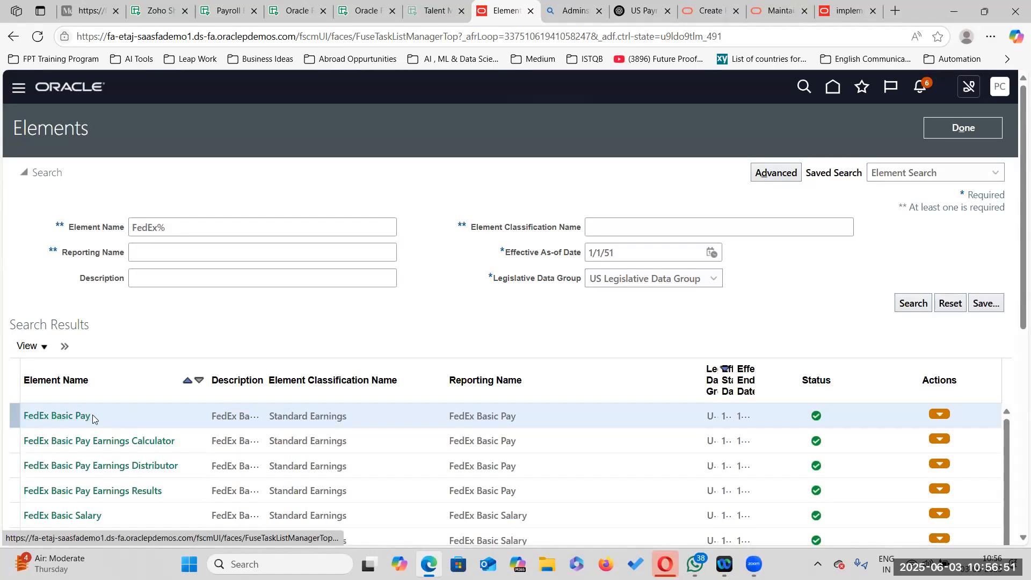
click(215, 227)
text(Basic%Pay)
click(928, 309)
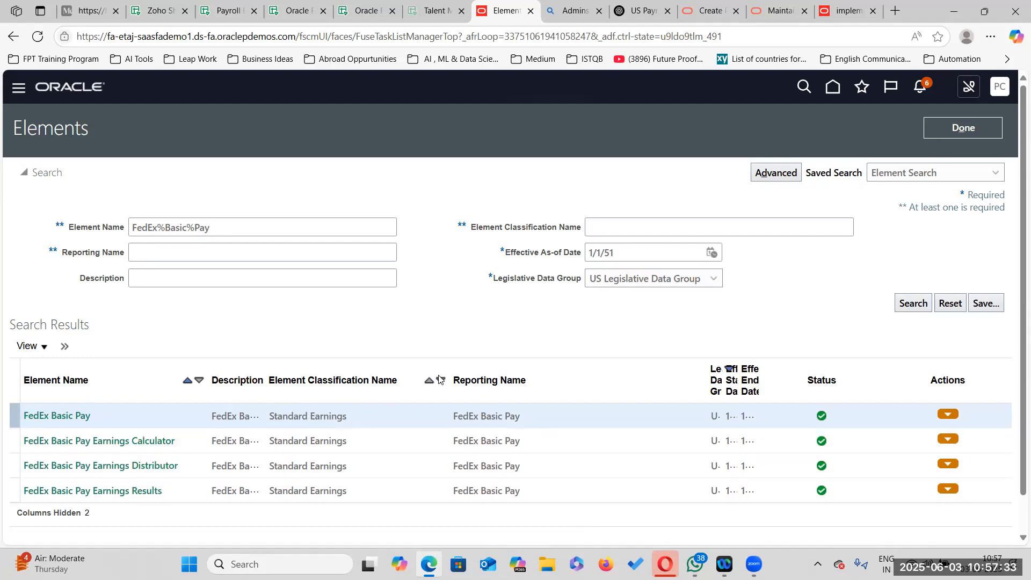
drag(450, 380, 555, 381)
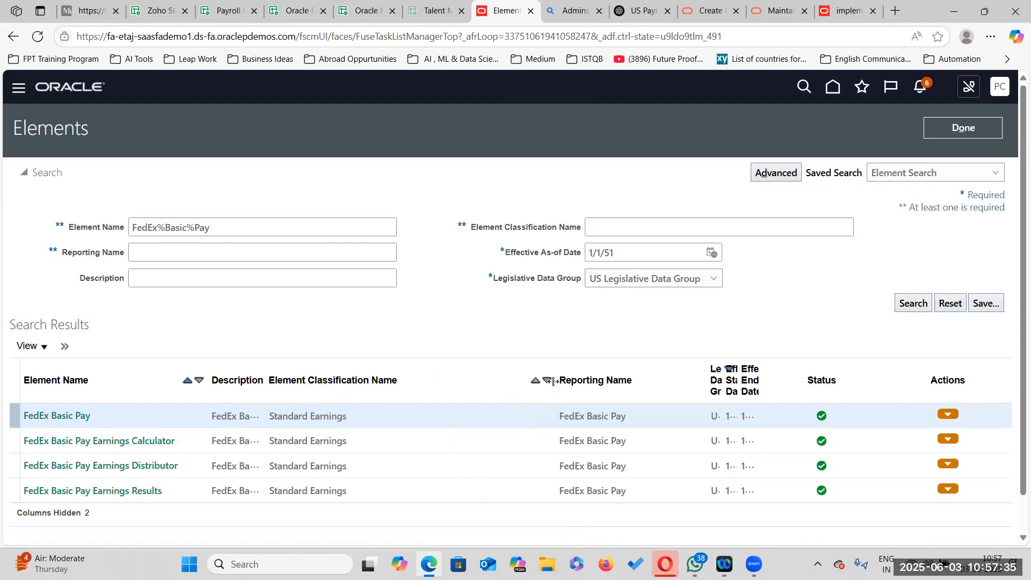
drag(265, 375, 373, 376)
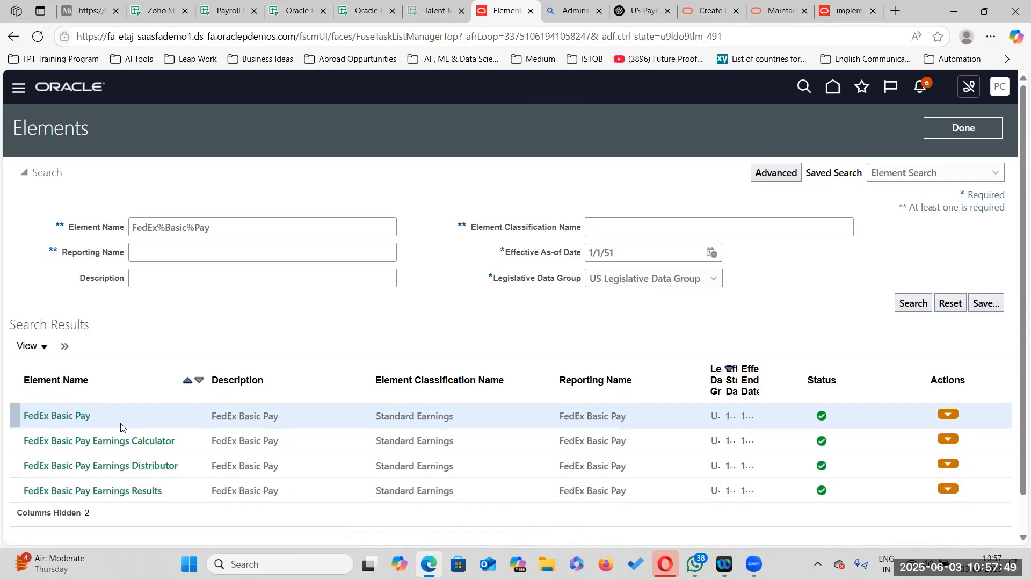
Close Elements and search setup tasks for Salary Basis, dismissing the no-tasks-found message.
click(976, 127)
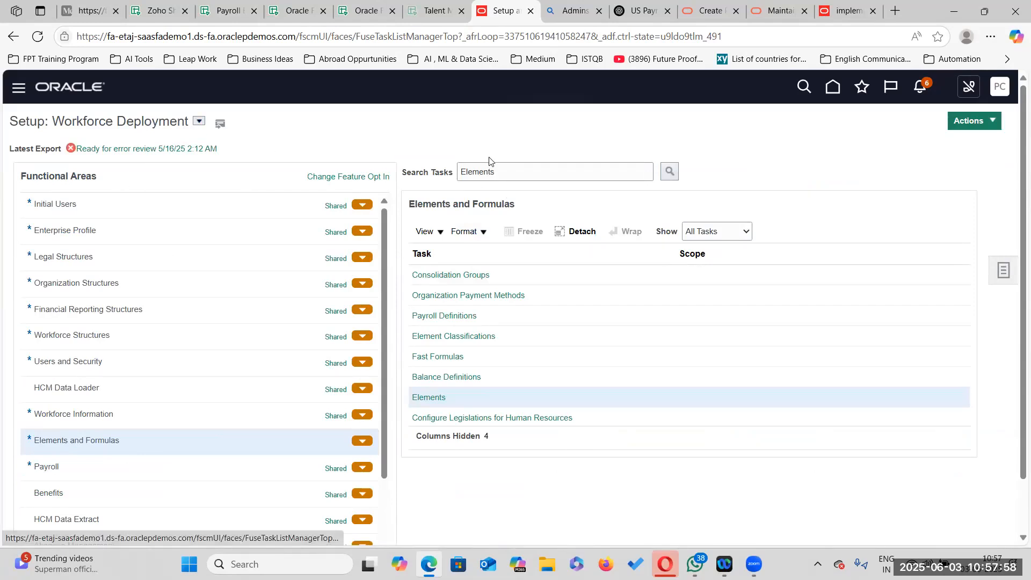
double_click(504, 169)
text(Salary Basis)
key(Return)
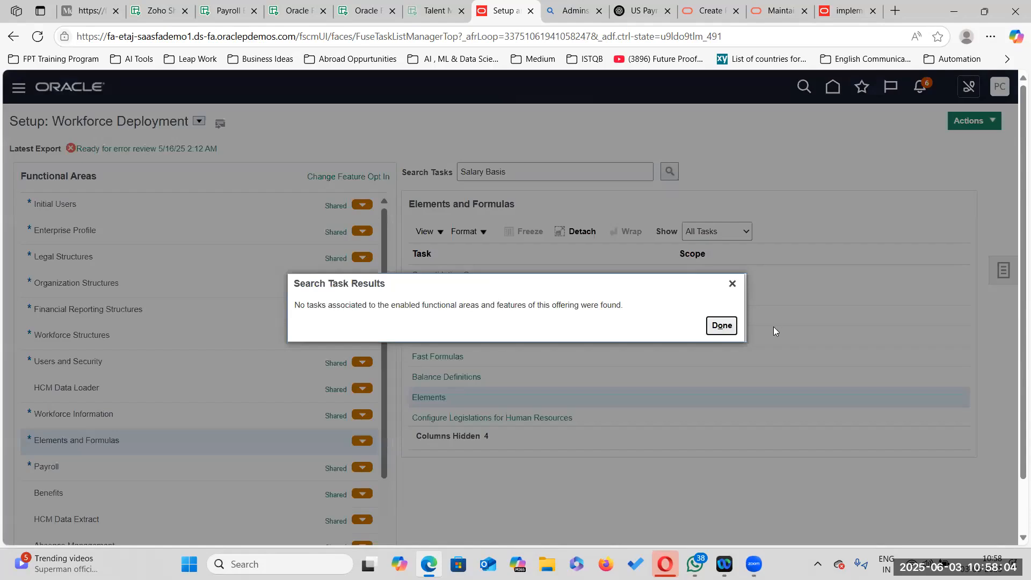
click(722, 326)
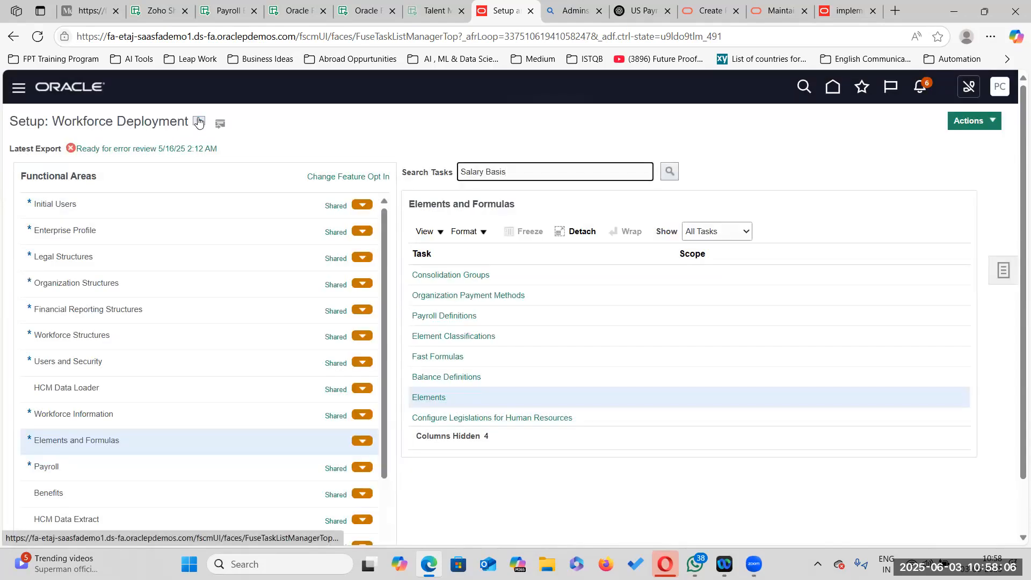
Switch the offering to Compensation Management and open the Salary Basis task under Base Pay.
click(198, 122)
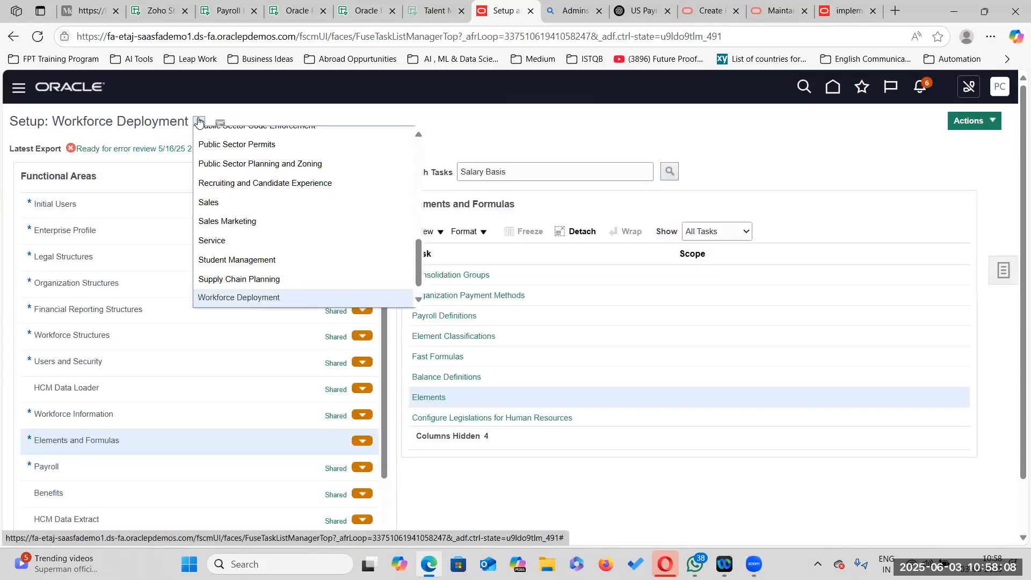
scroll(250, 237, up, 10)
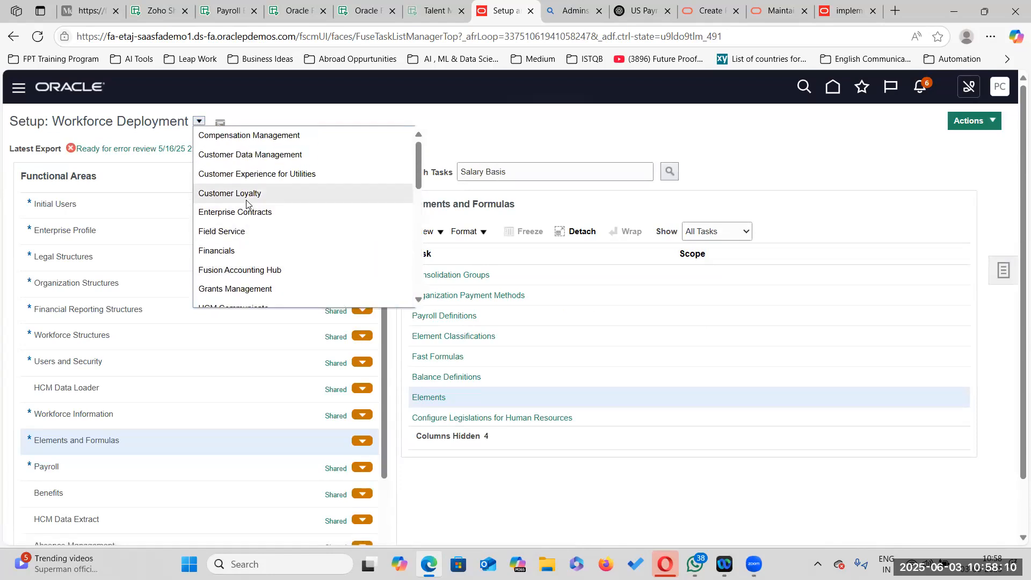
click(261, 141)
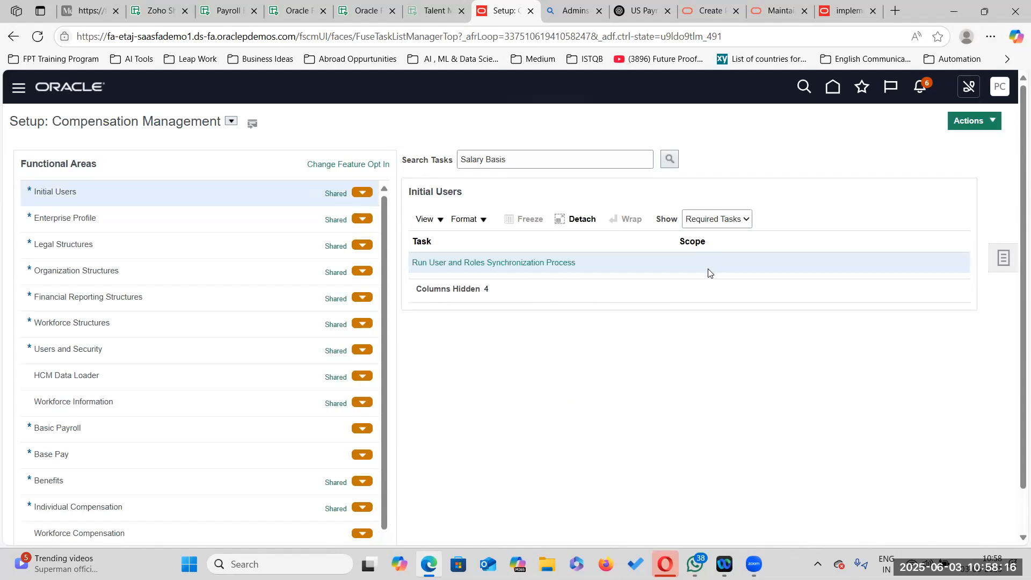
click(670, 159)
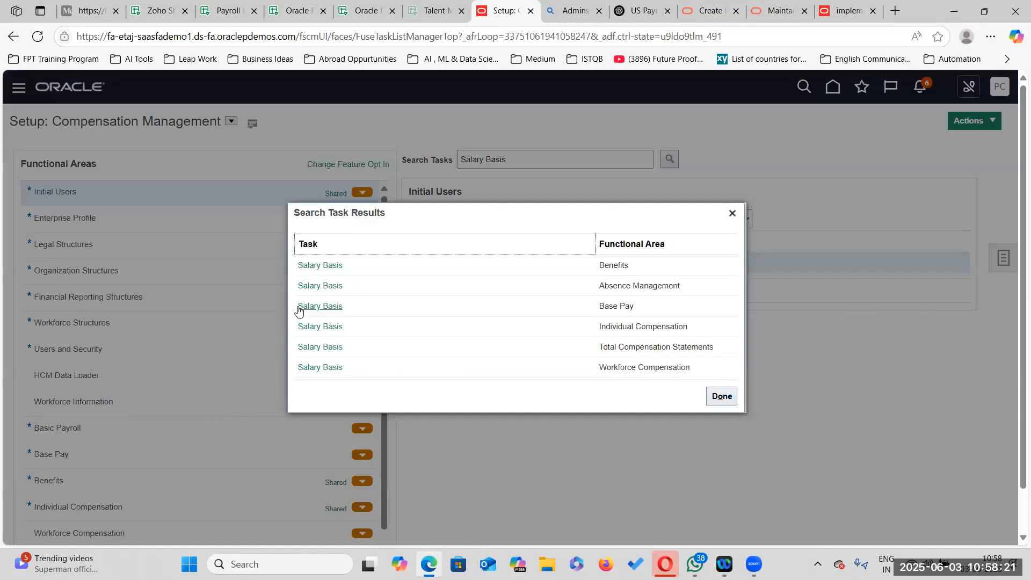
click(329, 307)
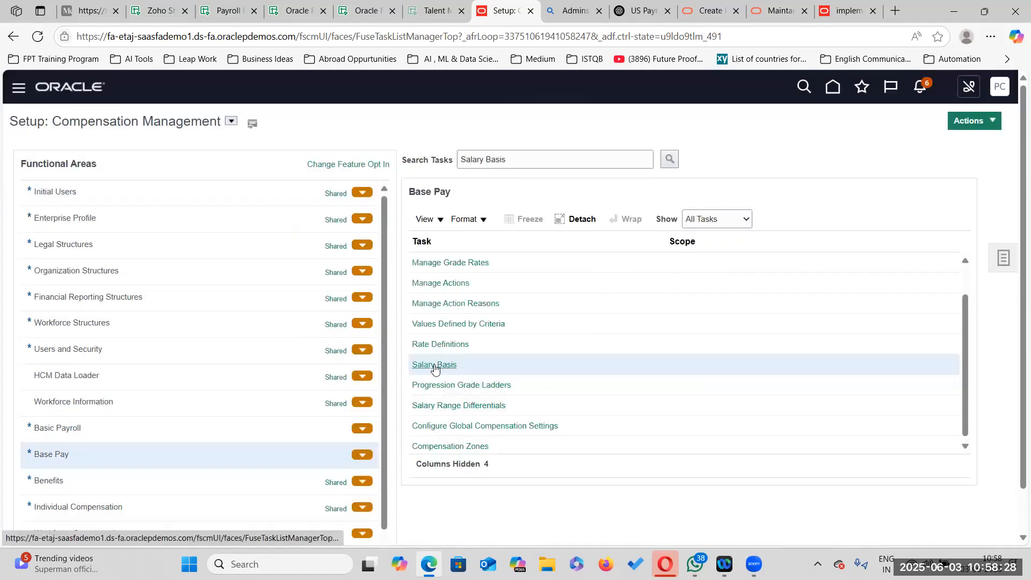
click(432, 366)
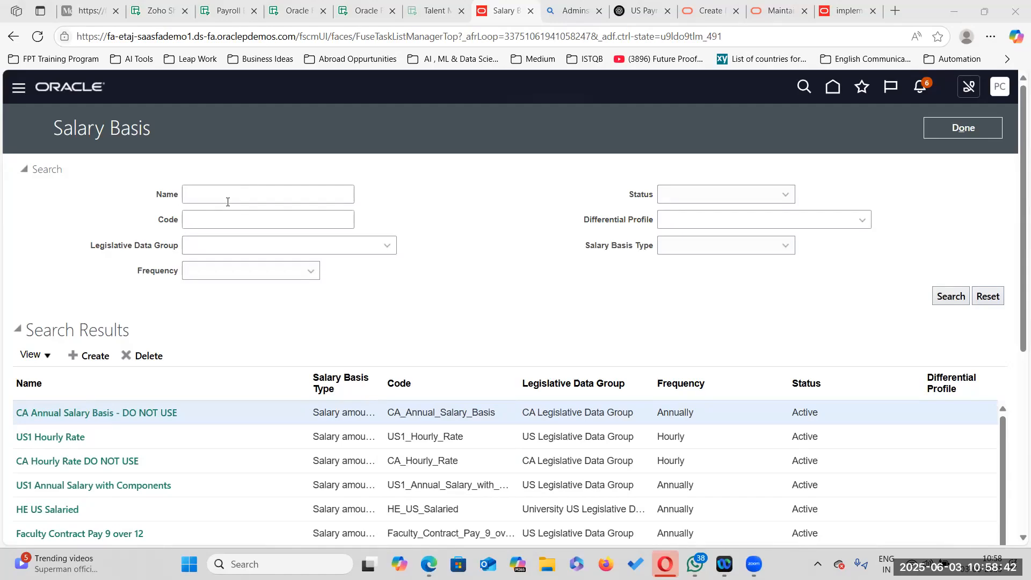
Search the salary bases by name for existing FedEx salary bases.
scroll(228, 202, down, 4)
click(88, 156)
click(214, 180)
text(FedEx Sa)
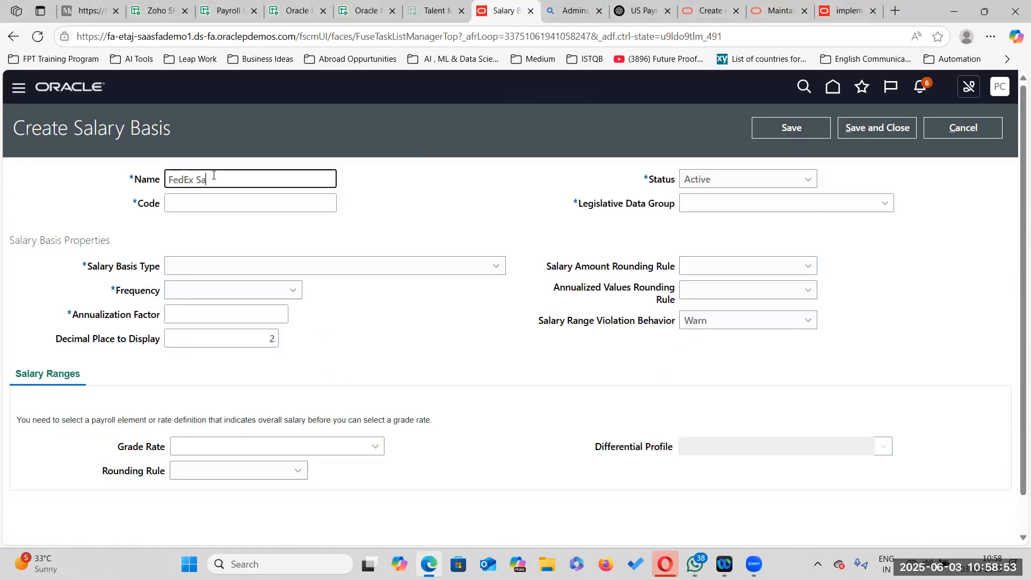
text(l)
key(BackSpace)
key(BackSpace)
key(BackSpace)
key(BackSpace)
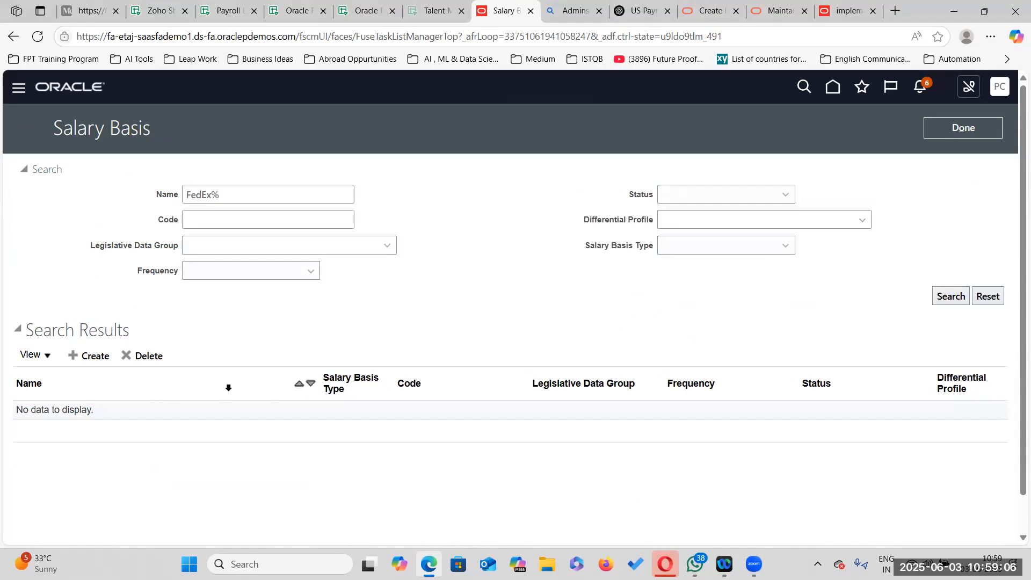
Create a new salary basis named FedEx Monthly Salary Basis so its code fills in.
click(89, 356)
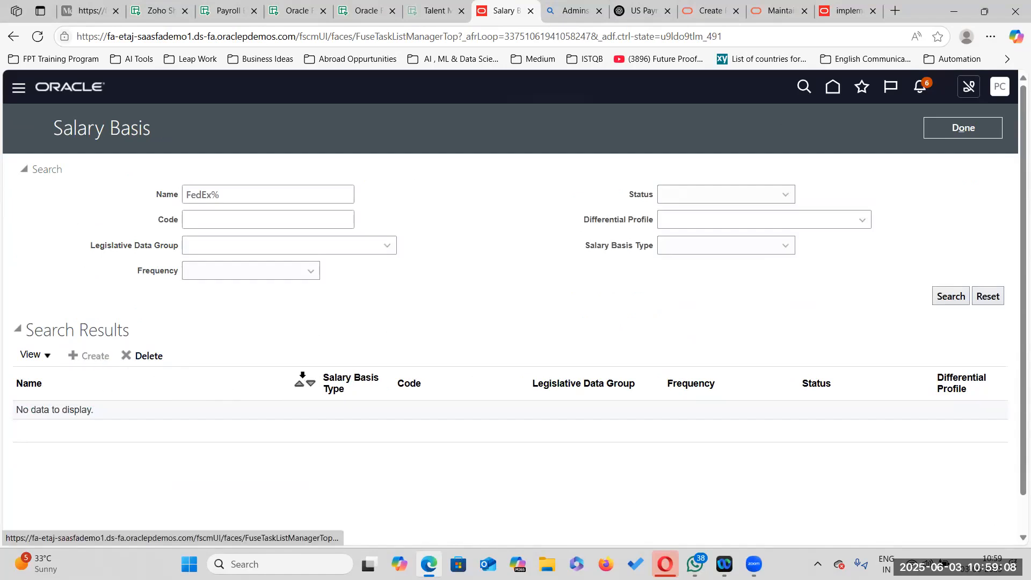
click(218, 178)
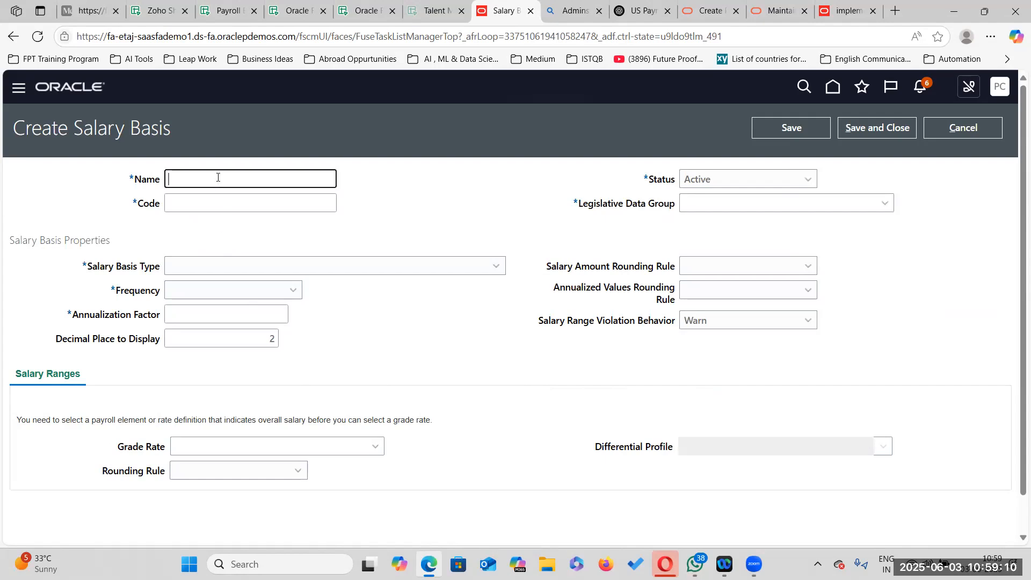
text(FedEx Sal)
key(BackSpace)
key(BackSpace)
text(Monthly Salary Basis)
click(377, 191)
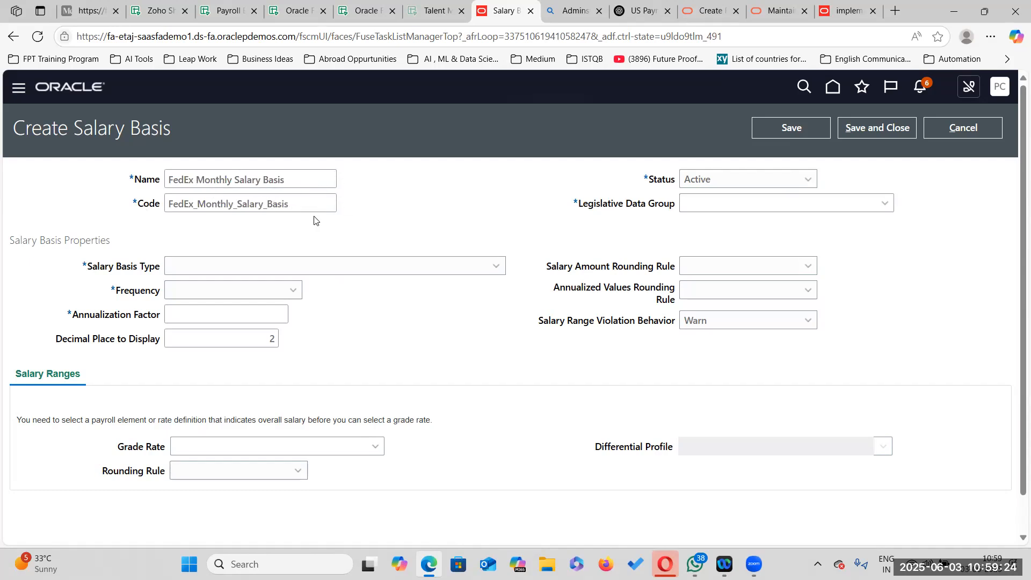
Set Salary Basis Type to 'Salary amount is determined by user' and Frequency to Monthly.
click(237, 266)
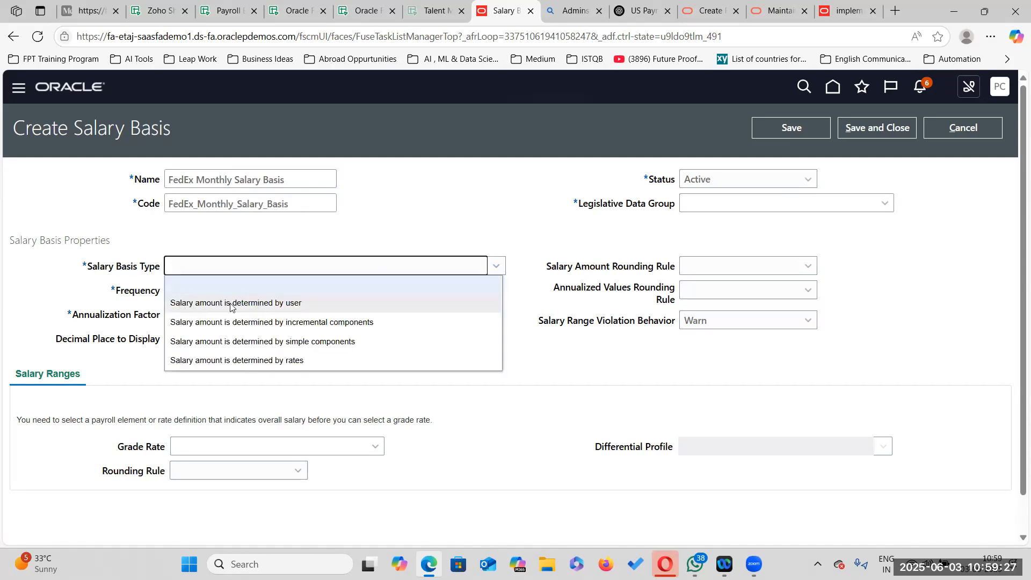
click(317, 303)
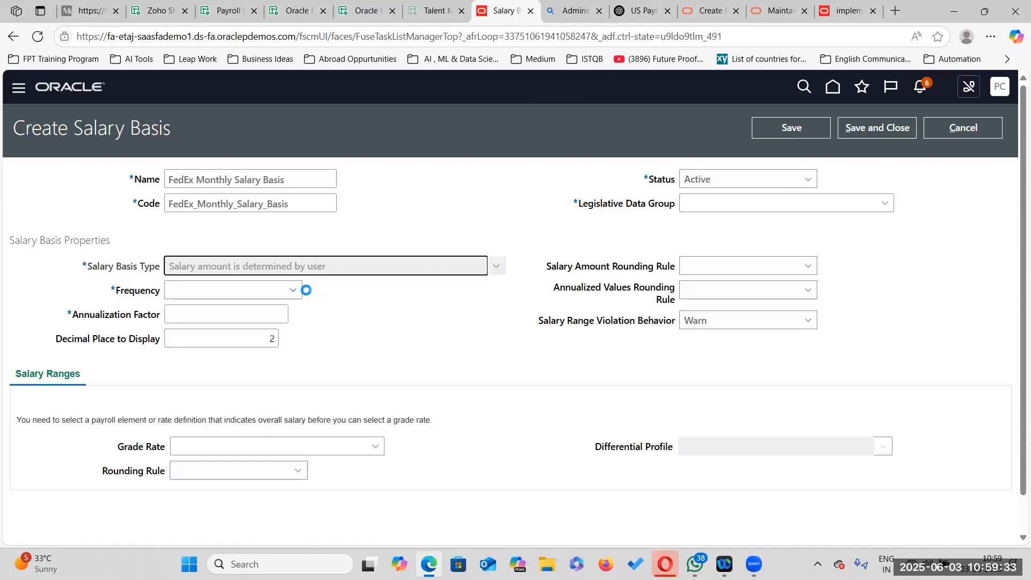
click(295, 290)
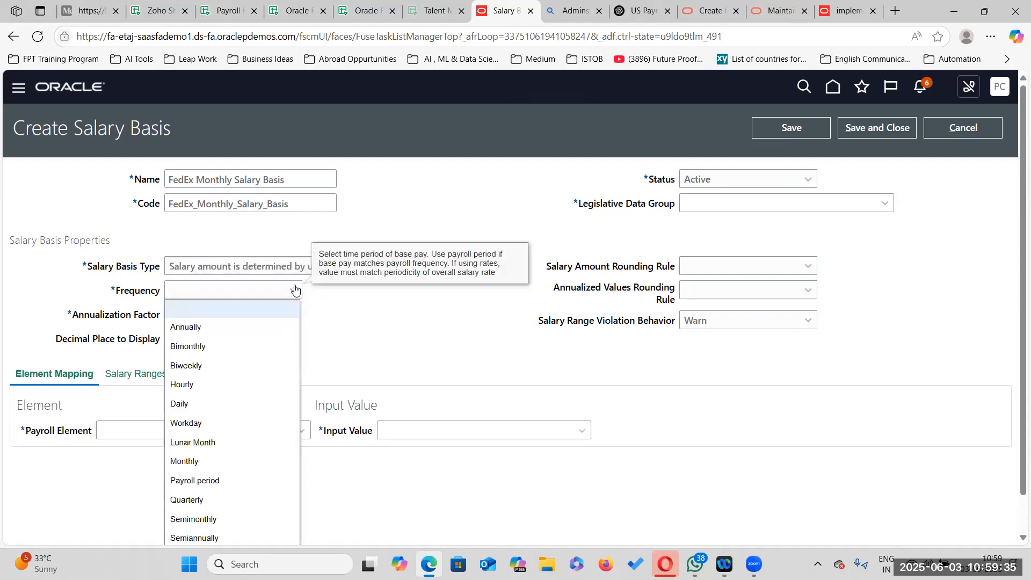
scroll(263, 497, down, 1)
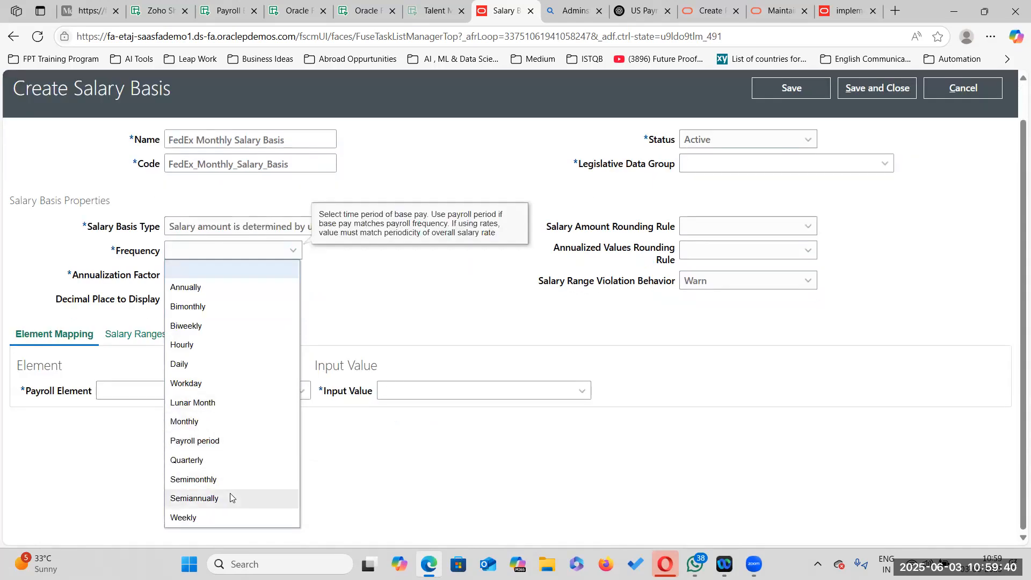
click(237, 420)
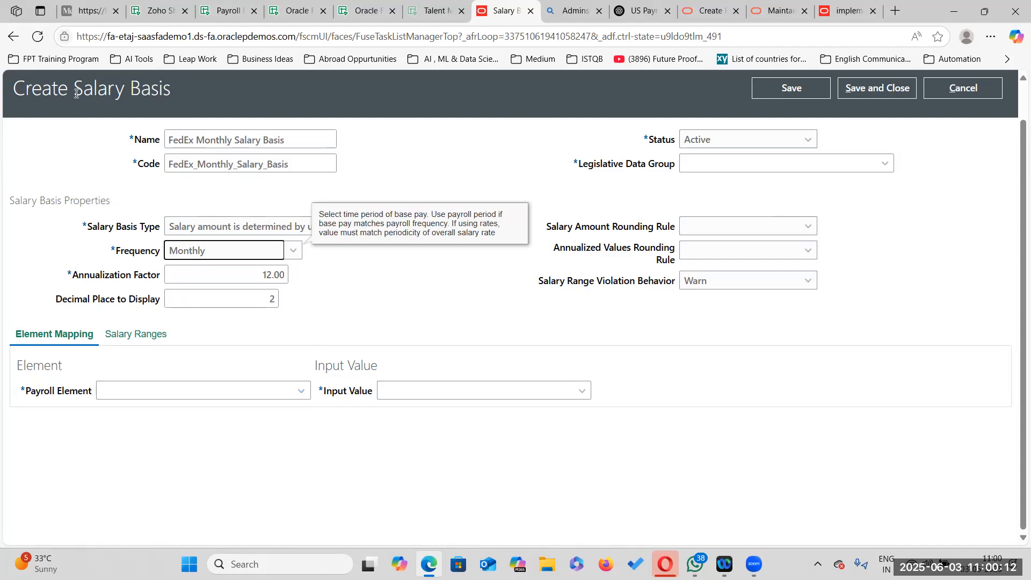
scroll(173, 81, up, 1)
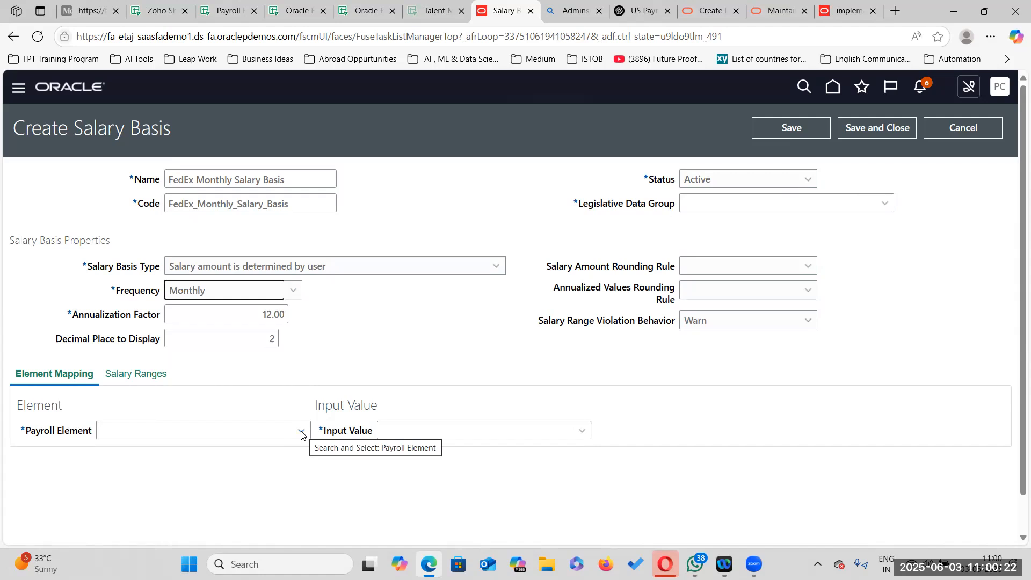
Try a FedEx% payroll element search, then close it without choosing.
click(302, 435)
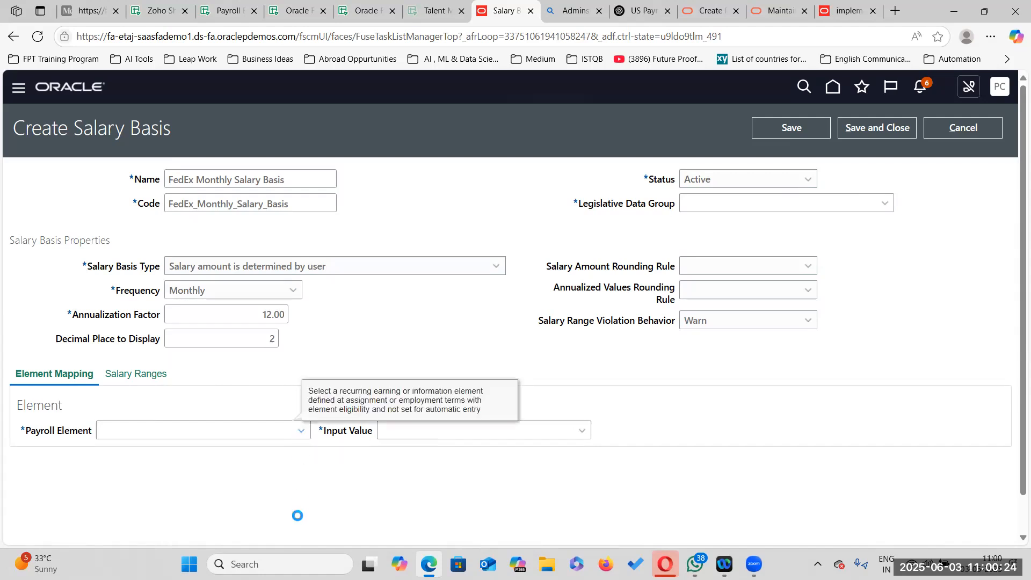
text(FedEx%)
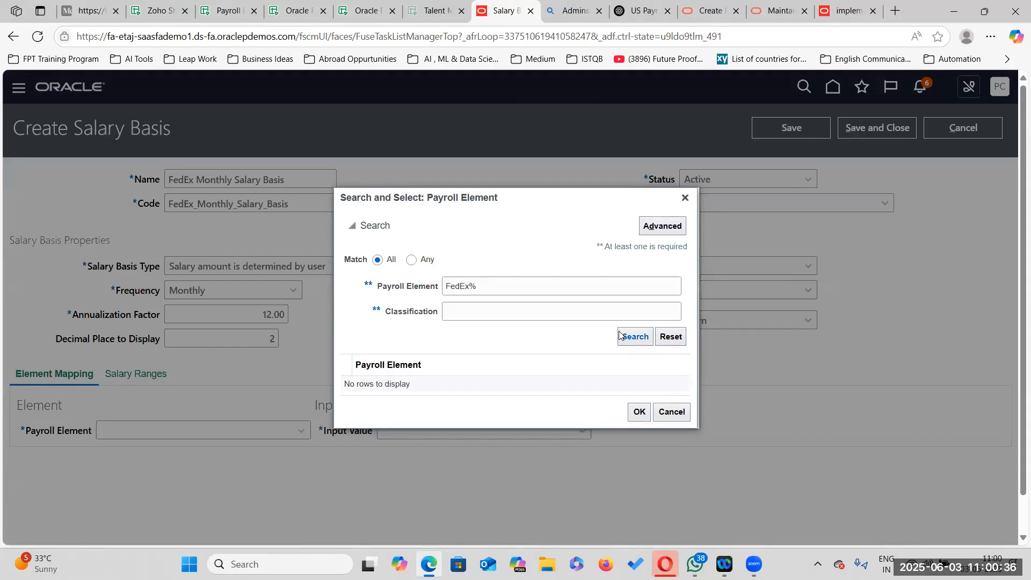
click(635, 337)
click(685, 198)
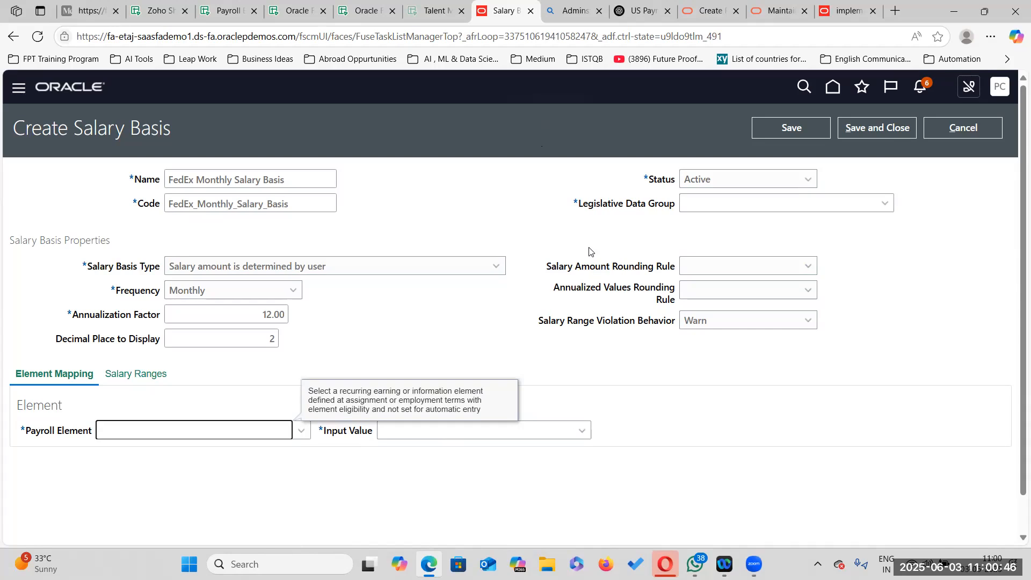
Set the legislative data group to US Legislative Data Group.
click(887, 211)
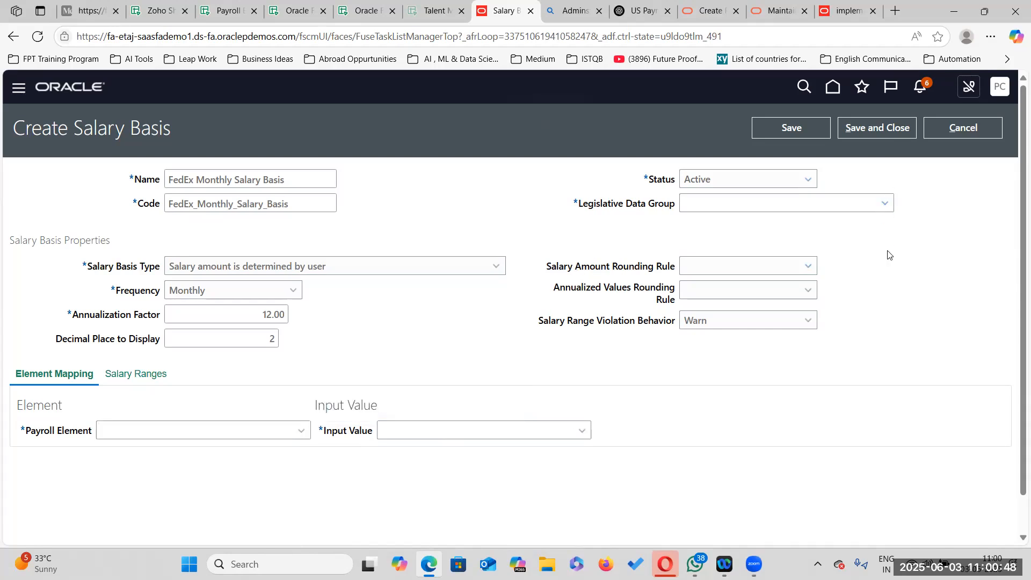
click(693, 426)
text(US Legi)
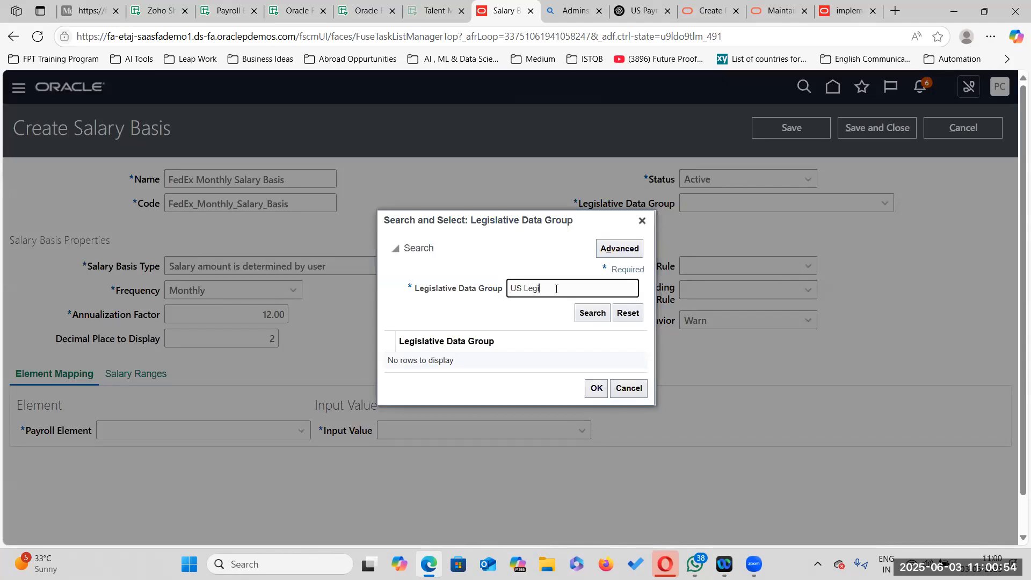
text(slat)
click(586, 319)
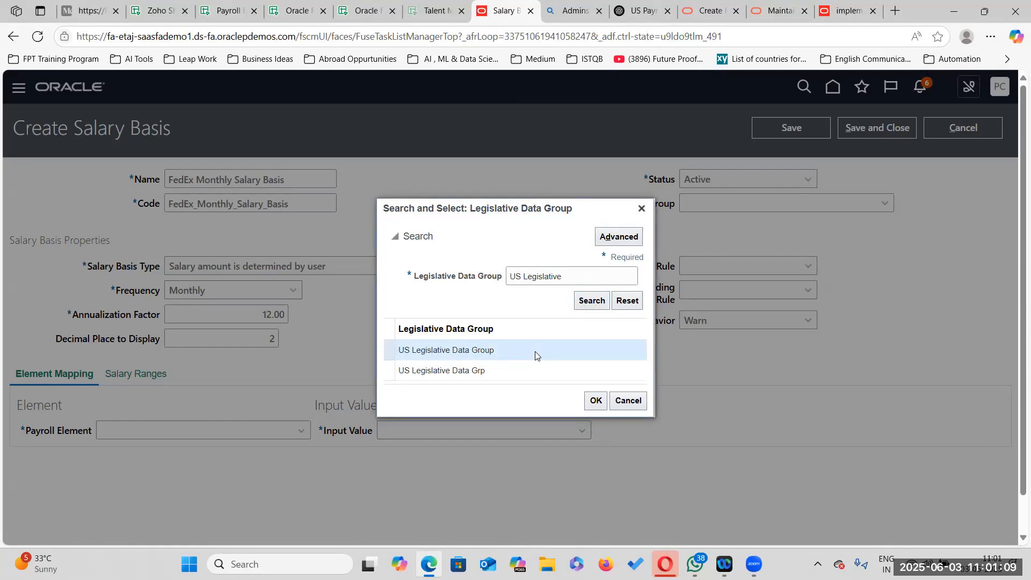
click(594, 401)
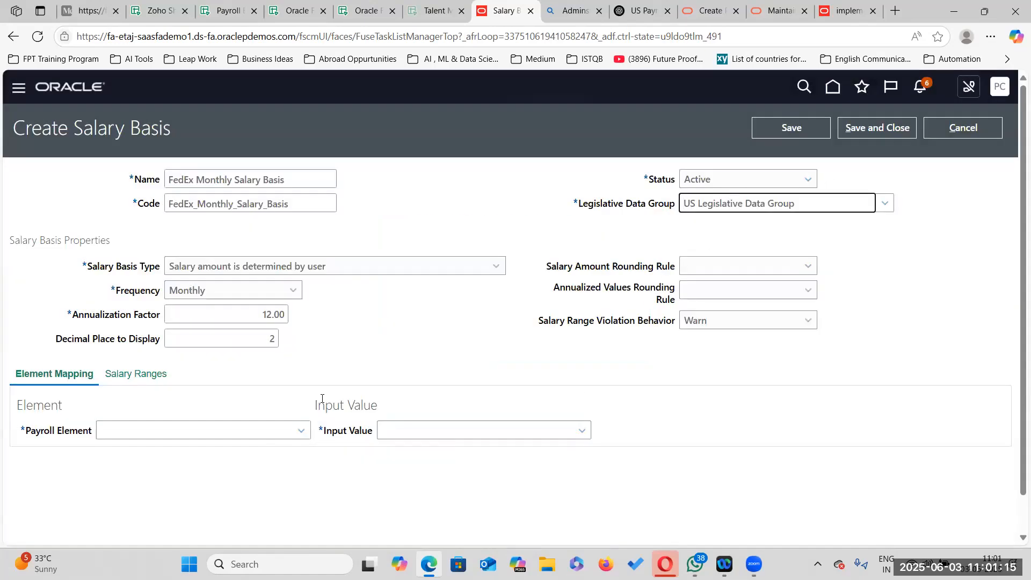
Choose FedEx Basic Pay as the salary basis's payroll element.
click(301, 430)
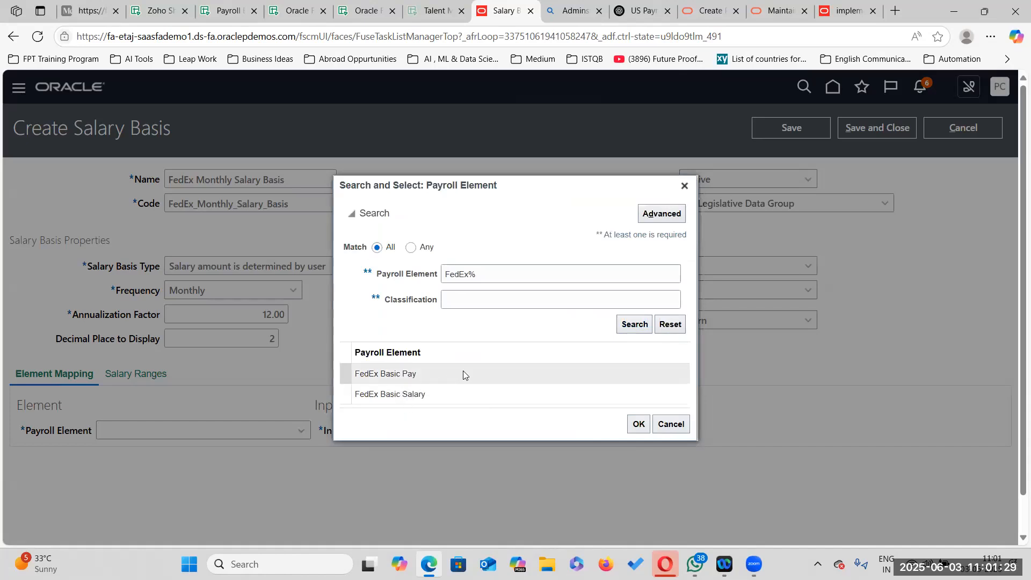
click(398, 374)
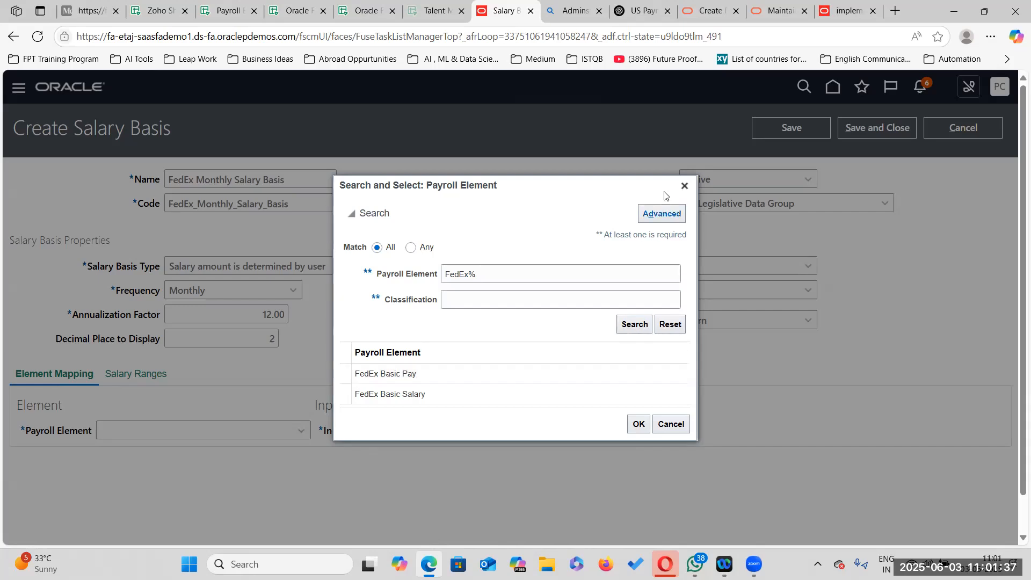
drag(617, 188, 413, 196)
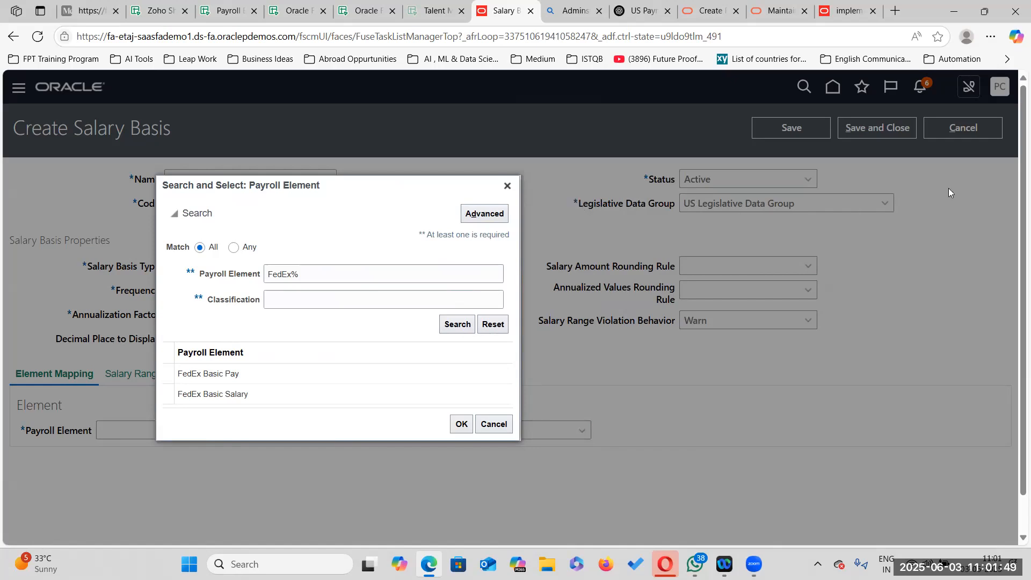
click(343, 374)
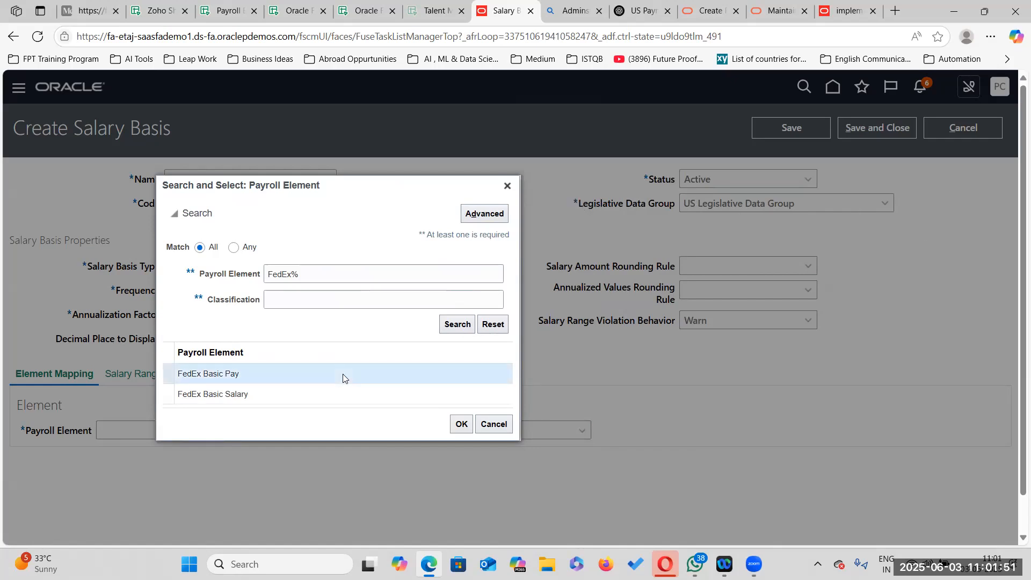
double_click(280, 376)
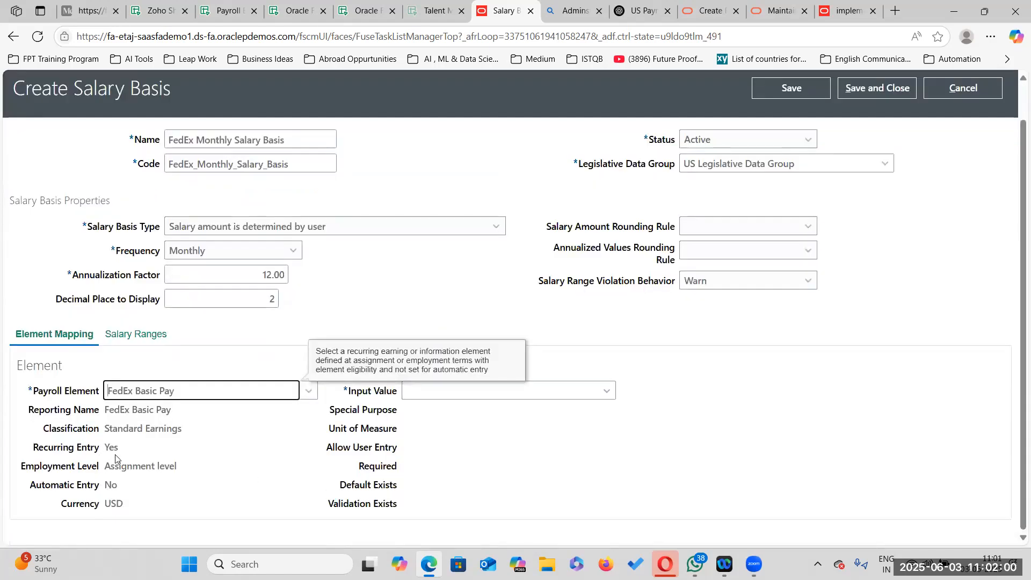
mouse_move(27, 488)
mouse_down()
mouse_move(102, 487)
mouse_move(30, 484)
mouse_up()
click(122, 487)
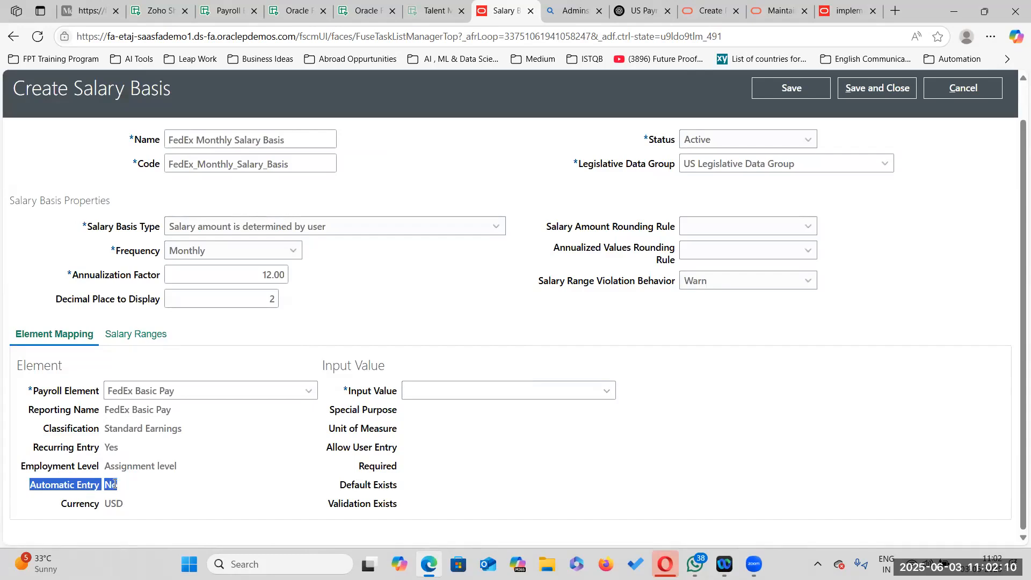
click(607, 391)
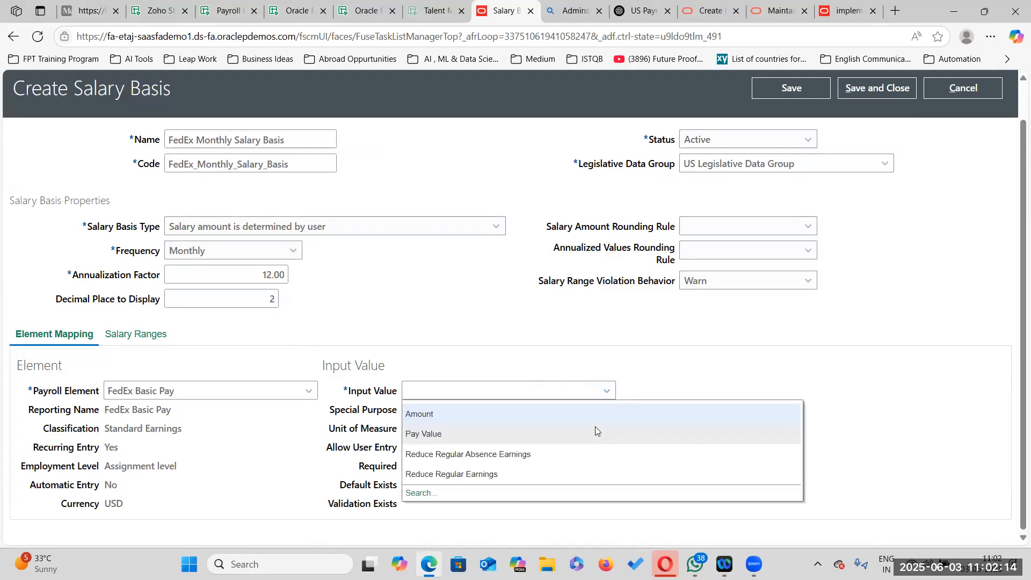
click(505, 415)
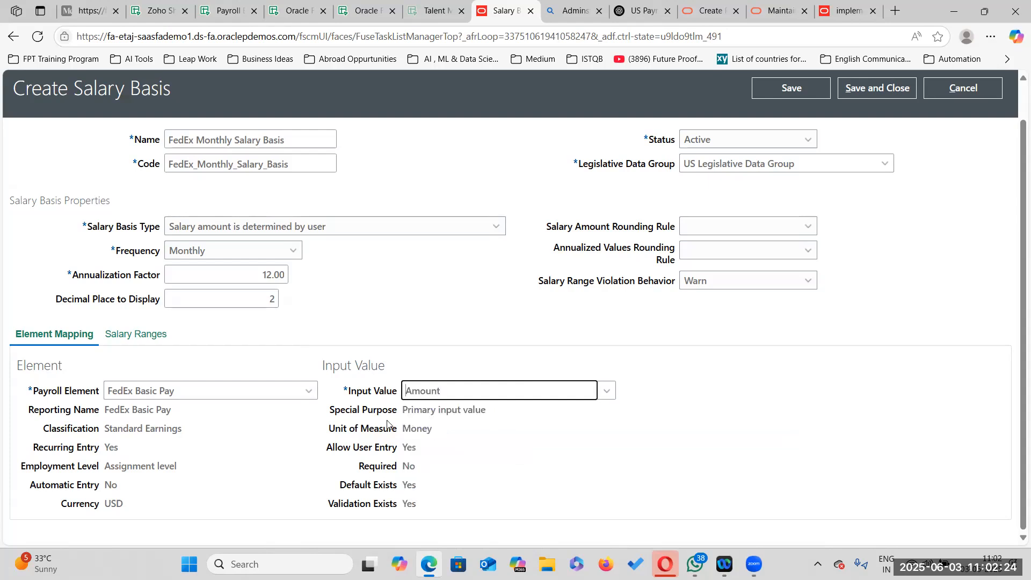
drag(408, 413, 480, 397)
click(404, 432)
drag(404, 431, 412, 428)
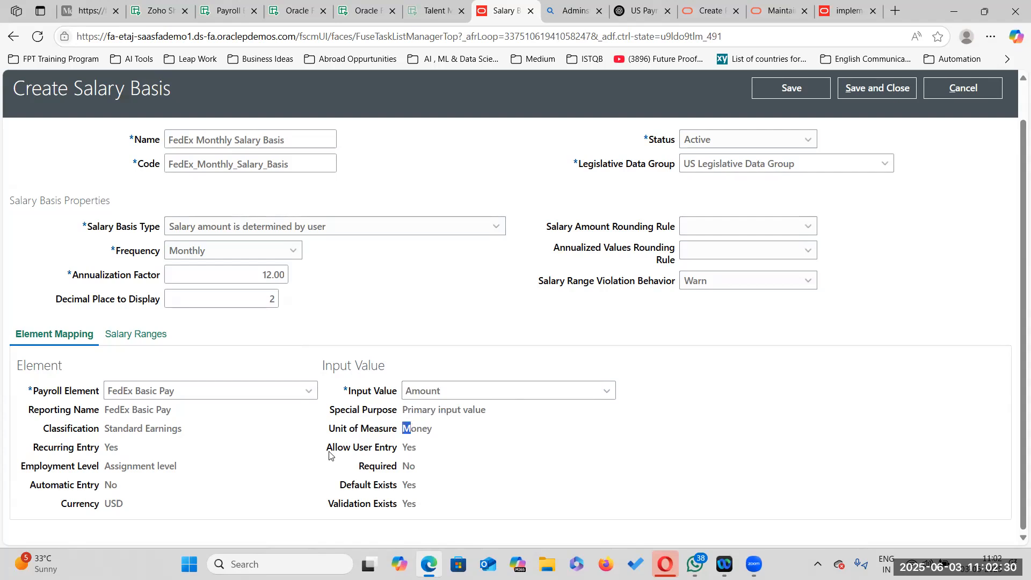
drag(330, 456, 412, 448)
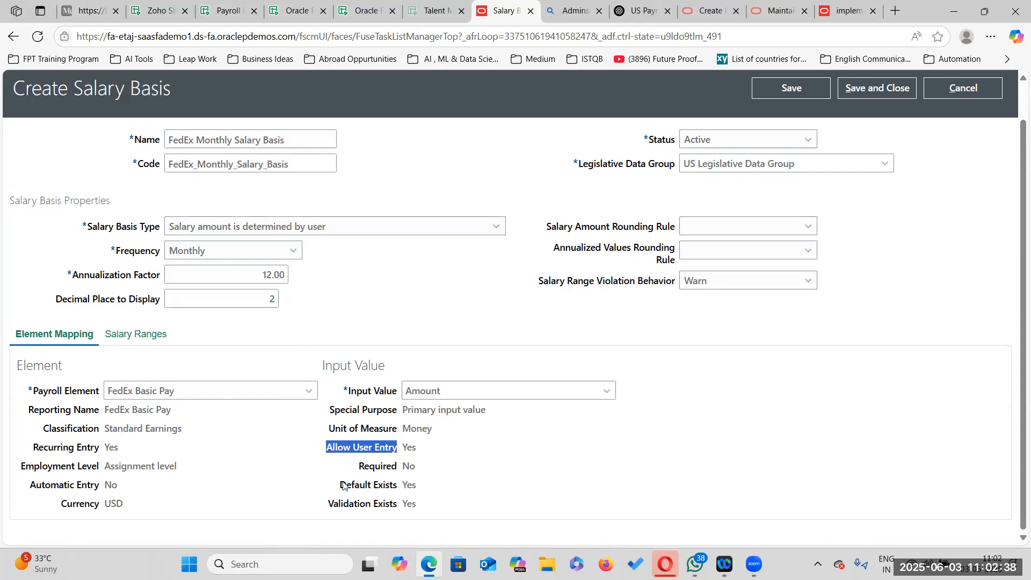
drag(340, 486, 396, 487)
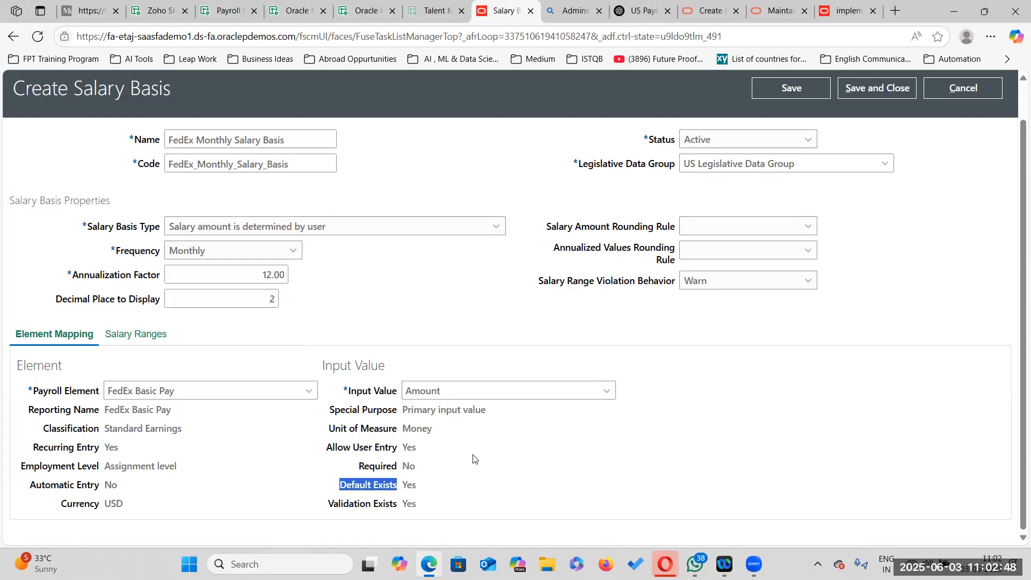
click(422, 488)
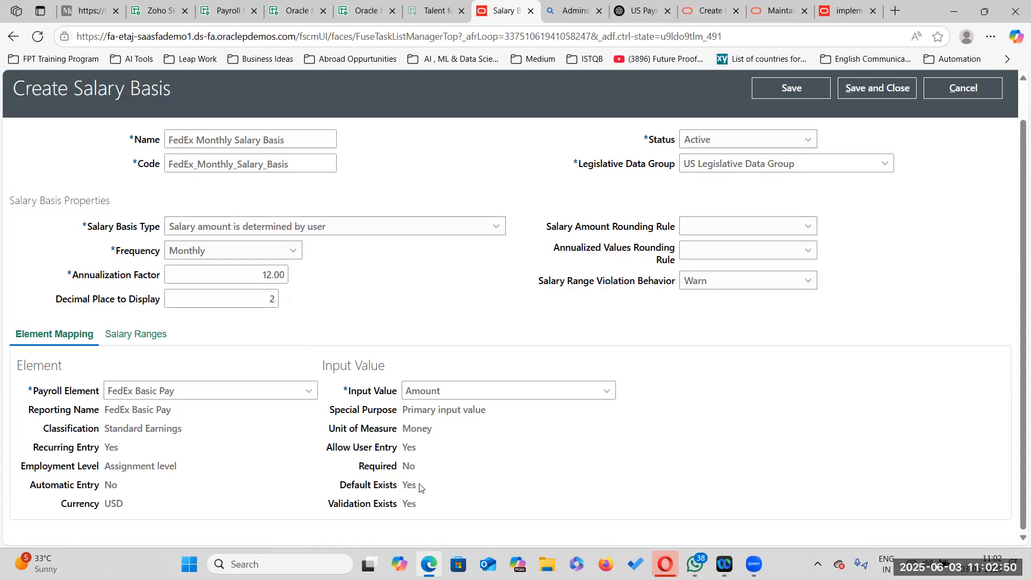
drag(327, 504, 402, 505)
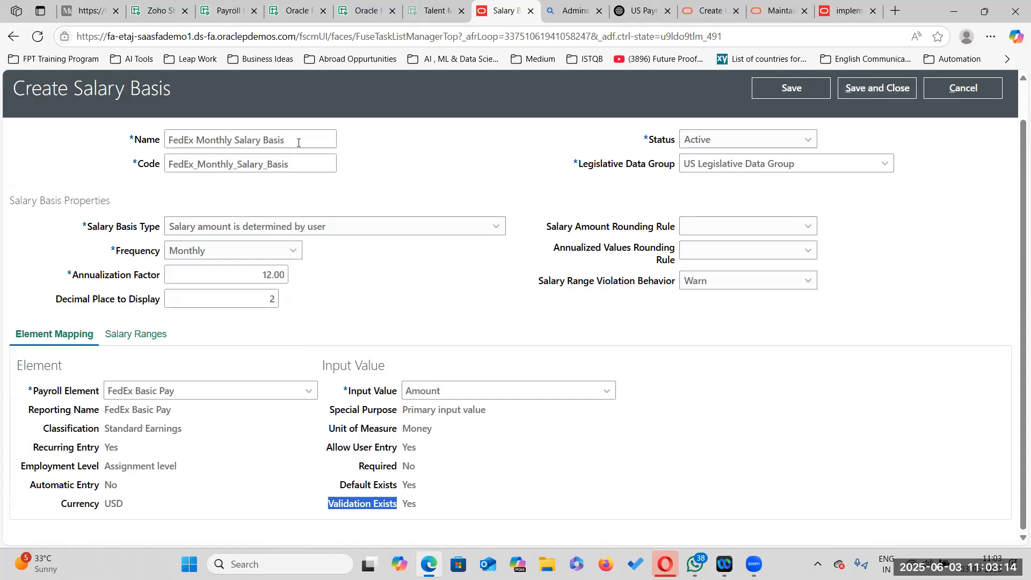
drag(329, 140, 137, 136)
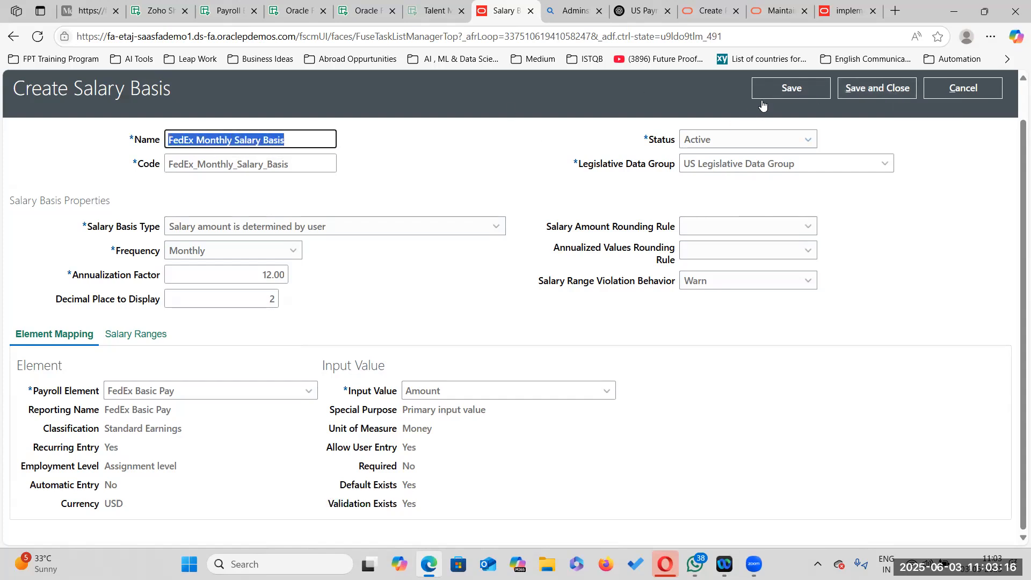
Save and close FedEx Monthly Salary Basis, then narrow the Name and Salary Basis Type result columns.
click(791, 87)
click(874, 90)
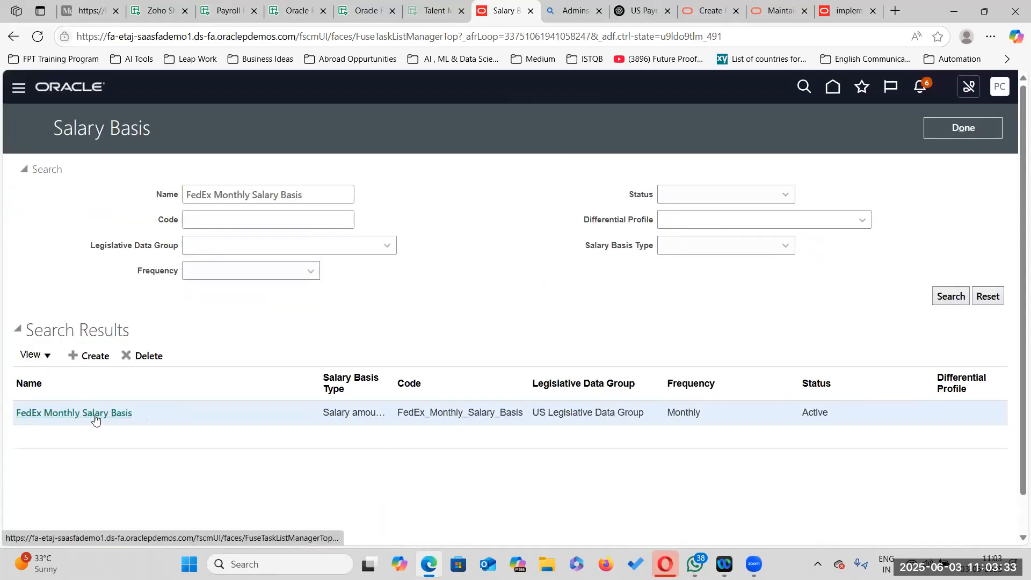
drag(320, 372, 344, 378)
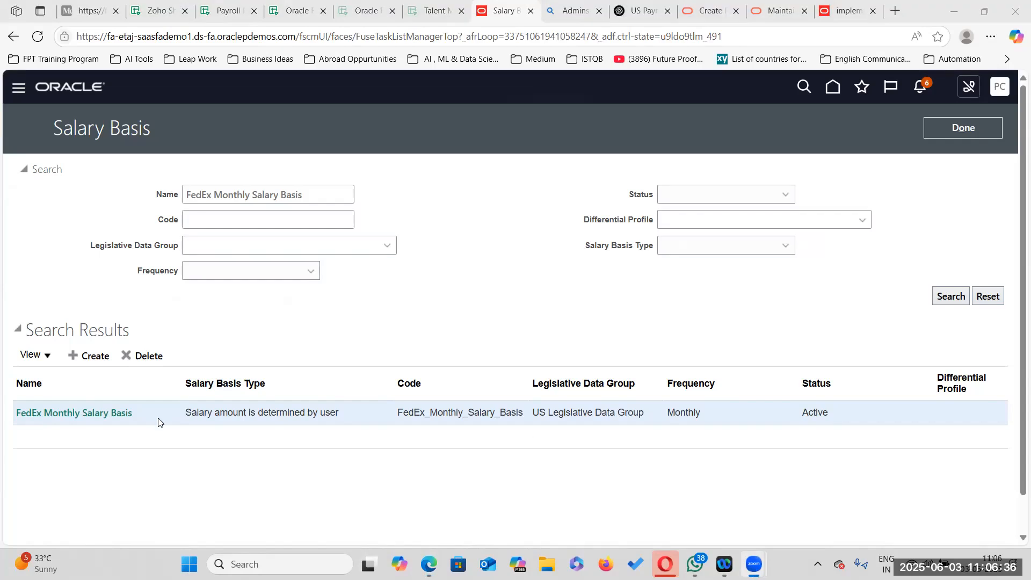
drag(183, 380, 163, 381)
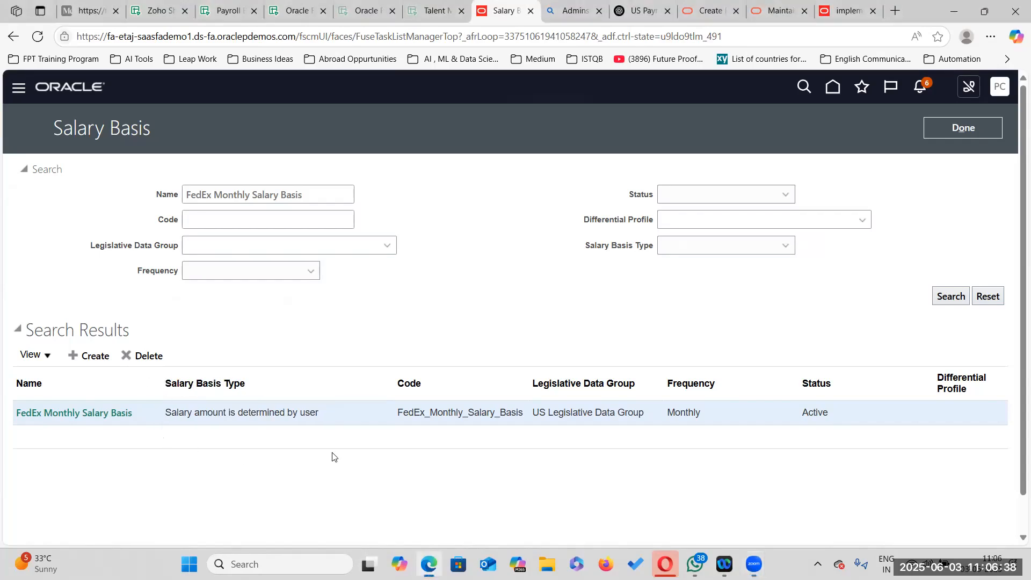
drag(394, 383, 360, 383)
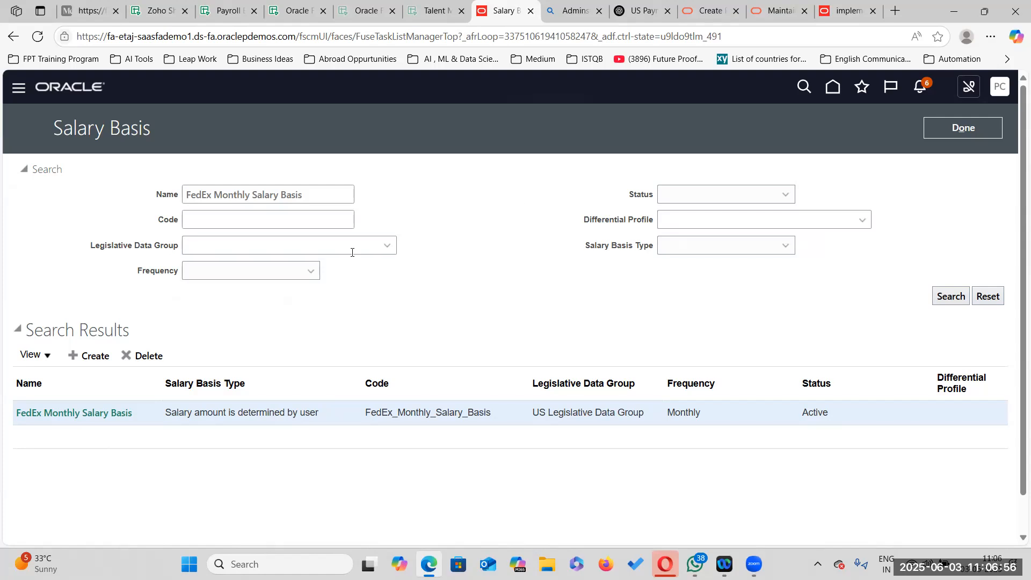
Leave salary bases, go to Setup and Maintenance, and search setup tasks for Elements.
click(979, 131)
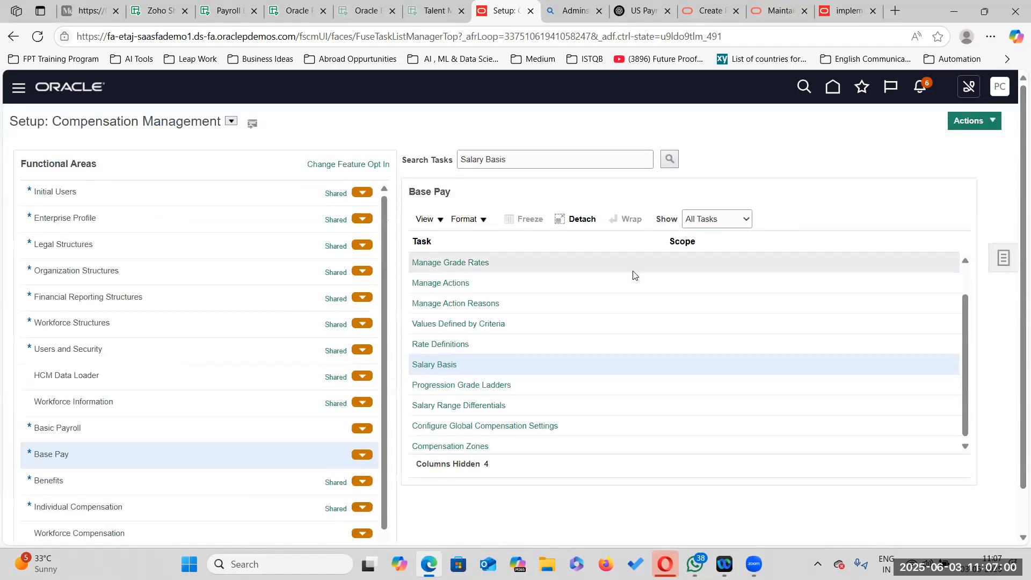
click(1005, 89)
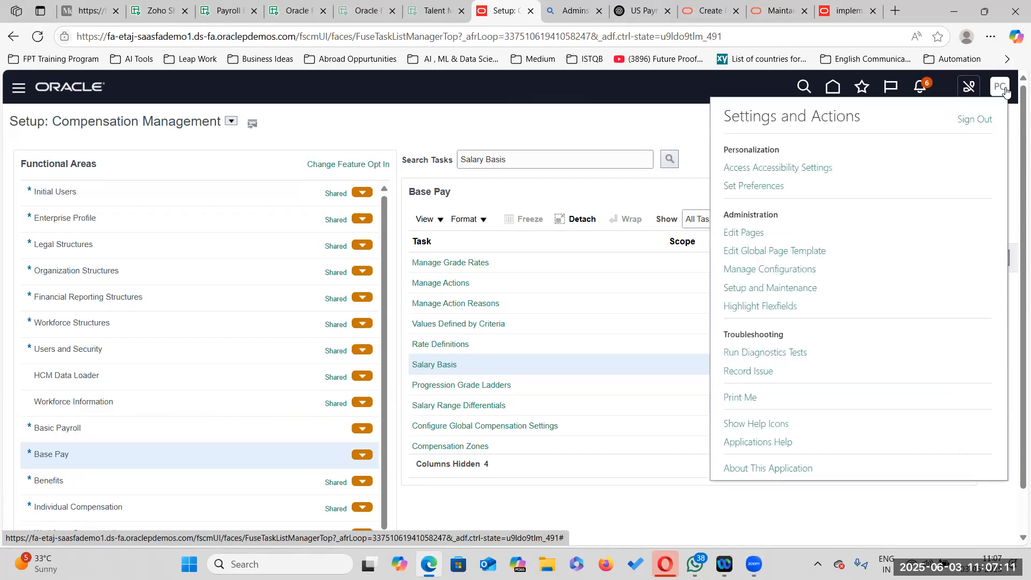
click(770, 288)
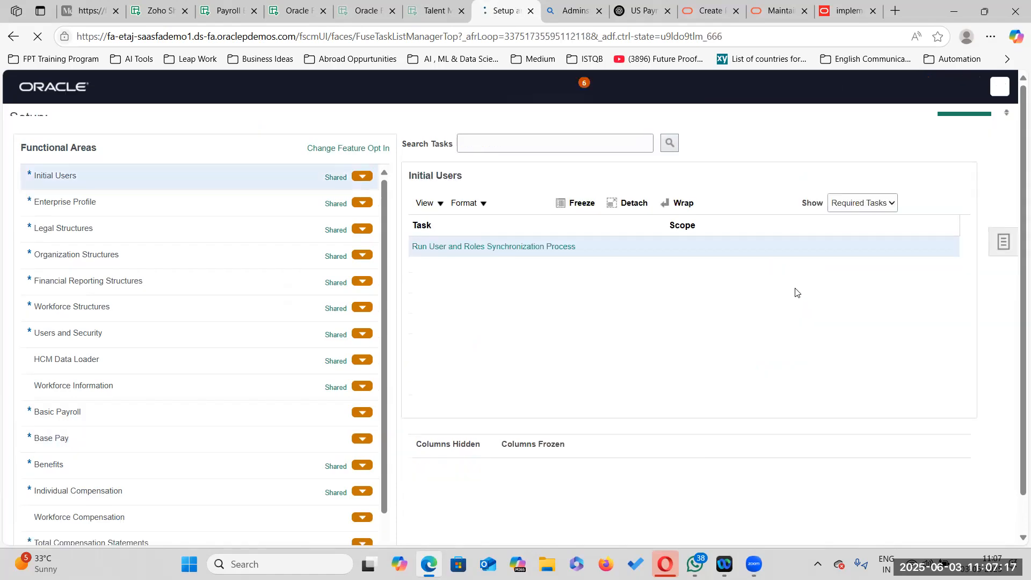
click(522, 159)
text(E)
text(lements)
key(Return)
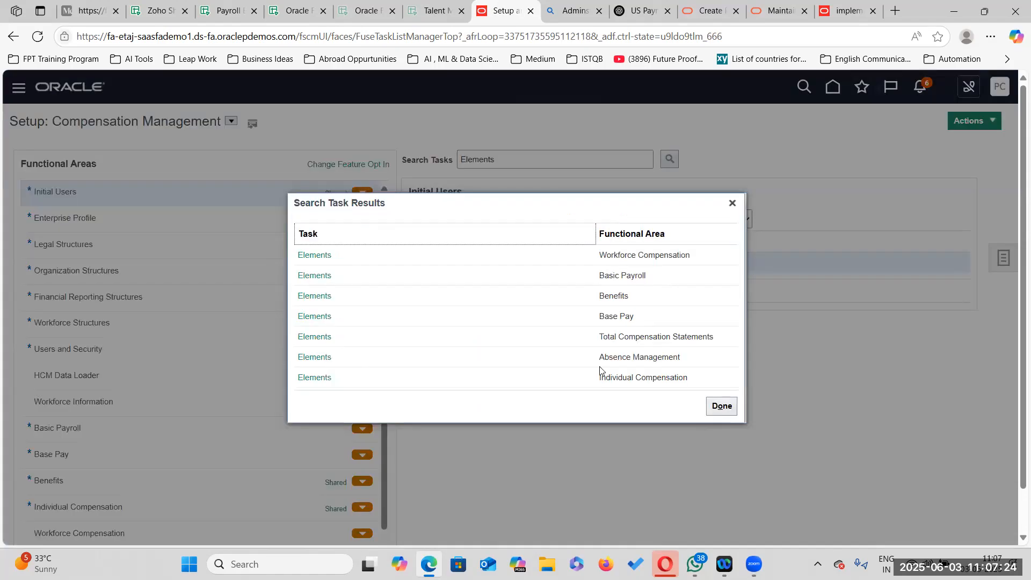
scroll(600, 370, down, 1)
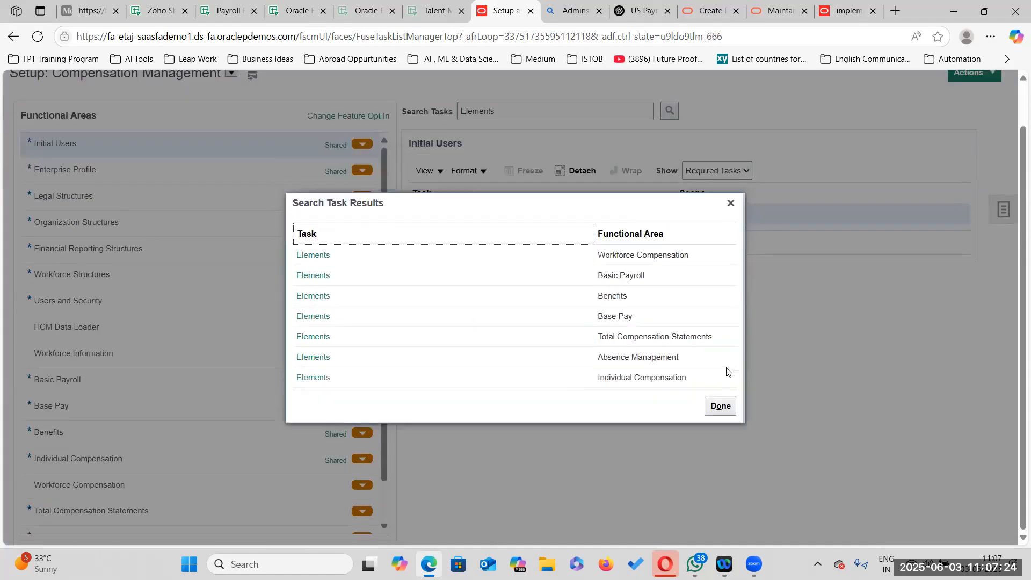
click(720, 406)
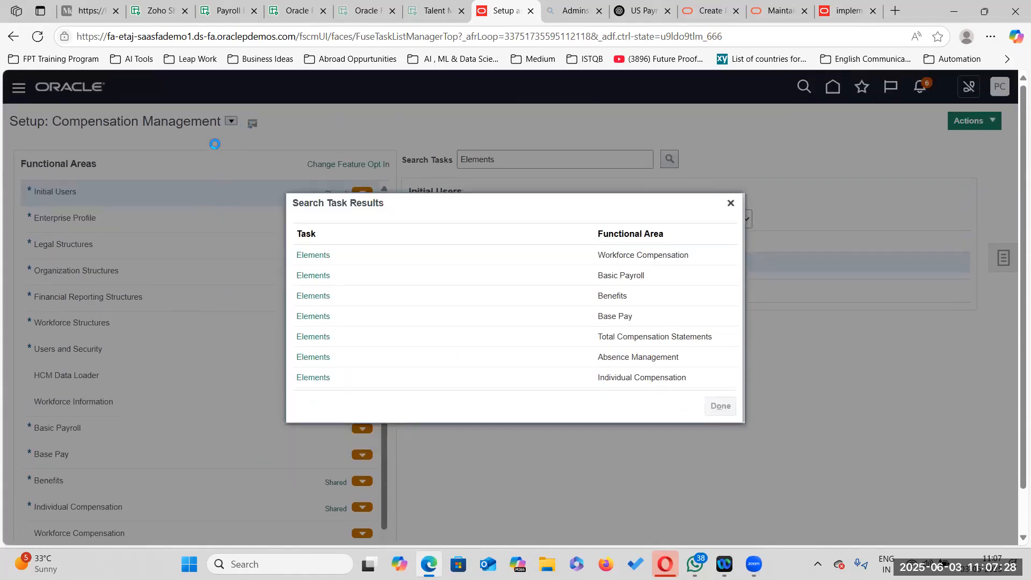
Switch the offering to Workforce Deployment and open Elements under Elements and Formulas.
click(231, 121)
scroll(283, 232, down, 5)
scroll(283, 232, down, 3)
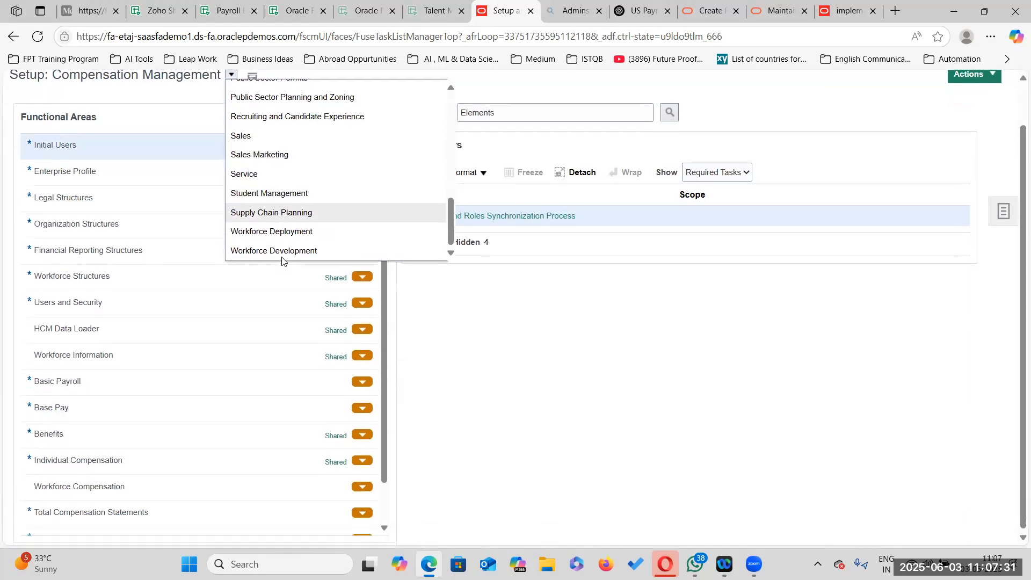
click(295, 230)
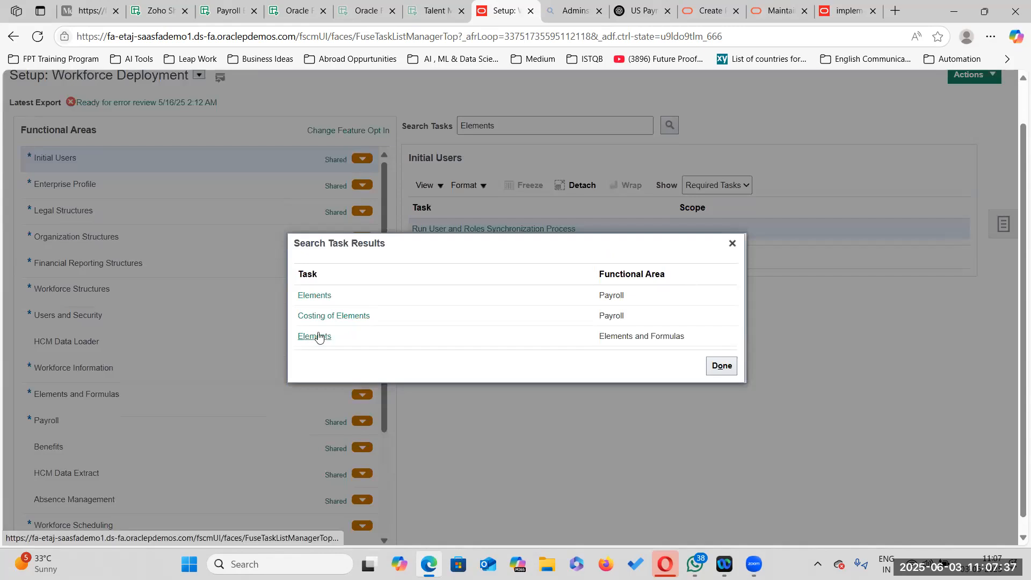
click(318, 337)
click(722, 366)
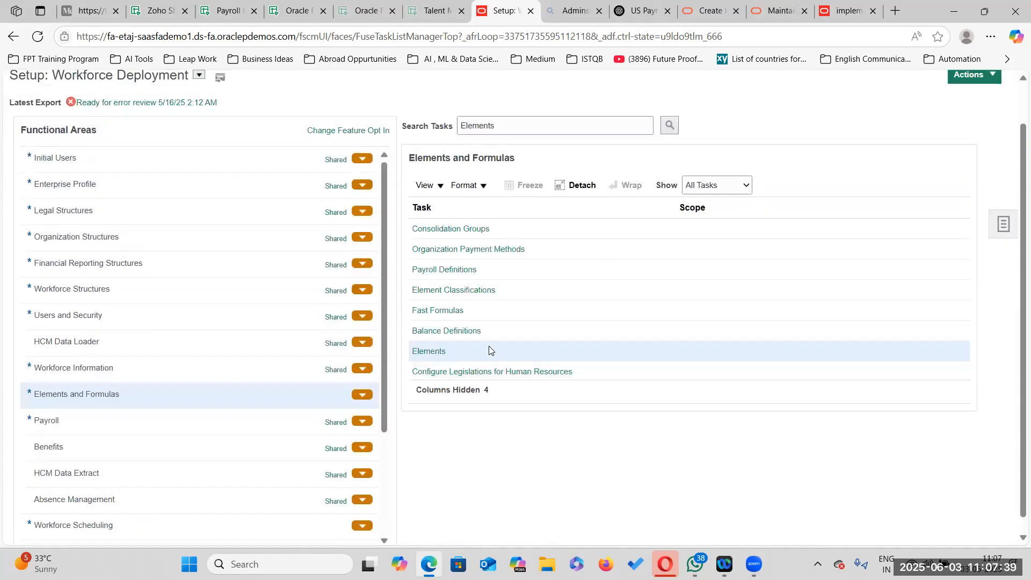
click(442, 352)
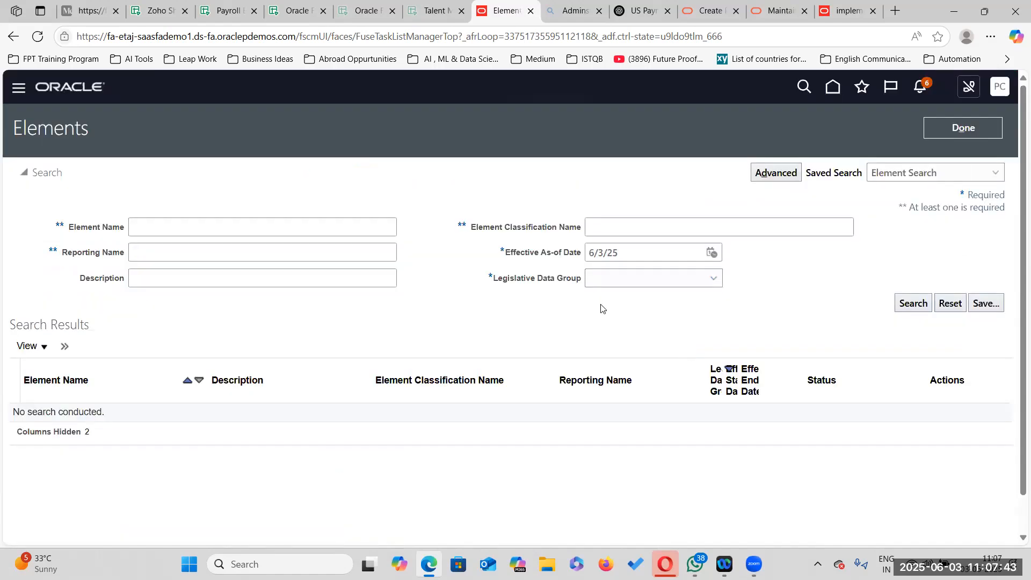
Start a new element for the US Legislative Data Group.
click(70, 348)
click(66, 347)
click(618, 272)
scroll(581, 345, down, 15)
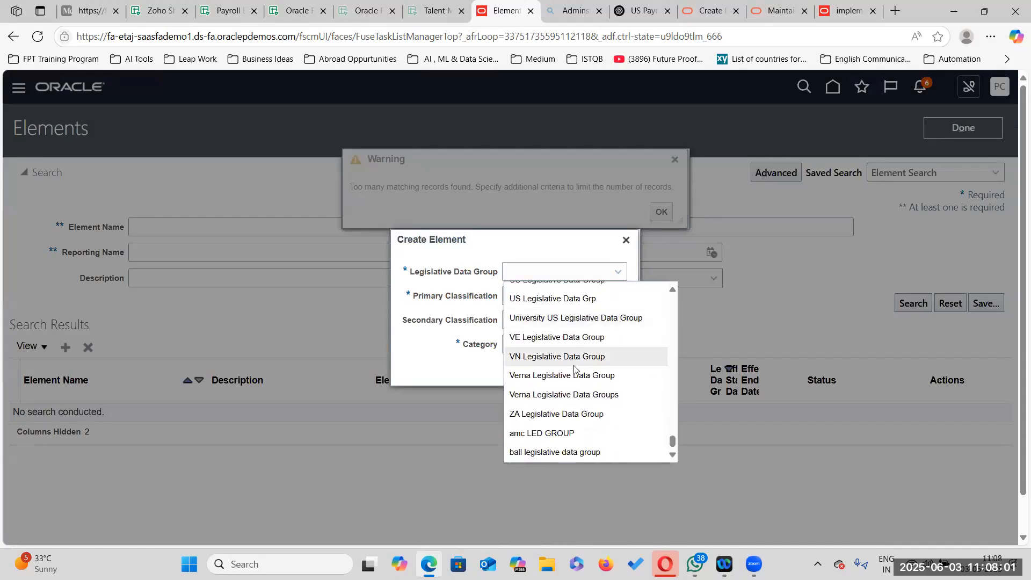
scroll(591, 343, up, 2)
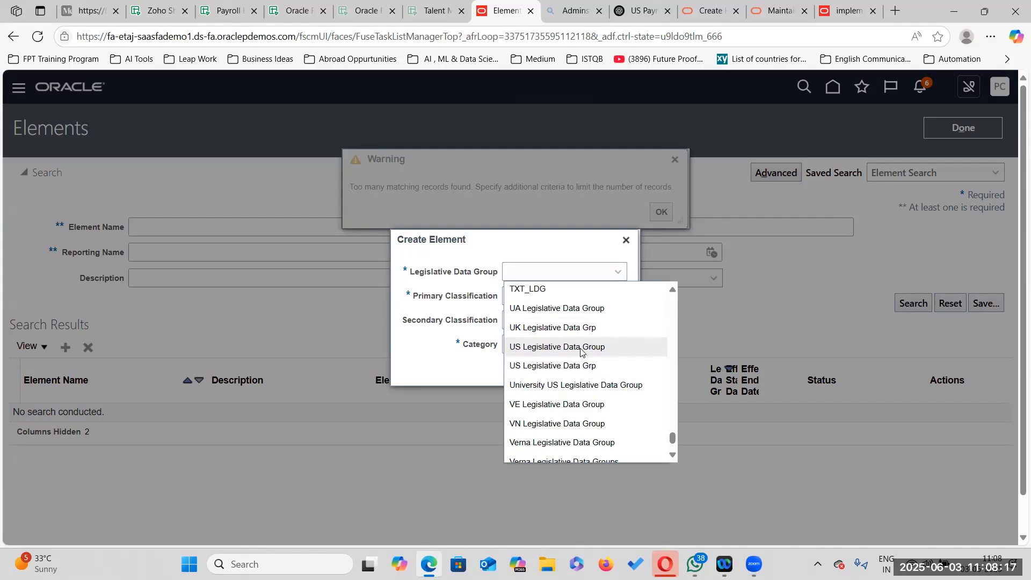
click(610, 350)
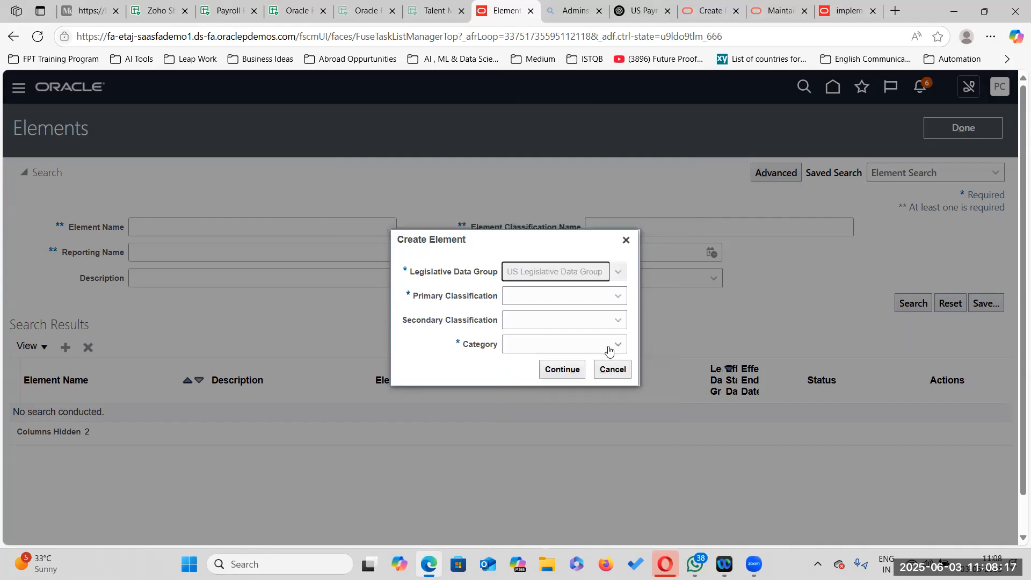
Classify it as Standard Earnings, Regular, Standard category and continue to basic information.
click(615, 296)
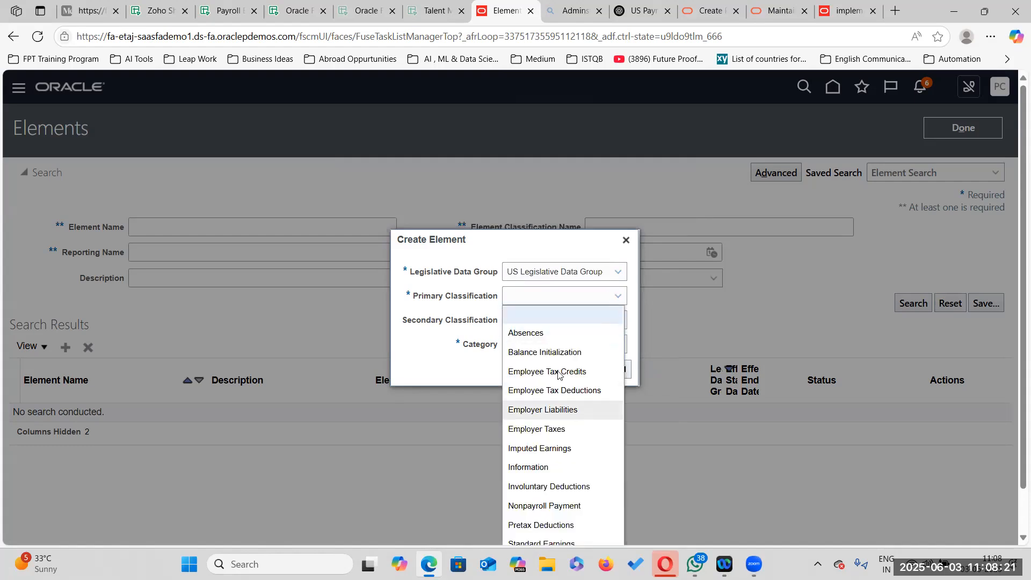
drag(472, 260, 455, 134)
drag(453, 241, 411, 98)
click(545, 154)
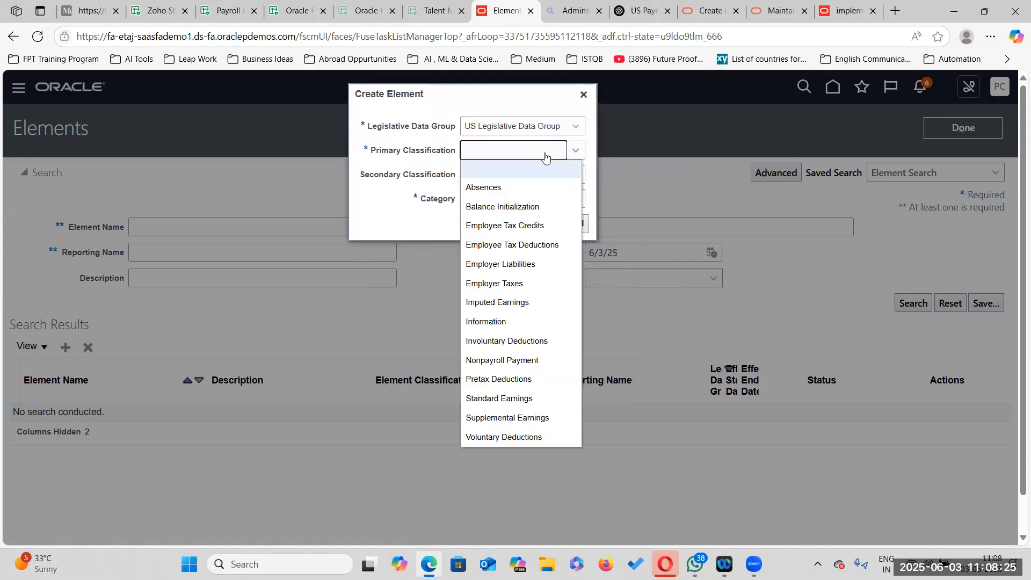
click(526, 400)
click(572, 173)
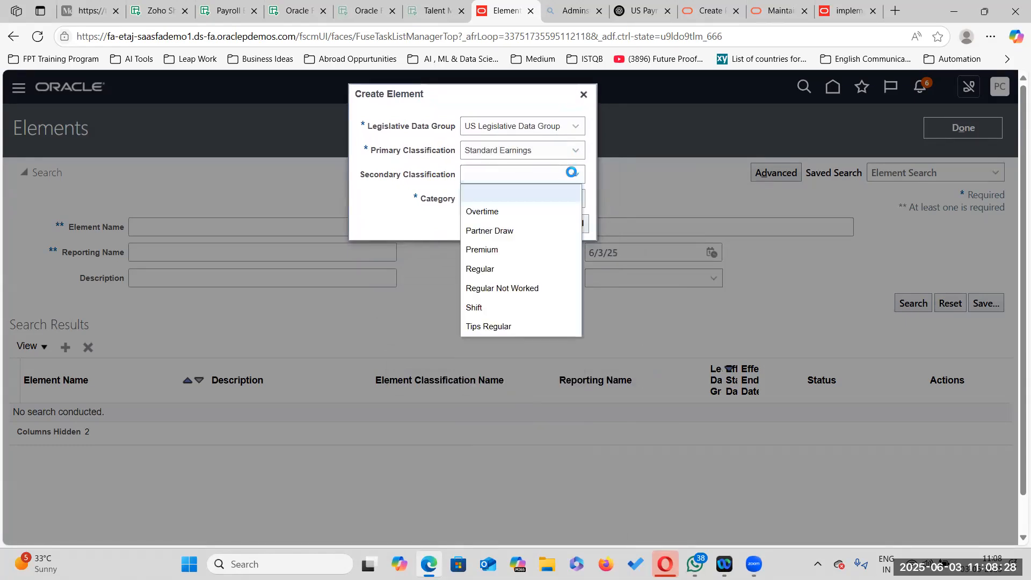
click(539, 274)
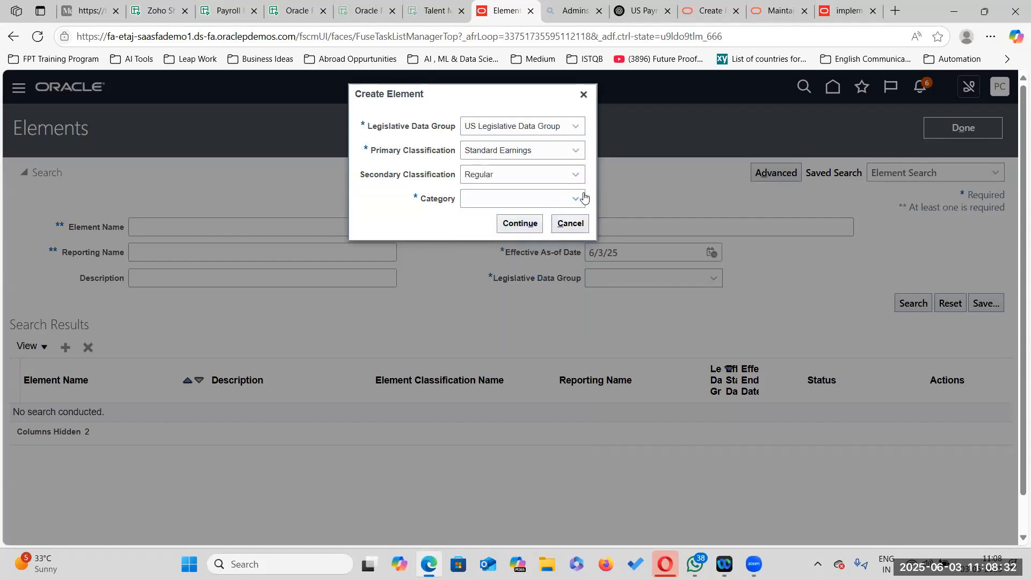
click(584, 198)
click(515, 237)
click(520, 226)
click(105, 181)
Name the element FedEx Weekly Basic Pay, reusing the name as reporting name and description.
text(FedEx Weekly)
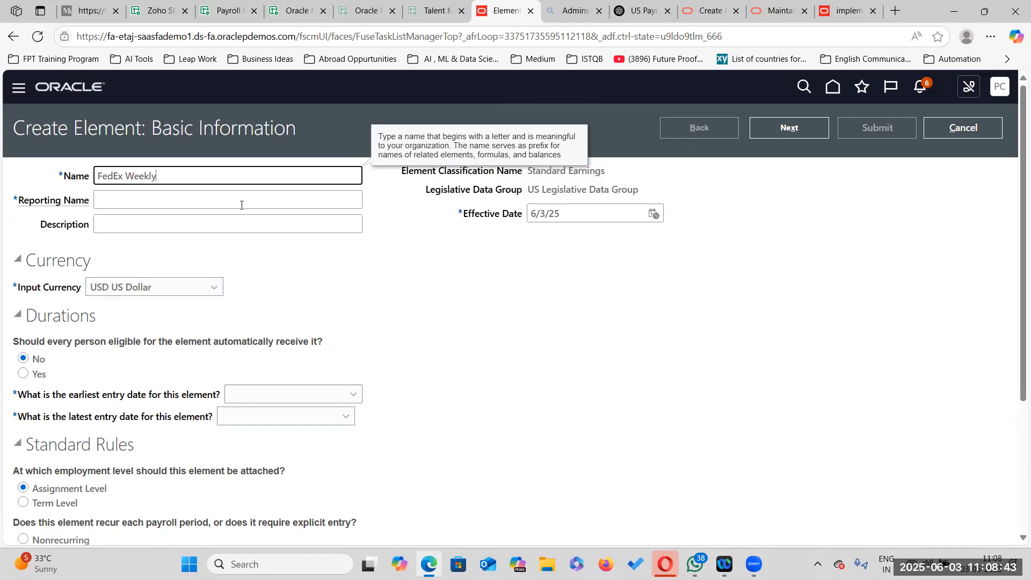
text( Bs)
text(ic Py)
text(y)
key(ctrl+a)
key(ctrl+c)
click(168, 205)
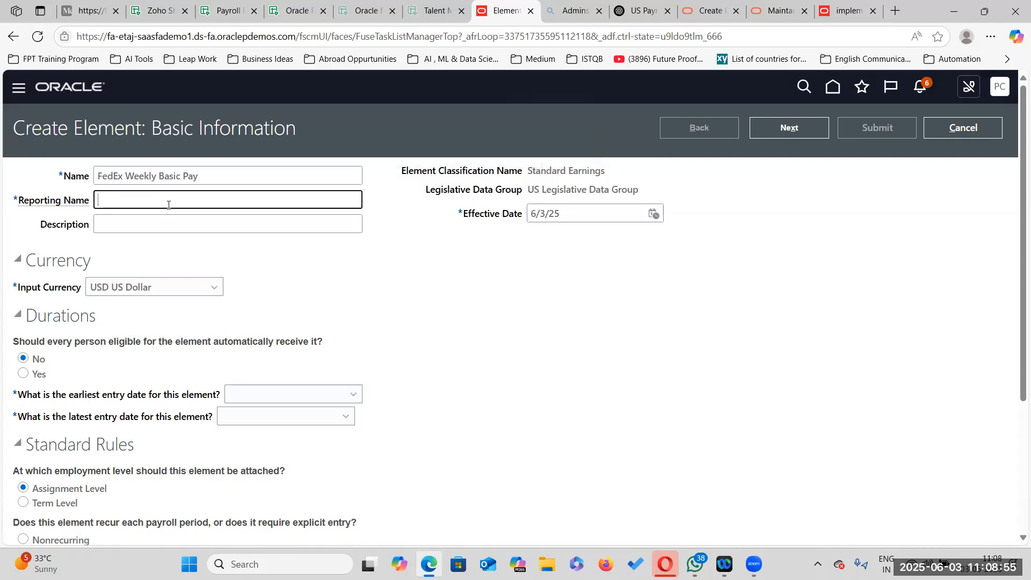
key(ctrl+v)
click(165, 223)
key(ctrl+v)
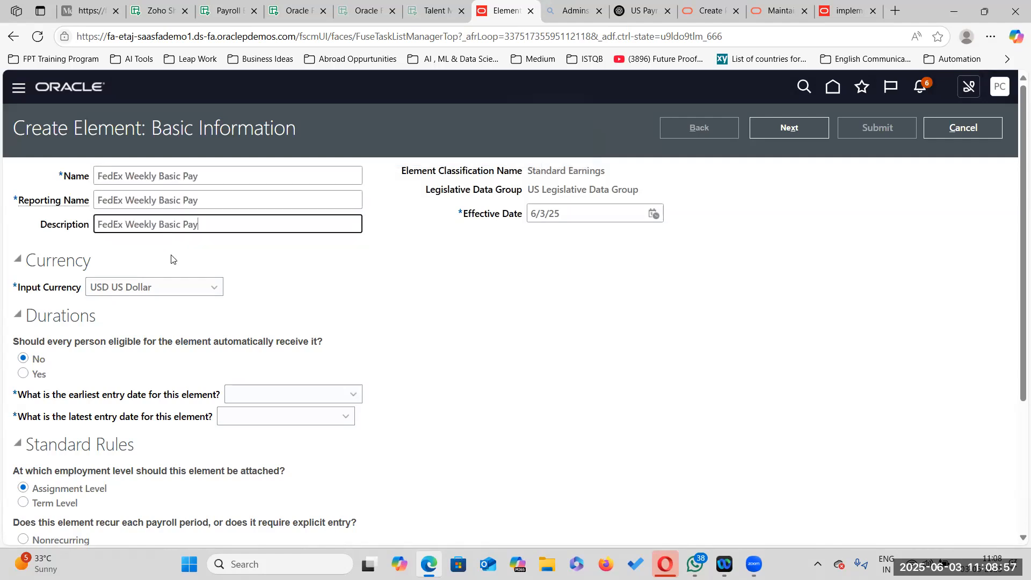
Set earliest entry date to First Standard Earning Date and latest entry date to Final Close.
scroll(136, 361, down, 1)
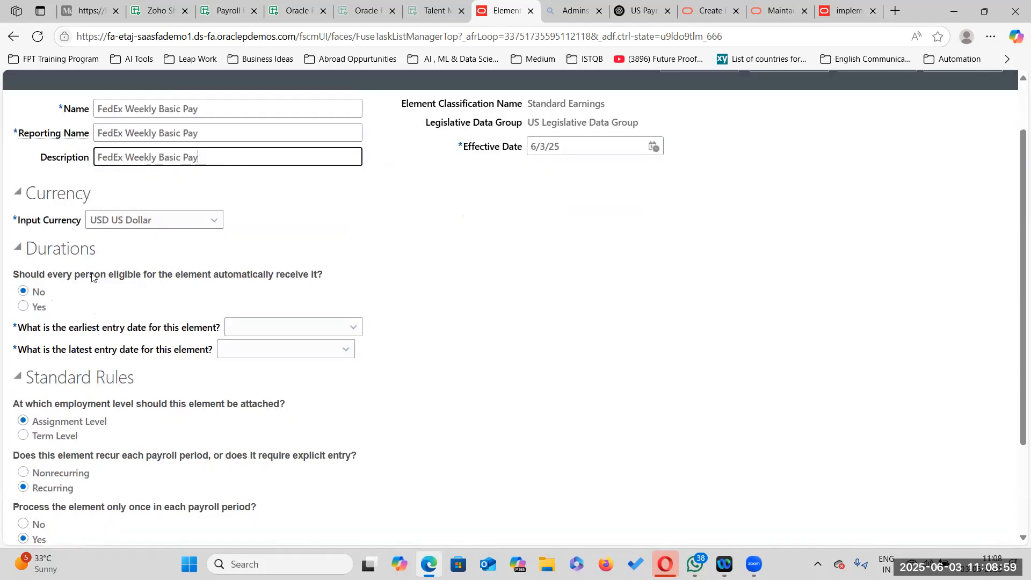
click(352, 326)
click(338, 361)
click(344, 349)
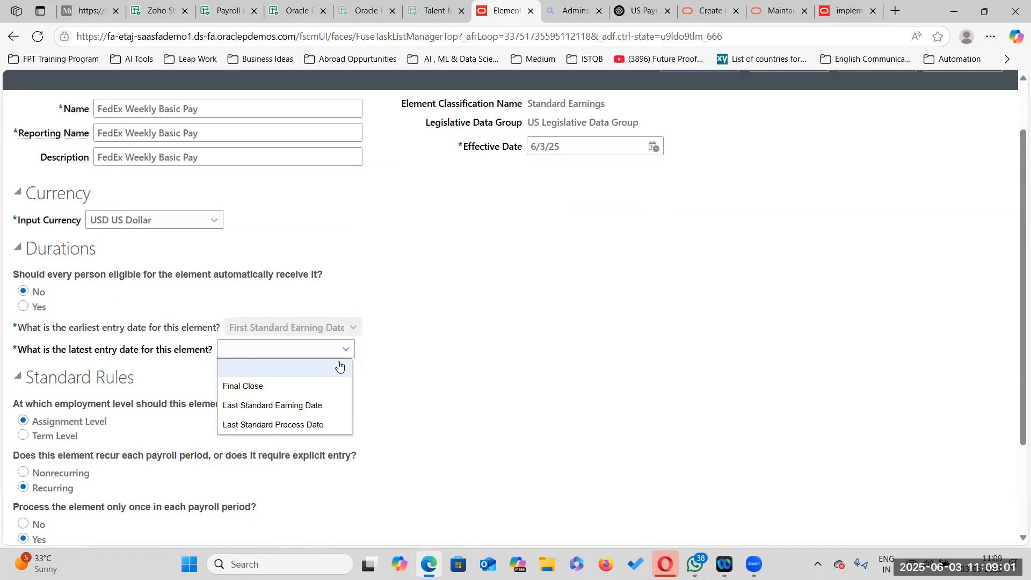
click(243, 386)
Change the effective date to 1/1/51 and proceed to Additional Details.
scroll(242, 385, down, 2)
scroll(428, 267, up, 3)
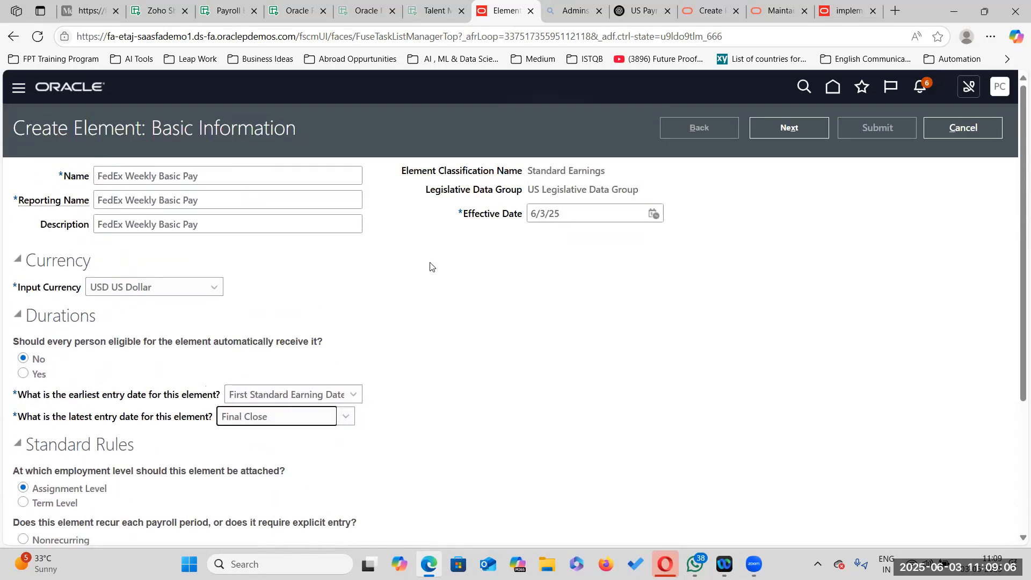
click(586, 209)
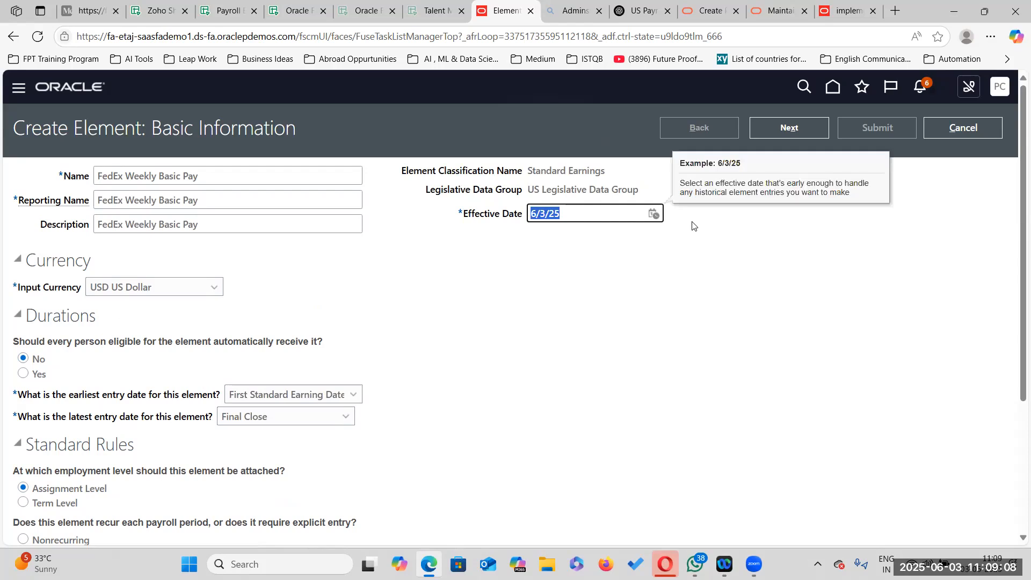
text(1/1/1951)
click(712, 316)
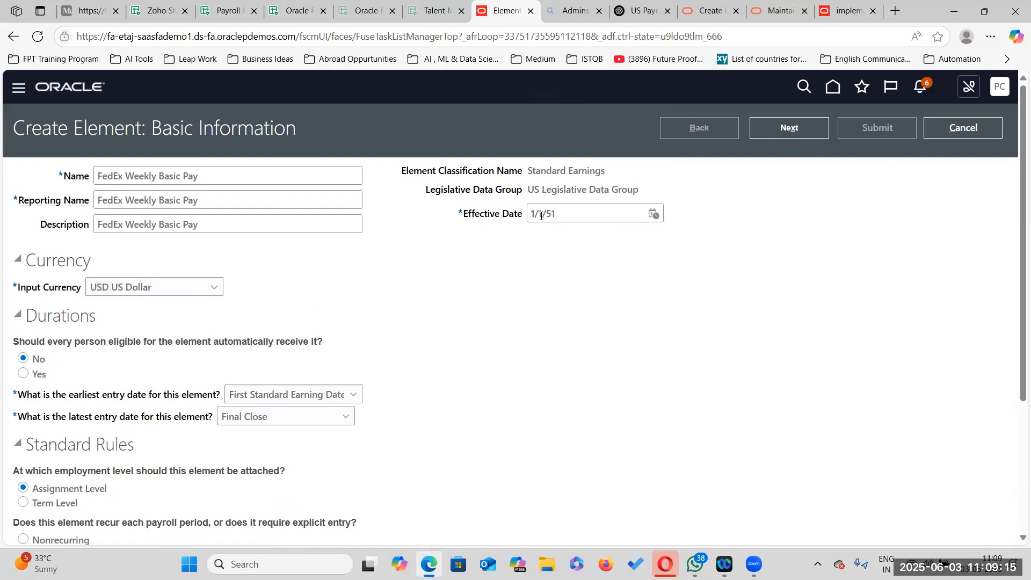
click(803, 130)
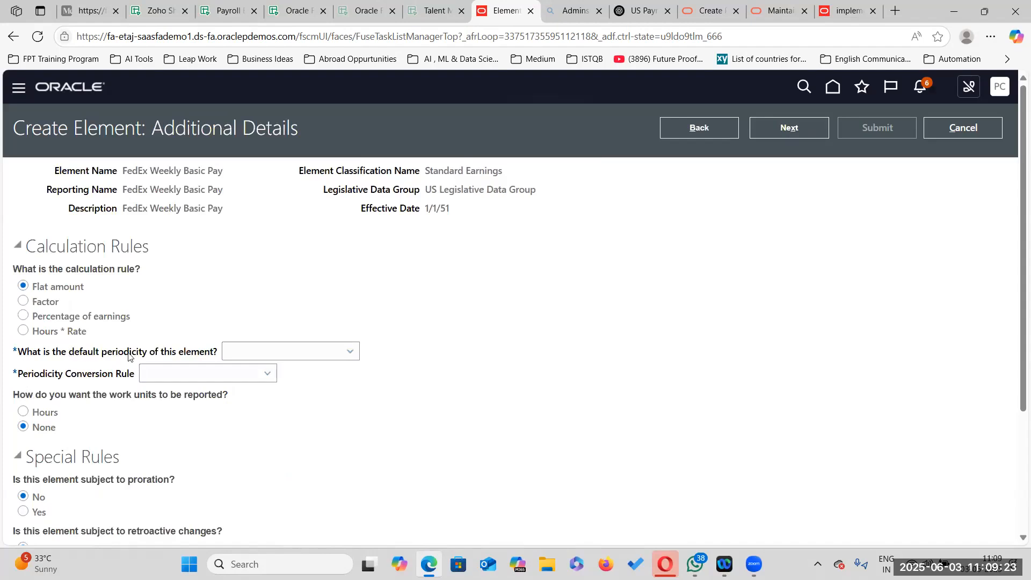
Set Weekly default periodicity and Standard Rate Annualized conversion rule, then submit the element.
click(351, 352)
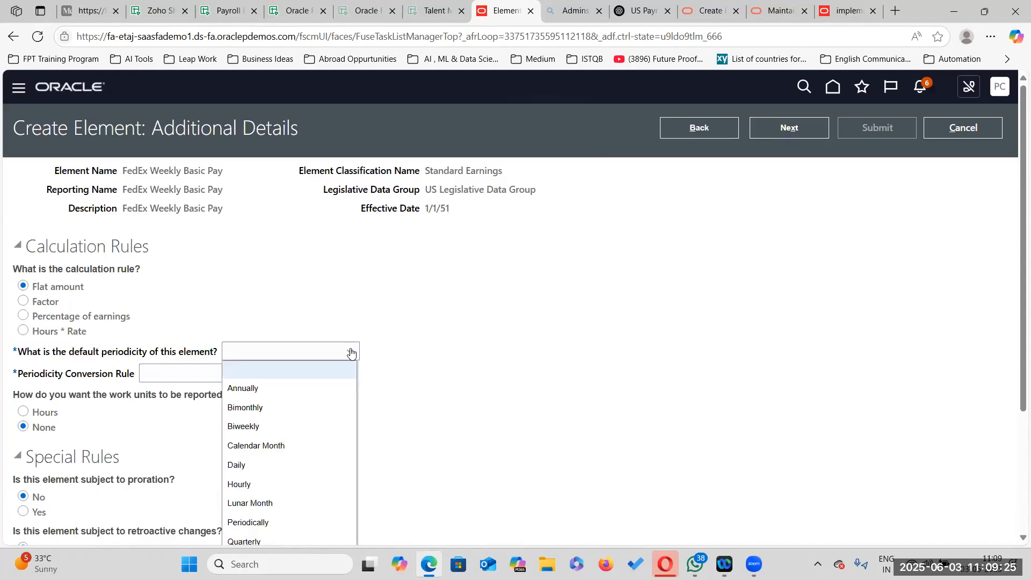
scroll(338, 430, down, 3)
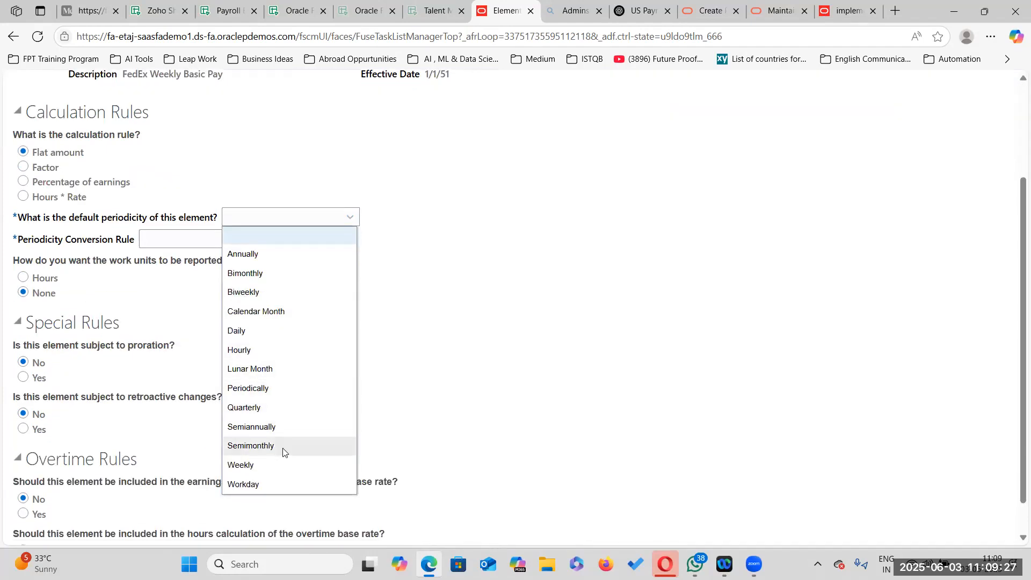
click(280, 466)
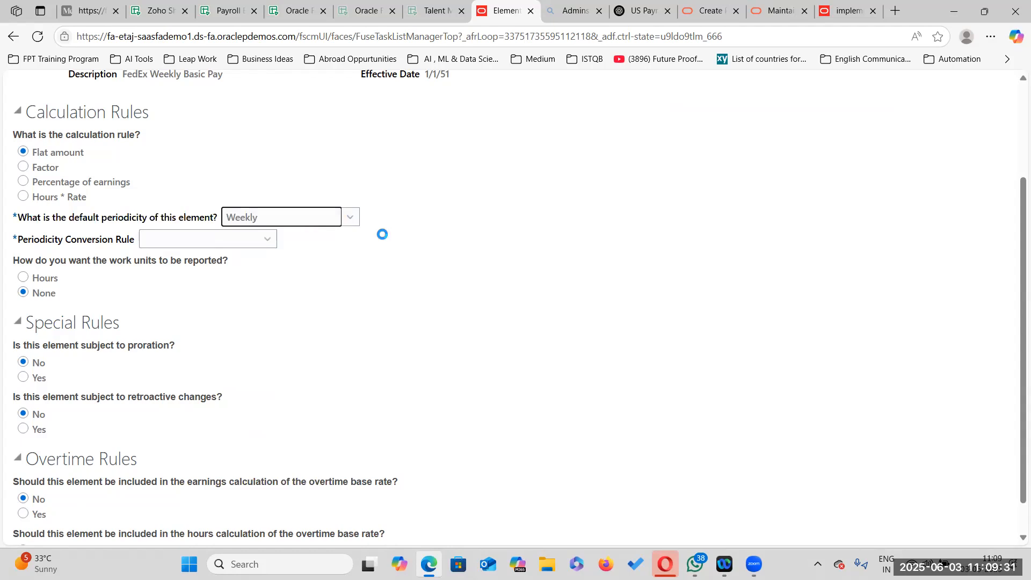
click(268, 240)
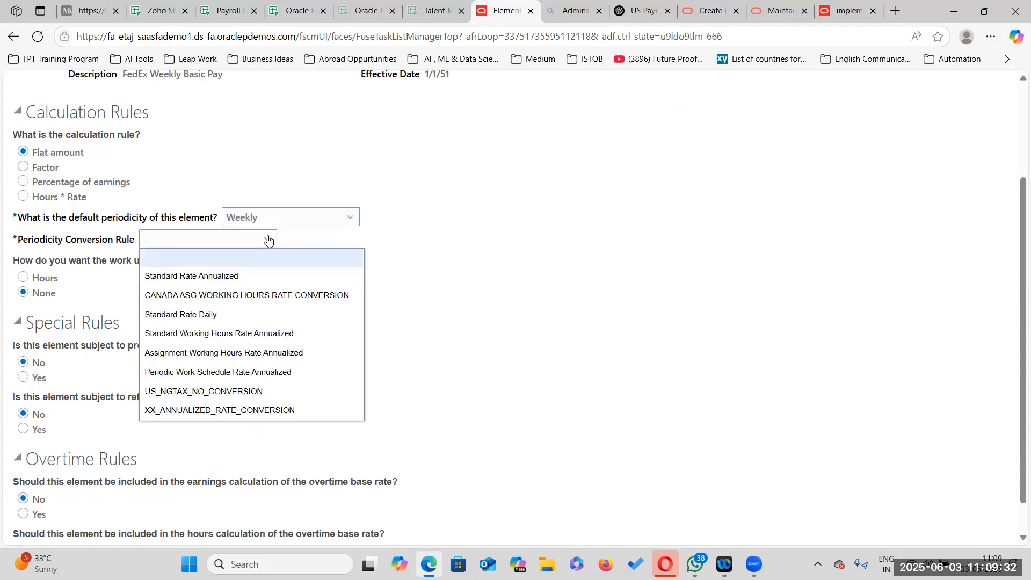
click(245, 276)
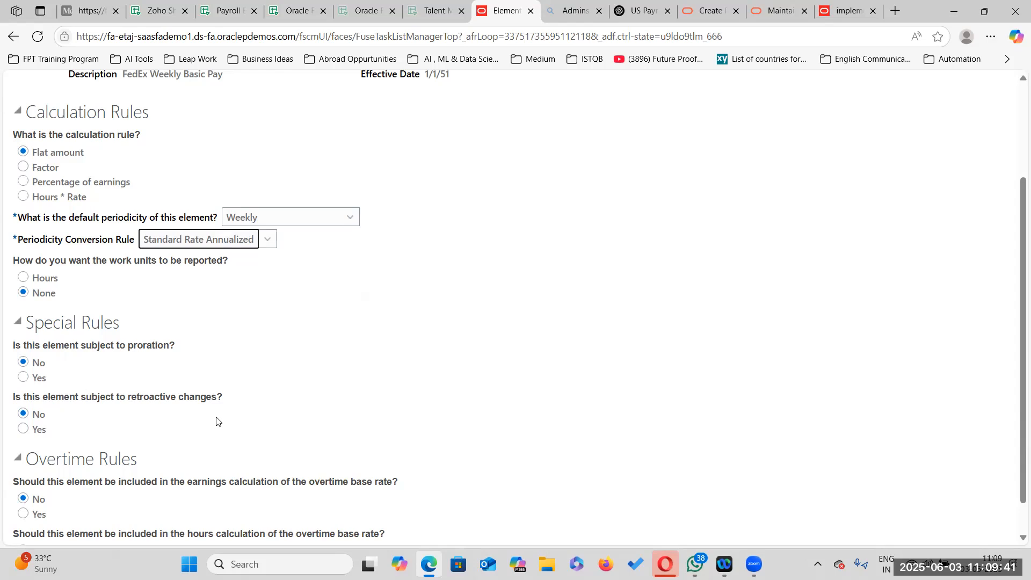
scroll(157, 432, down, 1)
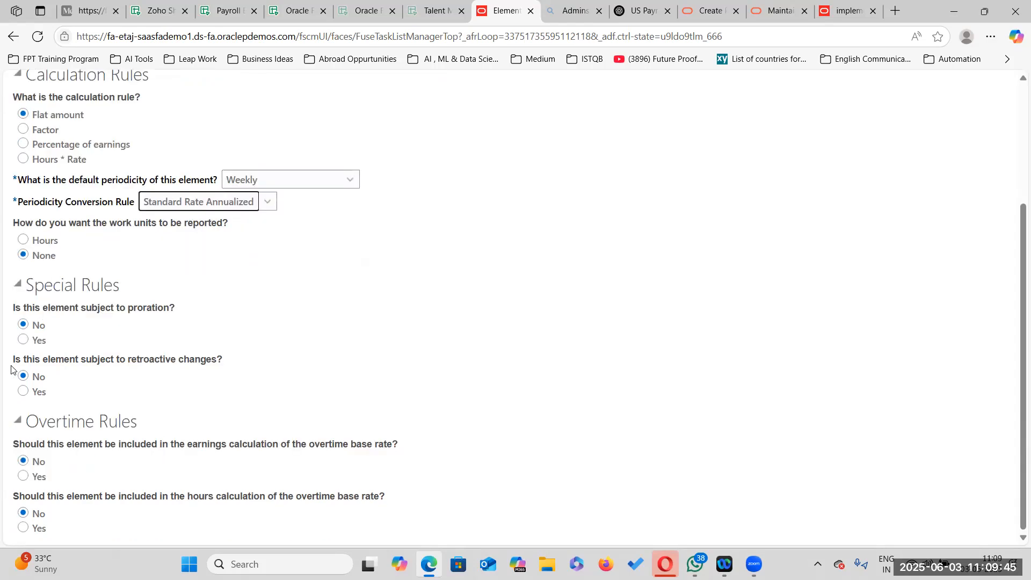
scroll(778, 302, up, 4)
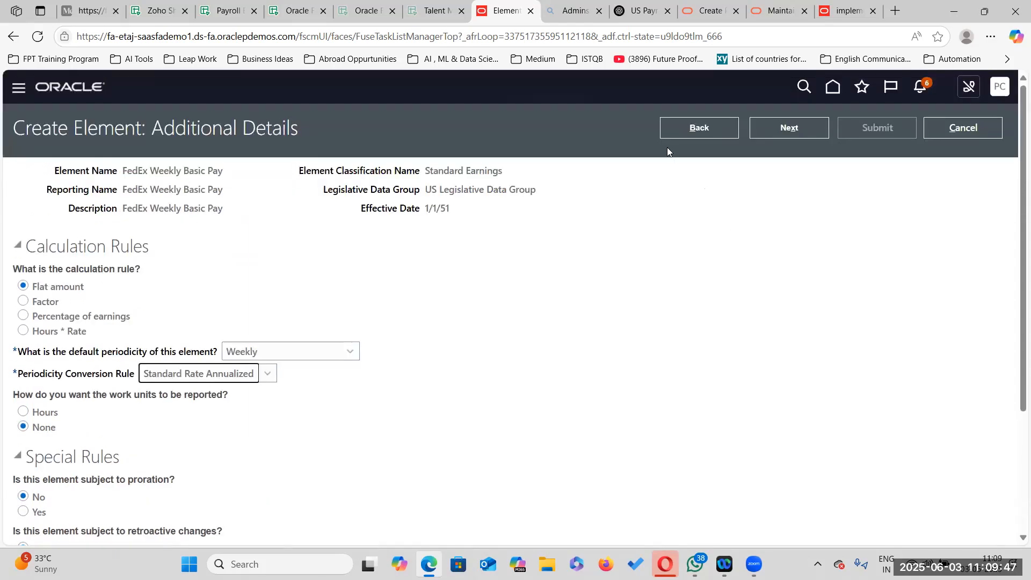
click(782, 128)
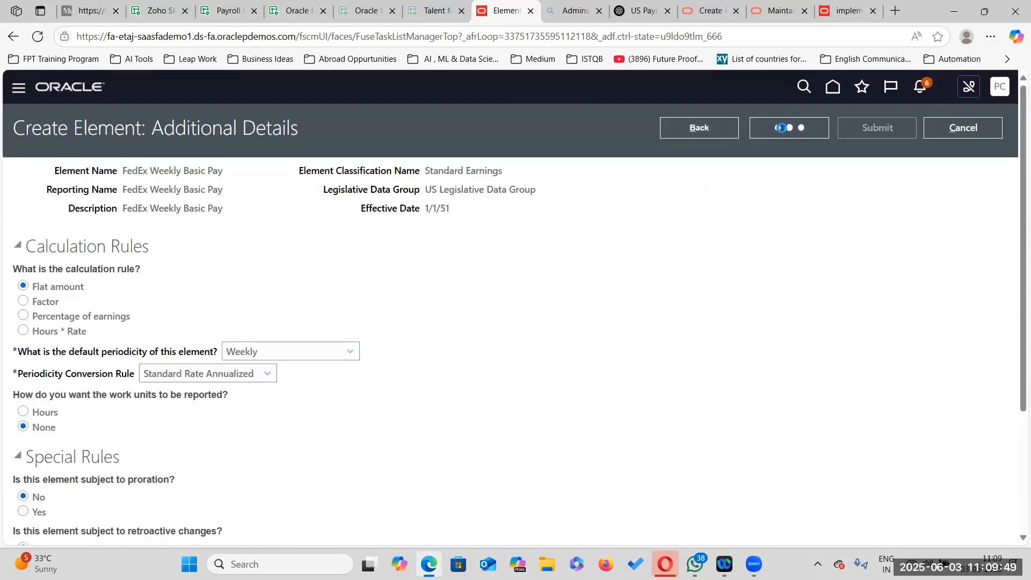
click(901, 130)
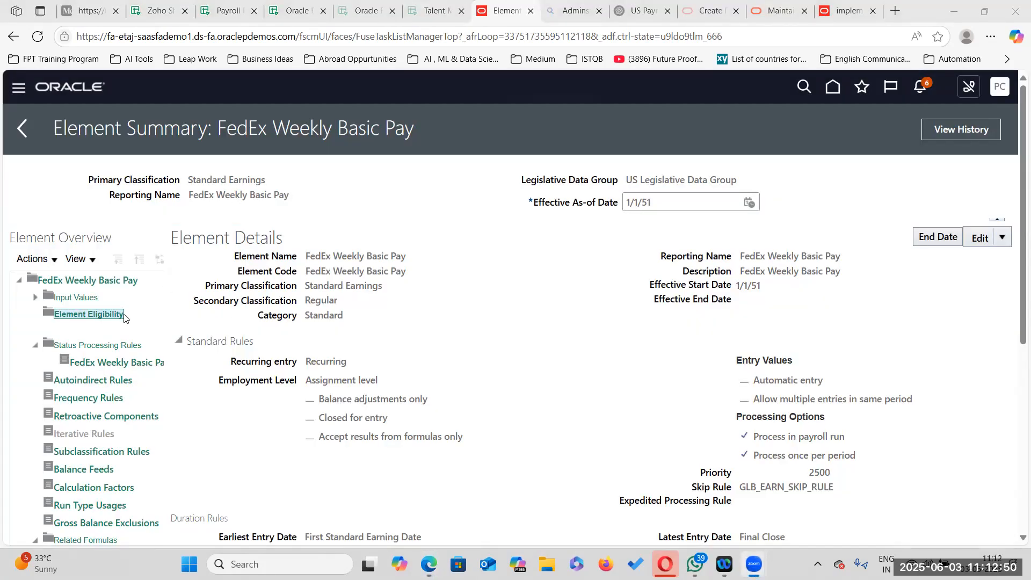
Create eligibility 'FedEx Weekly Basic Pay EE' with All payrolls eligible checked, and submit it.
click(32, 259)
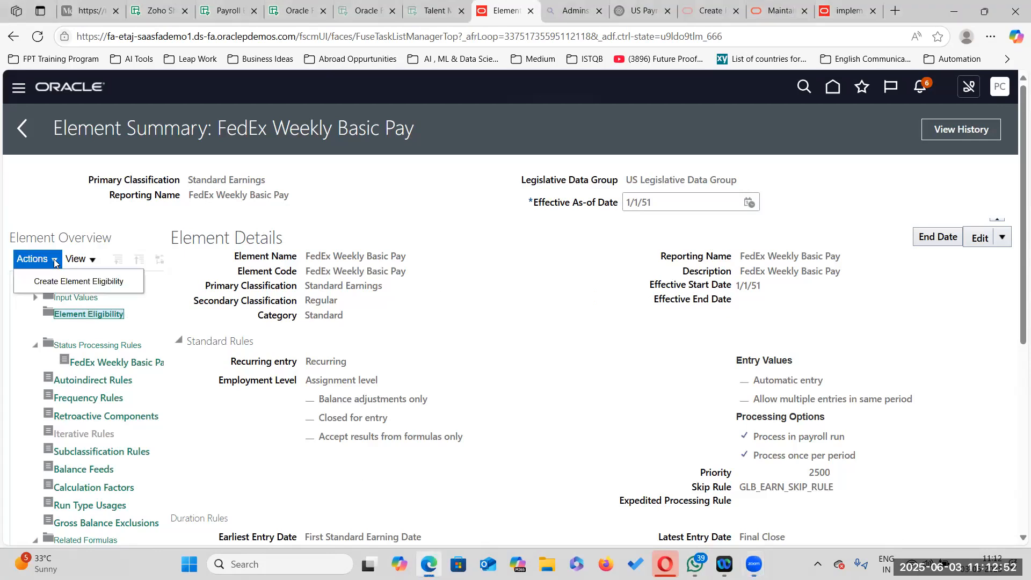
click(76, 279)
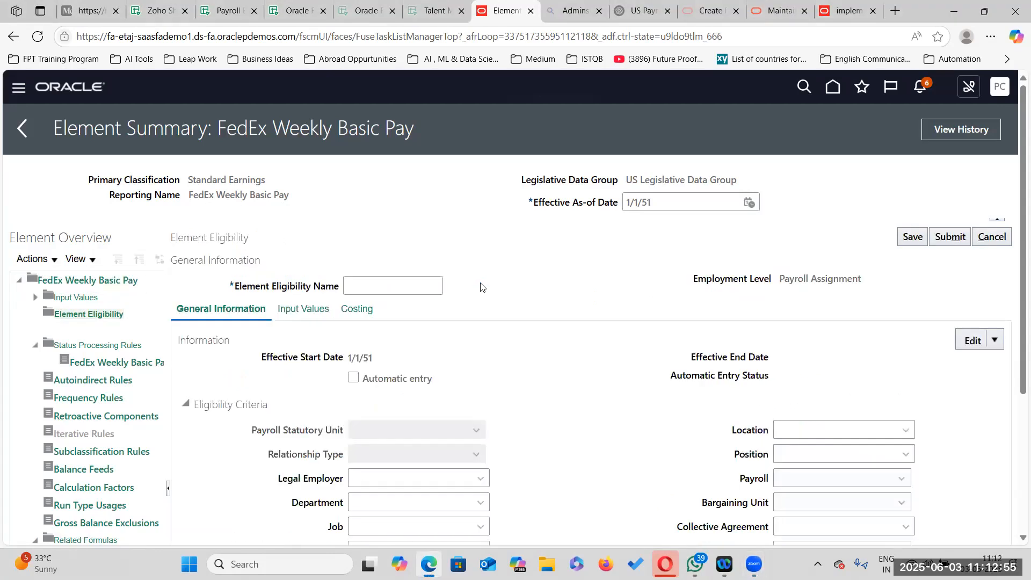
drag(190, 195, 326, 197)
key(ctrl+c)
click(351, 285)
key(ctrl+v)
text(EE)
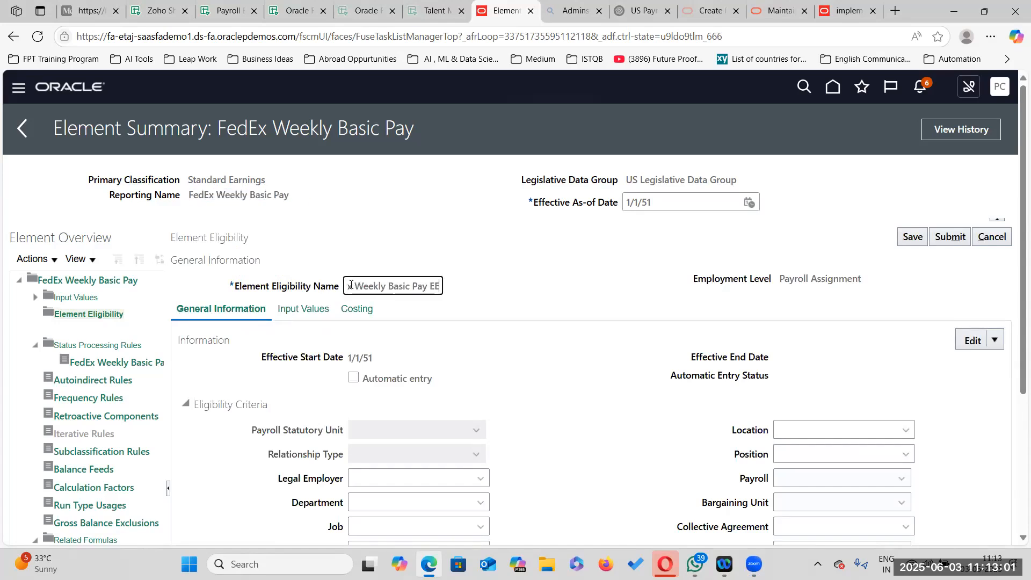
scroll(564, 323, down, 3)
click(780, 375)
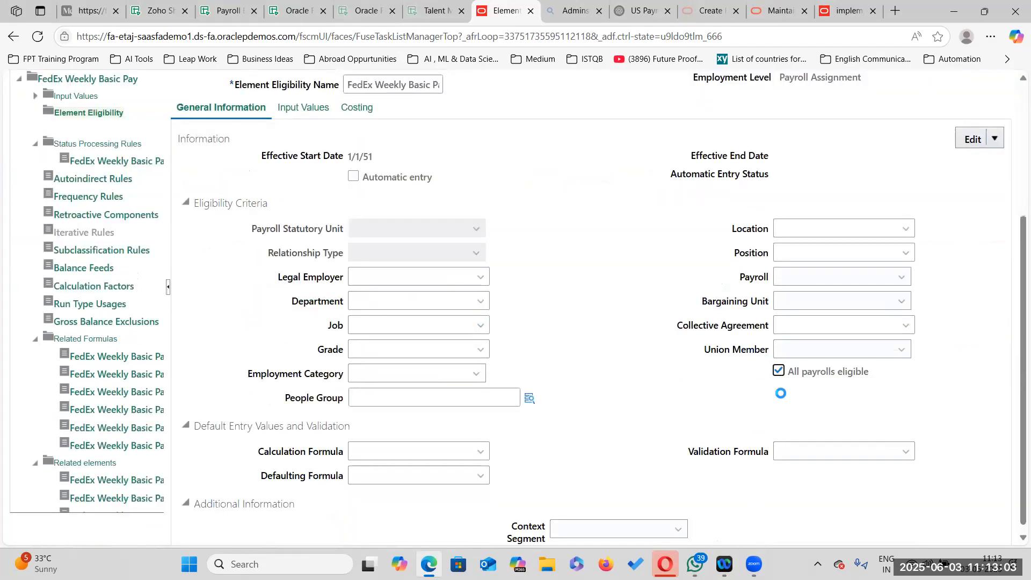
scroll(601, 388, up, 3)
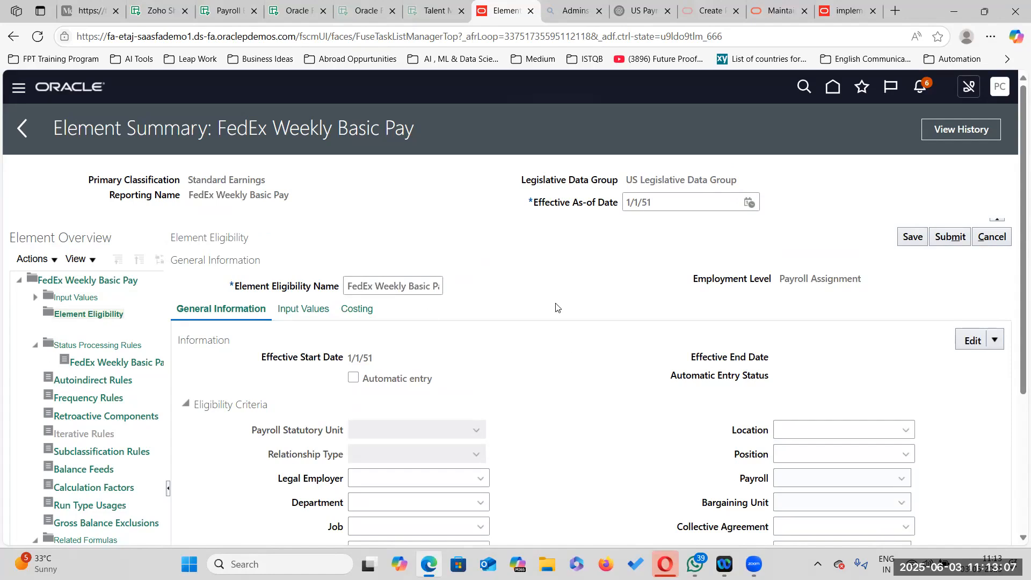
click(950, 236)
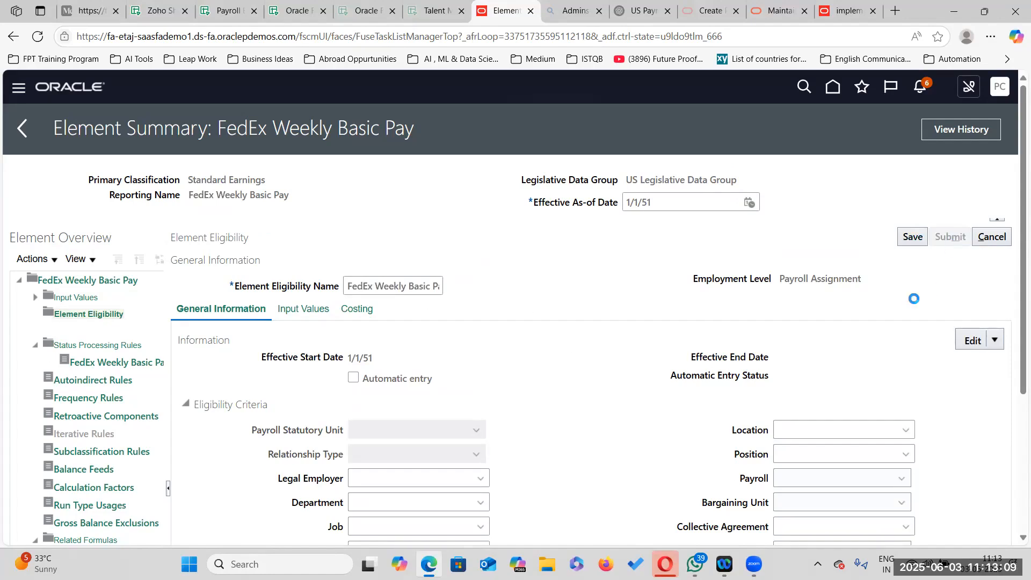
scroll(586, 362, down, 3)
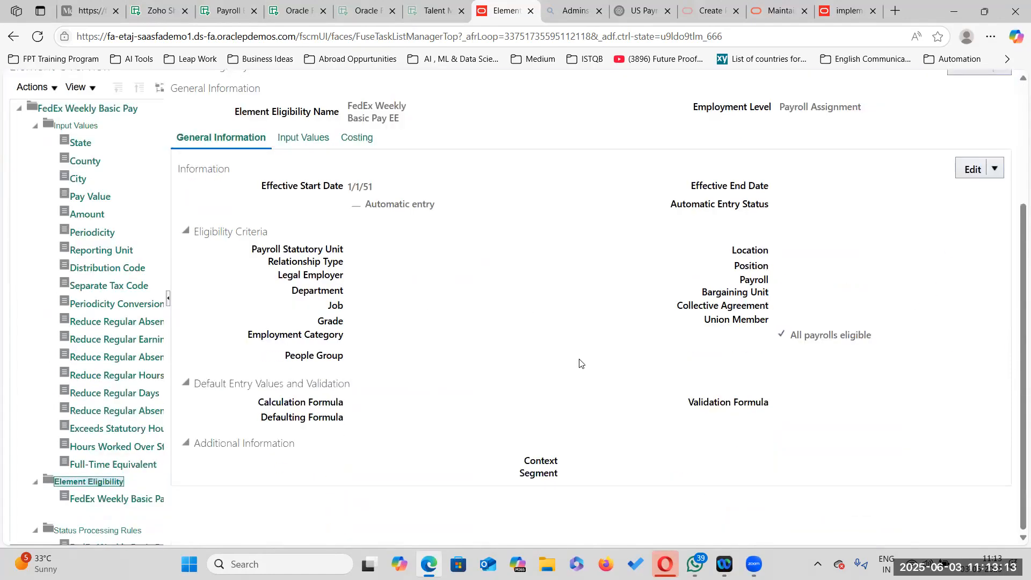
scroll(513, 341, up, 3)
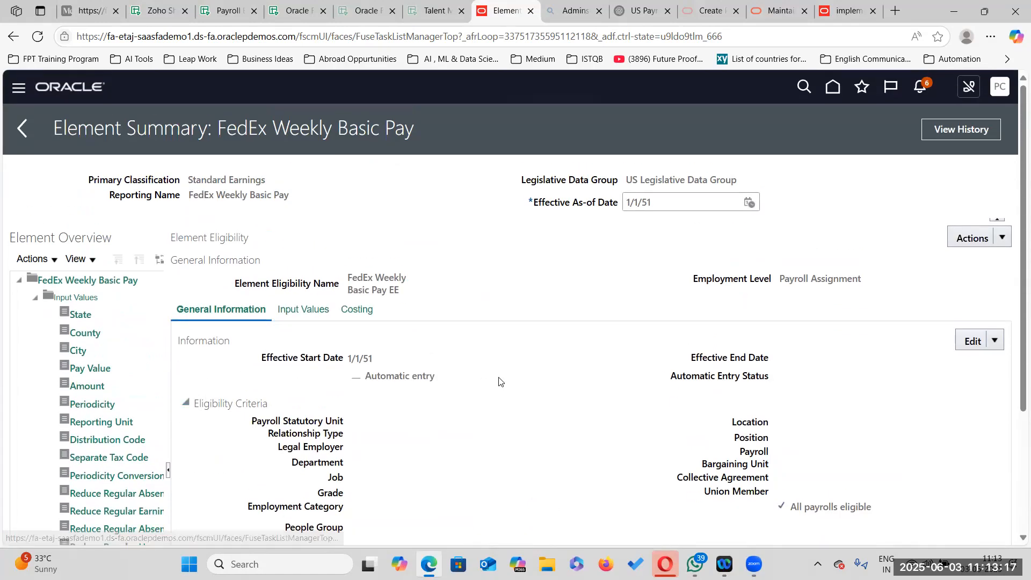
Correct the Amount input value to default 250.00, range 250.00–5,000.00, with Error, and submit.
click(88, 387)
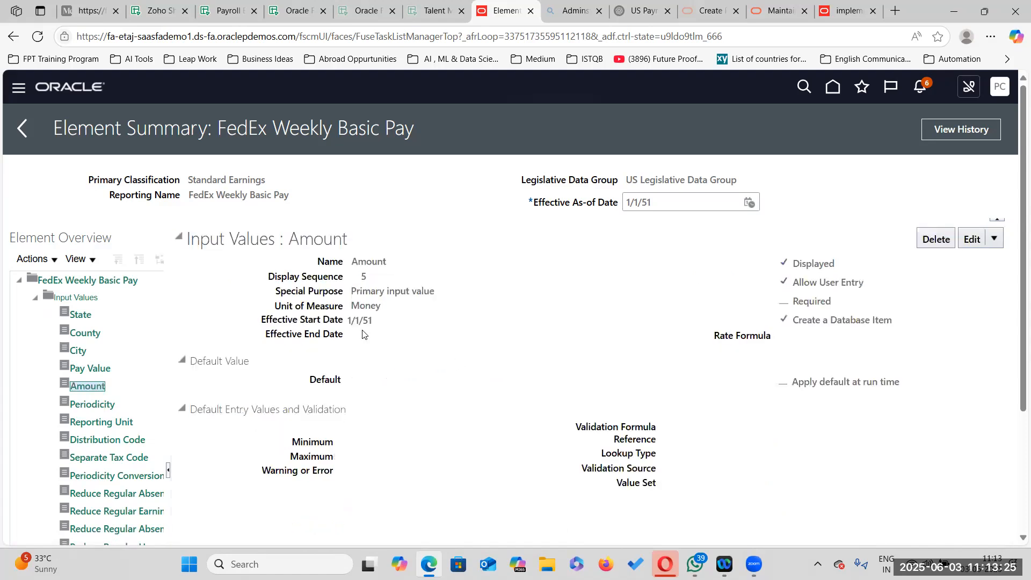
click(995, 239)
click(969, 260)
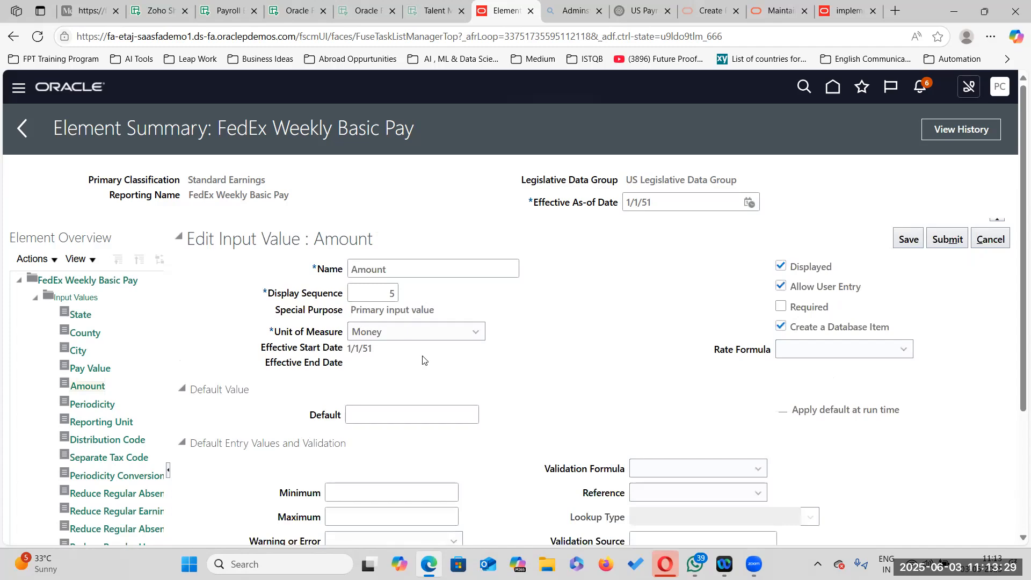
scroll(526, 376, down, 3)
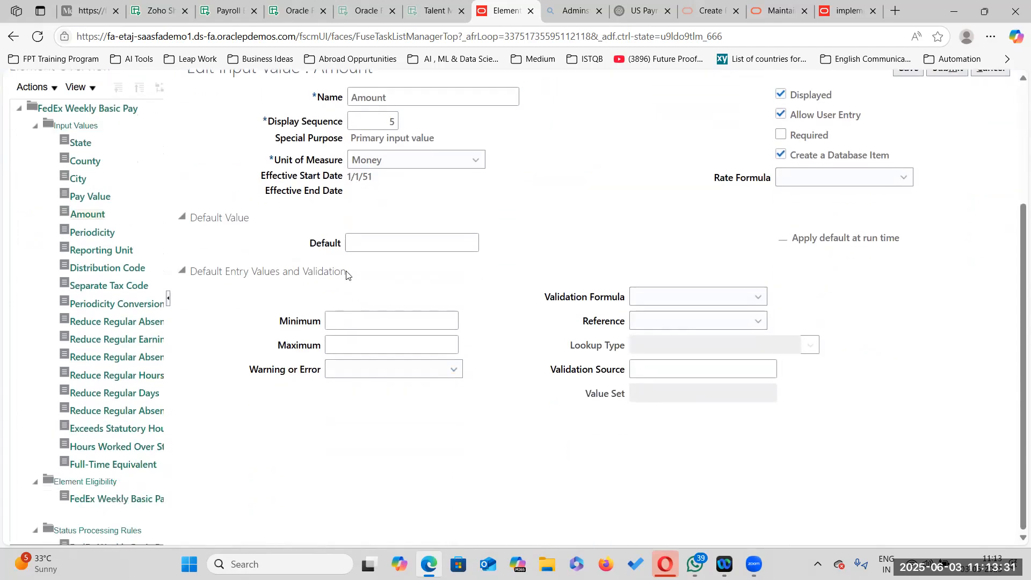
click(459, 245)
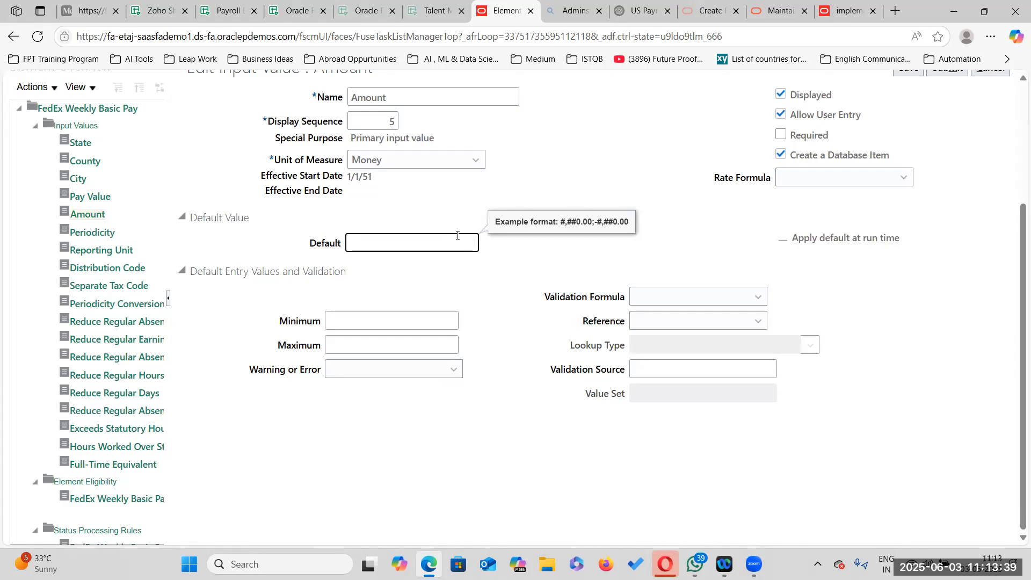
text(0)
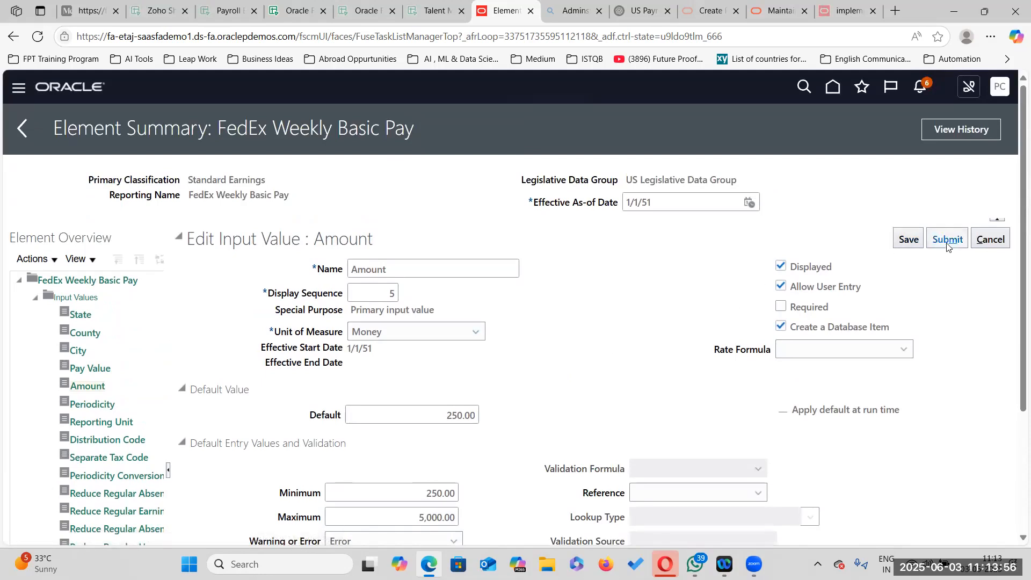
click(948, 239)
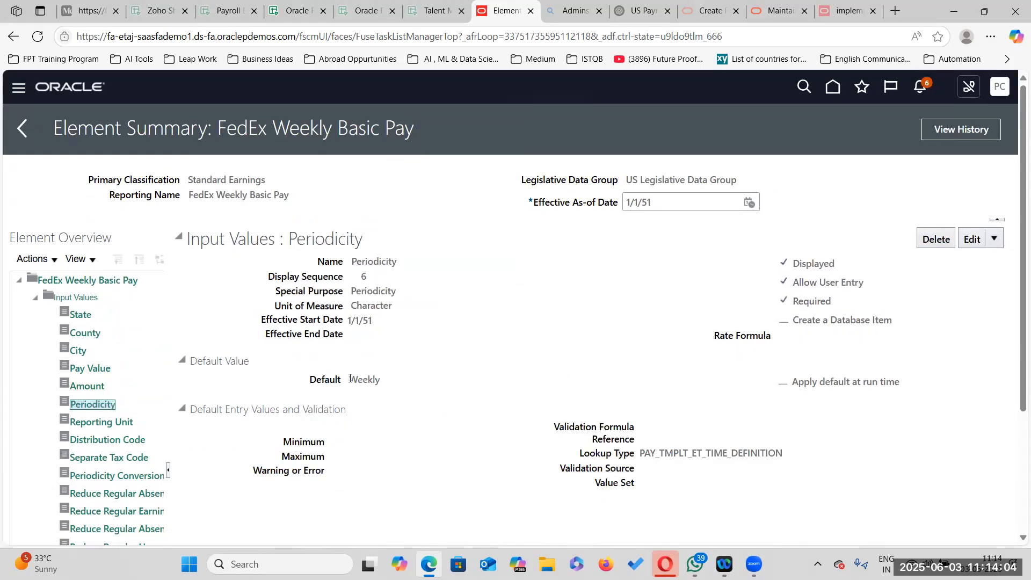
Check that the Periodicity input value defaults to Weekly.
drag(350, 380, 381, 382)
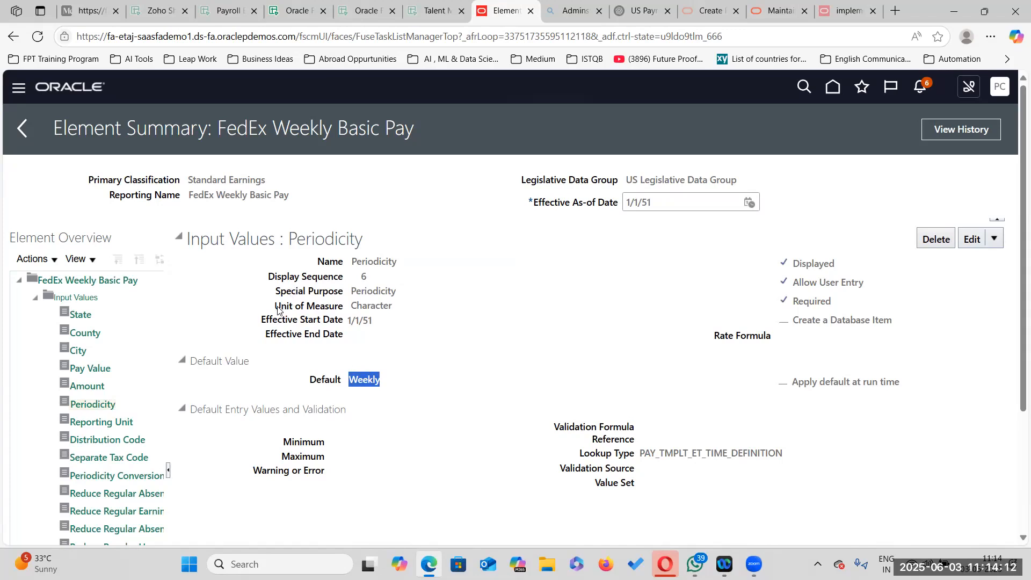
click(356, 306)
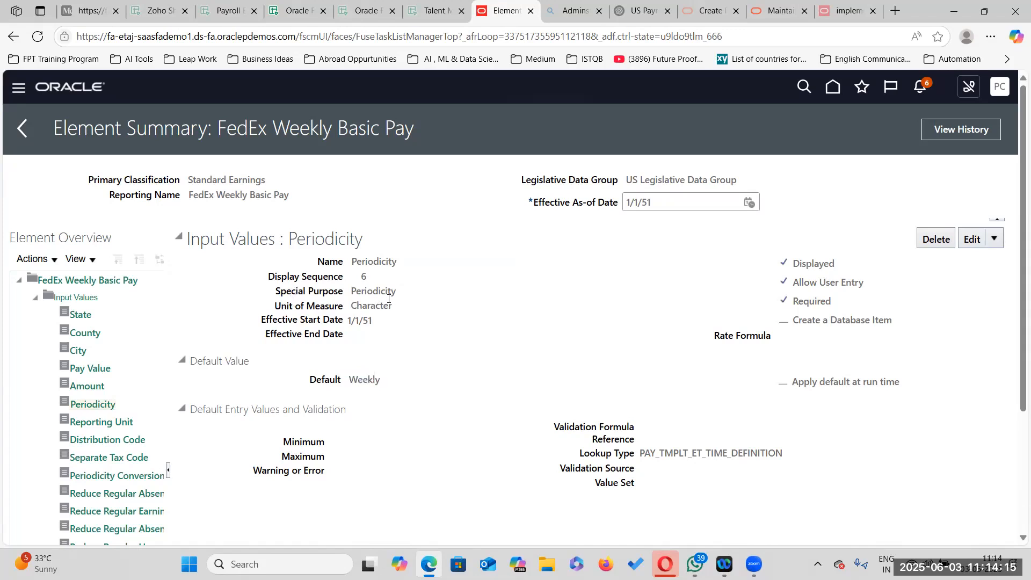
scroll(378, 290, down, 5)
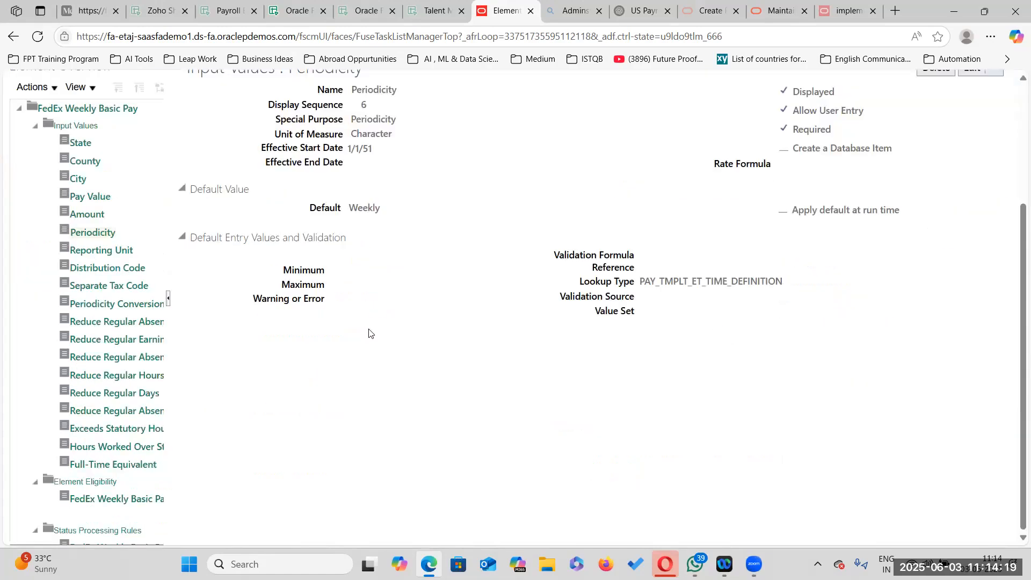
scroll(207, 387, up, 5)
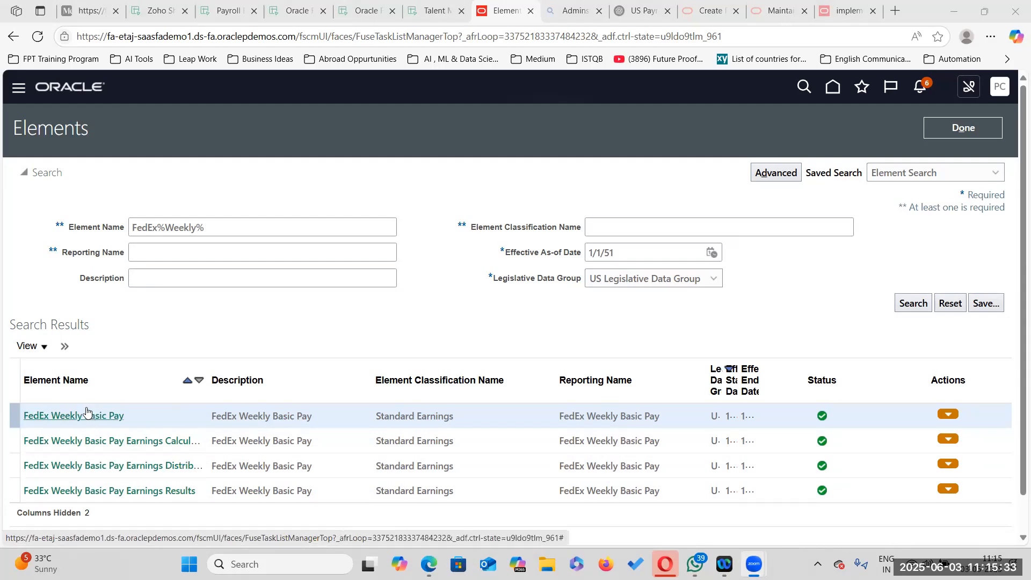
Leave the element and switch the setup offering to Compensation Management.
click(971, 128)
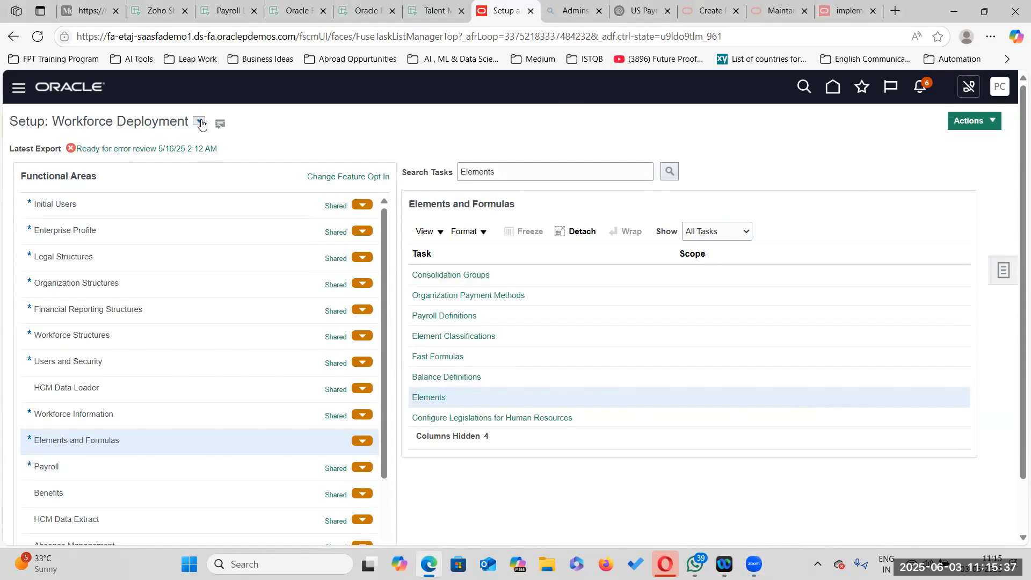
click(199, 122)
scroll(279, 177, up, 5)
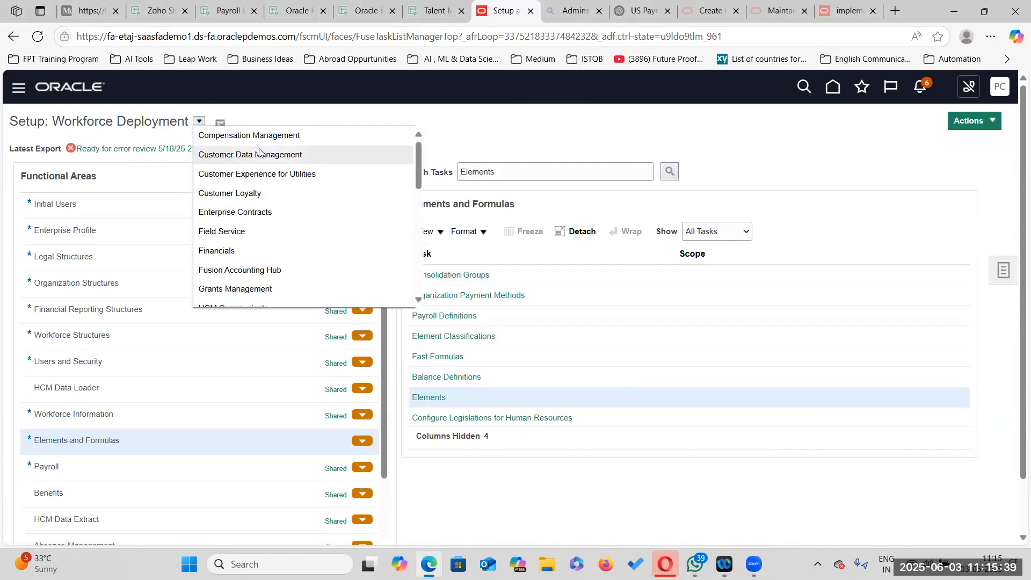
click(288, 138)
Search the setup tasks for 'Salary Basis' and open the Base Pay Salary Basis task.
double_click(574, 157)
text(Salary )
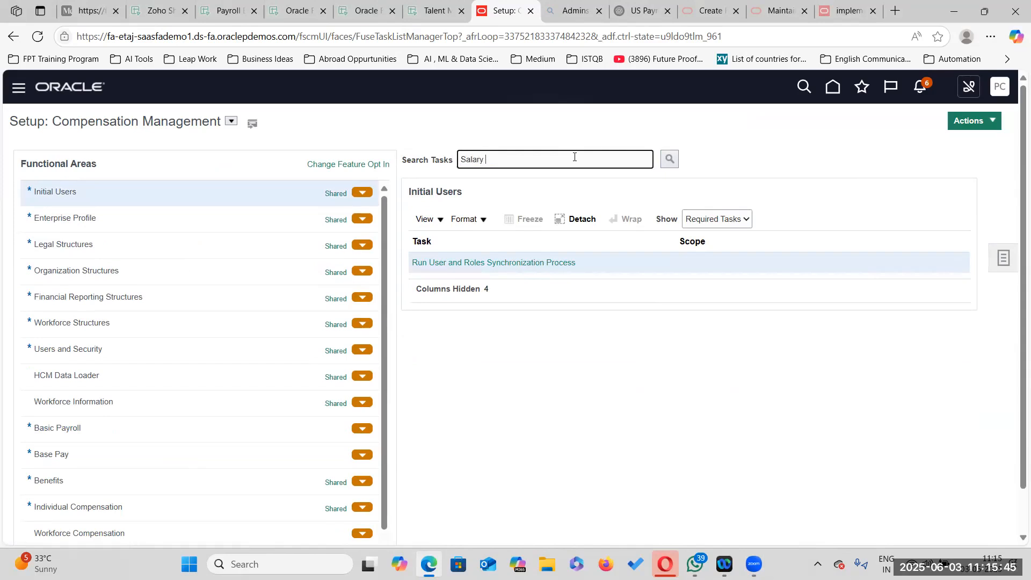
text(Basis)
key(Return)
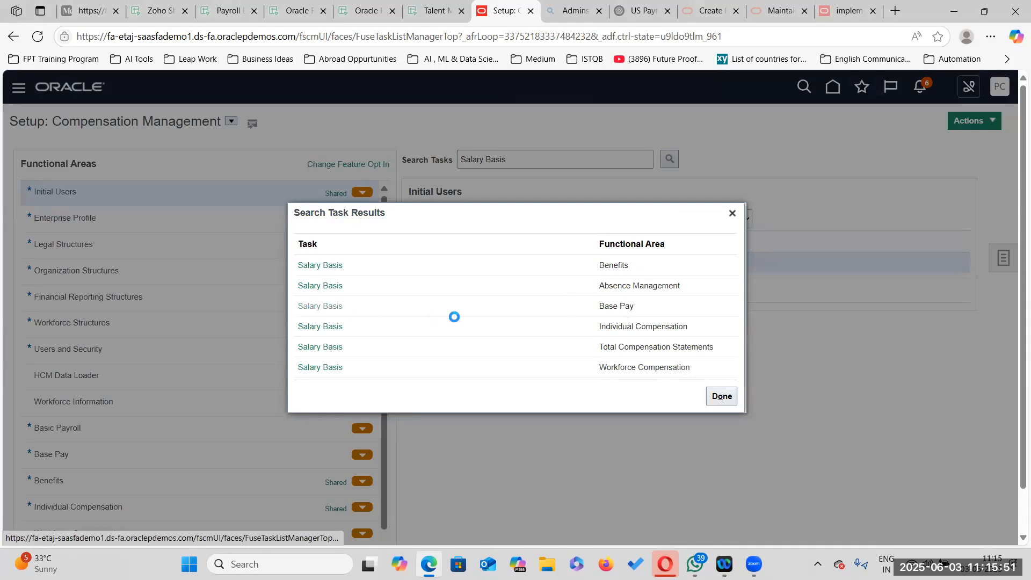
click(602, 310)
click(452, 363)
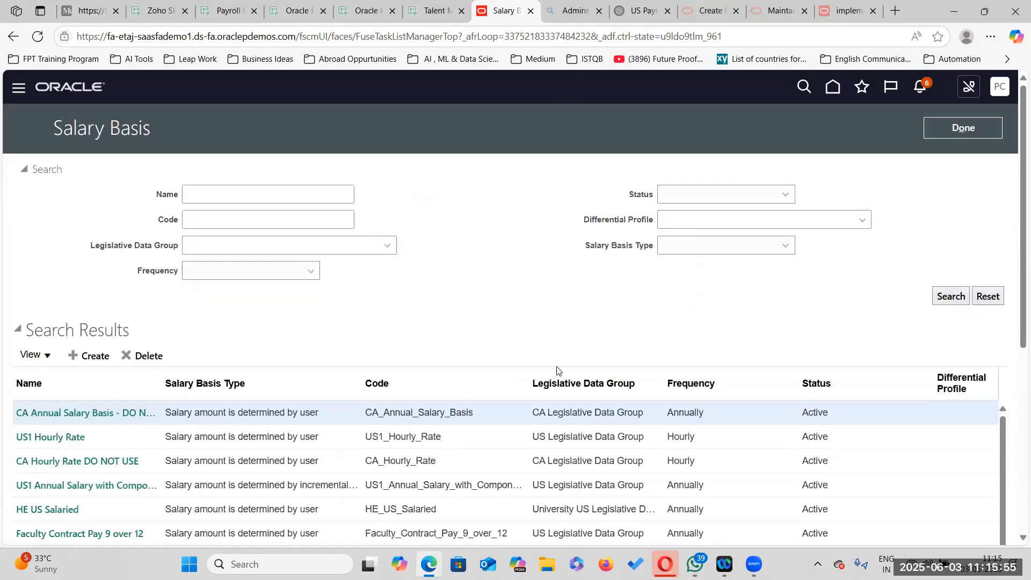
Create a salary basis named 'FedEx Weekly Salary Basis', letting the code fill in.
click(102, 353)
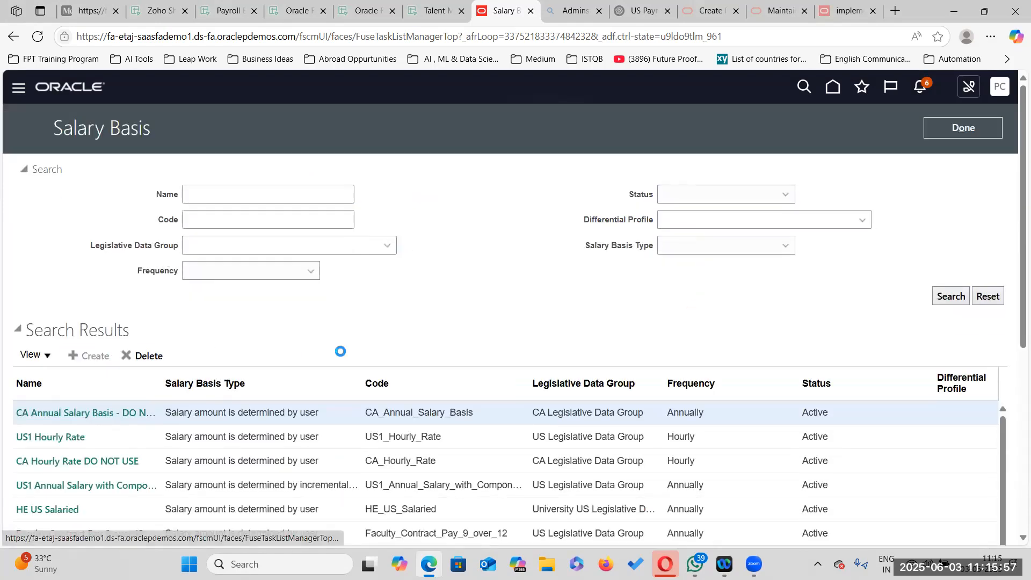
click(199, 181)
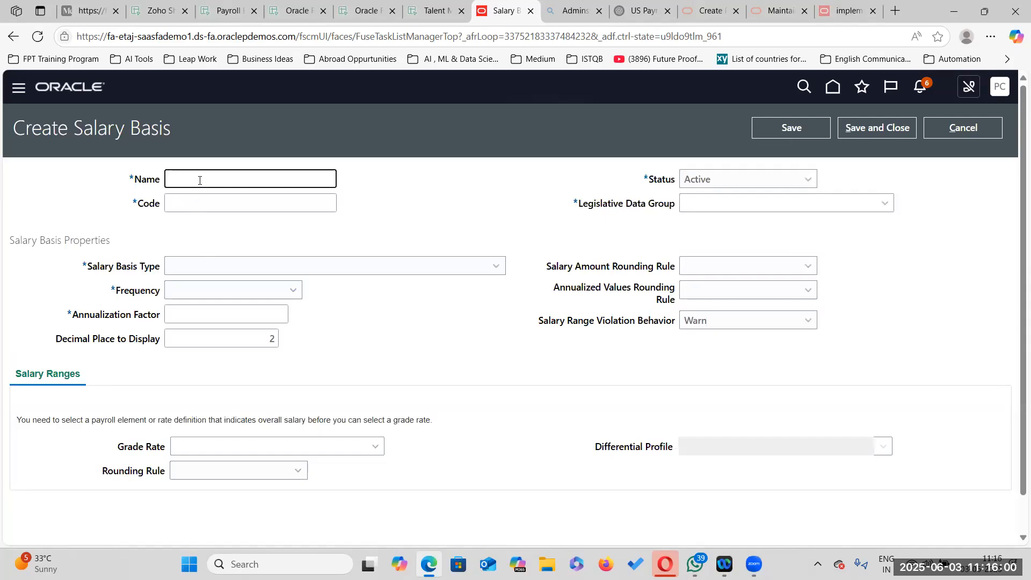
text(FedEx Weekly Salary Basis)
click(320, 192)
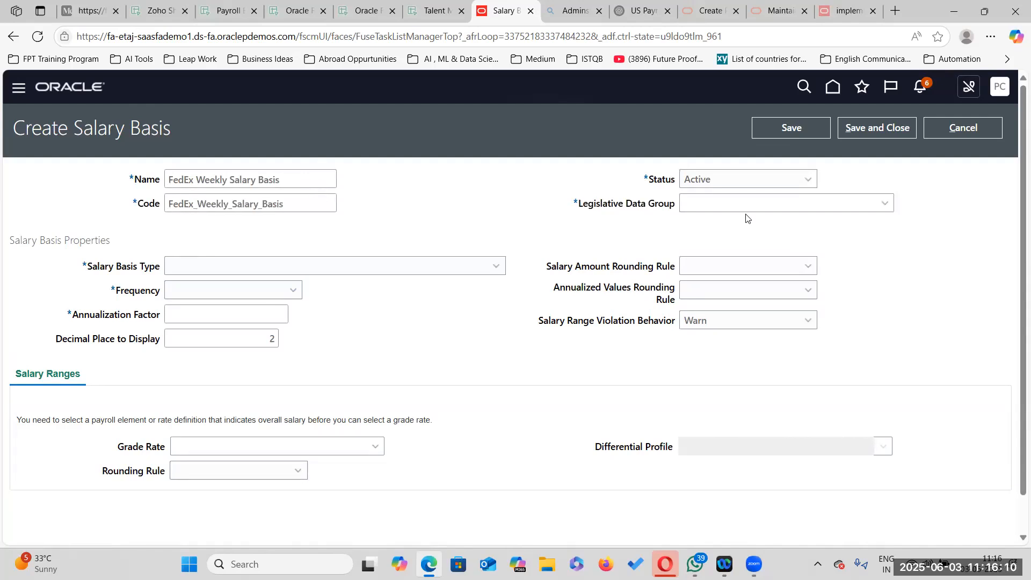
Search 'US%Legis%' and set the legislative data group to US Legislative Data Group.
click(854, 205)
click(885, 204)
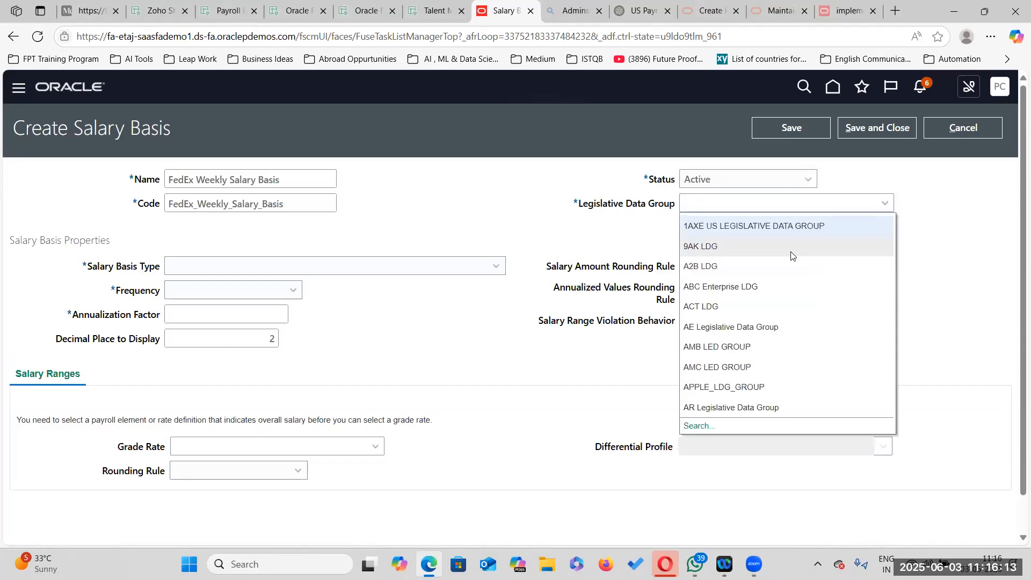
click(698, 425)
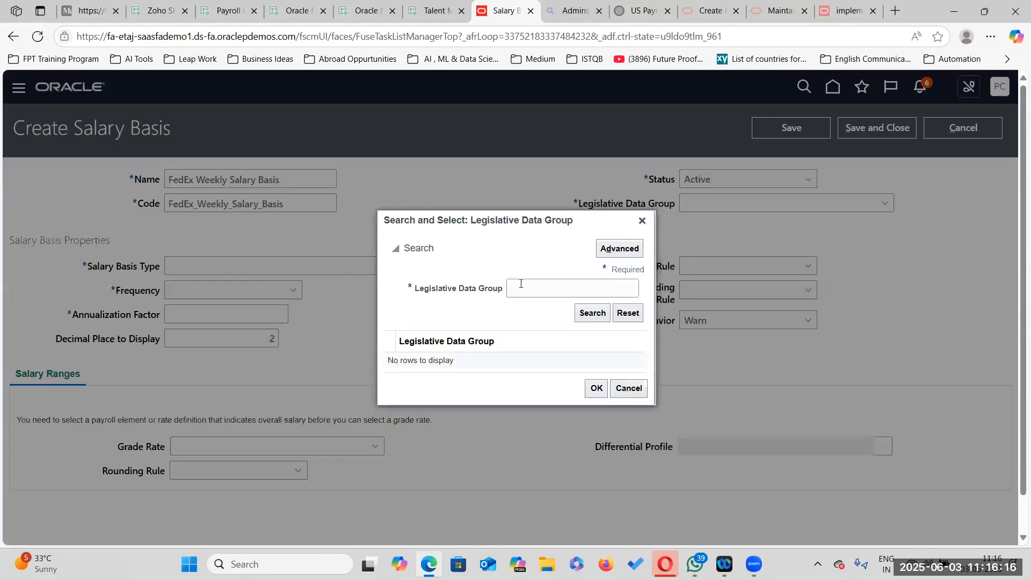
click(548, 289)
text(US%Legis%)
click(587, 313)
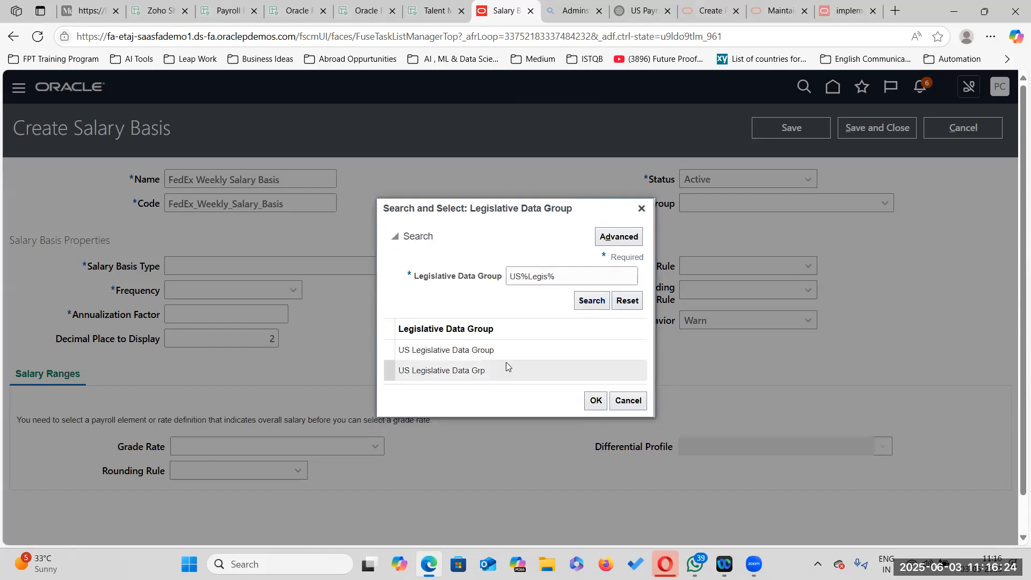
click(510, 351)
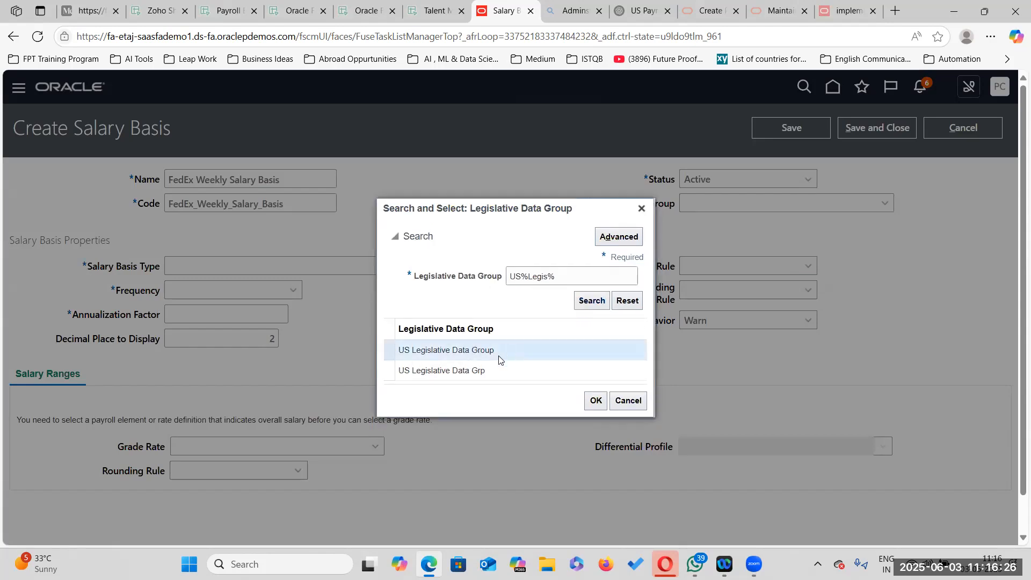
click(594, 400)
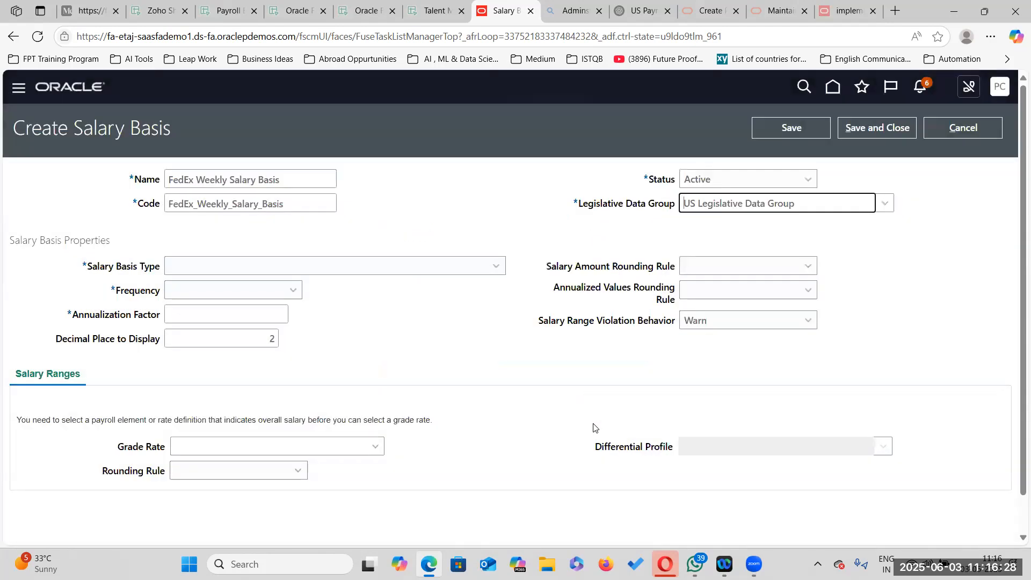
Set salary basis type to 'Salary amount is determined by user' and frequency to Weekly.
click(495, 266)
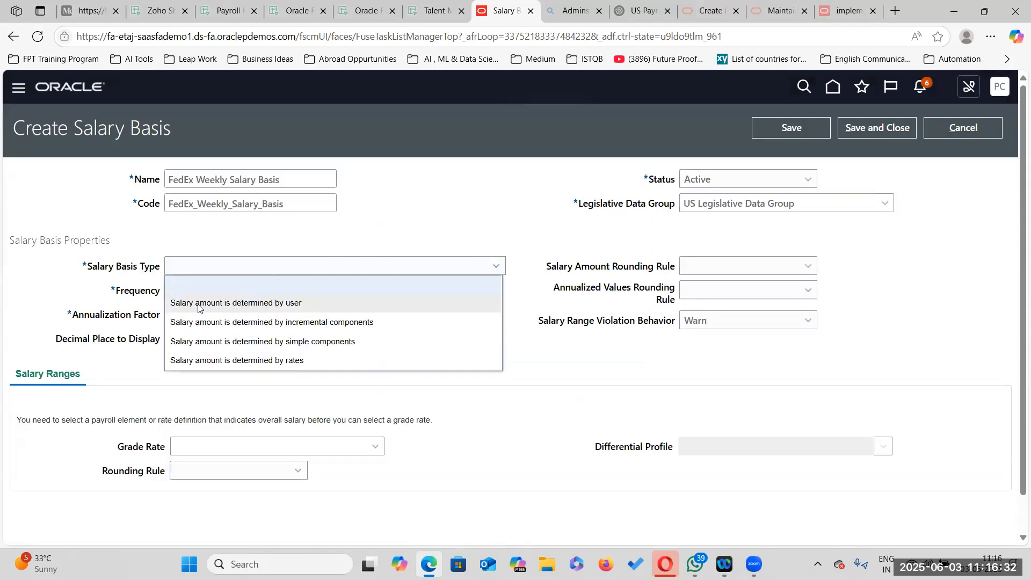
click(316, 304)
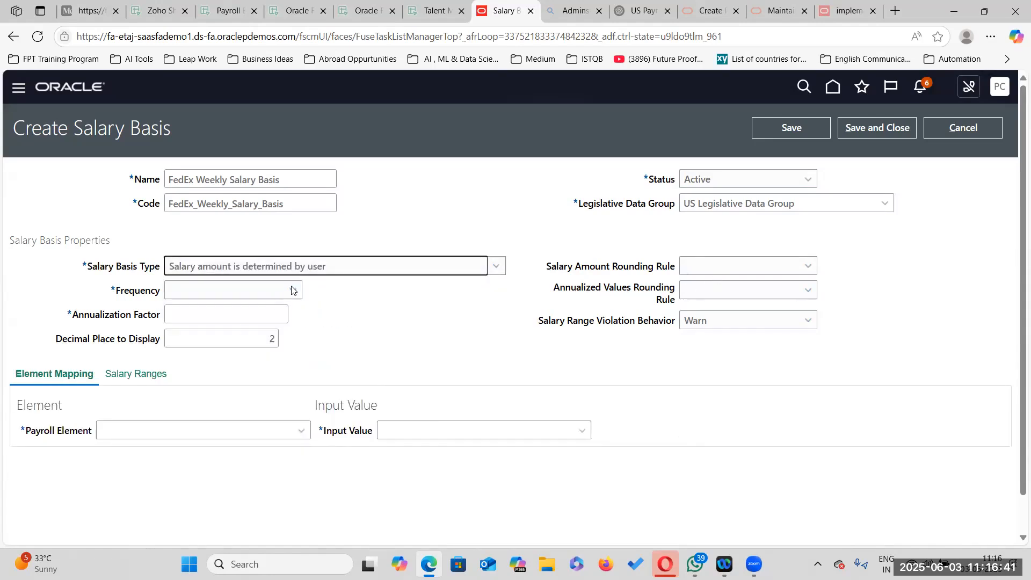
click(293, 290)
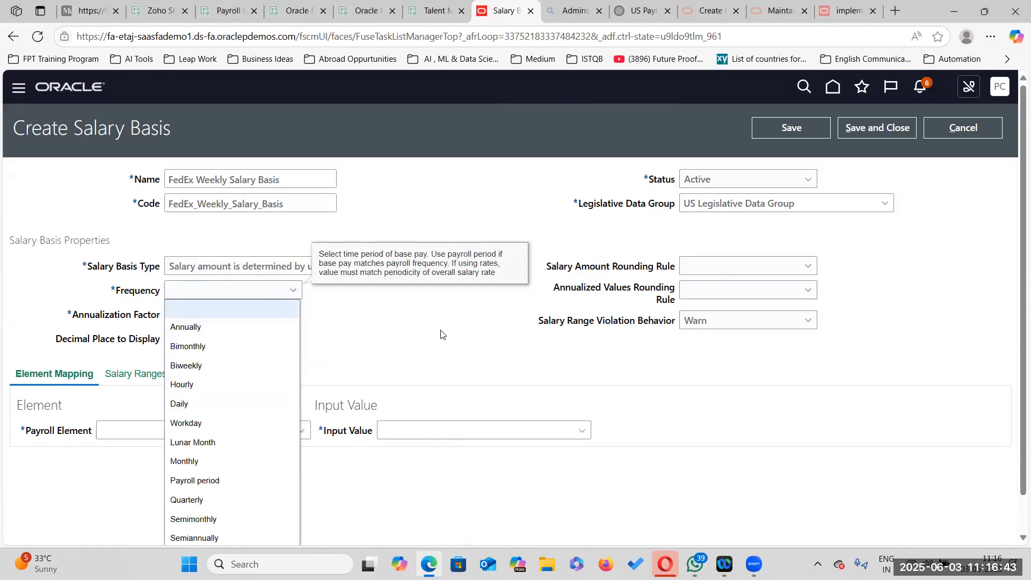
scroll(441, 334, down, 2)
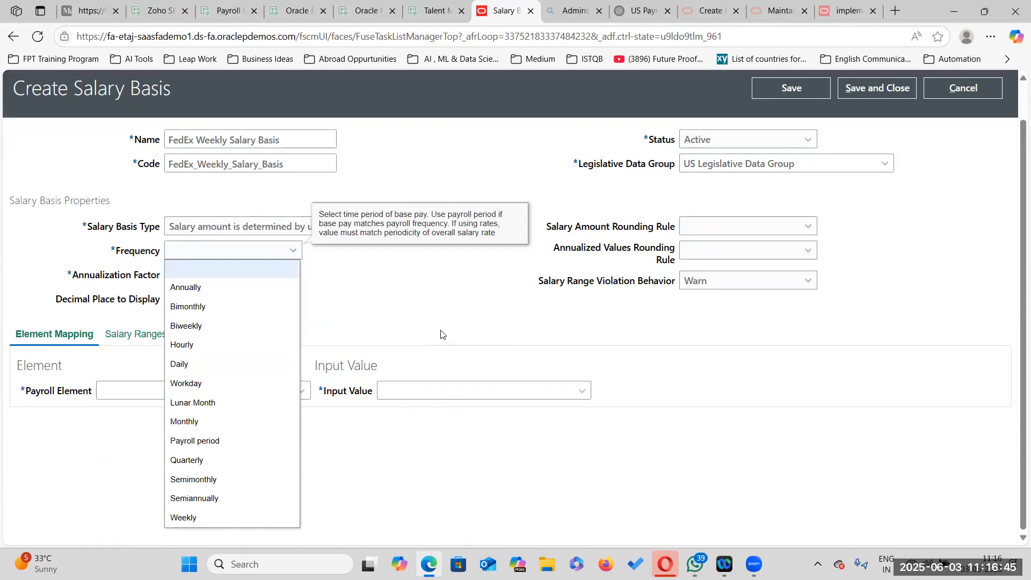
click(237, 518)
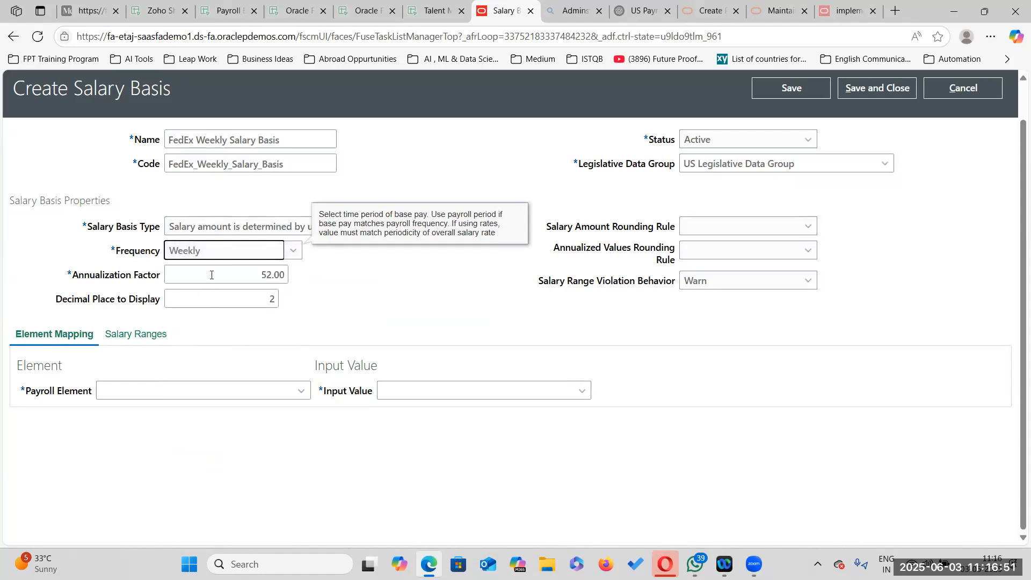
click(691, 275)
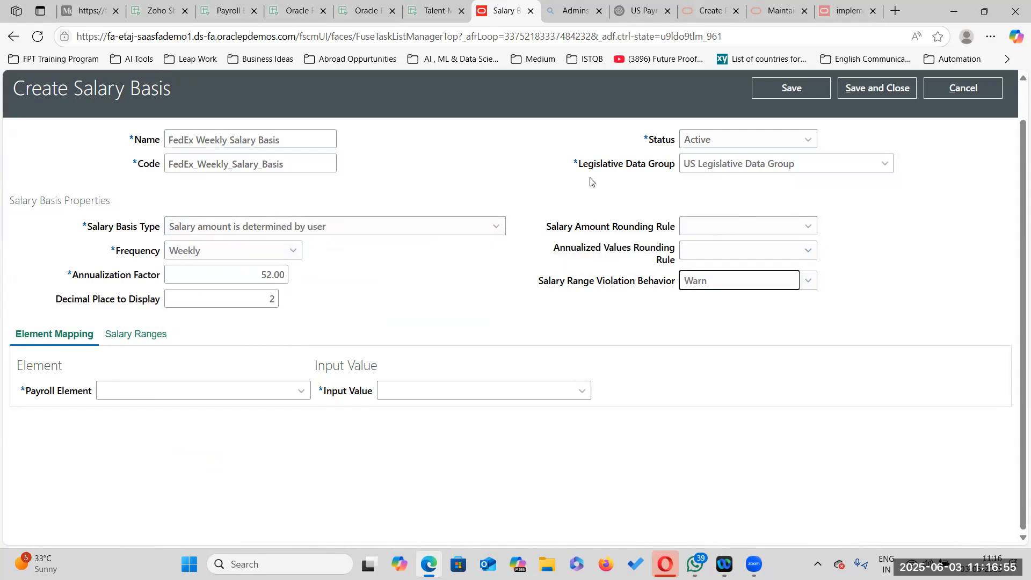
Search payroll elements for 'FedEx%Weekly%' and select FedEx Weekly Basic Pay.
click(301, 393)
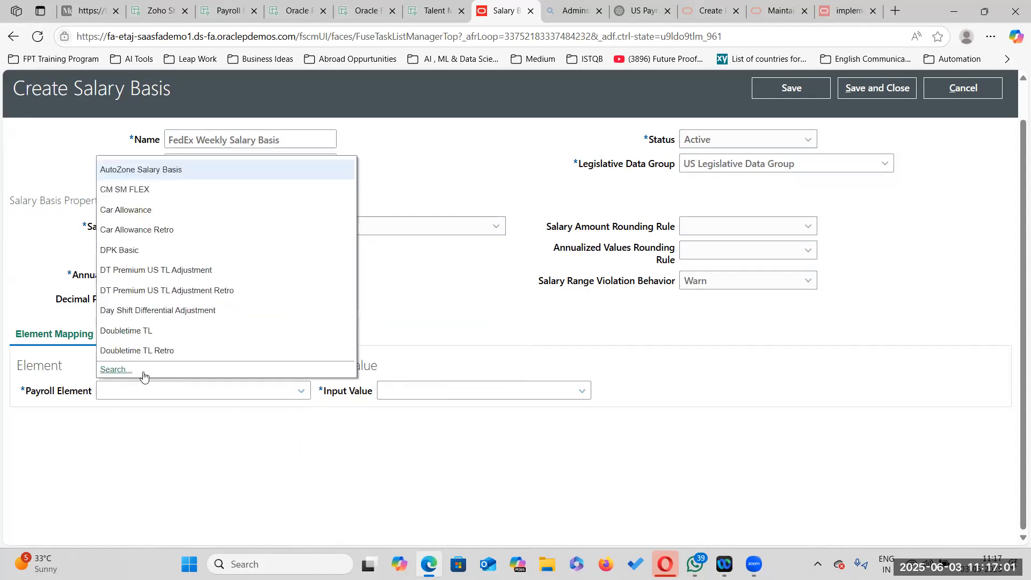
click(115, 370)
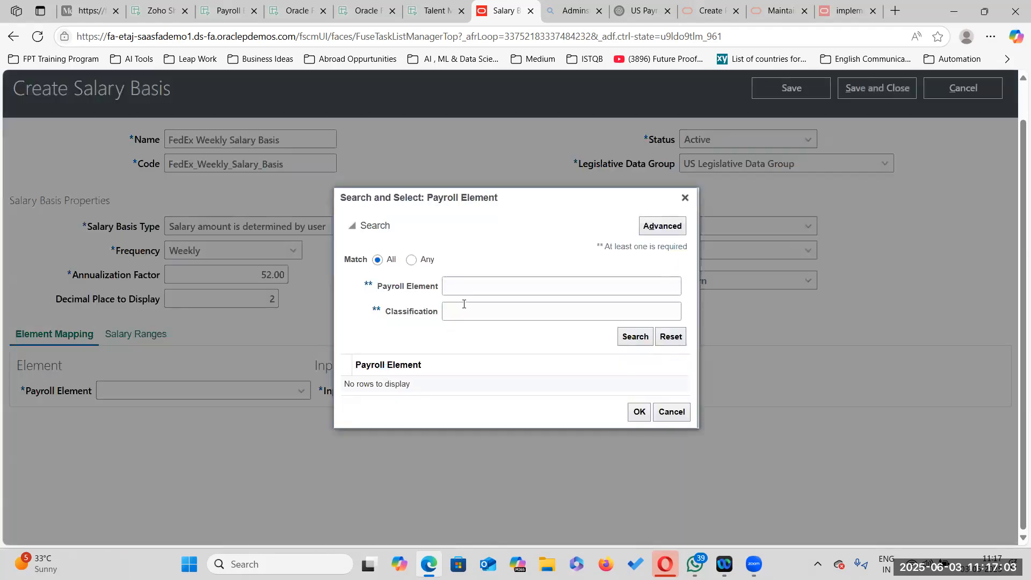
text(FedEx%Weekly%)
key(Return)
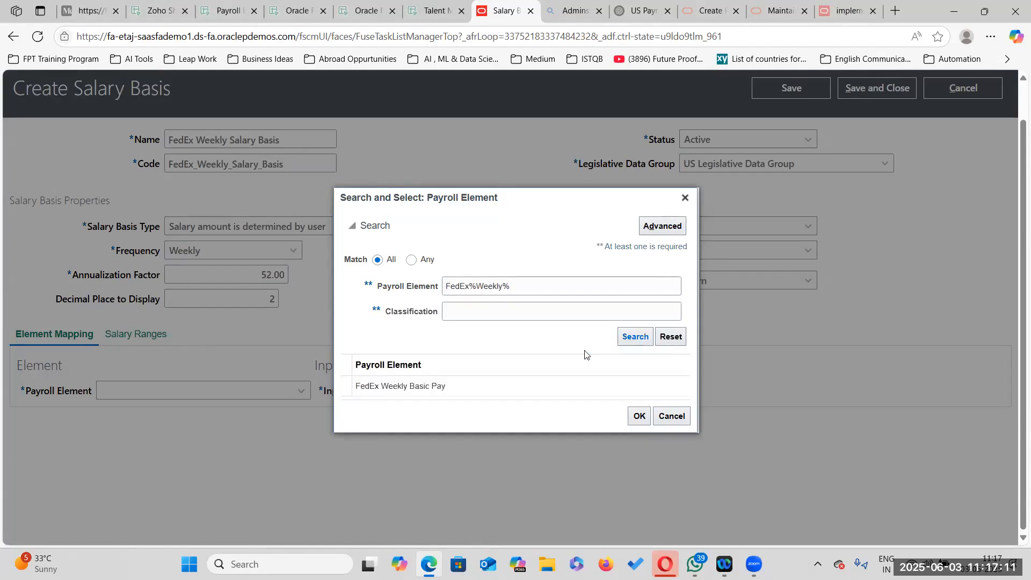
click(638, 415)
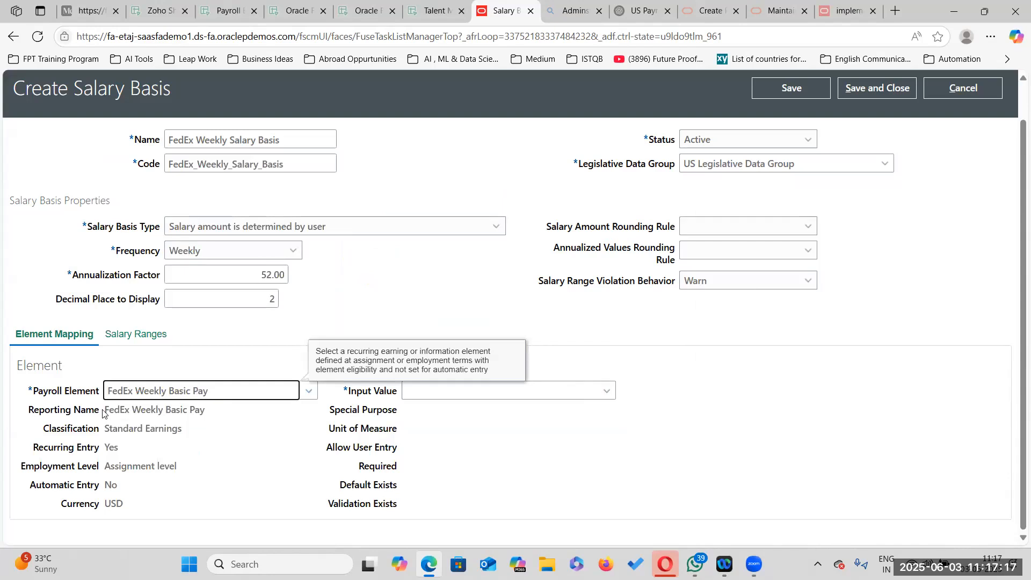
Review the element's Standard Earnings details and map its Amount input value.
drag(110, 411, 220, 412)
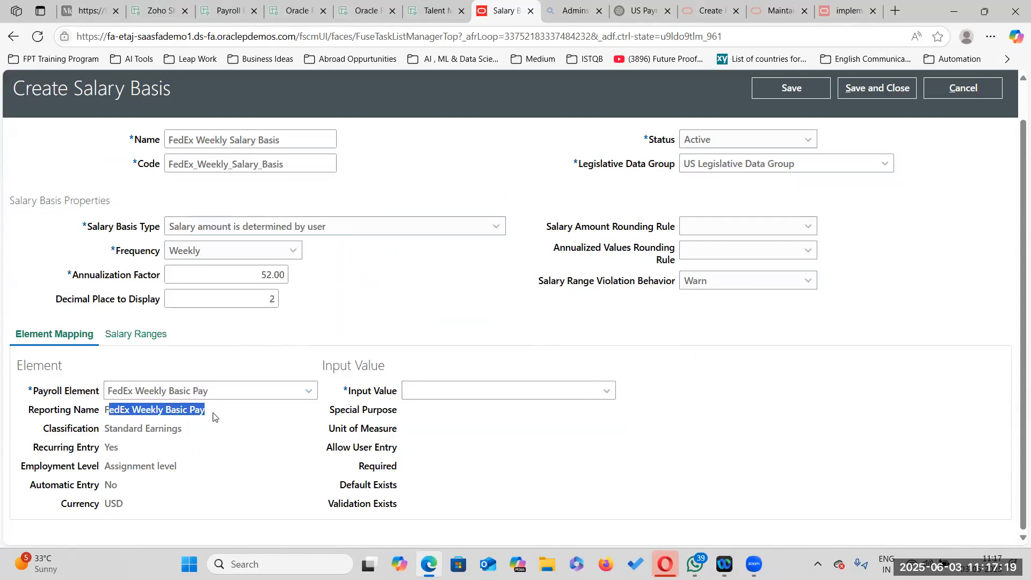
drag(107, 428, 188, 430)
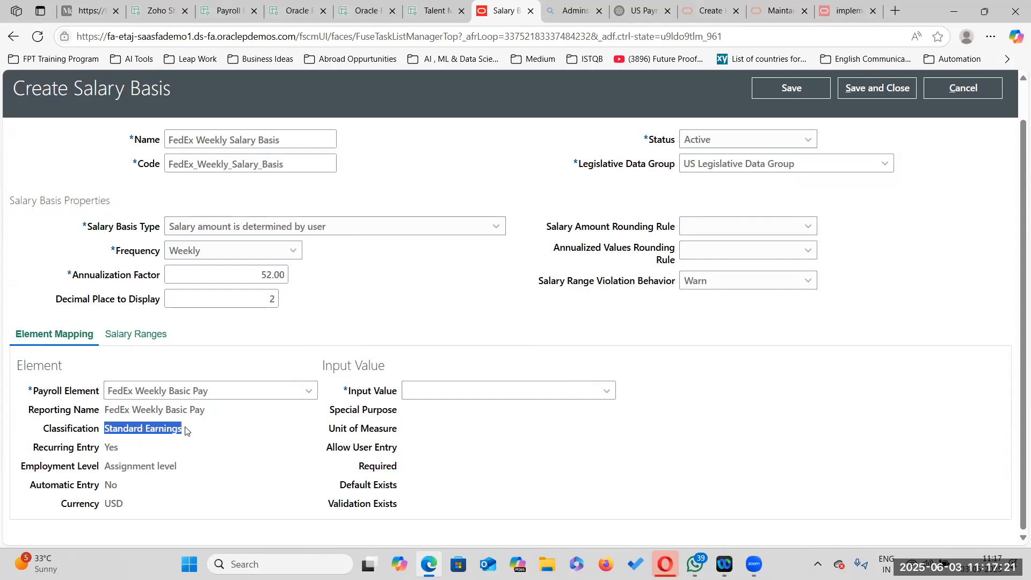
drag(106, 447, 181, 466)
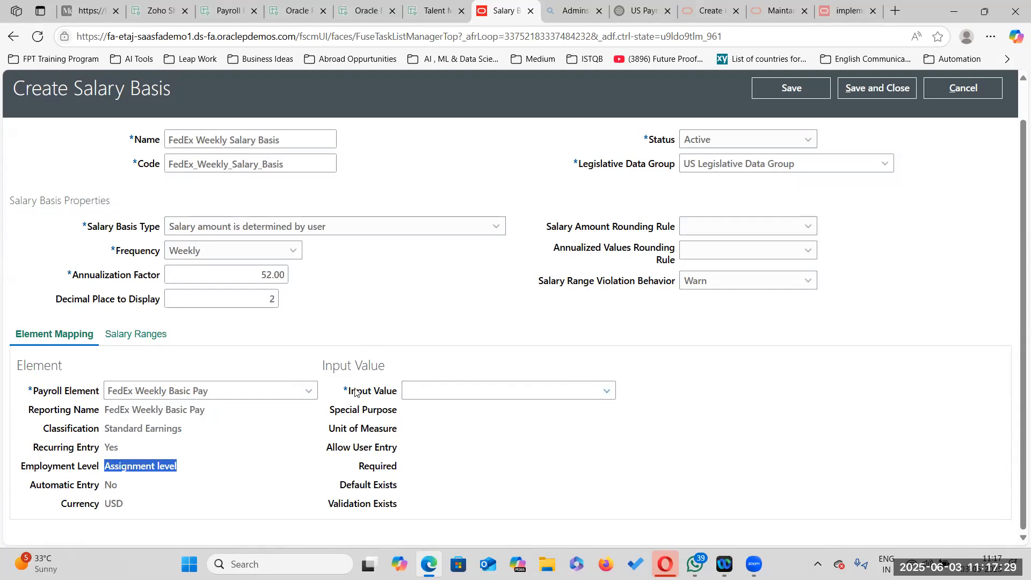
click(607, 392)
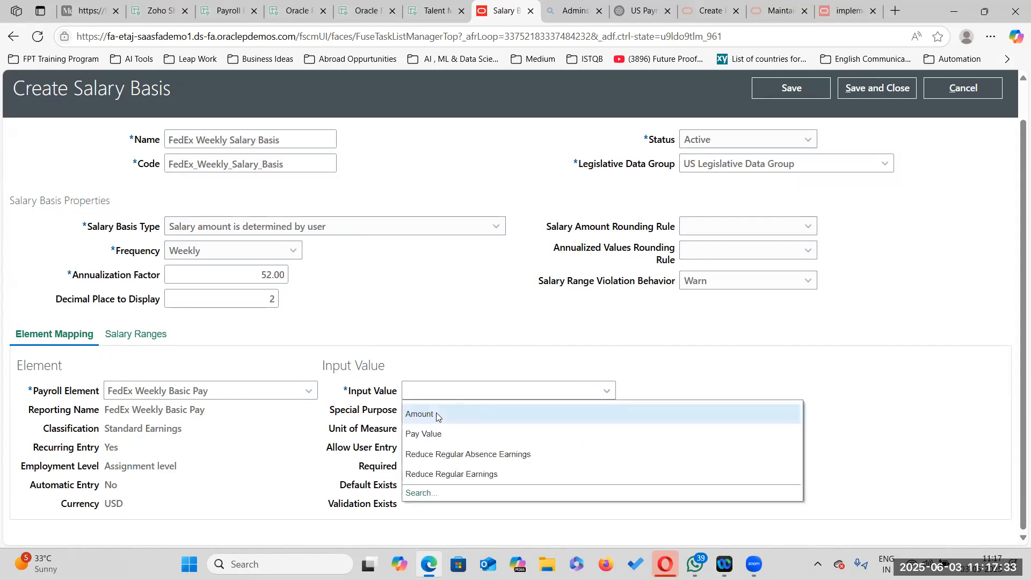
click(436, 413)
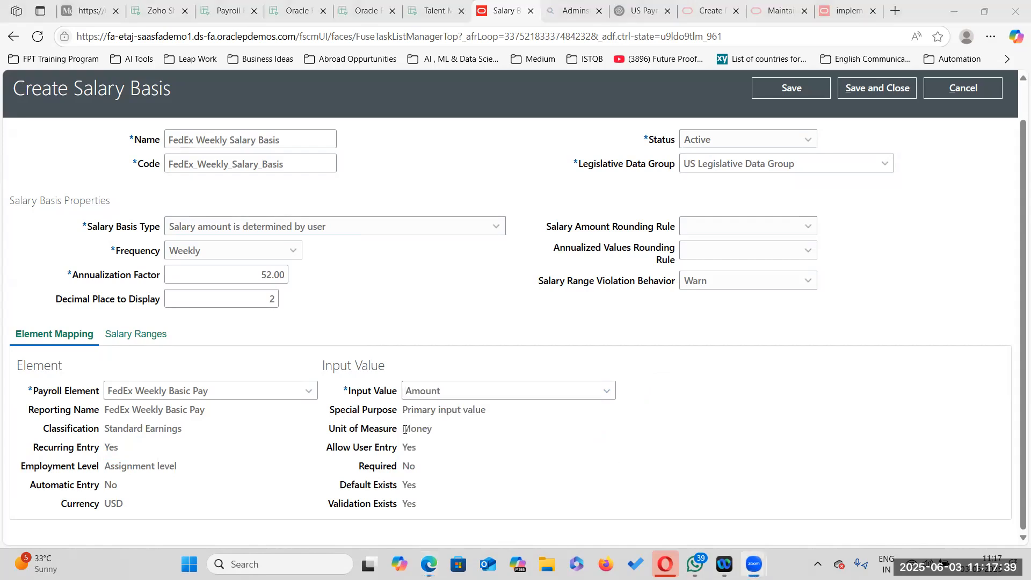
double_click(409, 485)
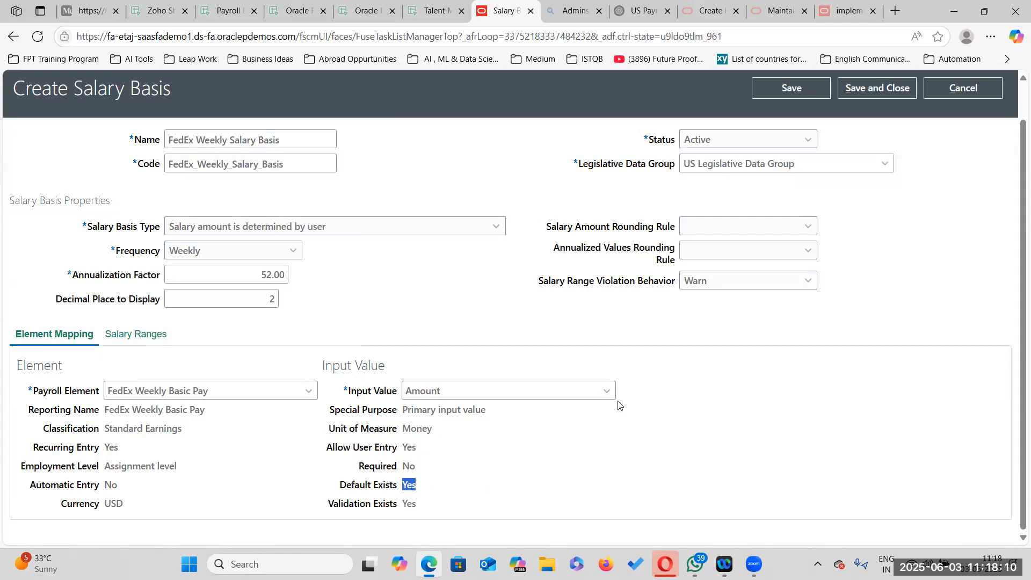
Save the FedEx Weekly Salary Basis and enter 'FedEx%' as the salary basis name filter.
scroll(618, 405, up, 1)
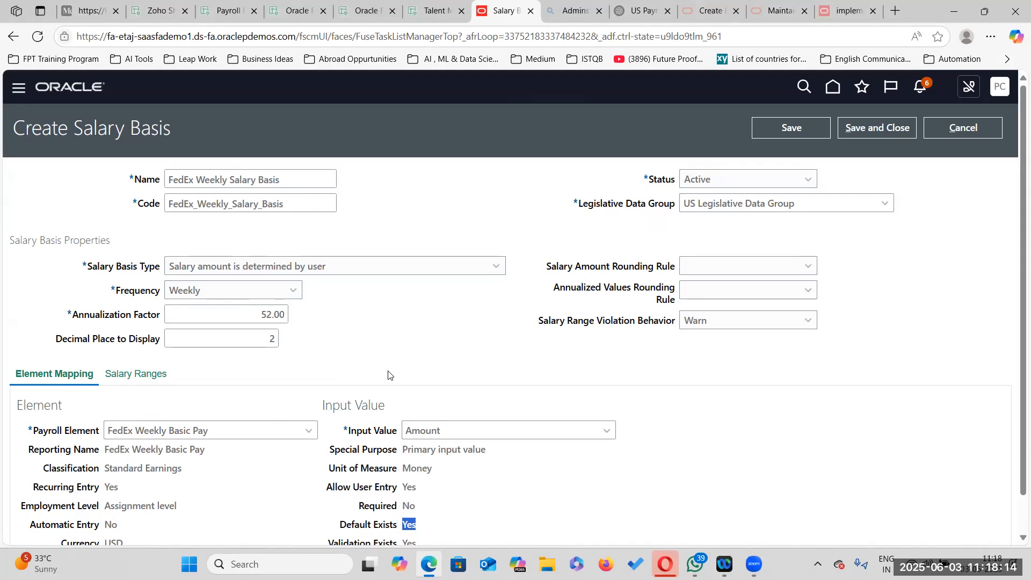
click(881, 129)
click(242, 186)
text(FedEx%)
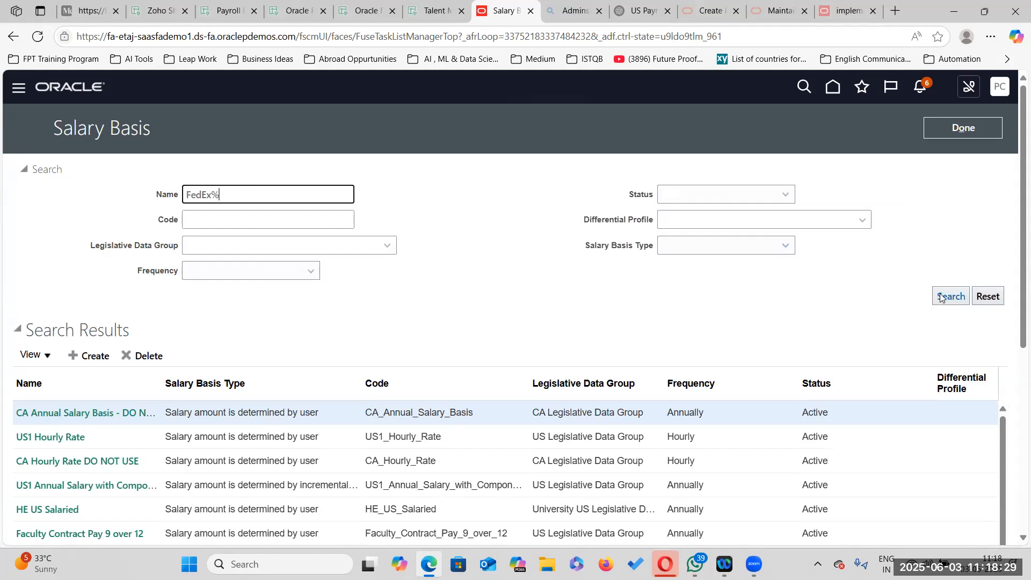
Choose the US Legislative Data Group through the full search with '%'.
click(311, 271)
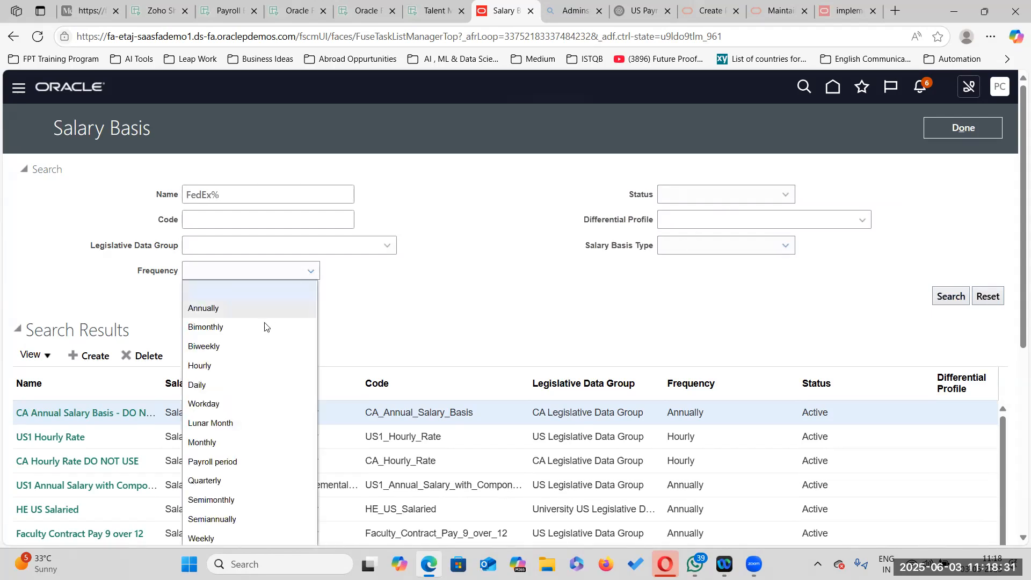
click(388, 247)
click(386, 246)
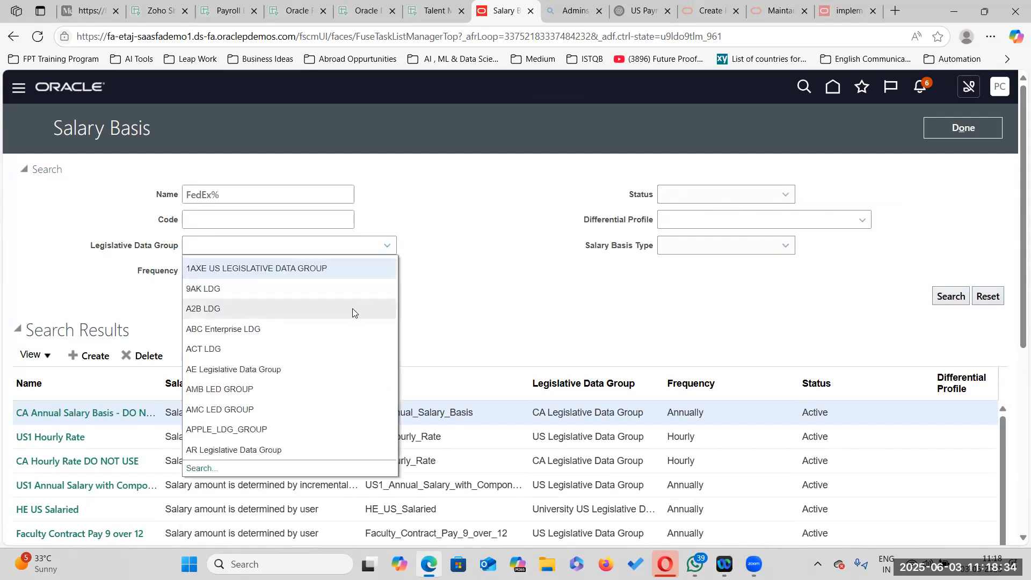
click(209, 468)
click(574, 285)
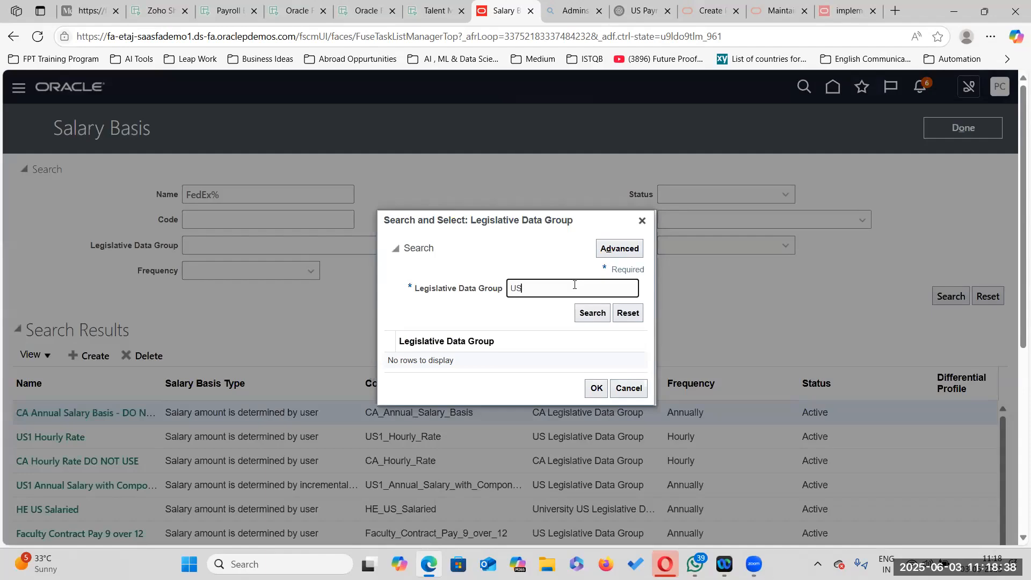
text(%)
key(Return)
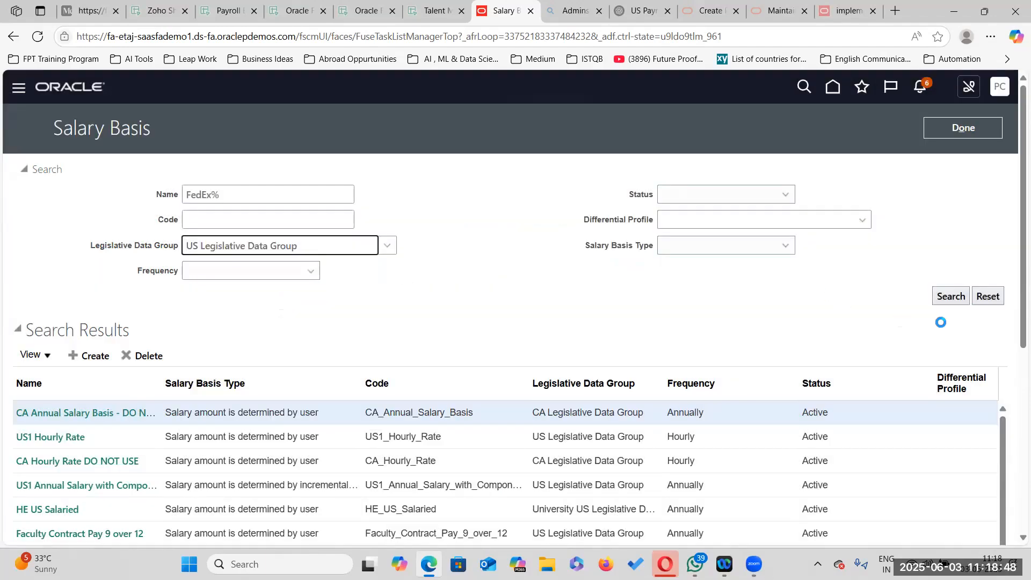
Search salary bases and select the FedEx Monthly and FedEx Weekly Salary Basis names.
click(951, 296)
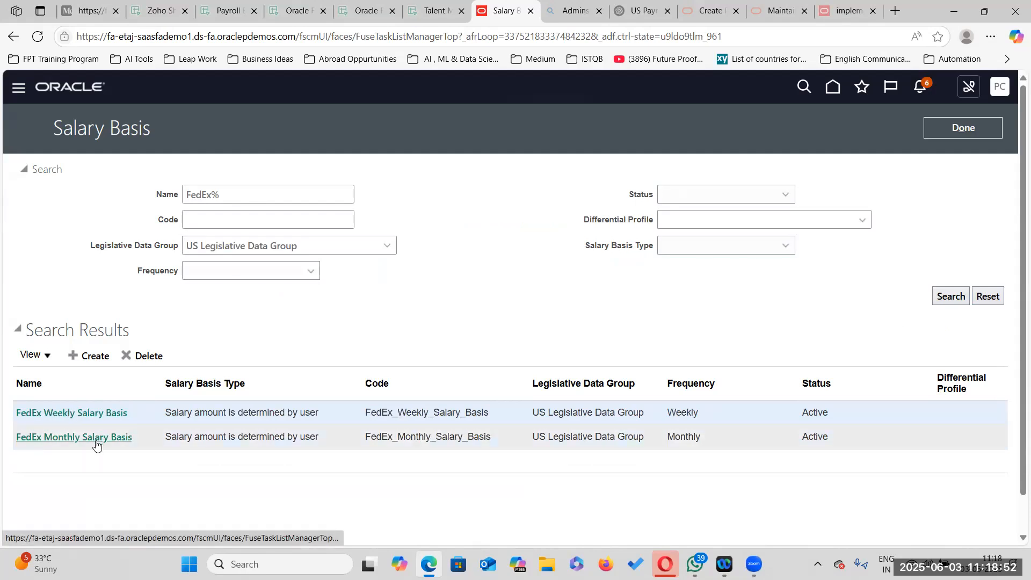
click(138, 440)
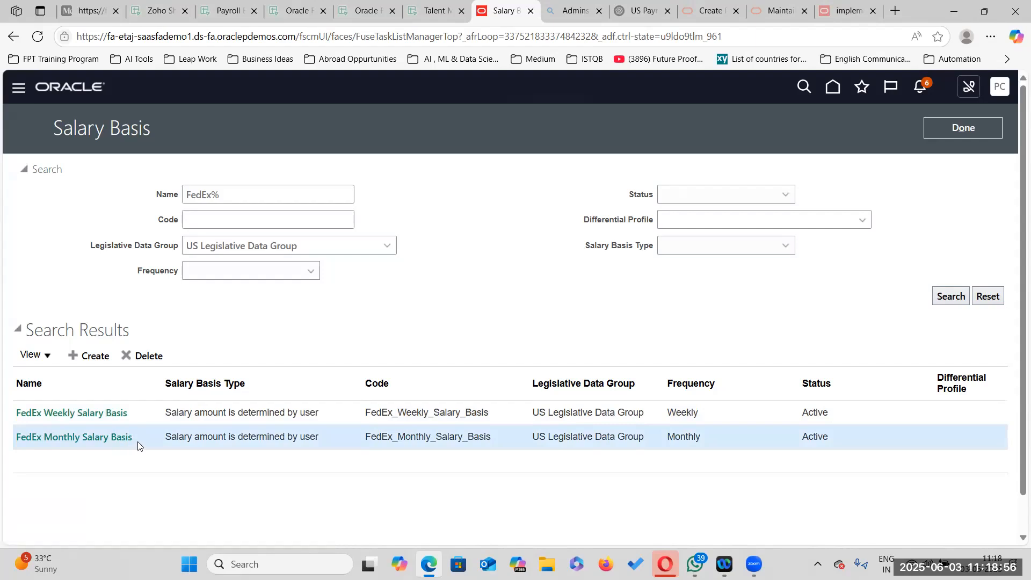
drag(138, 445, 16, 437)
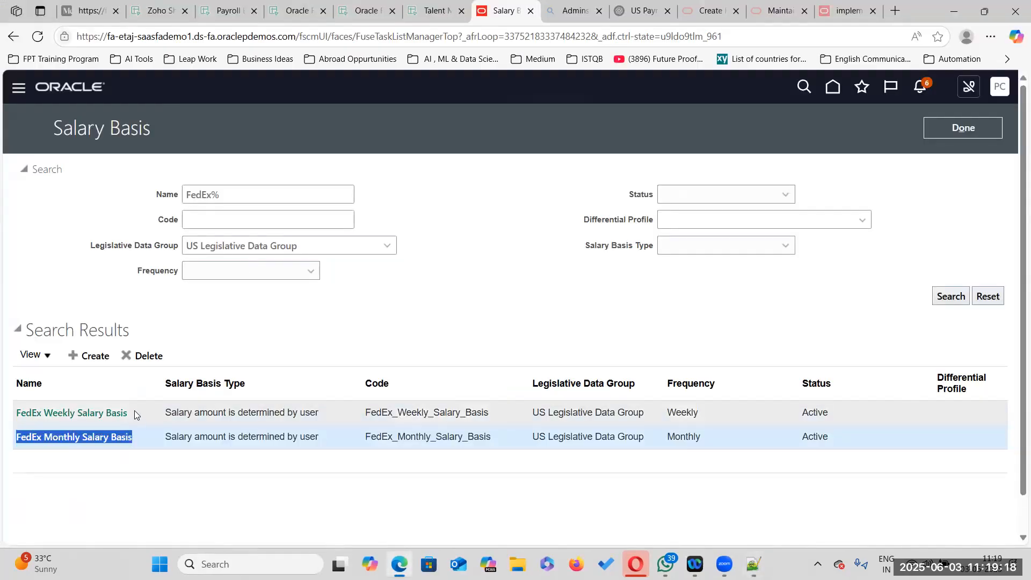
click(135, 413)
Paste the FedEx Weekly Salary Basis name below the monthly one in Notepad++.
drag(134, 415, 17, 412)
key(ctrl+c)
key(alt+Tab)
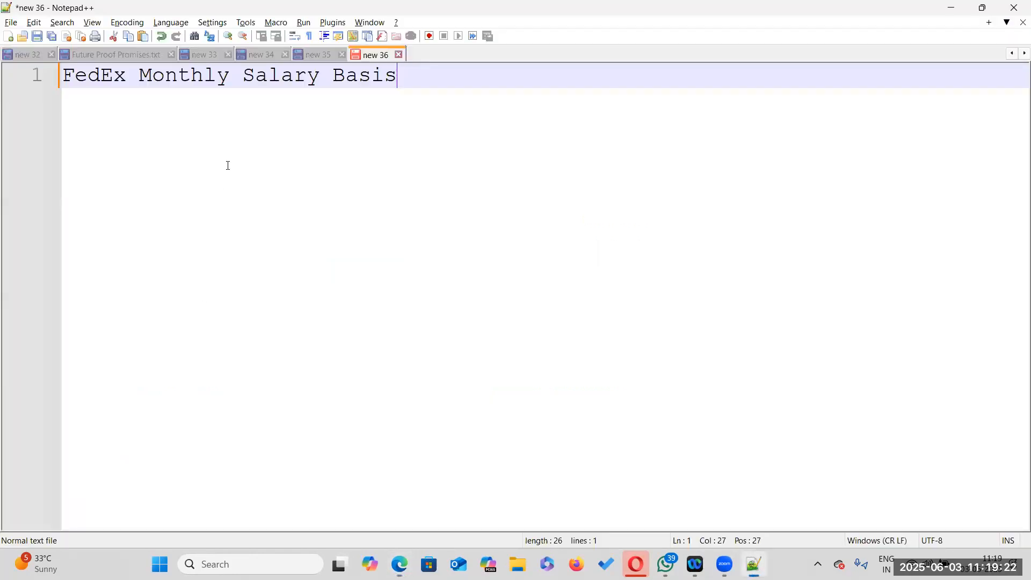
key(Return)
key(Return)
key(ctrl+v)
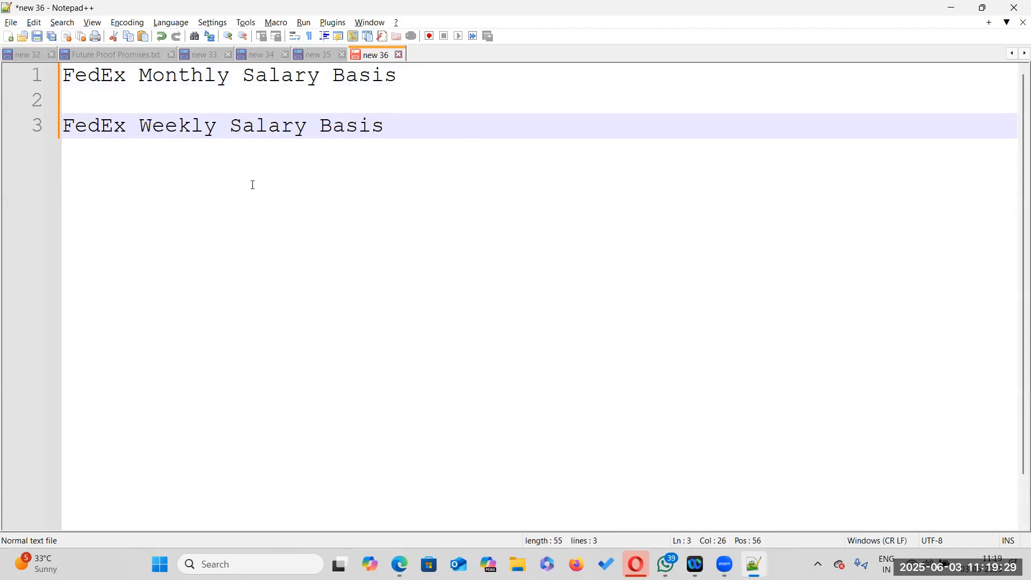
Add the line 'Step 1: Hire an Employee and Assign Monthly Salary for that Employee' and duplicate it.
key(Return)
key(Return)
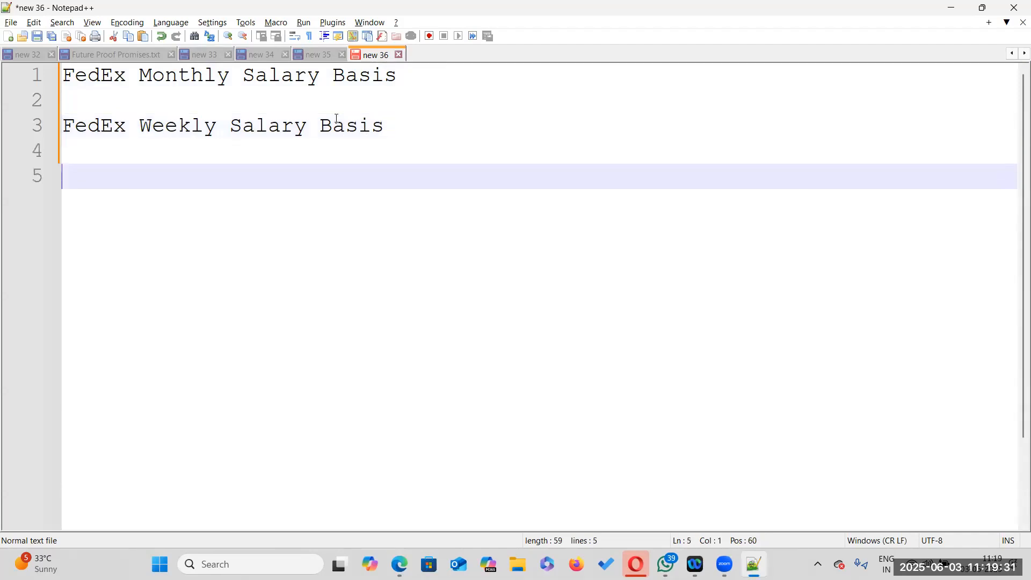
text(Step 1: Hire an Employee and Assign Monthly Salary for that Employee)
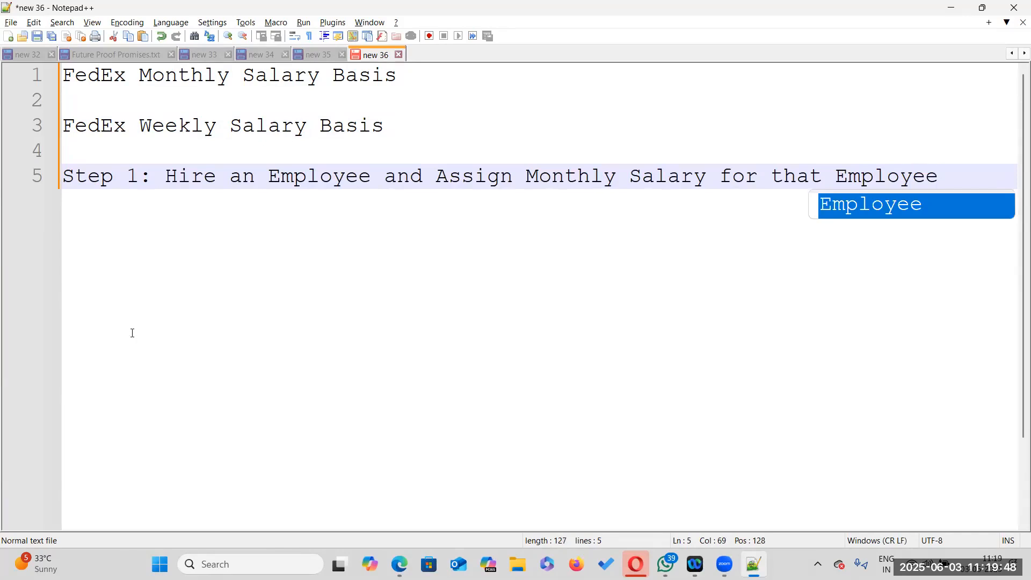
key(Escape)
drag(65, 175, 969, 170)
key(ctrl+c)
click(967, 173)
key(Return)
key(Return)
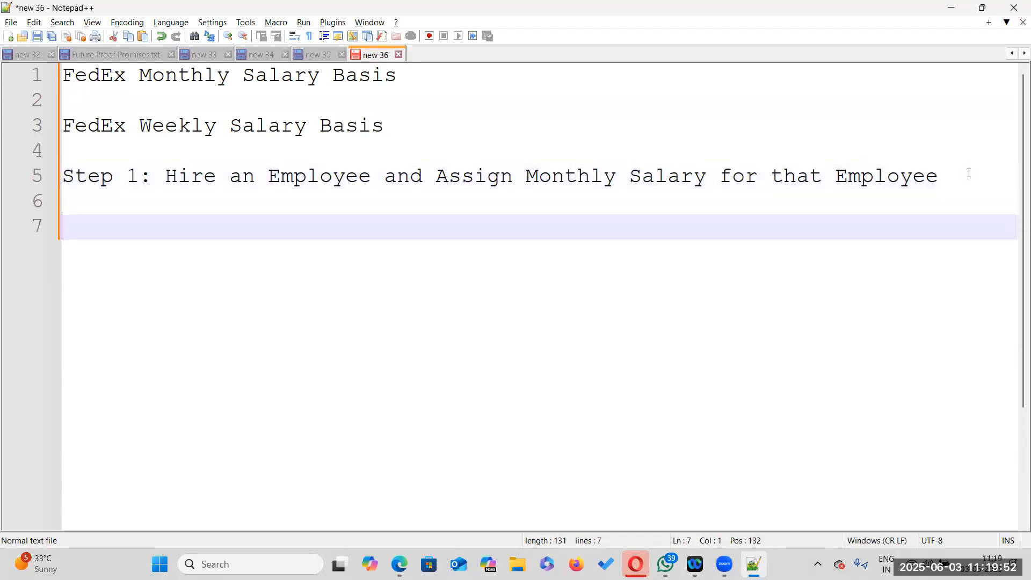
key(ctrl+v)
Edit the duplicated line to read Step 2 with Weekly instead of Monthly.
double_click(136, 226)
text(2)
key(End)
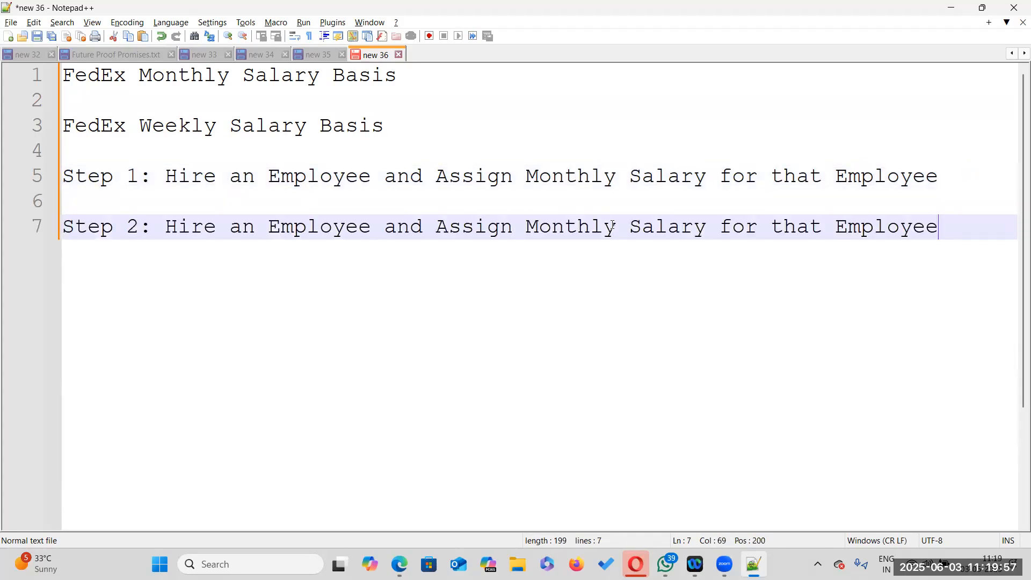
double_click(575, 226)
key(BackSpace)
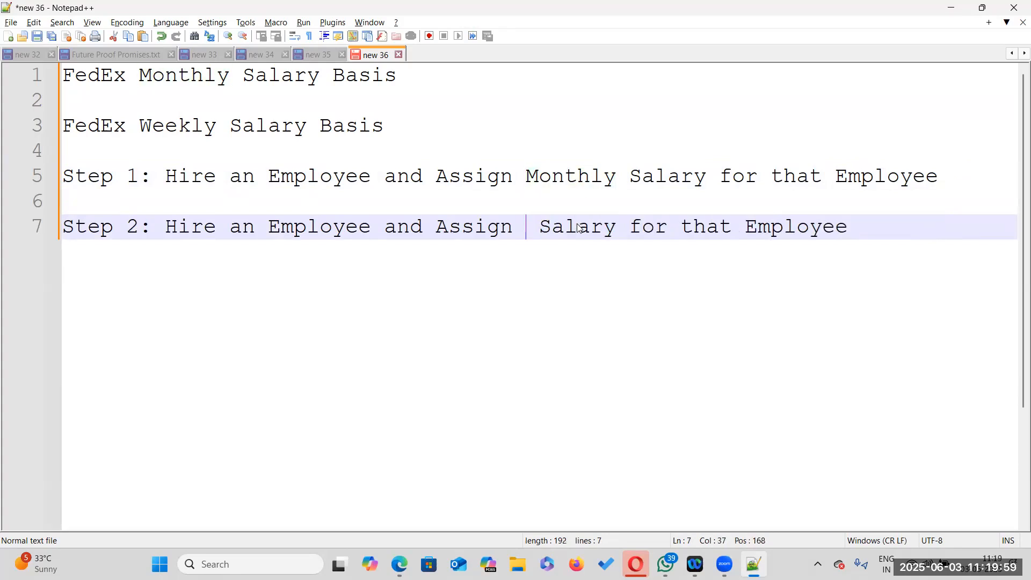
text(WEe)
key(BackSpace)
key(BackSpace)
text(eekly)
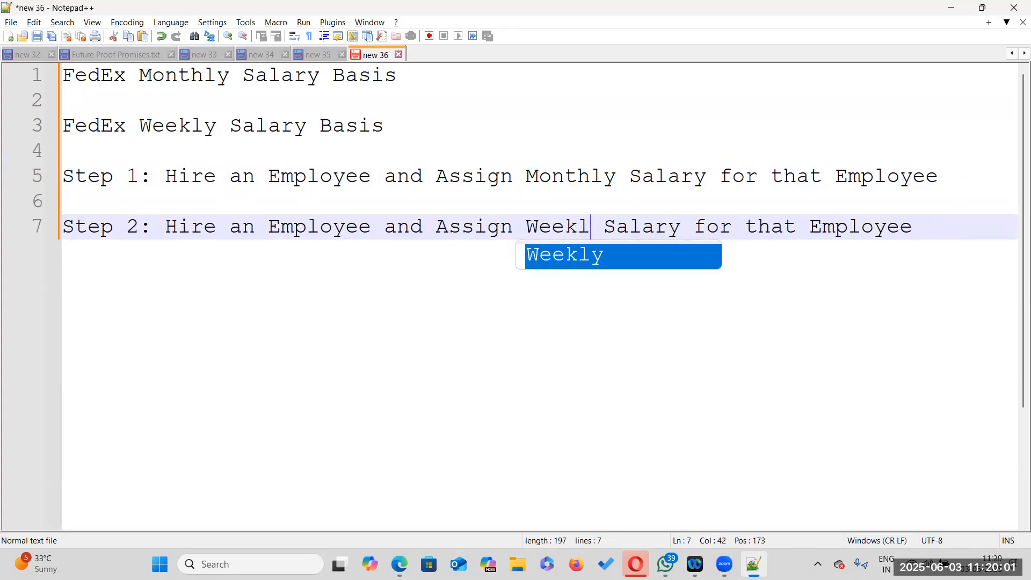
key(End)
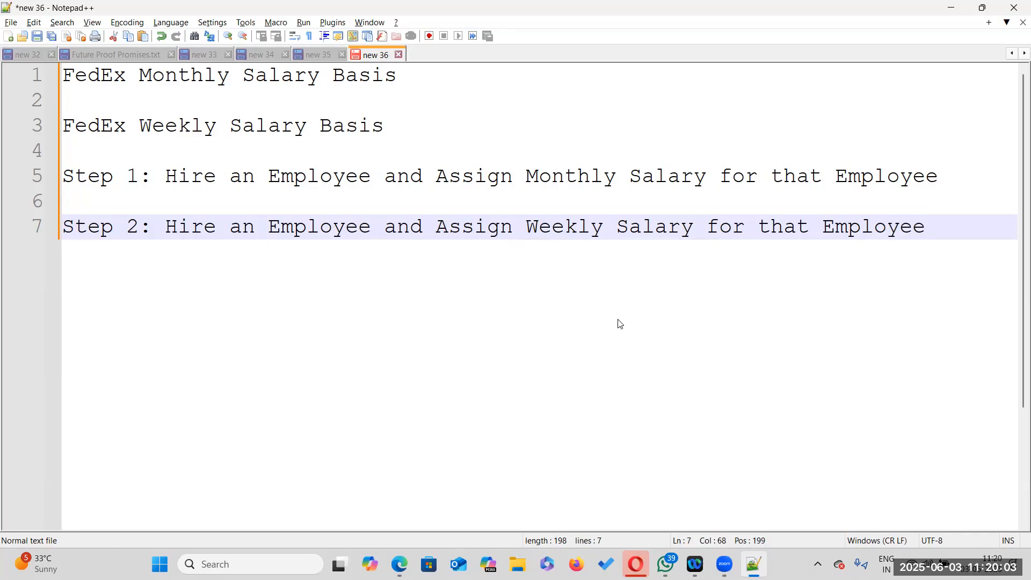
key(alt+Tab)
key(alt+Tab)
key(alt+Tab)
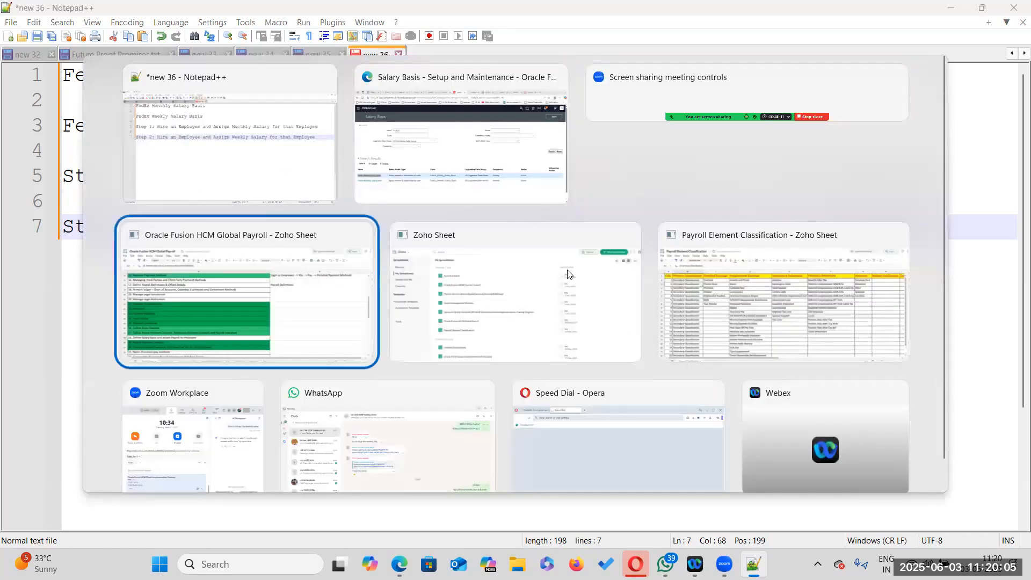
Leave salary basis search, start Hire an Employee under My Client Groups, and open fakexy.com.
key(alt+shift+Tab)
key(alt+shift+Tab)
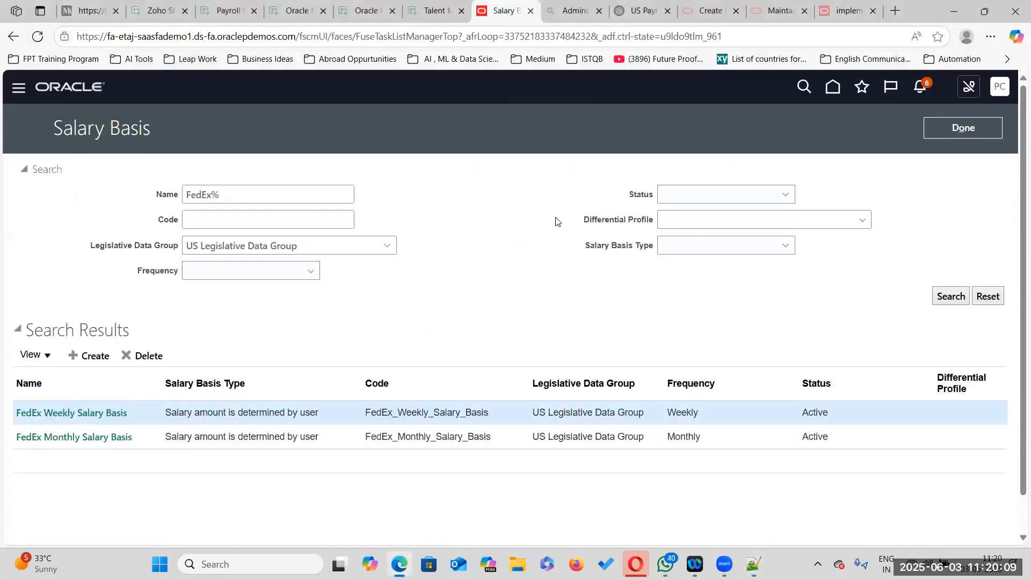
click(986, 129)
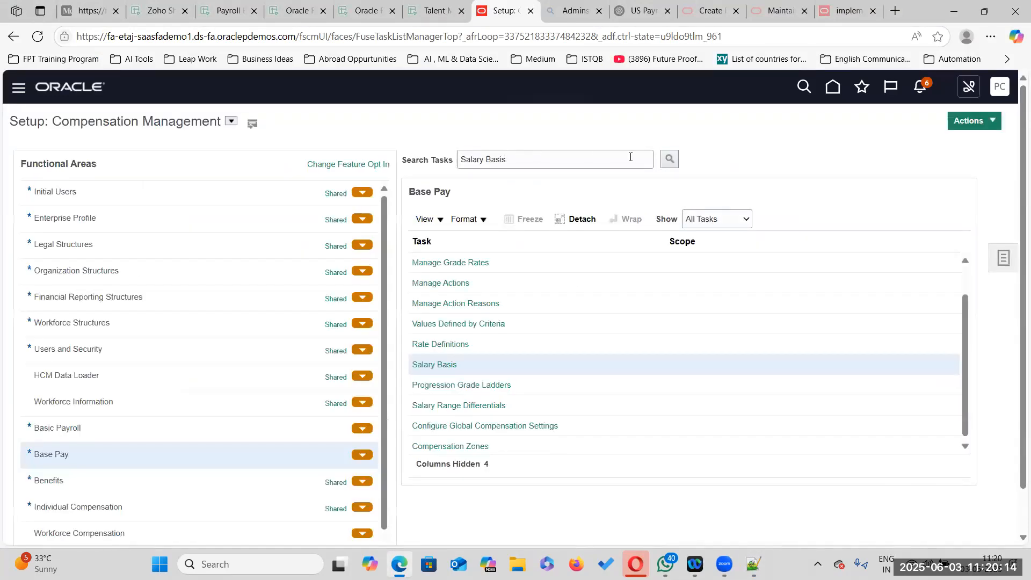
click(17, 89)
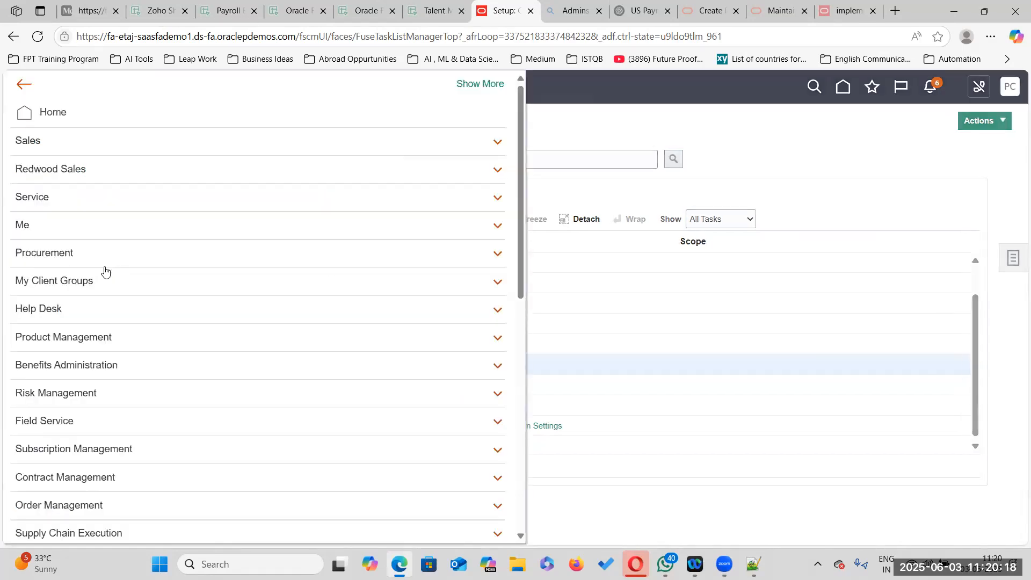
click(145, 285)
click(371, 294)
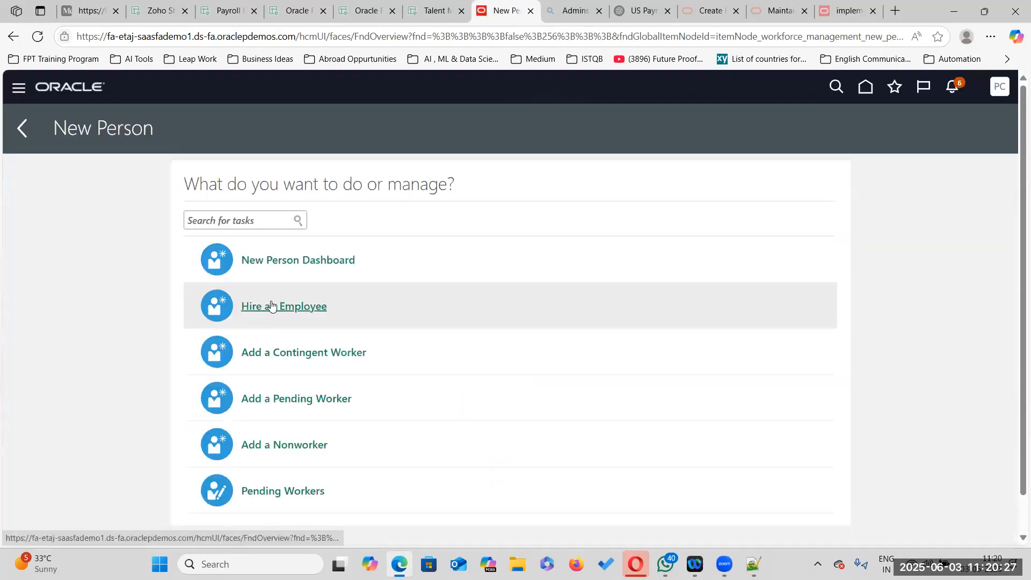
click(273, 305)
click(896, 11)
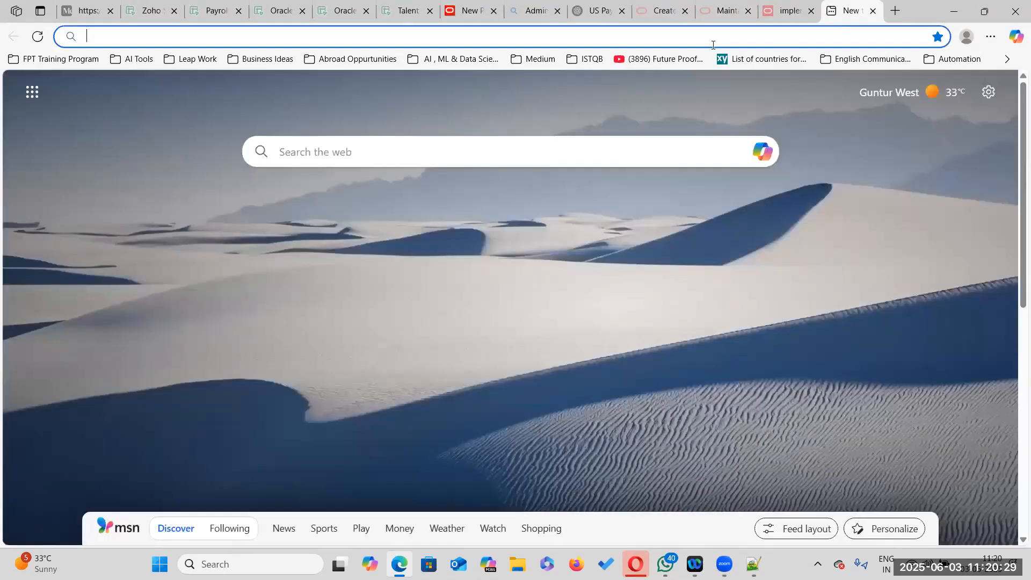
click(522, 38)
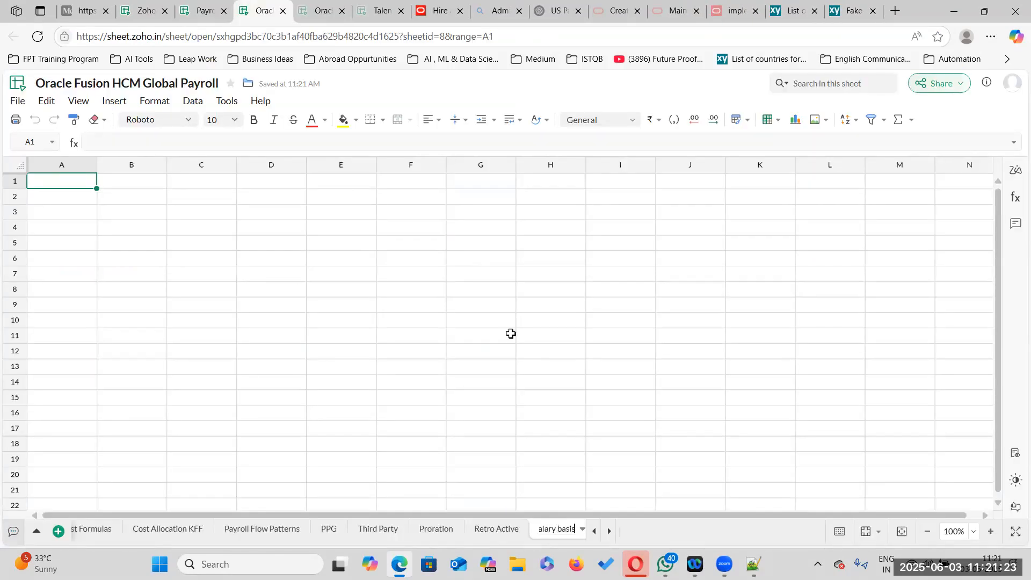
Name the sheet 'Salary basis' and add widened headings Monthly Salary (E3) and Weekly Salary (F3).
click(419, 198)
click(329, 211)
text(Monthly Sala)
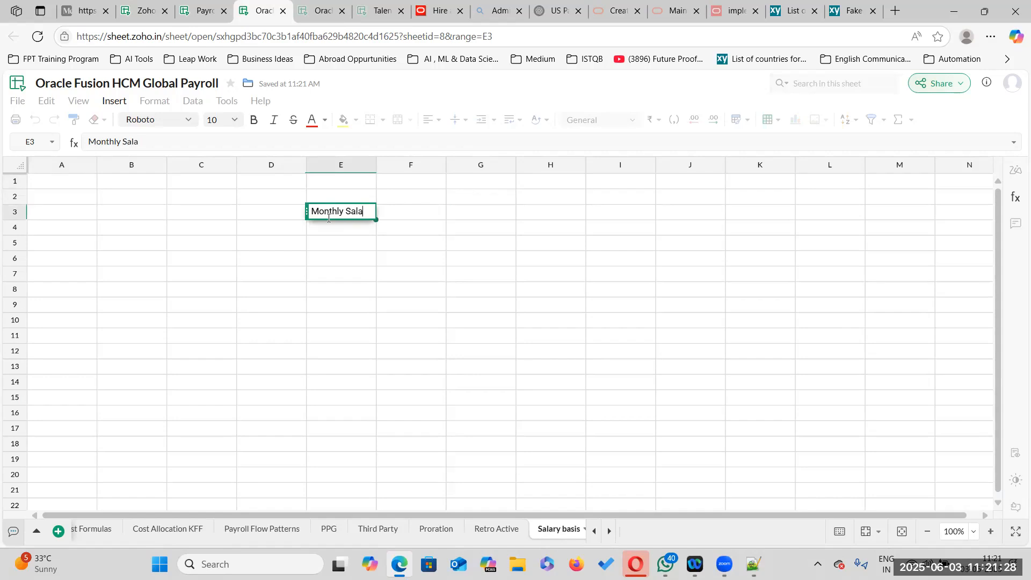
click(333, 268)
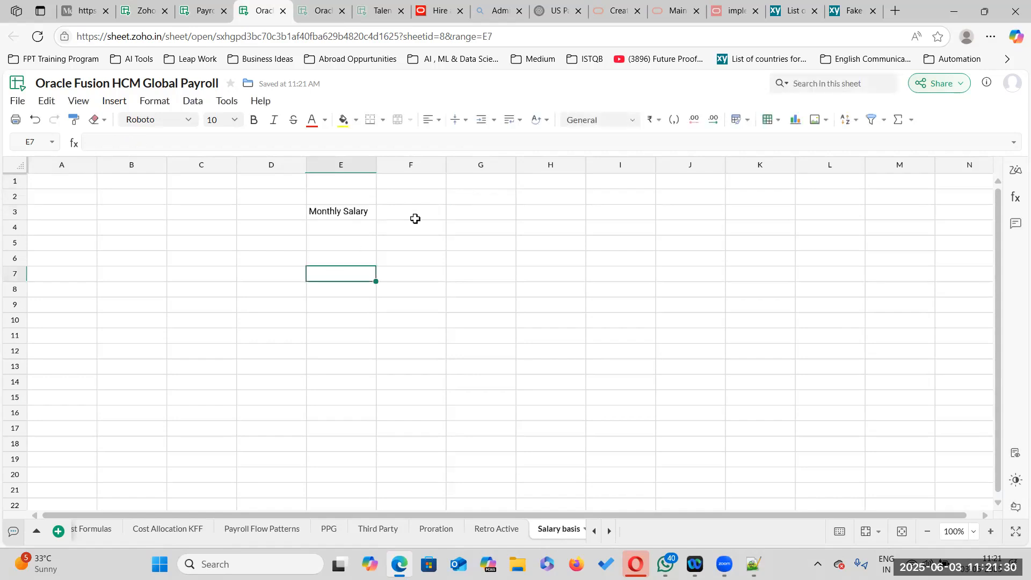
click(416, 215)
text(Wee)
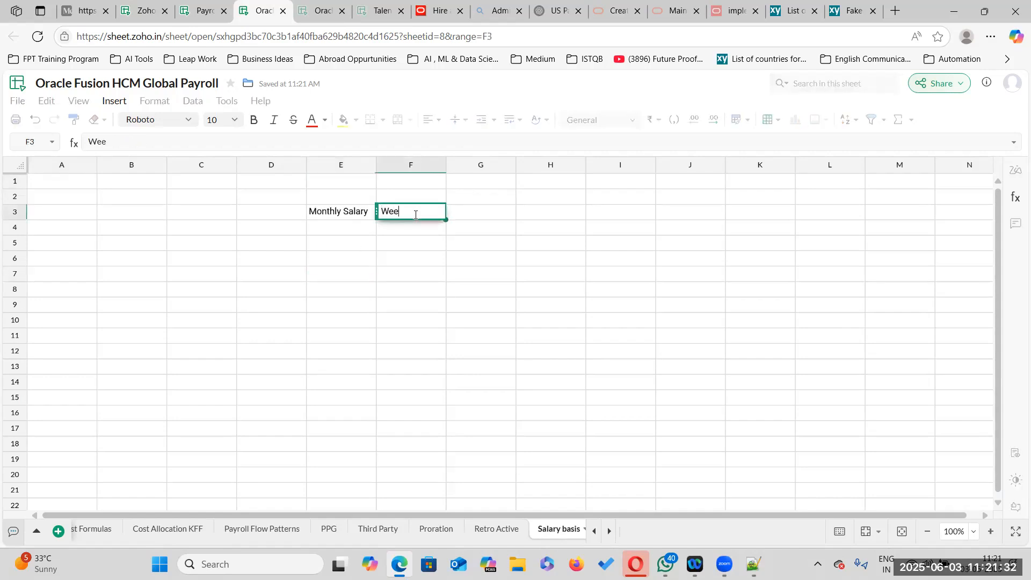
text(kly Salary)
click(416, 289)
drag(376, 165, 409, 165)
drag(478, 165, 585, 165)
Label D4 'Elements' and D5 'Salary Basis'.
click(240, 226)
text(Elements)
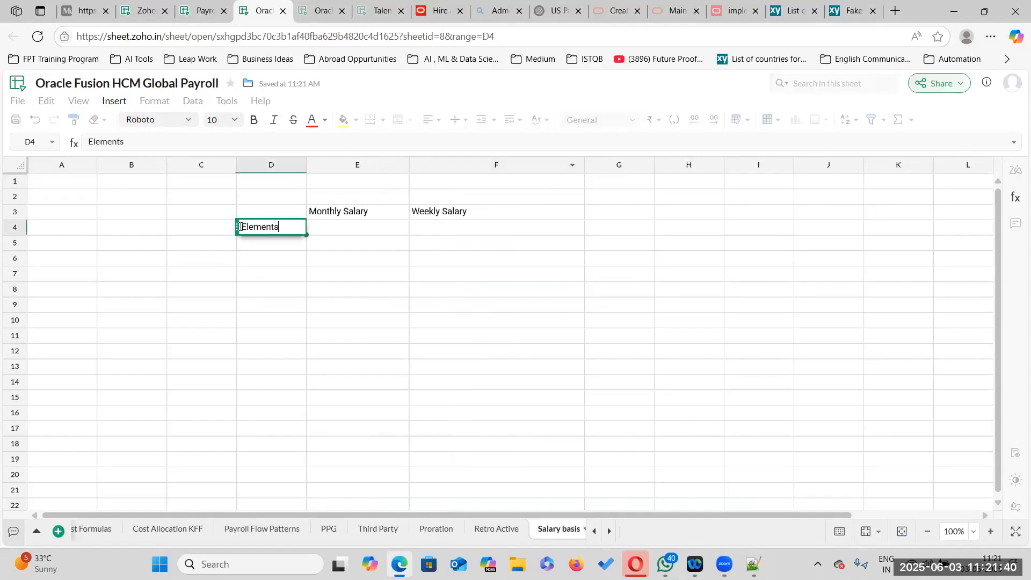
click(241, 245)
text(Salary Basis)
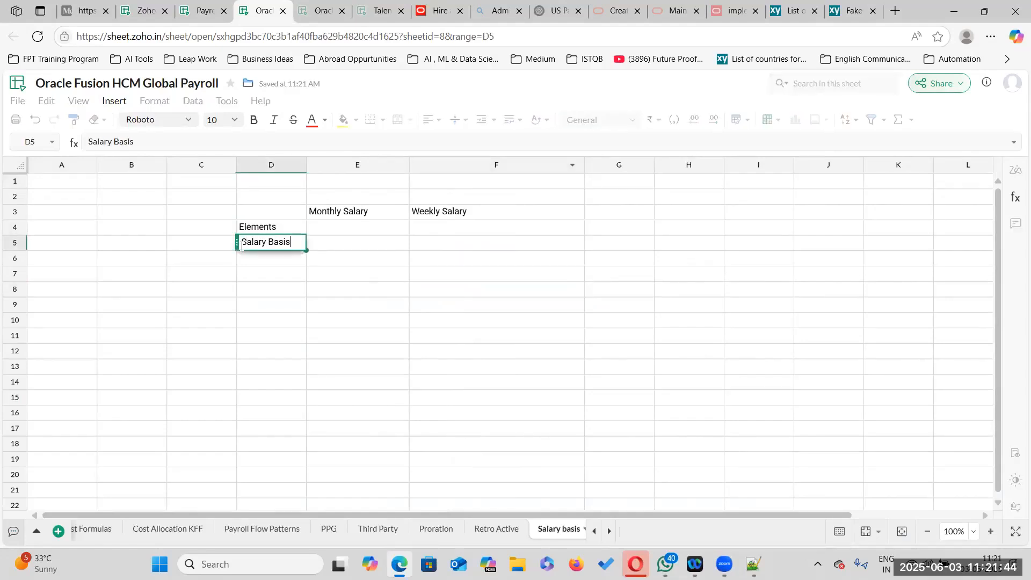
click(331, 270)
Put the FedEx Monthly Salary Basis name from the notes into cell E5.
click(344, 226)
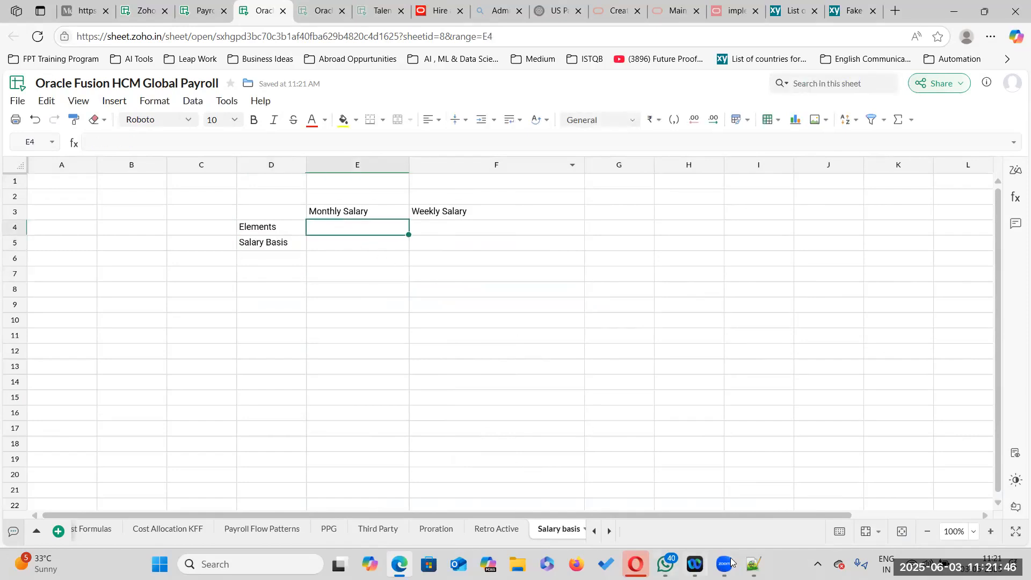
click(754, 564)
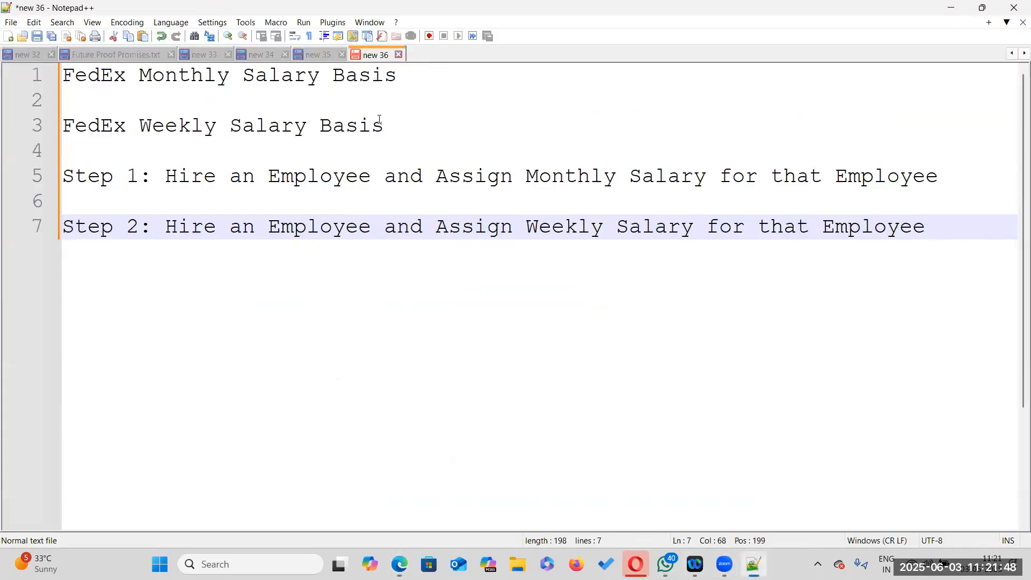
drag(396, 76, 64, 75)
key(ctrl+c)
key(alt+Tab)
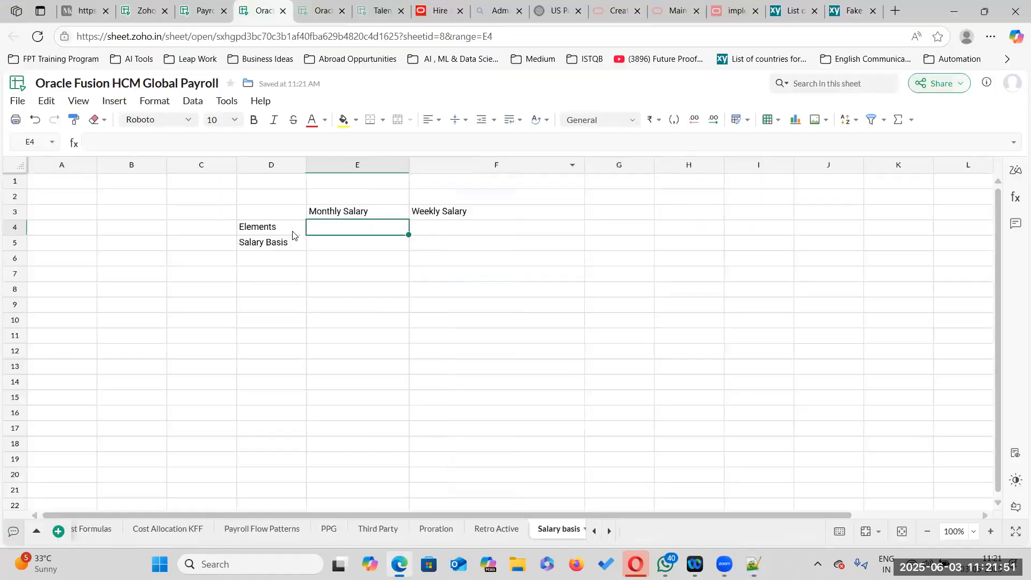
double_click(321, 223)
key(ctrl+v)
click(344, 277)
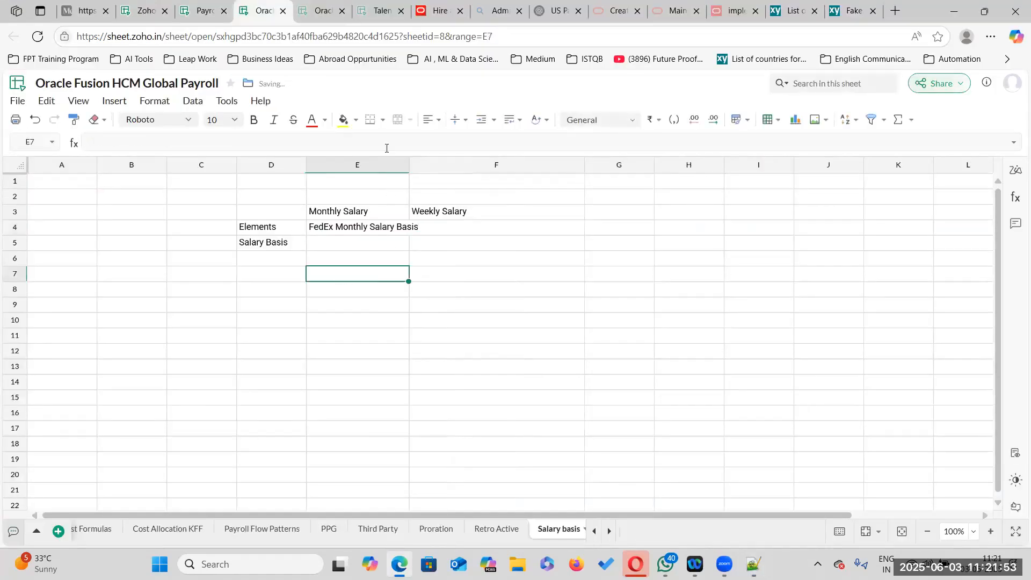
click(316, 227)
key(ctrl+c)
click(331, 239)
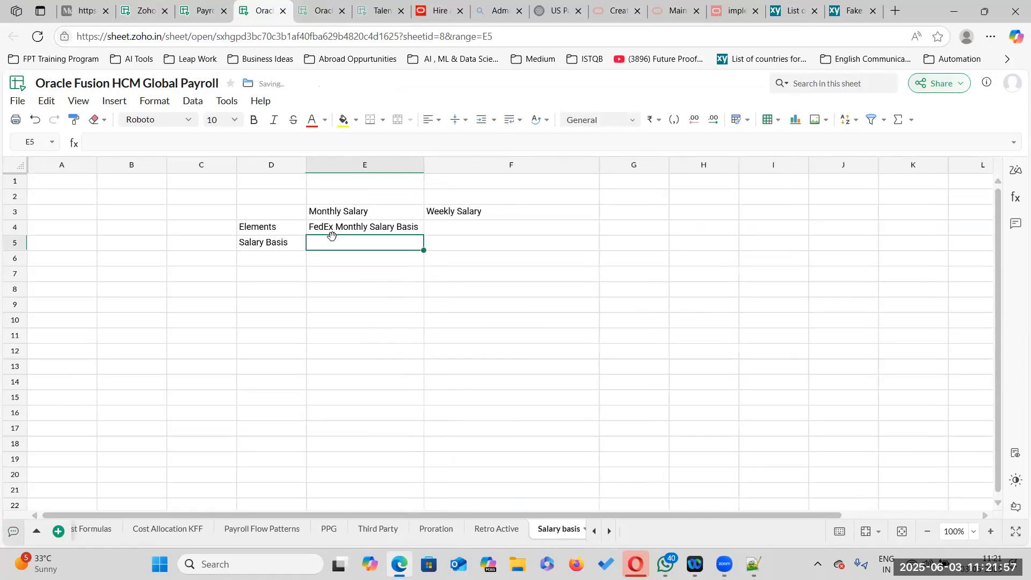
key(ctrl+v)
click(372, 226)
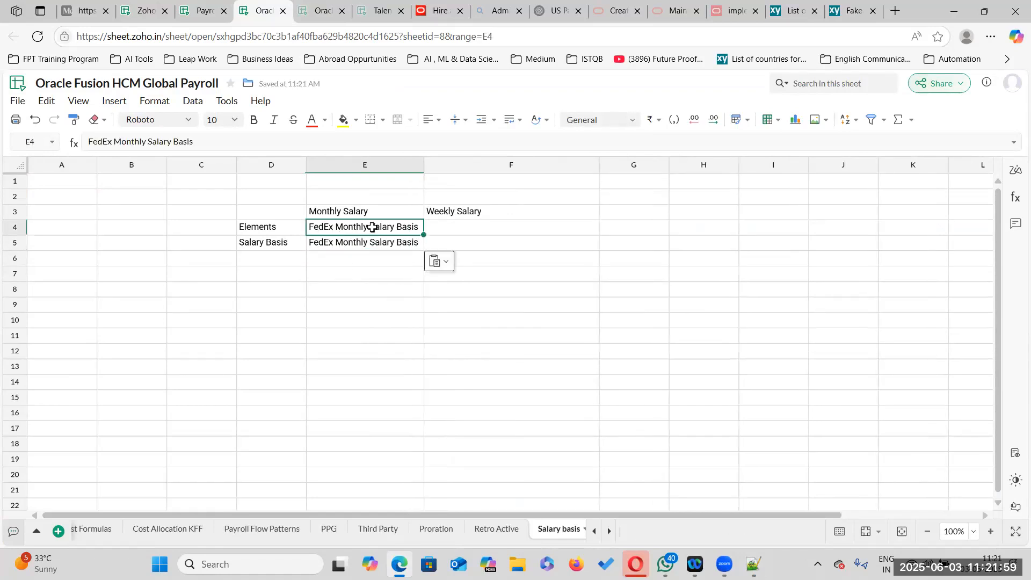
key(Delete)
Put the FedEx Weekly Salary Basis name from the notes into cell F5.
click(444, 242)
key(alt+Tab)
drag(390, 126, 5, 118)
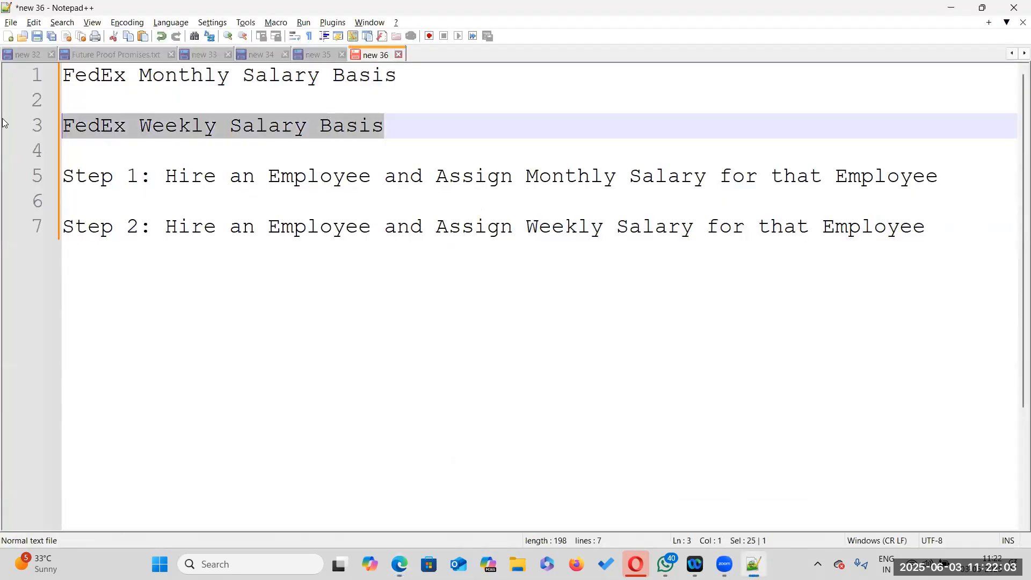
key(ctrl+c)
key(alt+Tab)
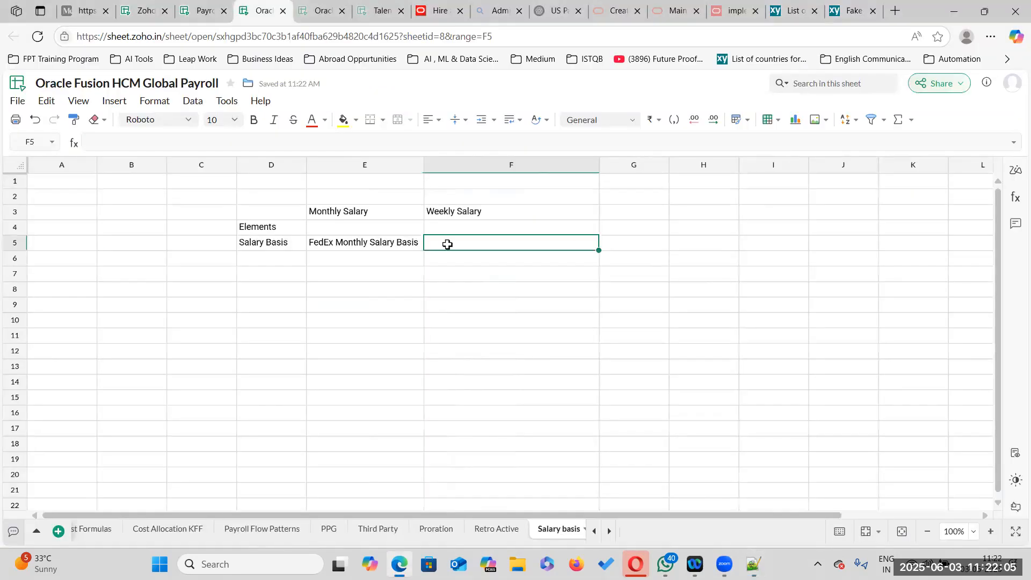
double_click(447, 243)
key(ctrl+v)
click(463, 302)
click(383, 242)
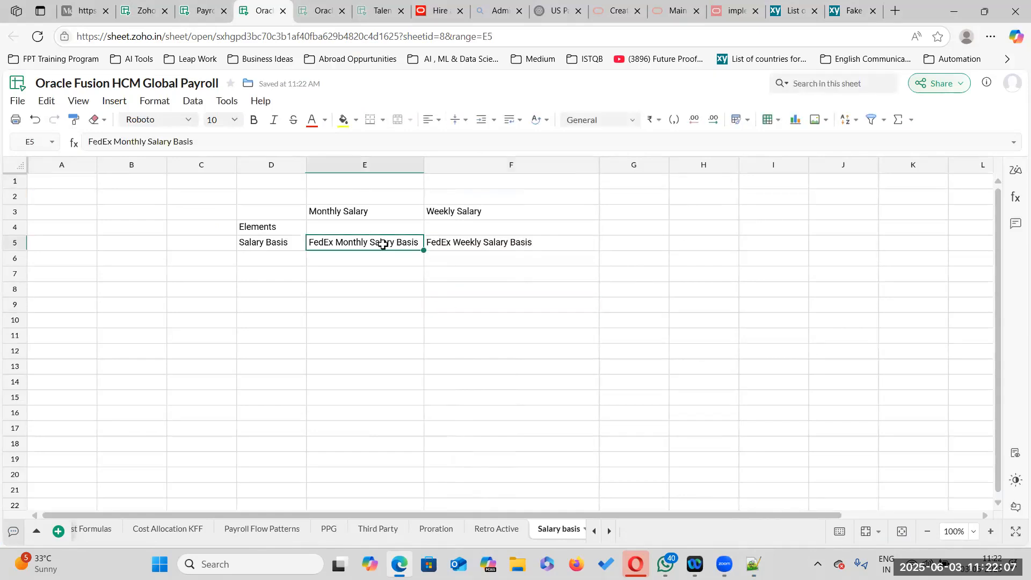
Enter 'Hire an Employee' in D7 and widen column D to fit.
click(374, 224)
click(477, 227)
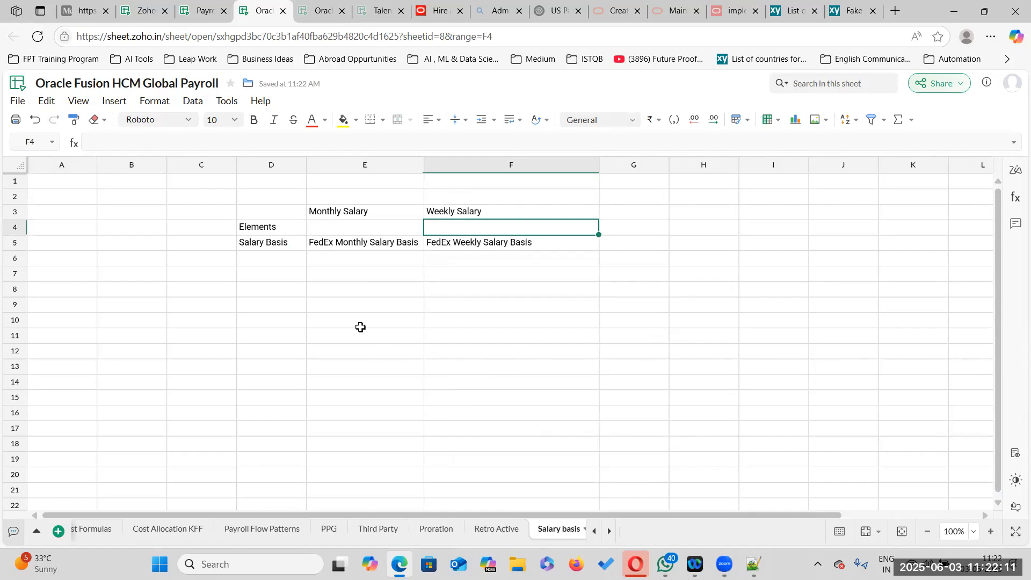
click(331, 278)
click(272, 275)
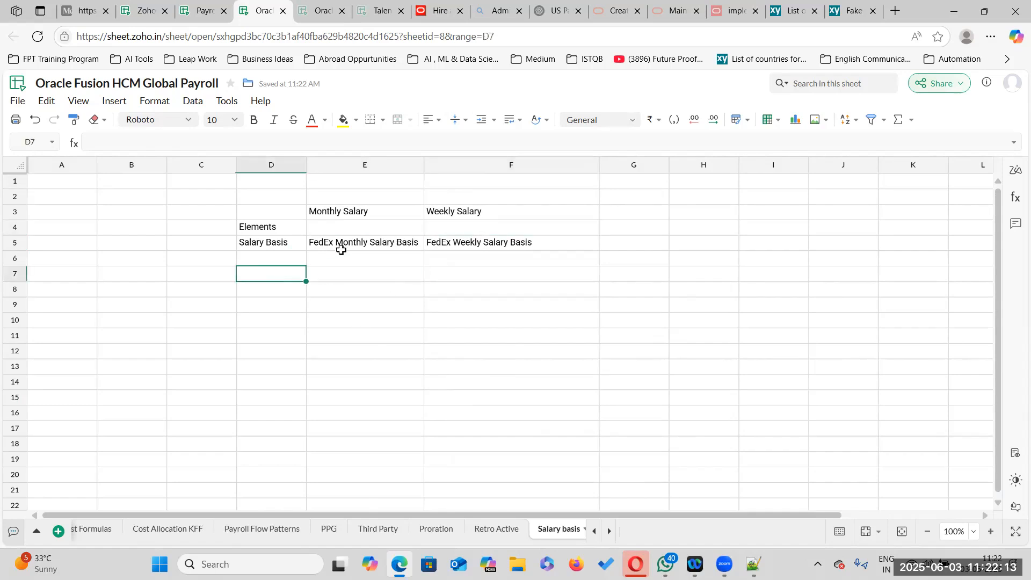
click(263, 258)
click(260, 276)
text(Hire an Employee)
click(336, 334)
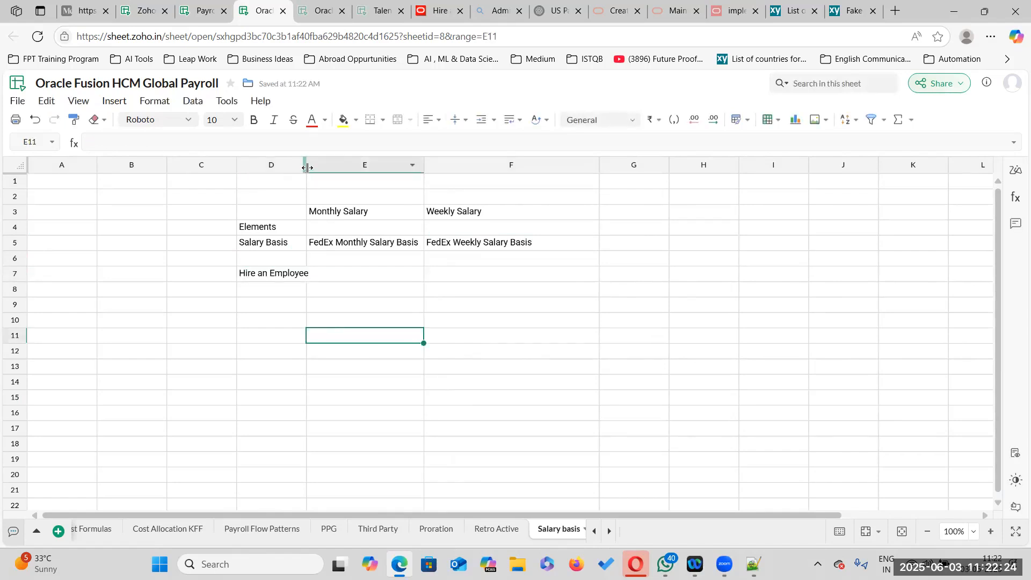
drag(308, 168, 315, 168)
Label the rows Step 1, Step 2 and Step 3 in column C.
click(470, 275)
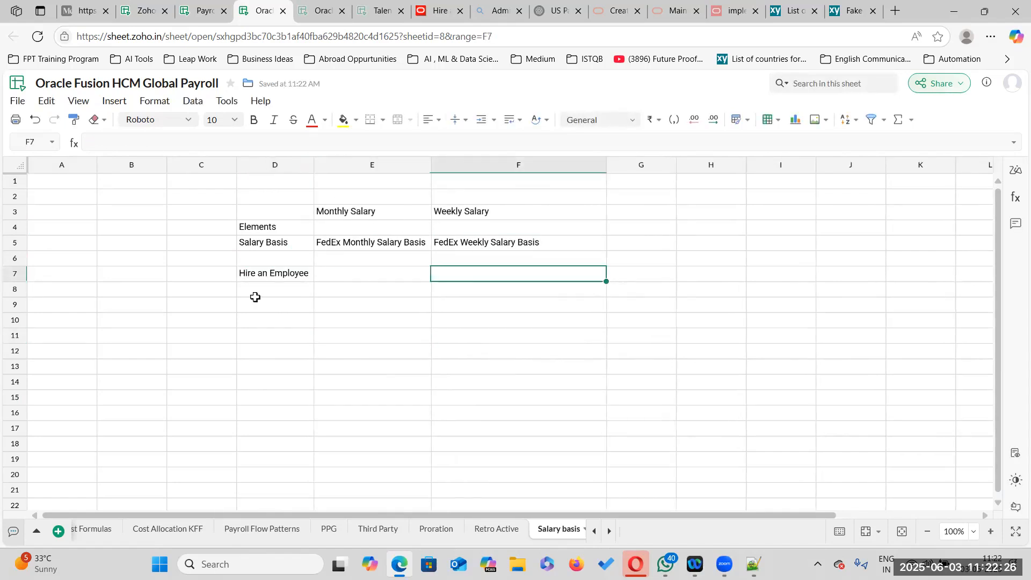
double_click(207, 225)
text(Step )
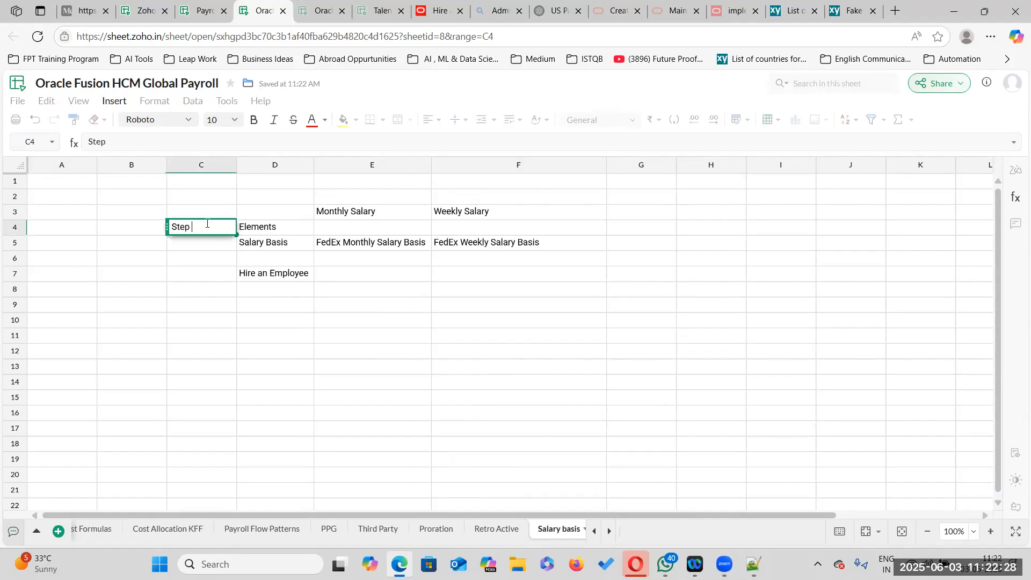
text(1)
click(202, 244)
text(Setep 2)
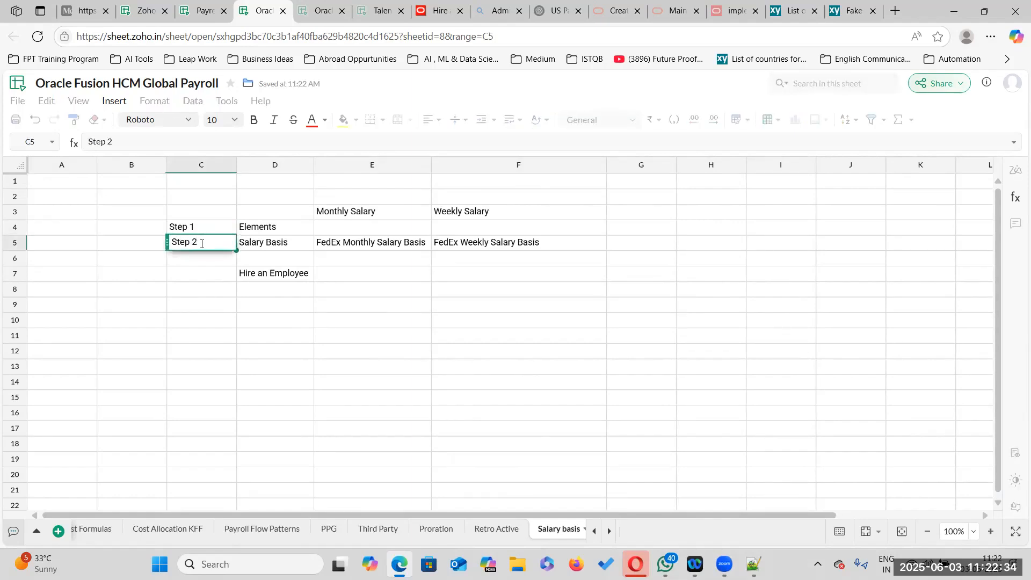
click(214, 271)
text(Step 3)
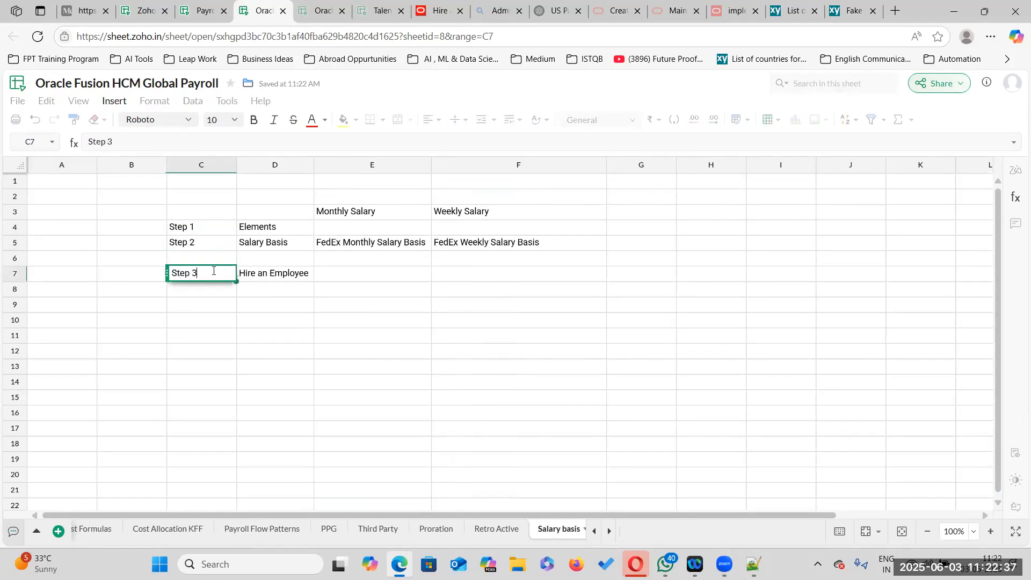
click(223, 300)
Insert a blank row below the Elements row and check the filled entries.
click(15, 230)
click(398, 338)
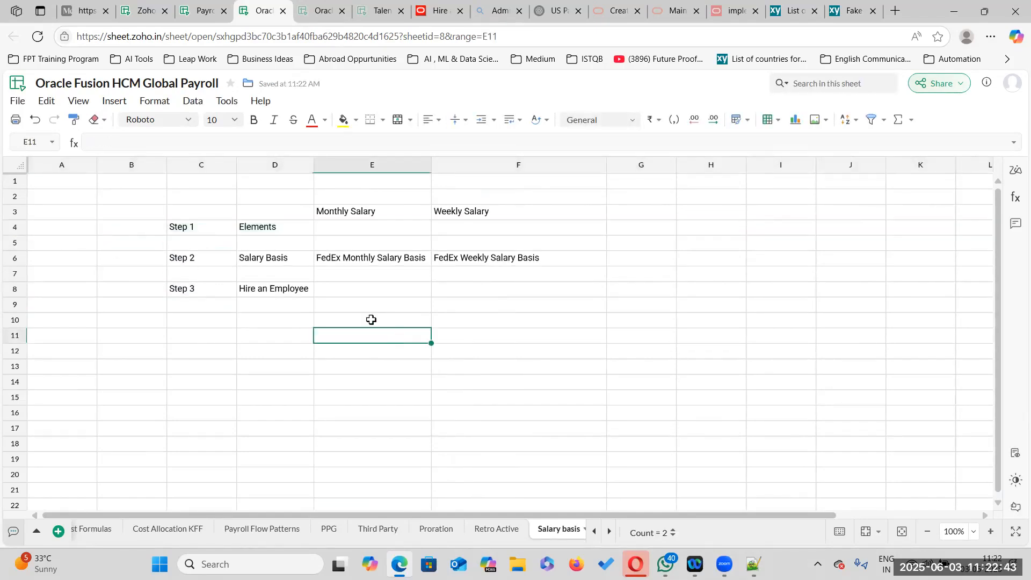
click(279, 226)
click(413, 228)
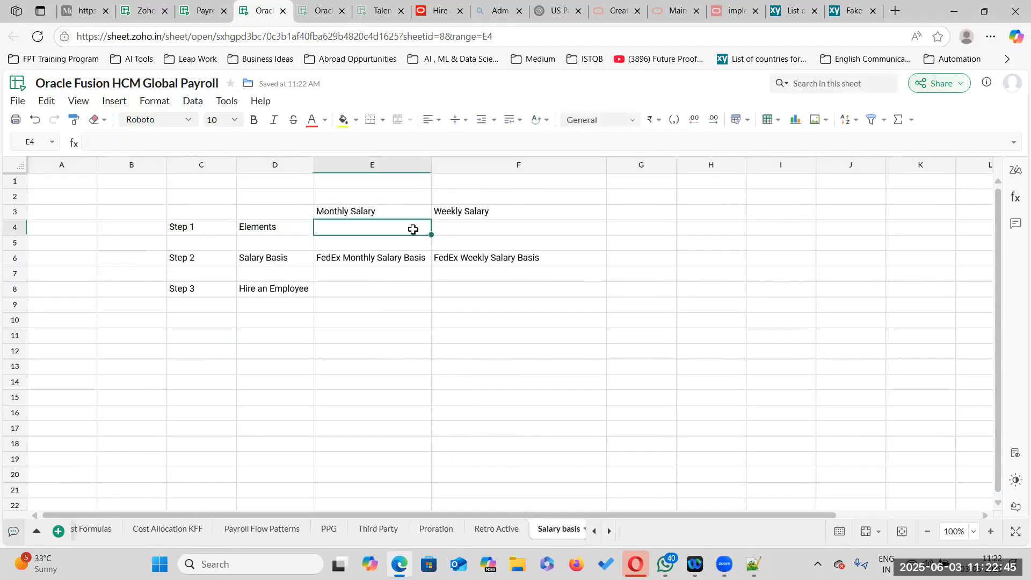
click(273, 260)
click(377, 257)
click(563, 260)
click(272, 292)
click(391, 291)
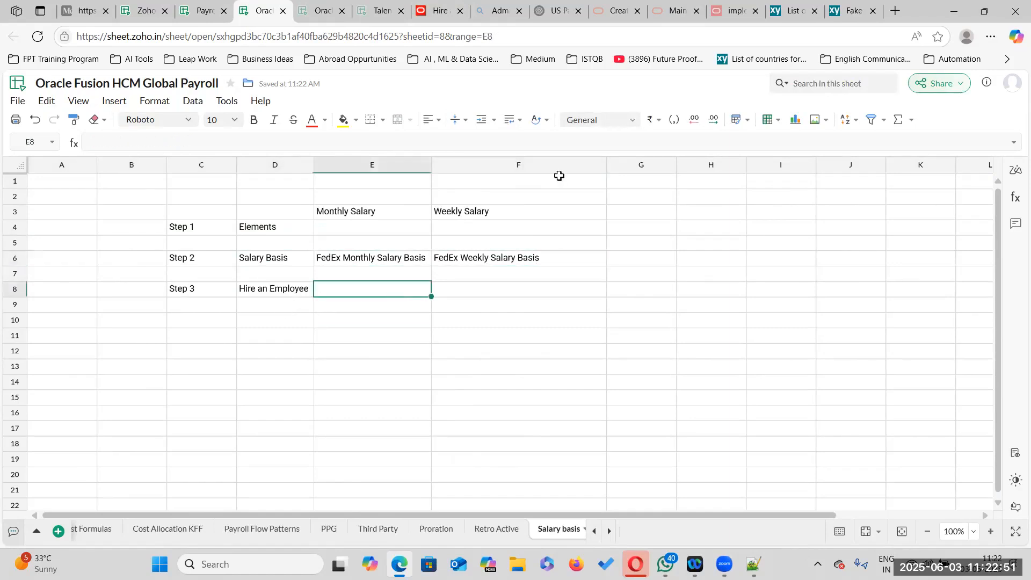
click(854, 11)
click(627, 319)
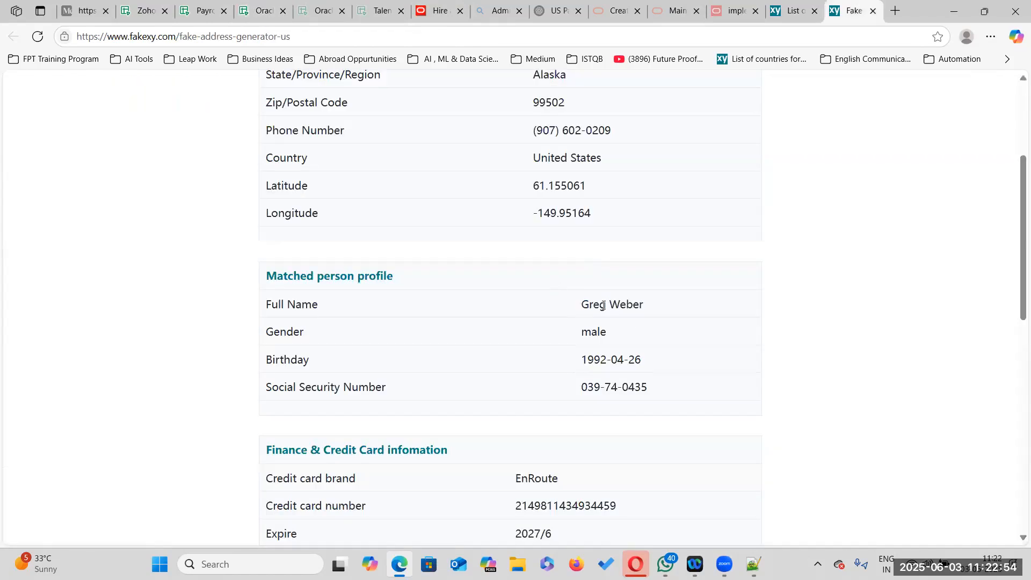
Pick January 1 (1/1/25) as the new hire's Hire Date.
click(440, 10)
click(338, 318)
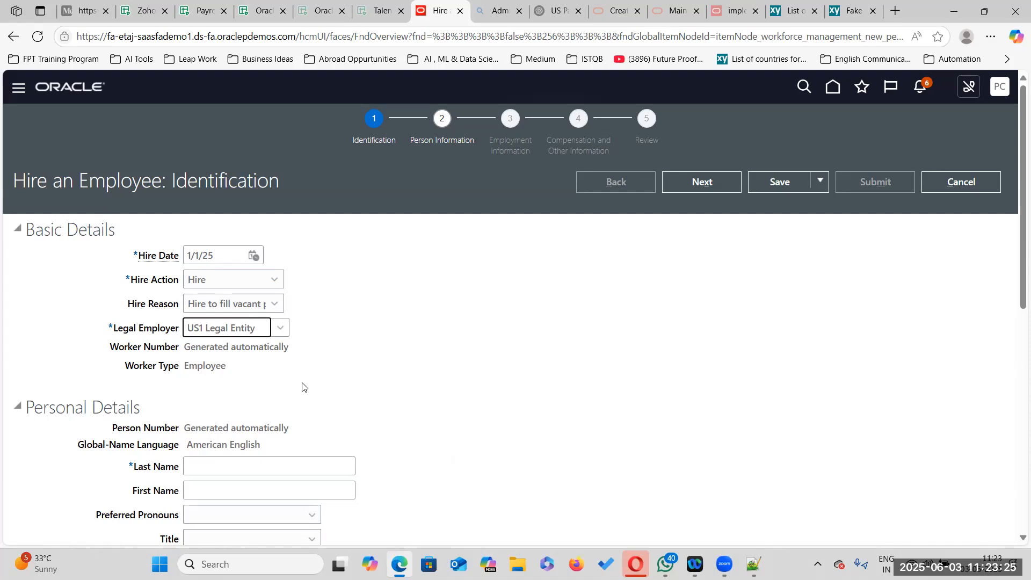
Copy the generated person's name into the hire form's First Name and Last Name fields.
scroll(335, 351, down, 2)
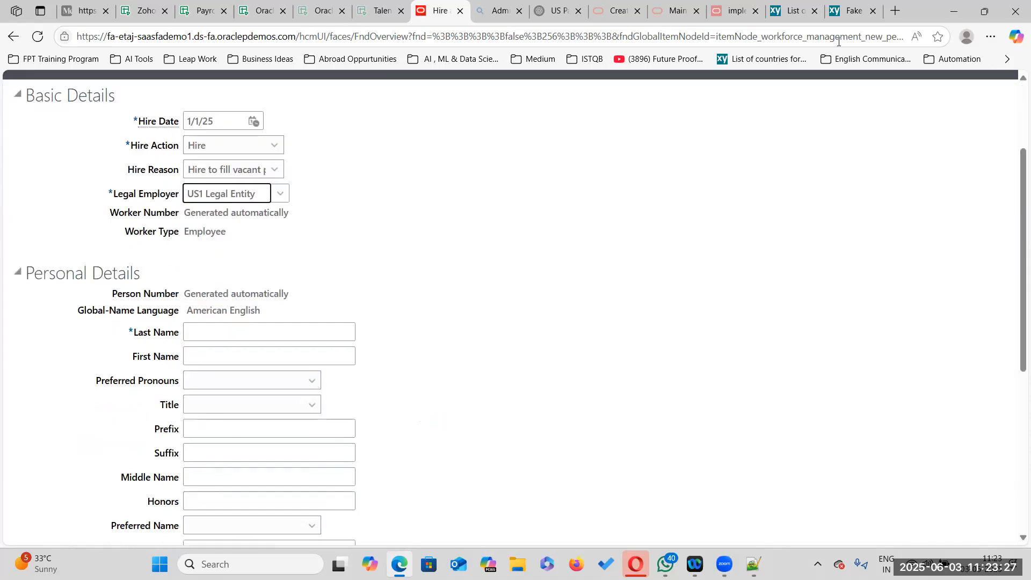
click(854, 11)
click(619, 310)
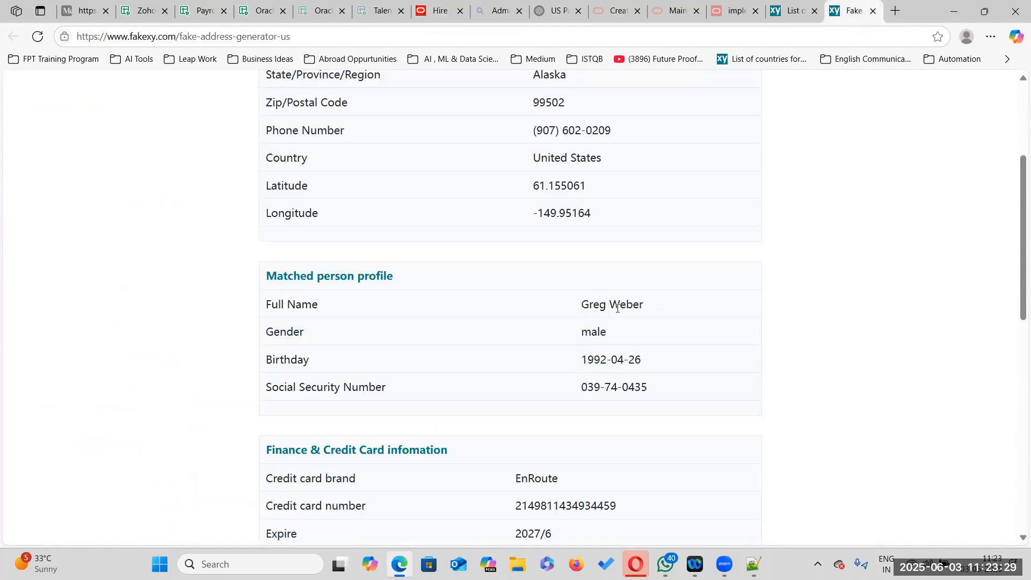
double_click(580, 308)
key(ctrl+c)
click(440, 11)
click(218, 355)
key(ctrl+v)
click(207, 327)
key(ctrl+v)
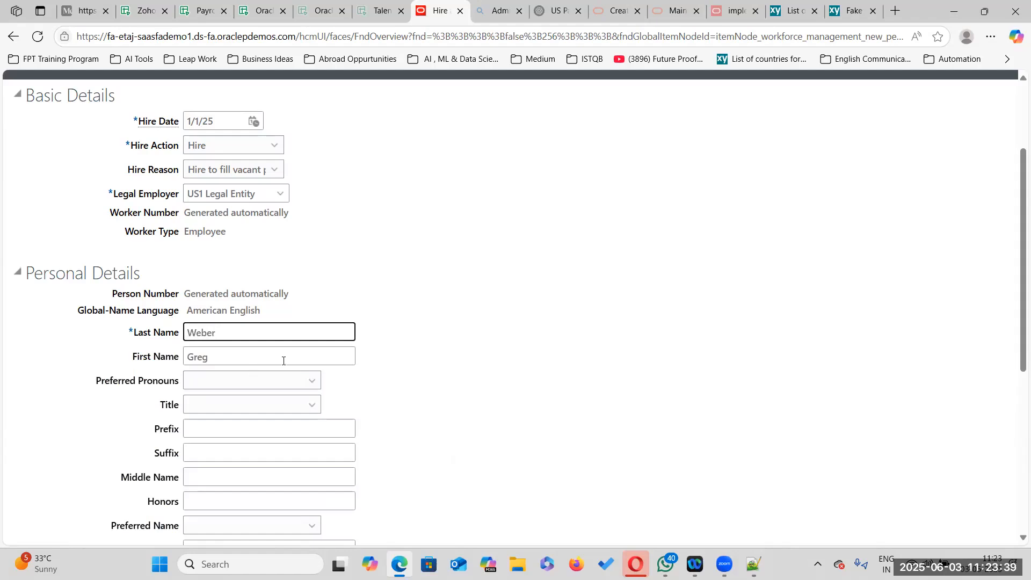
Set pronouns to He/Him, title Mr., gender Male, and date of birth 1/1/1985.
click(294, 380)
click(233, 433)
click(249, 405)
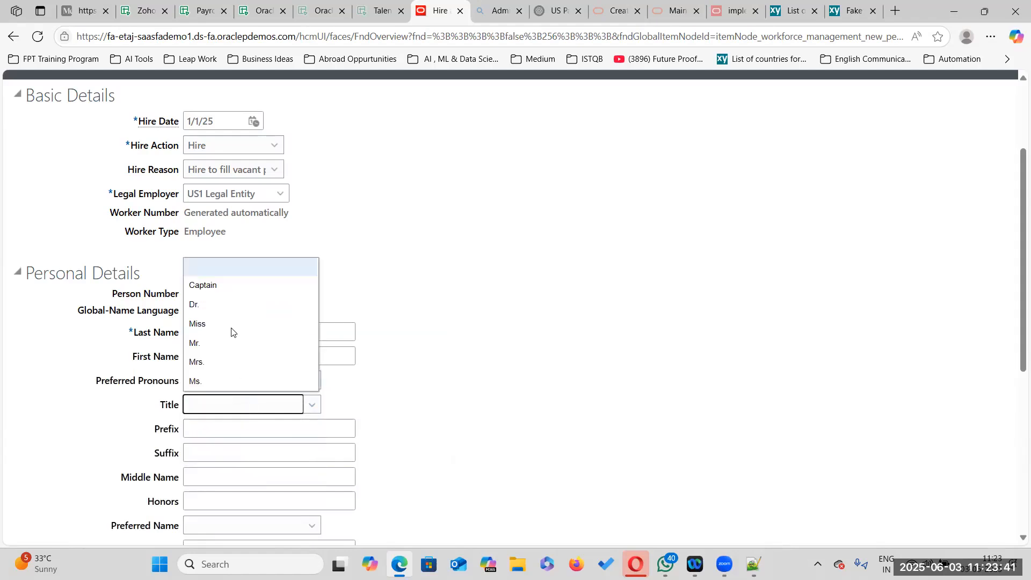
click(228, 343)
scroll(246, 337, down, 3)
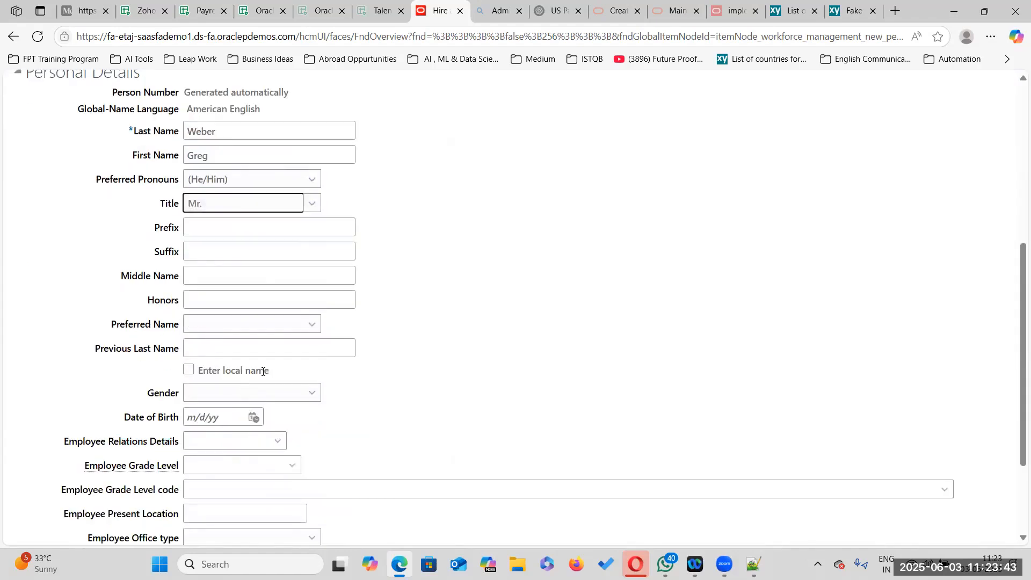
scroll(265, 370, down, 2)
click(283, 263)
click(233, 317)
click(210, 285)
text(1)
text(/1/1985)
click(453, 304)
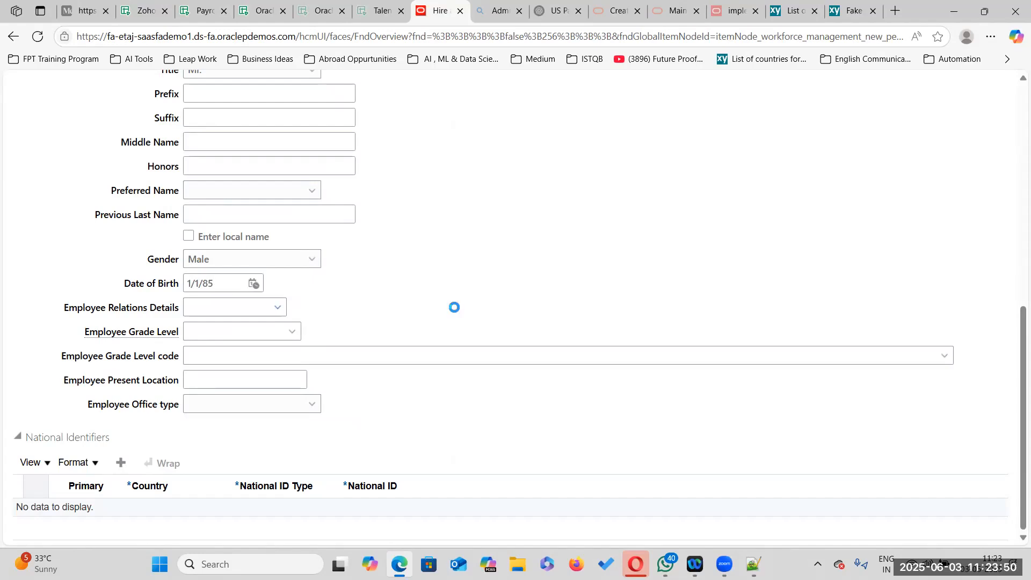
Add a Social Security Number national identifier with the generated ID number.
click(121, 463)
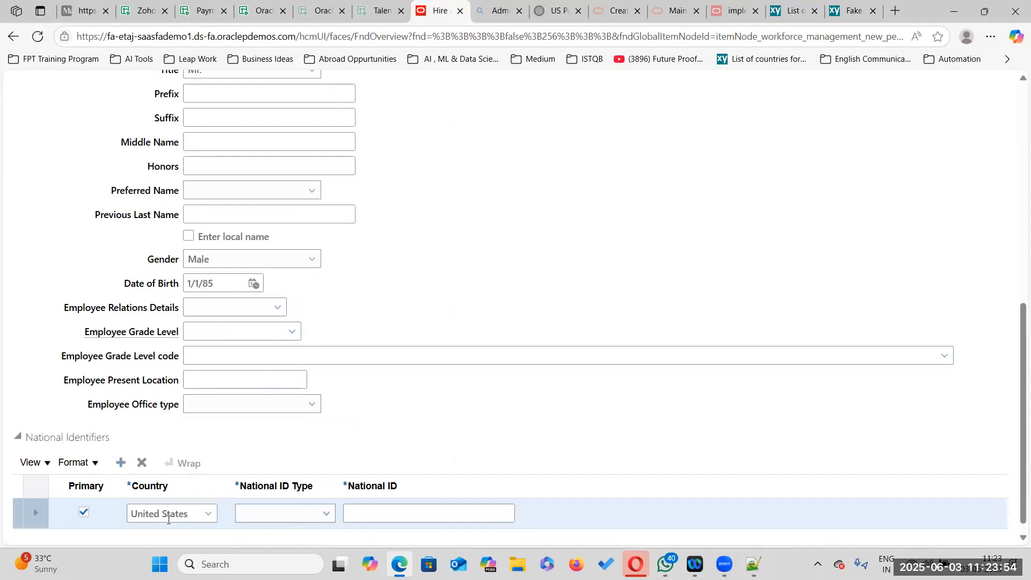
click(325, 515)
click(295, 473)
click(391, 517)
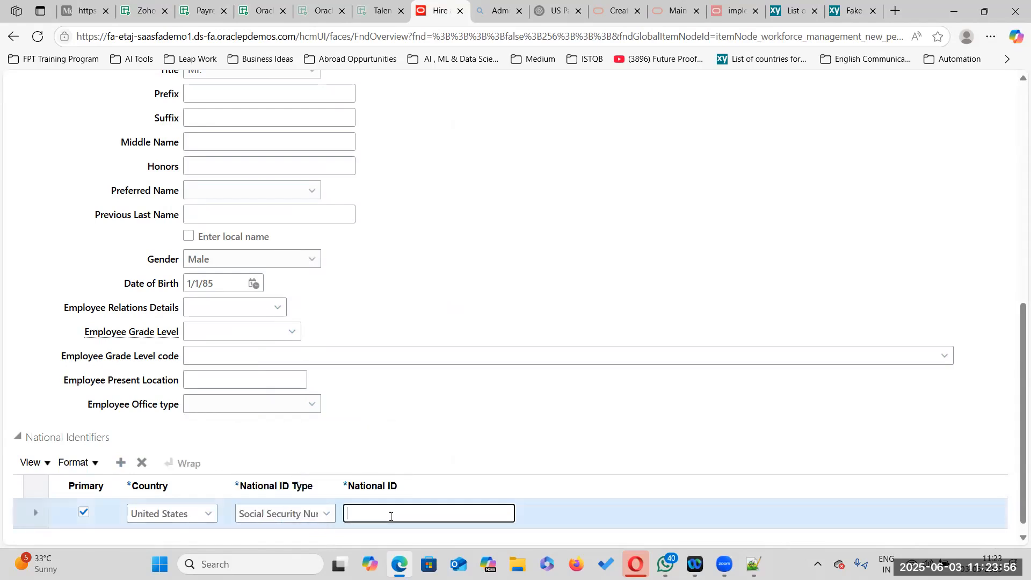
text(486-42-7854)
Advance to Person Information and copy the generated street address for Address Line 1.
scroll(615, 263, up, 15)
click(697, 187)
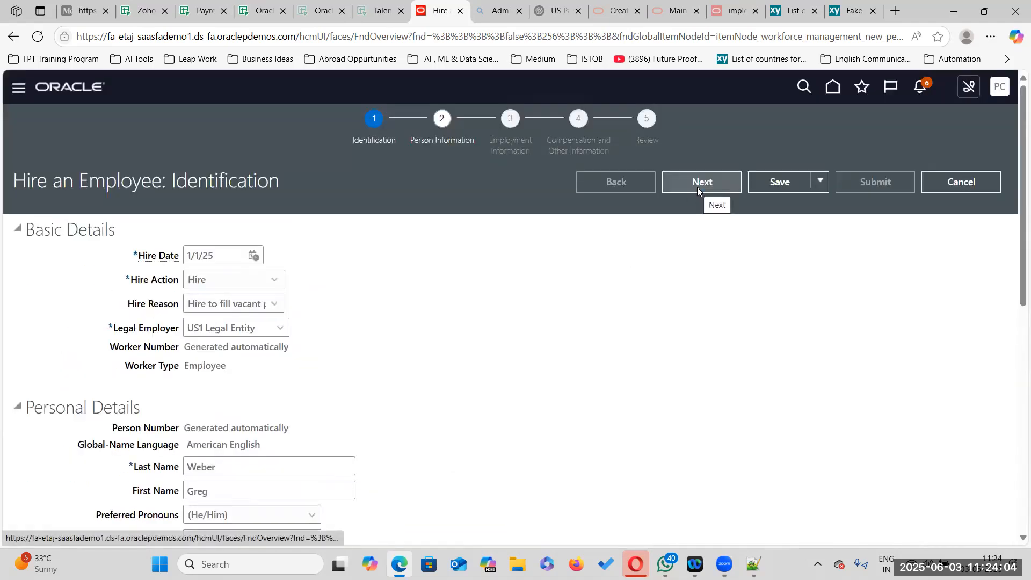
scroll(227, 176, down, 4)
click(228, 177)
key(ctrl+9)
scroll(584, 246, up, 4)
drag(535, 220, 626, 219)
key(ctrl+7)
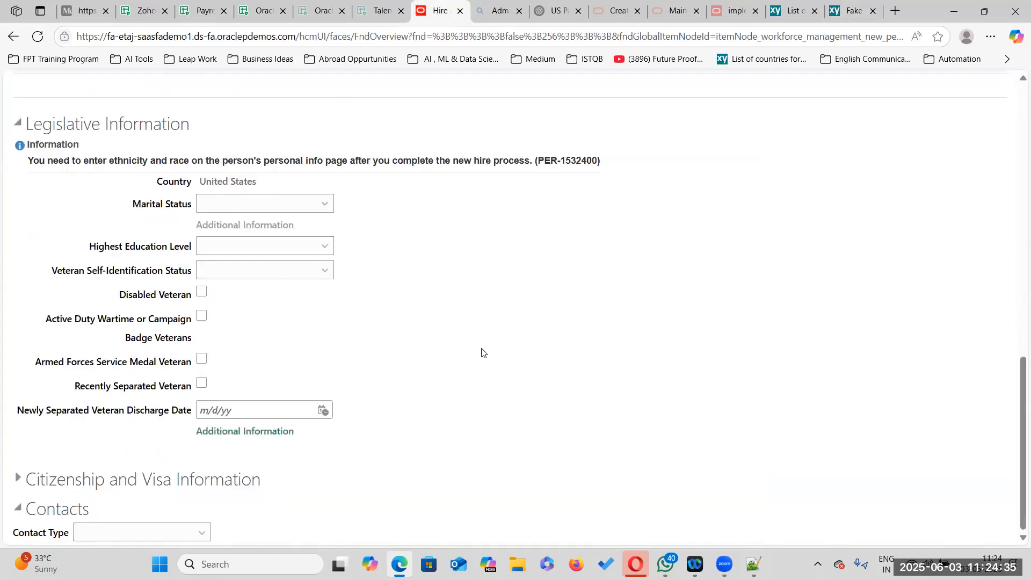
scroll(481, 350, up, 4)
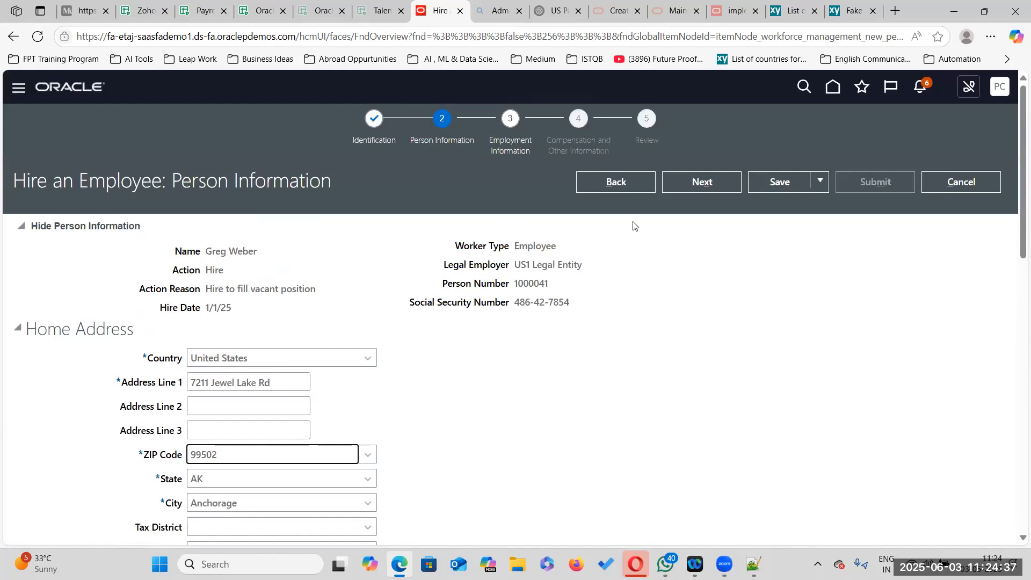
Advance to Employment Information and choose the US1 Business Unit.
click(702, 182)
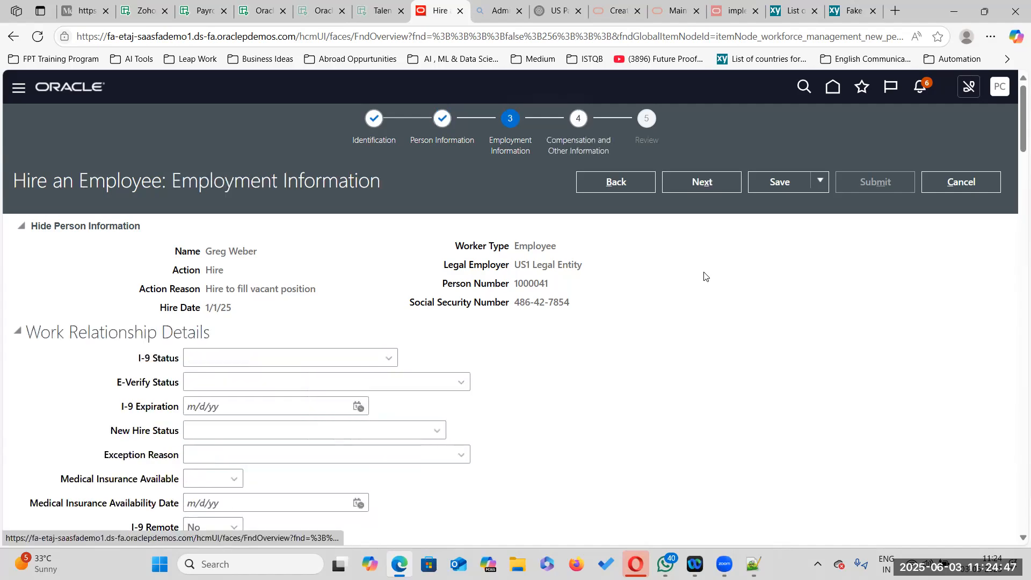
scroll(430, 403, down, 5)
scroll(427, 404, down, 5)
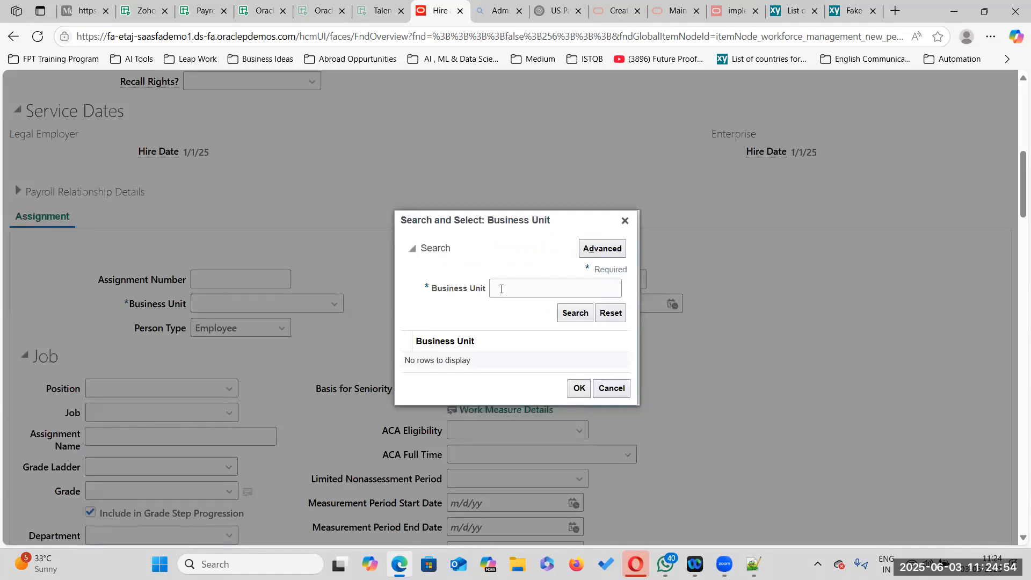
click(502, 289)
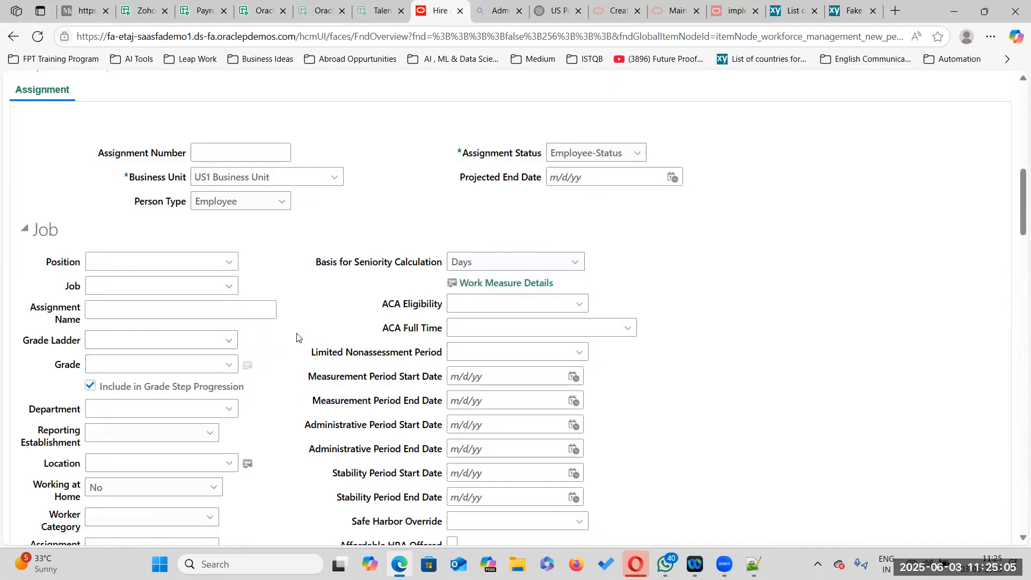
click(295, 333)
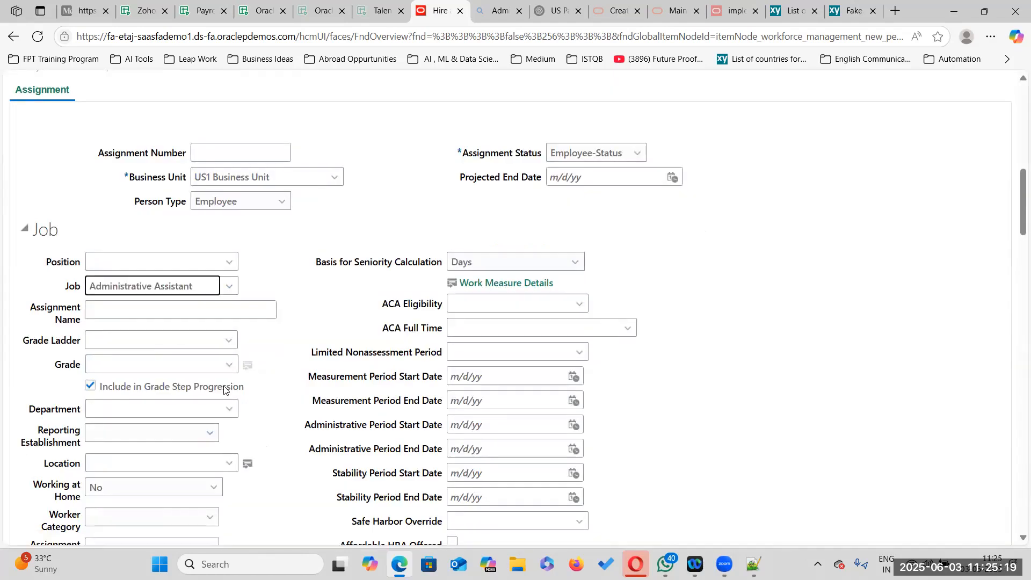
Search for 'Redwood' and set the assignment location to Redwood City.
scroll(208, 326, down, 3)
click(229, 328)
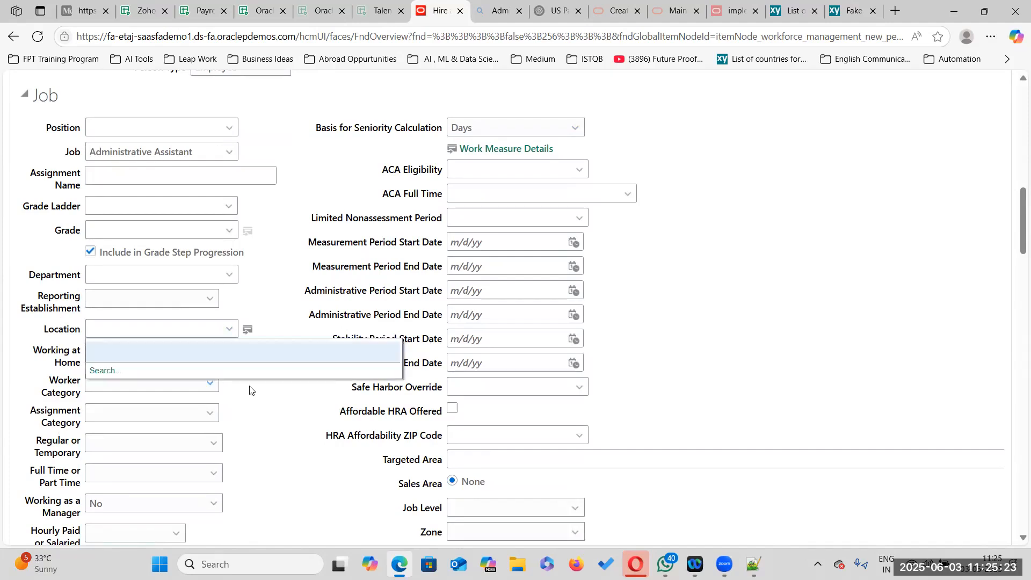
click(103, 371)
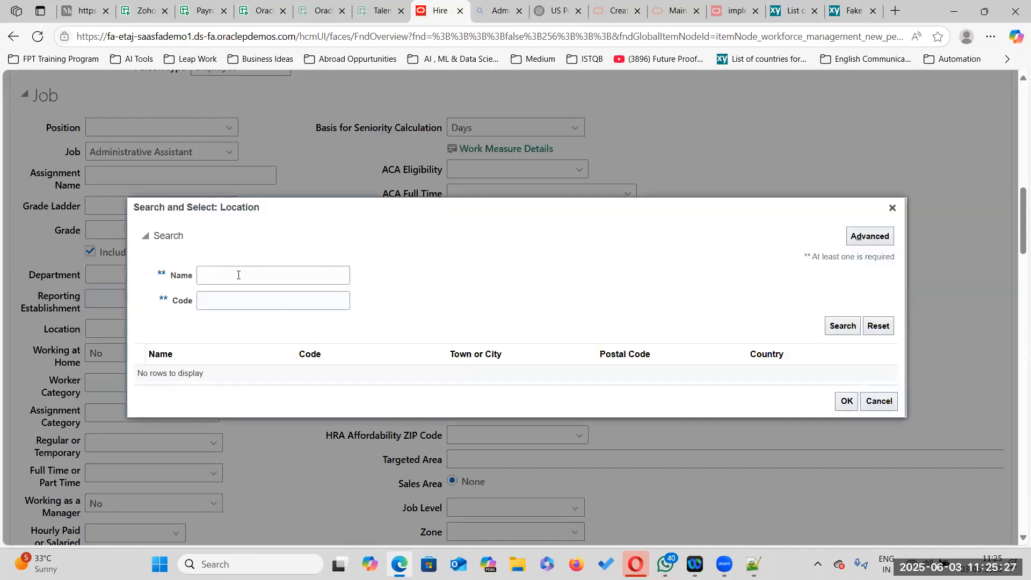
click(238, 275)
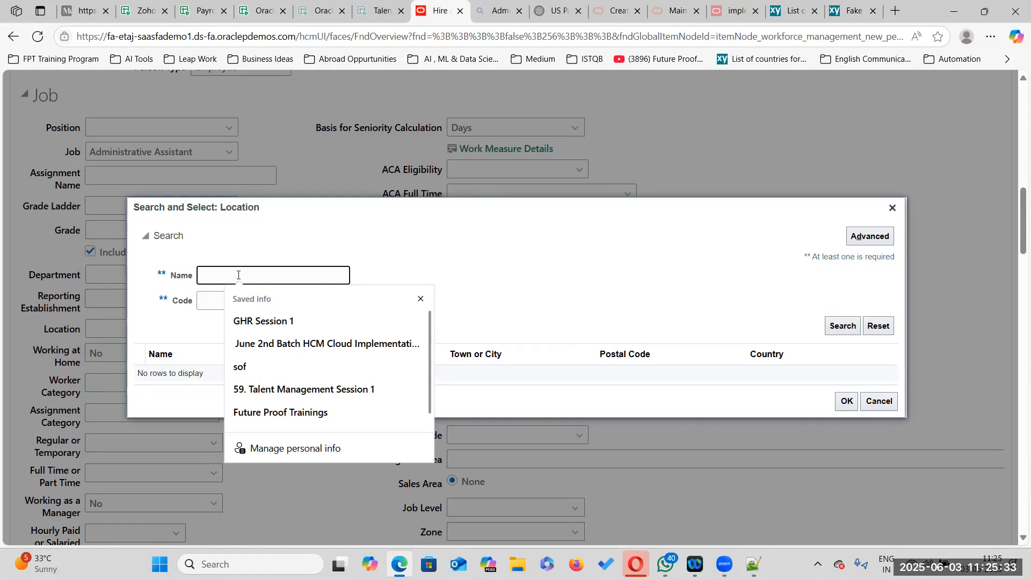
text(Re)
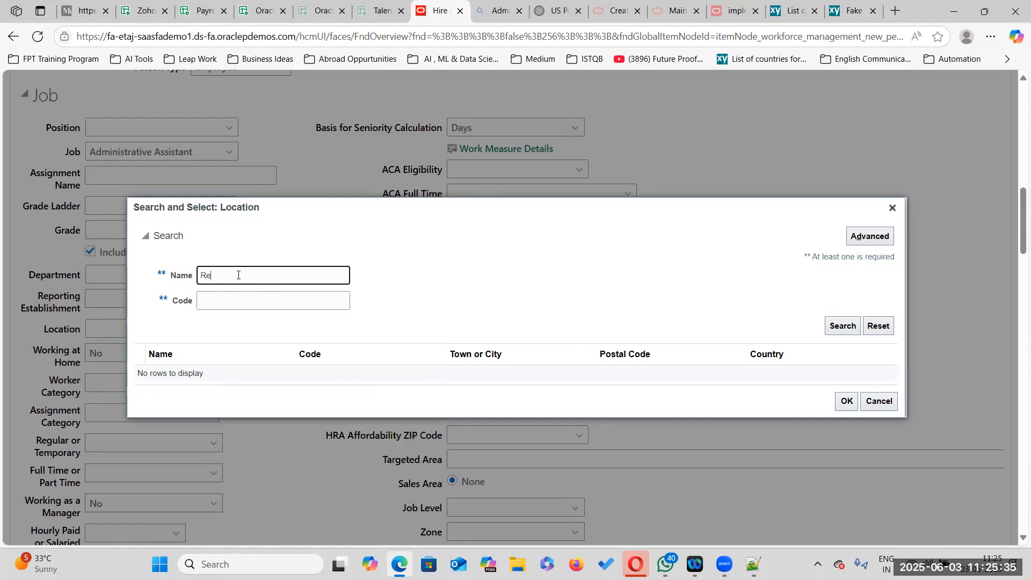
text(dwood)
click(838, 326)
click(391, 371)
click(846, 407)
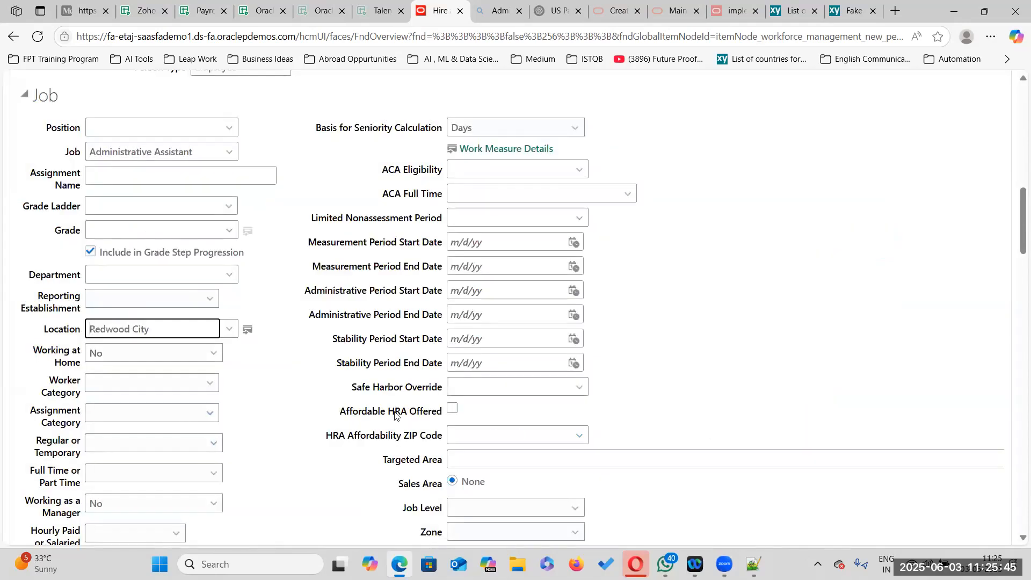
Mark the assignment as Salaried, Regular and Full time.
scroll(352, 477, down, 2)
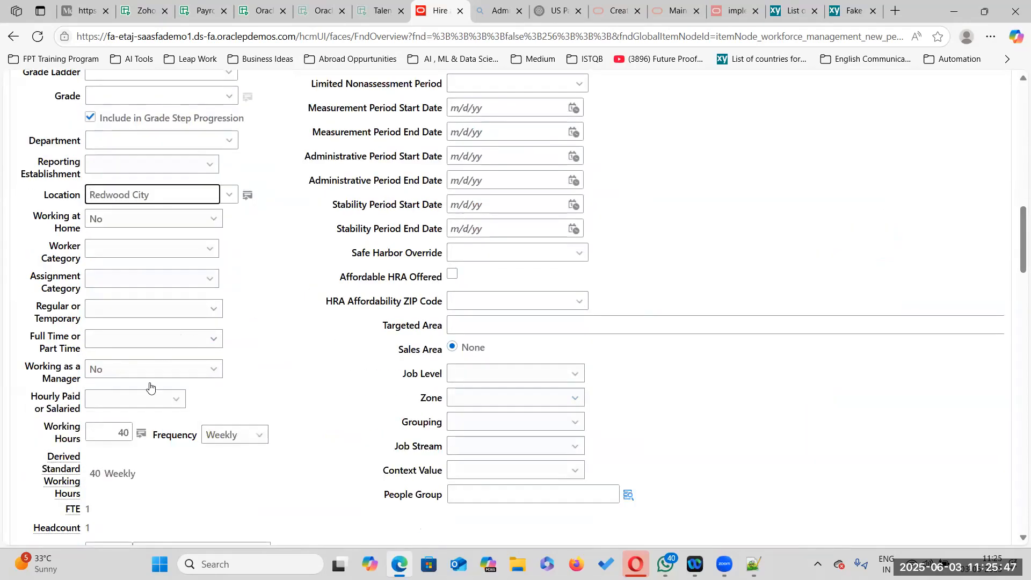
scroll(132, 407, down, 2)
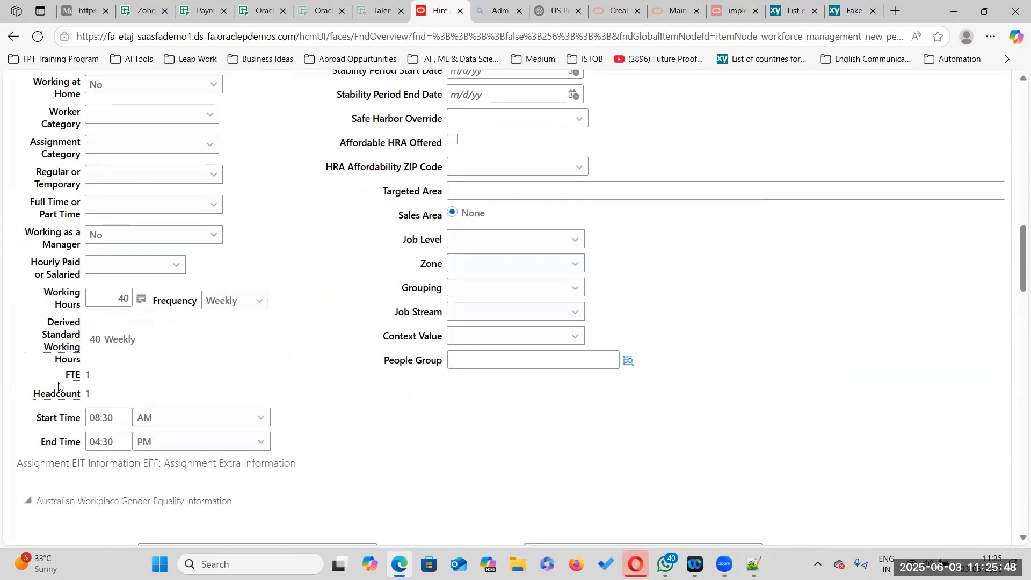
click(175, 264)
click(107, 320)
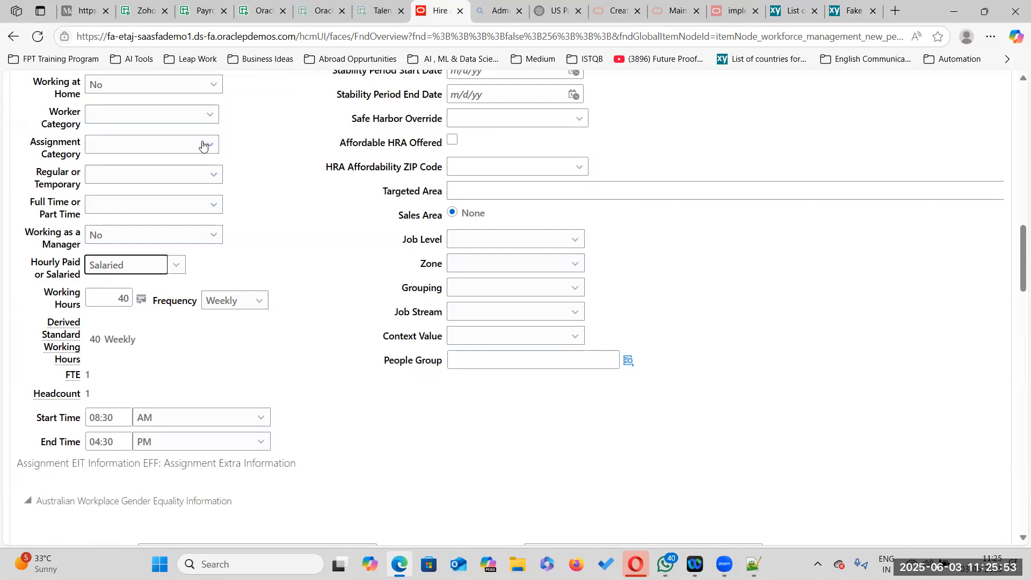
click(214, 173)
click(203, 211)
click(210, 206)
click(188, 240)
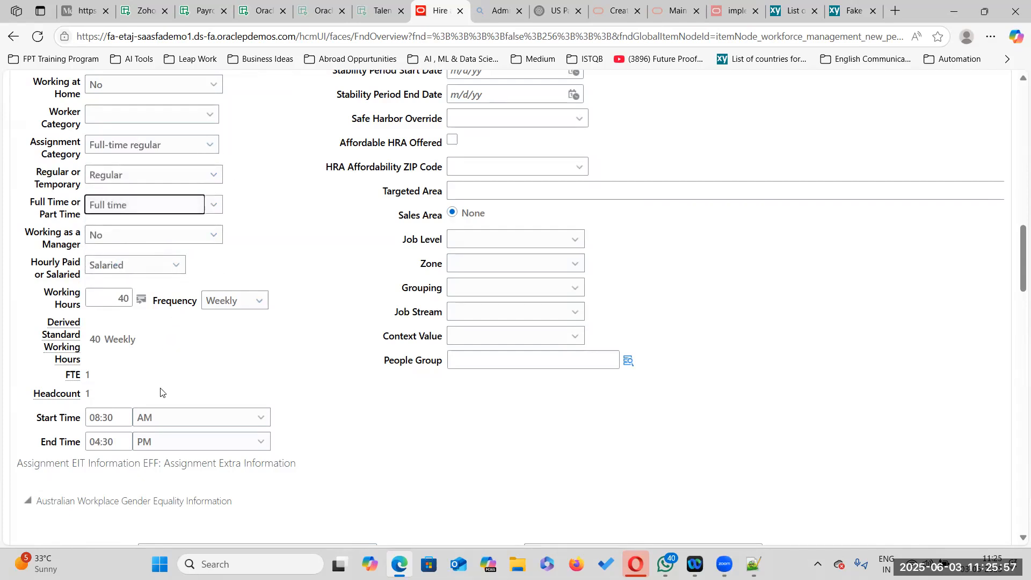
scroll(156, 398, down, 7)
scroll(84, 375, down, 15)
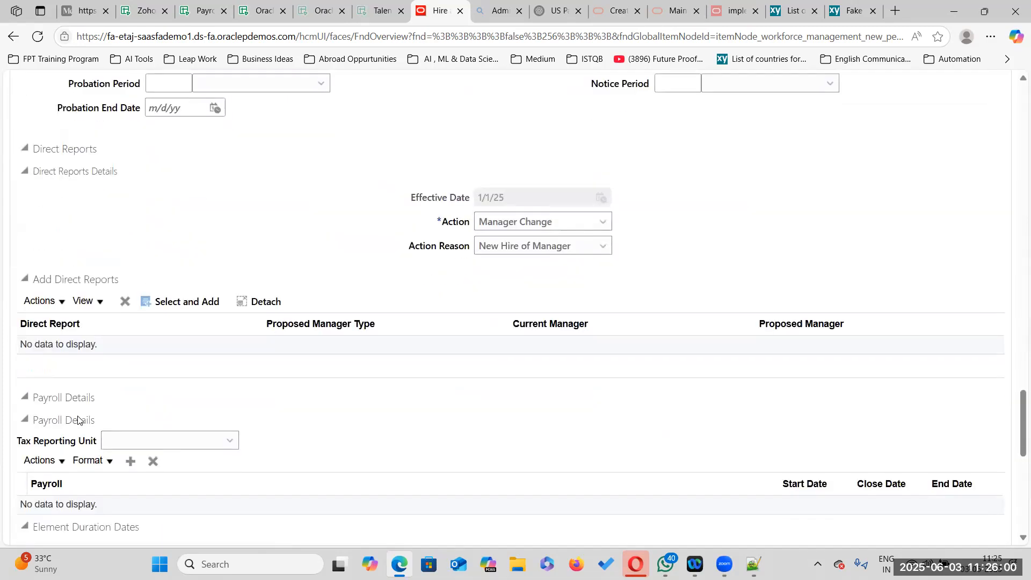
Set the tax reporting unit to US1 Legal Entity.
click(224, 339)
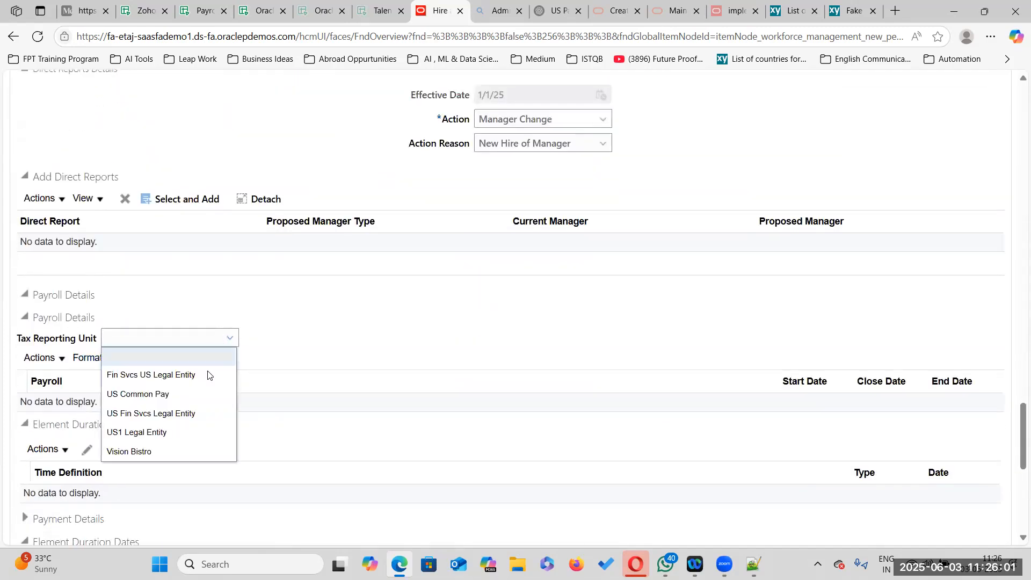
click(182, 434)
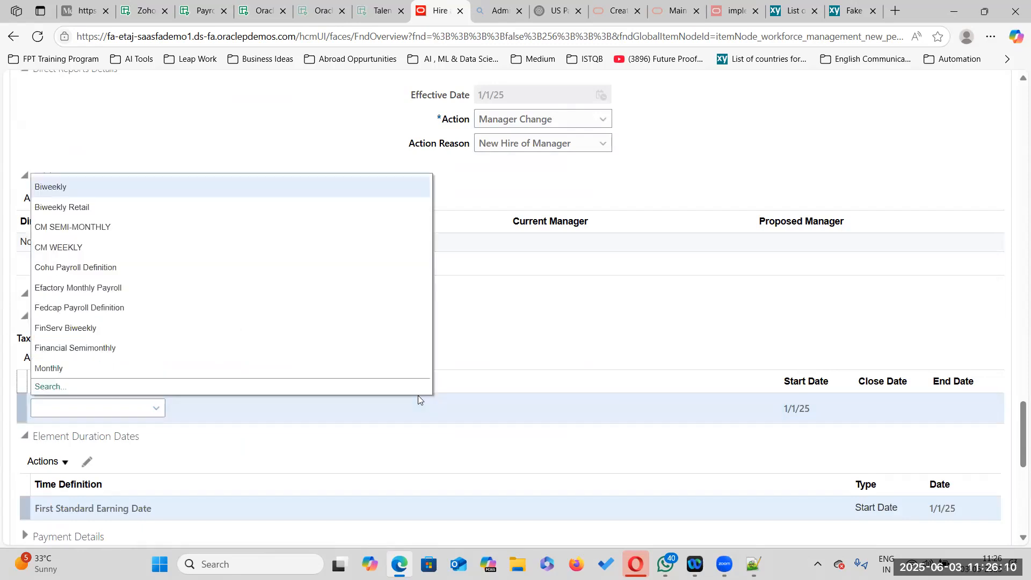
click(50, 386)
text(F)
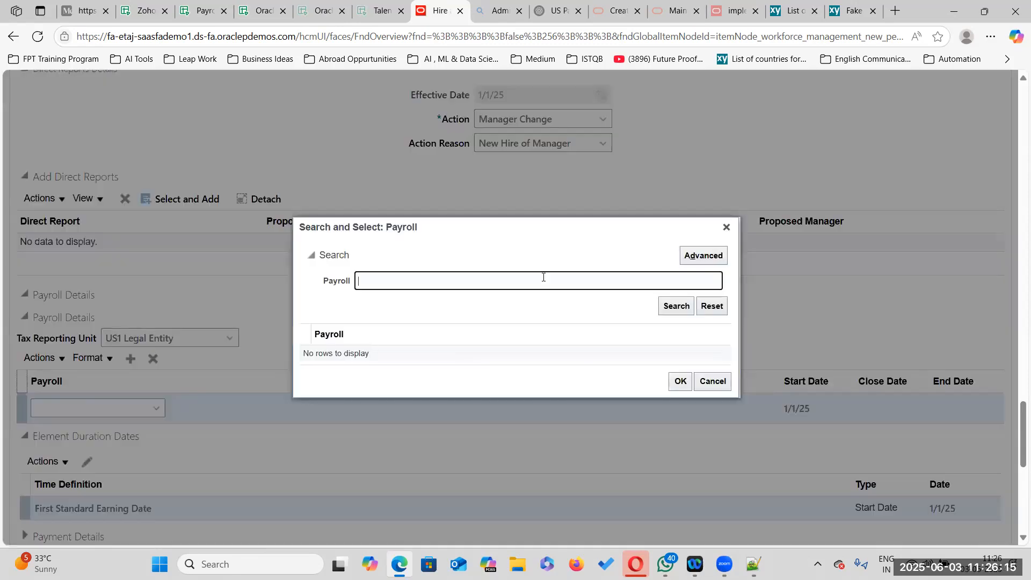
text(edEx%)
click(726, 226)
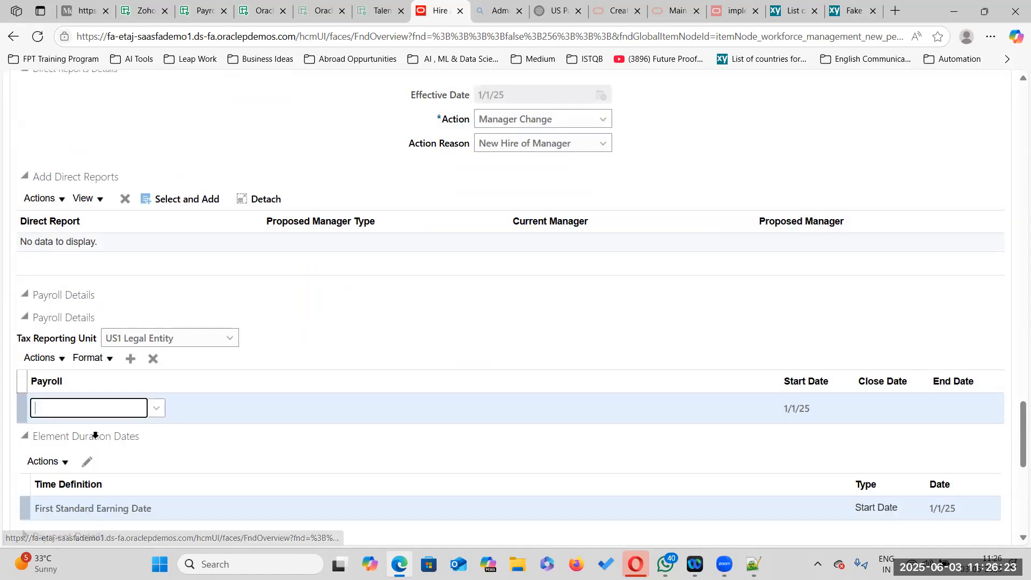
Select the Monthly payroll and continue to the compensation step.
click(156, 409)
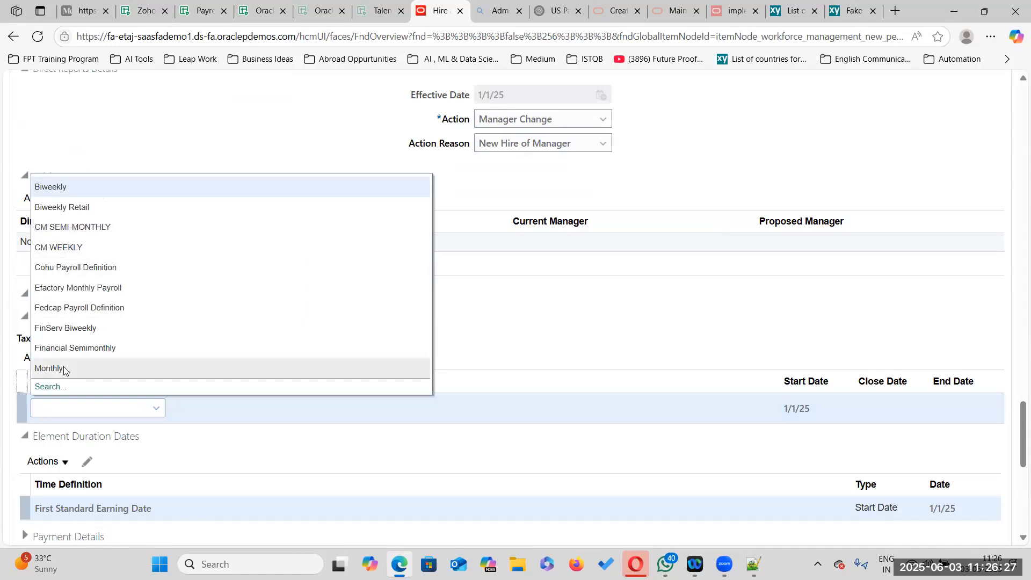
scroll(64, 370, down, 1)
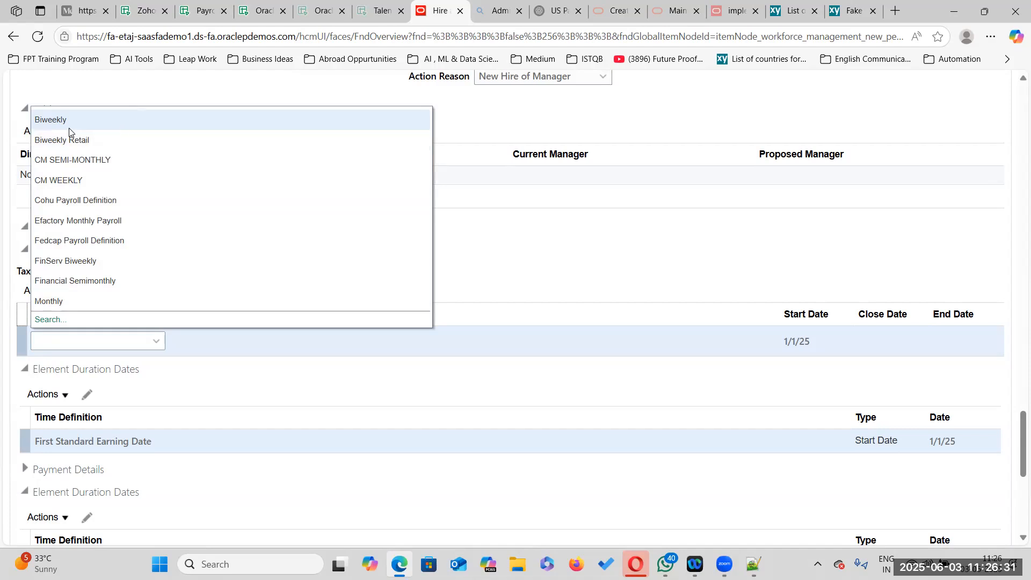
click(49, 301)
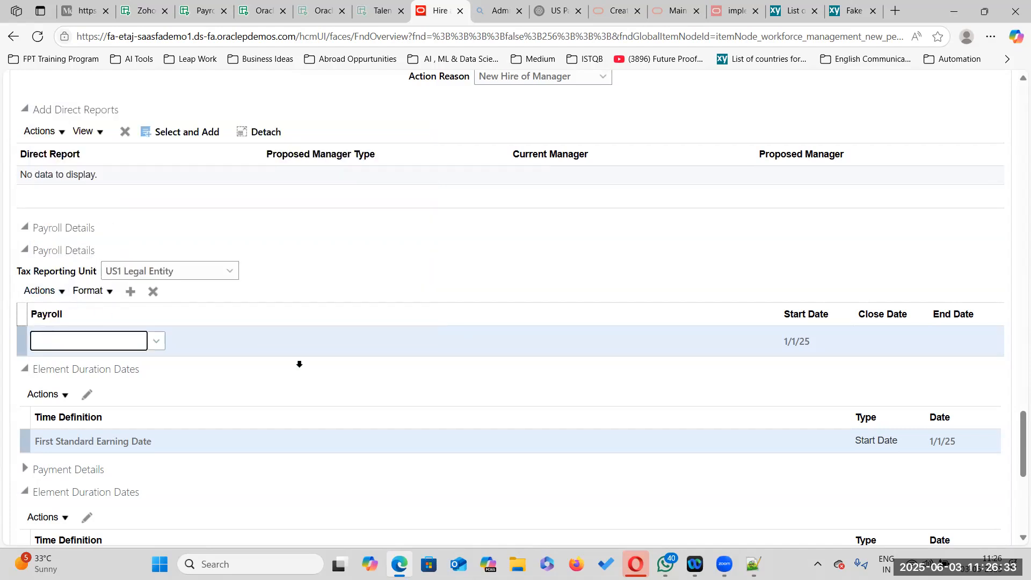
scroll(290, 421, down, 5)
scroll(208, 441, up, 20)
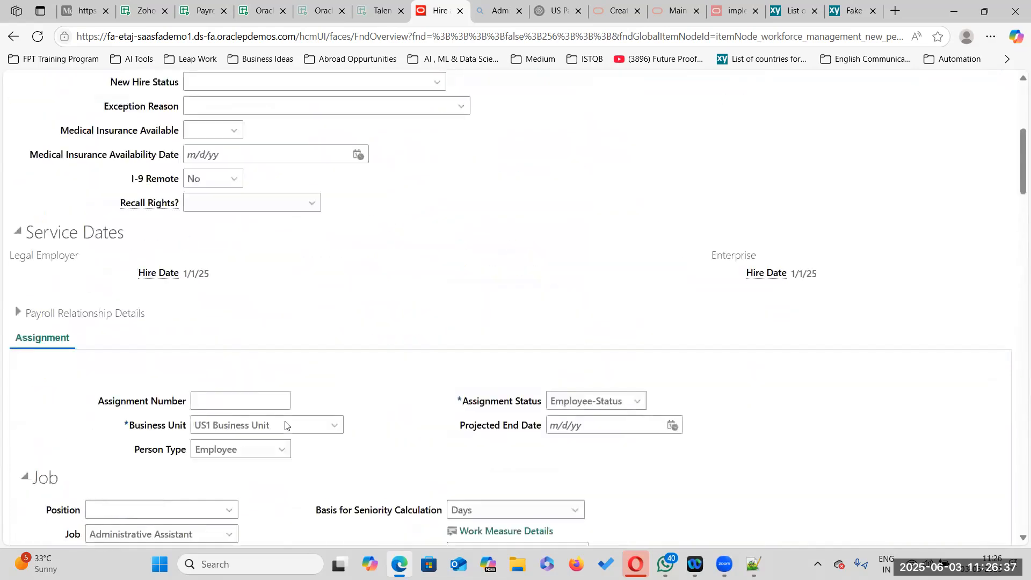
scroll(286, 426, up, 10)
click(692, 188)
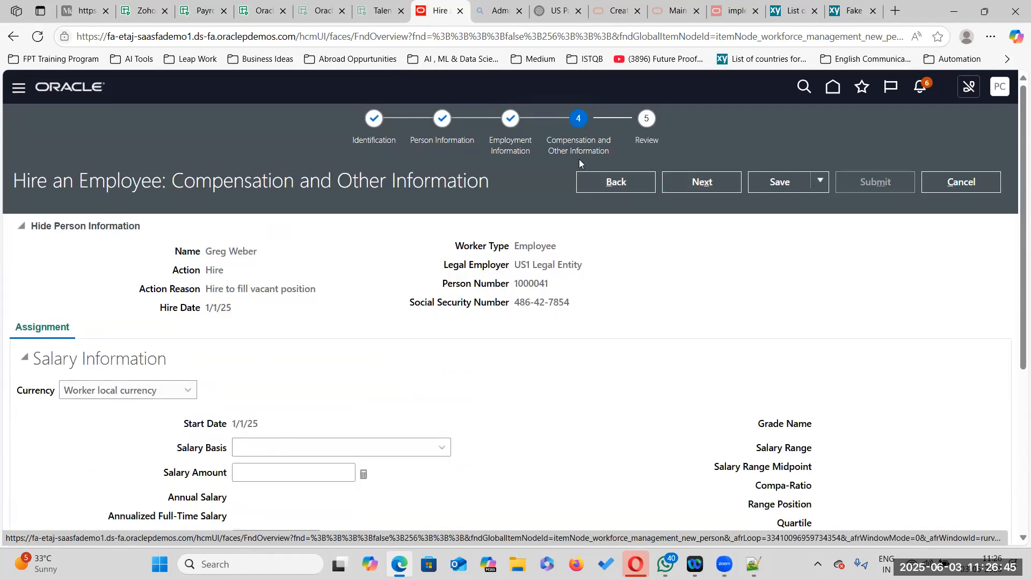
Choose FedEx Monthly Salary Basis and enter a 10000 USD monthly salary amount.
scroll(466, 451, down, 3)
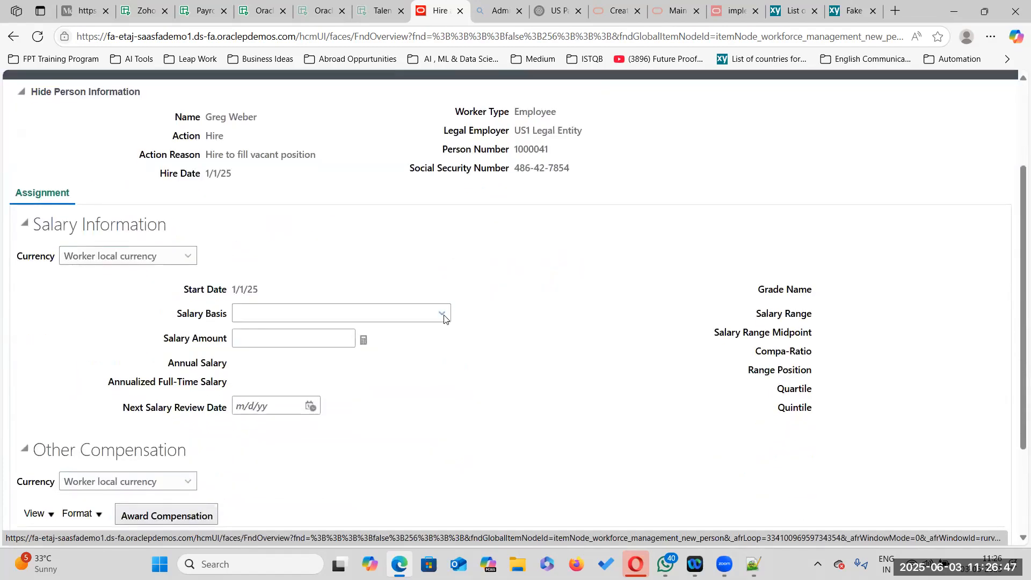
click(442, 315)
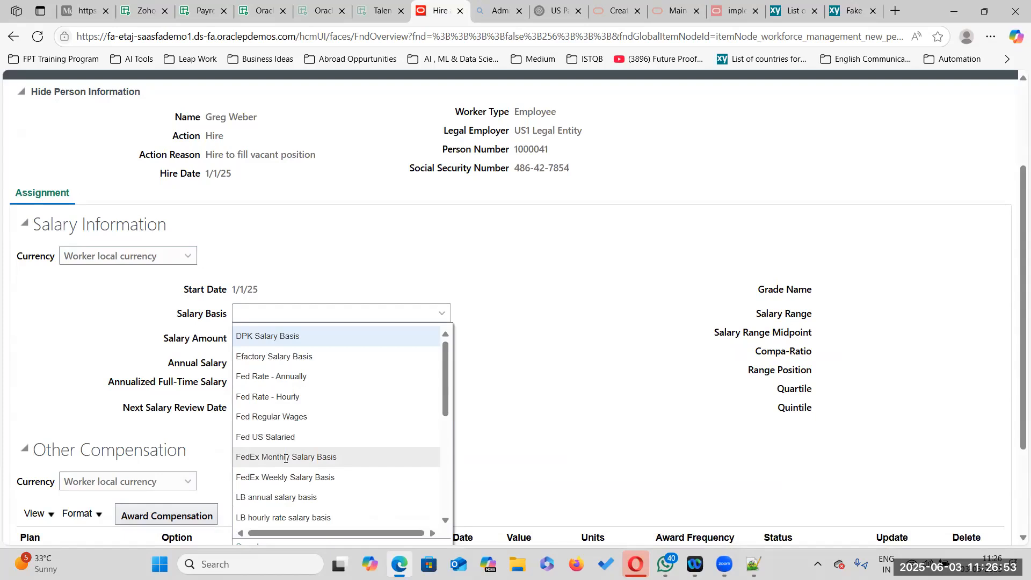
click(320, 456)
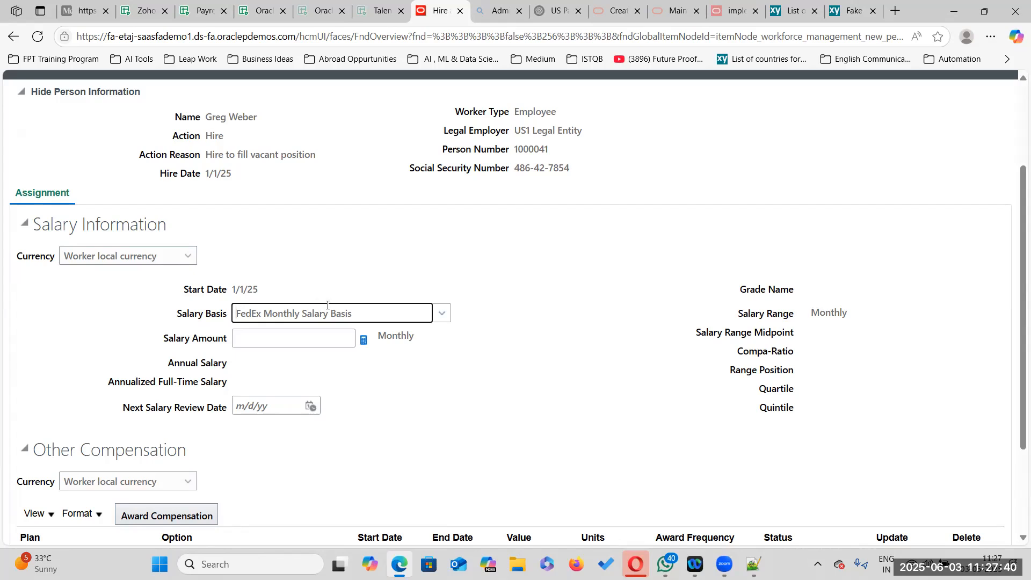
click(442, 314)
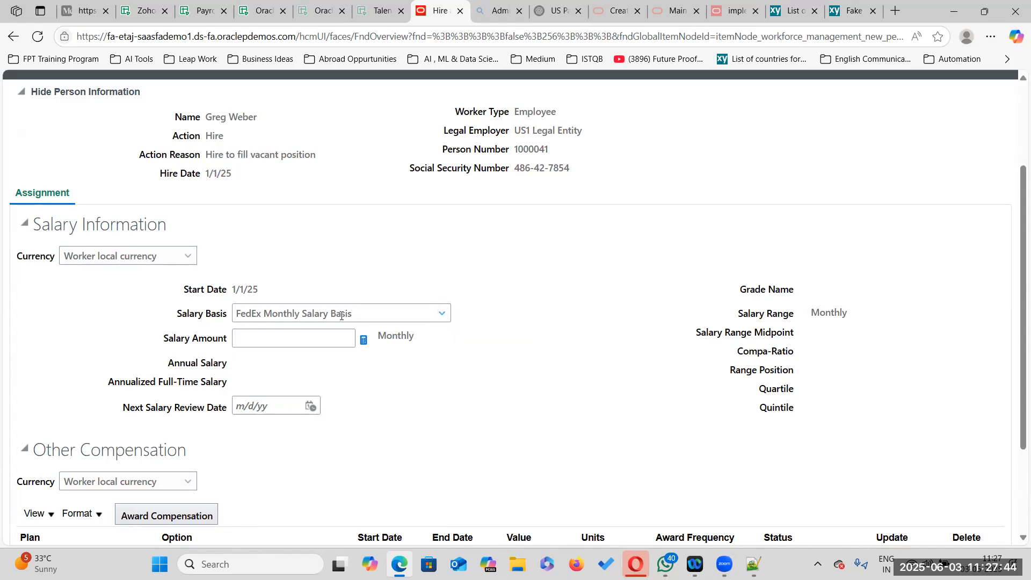
click(553, 353)
click(327, 335)
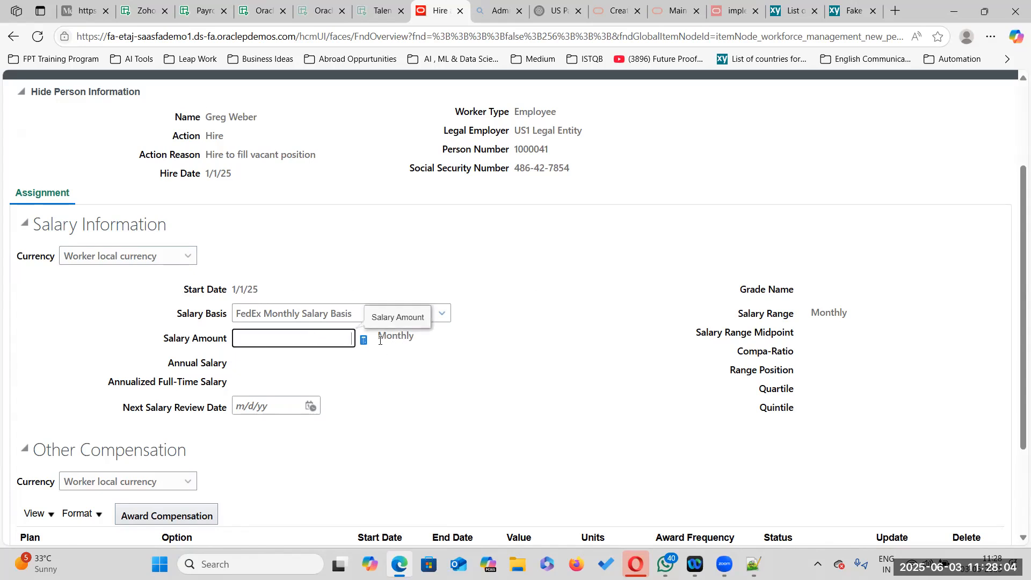
text(10000)
click(534, 415)
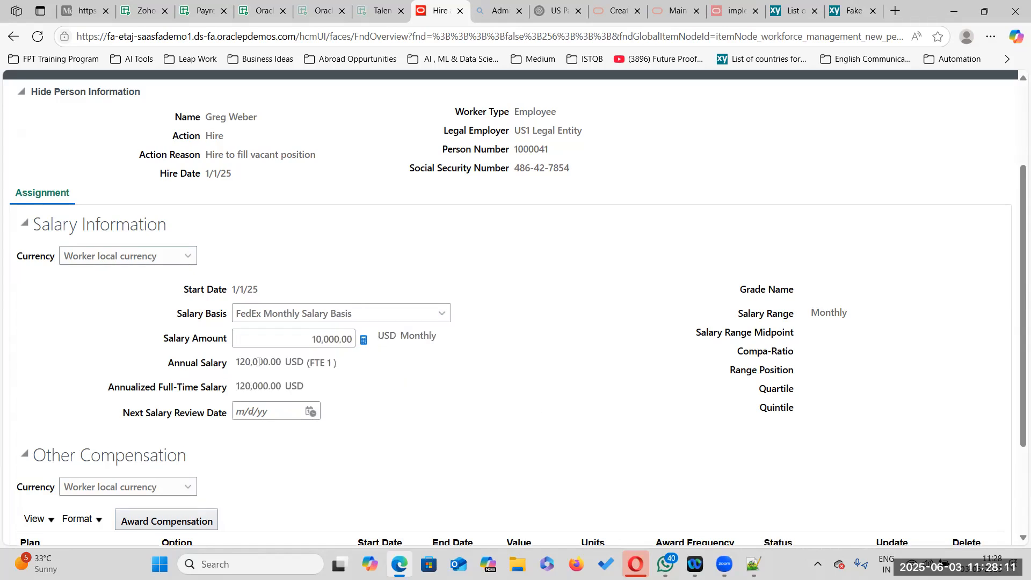
scroll(361, 453, down, 3)
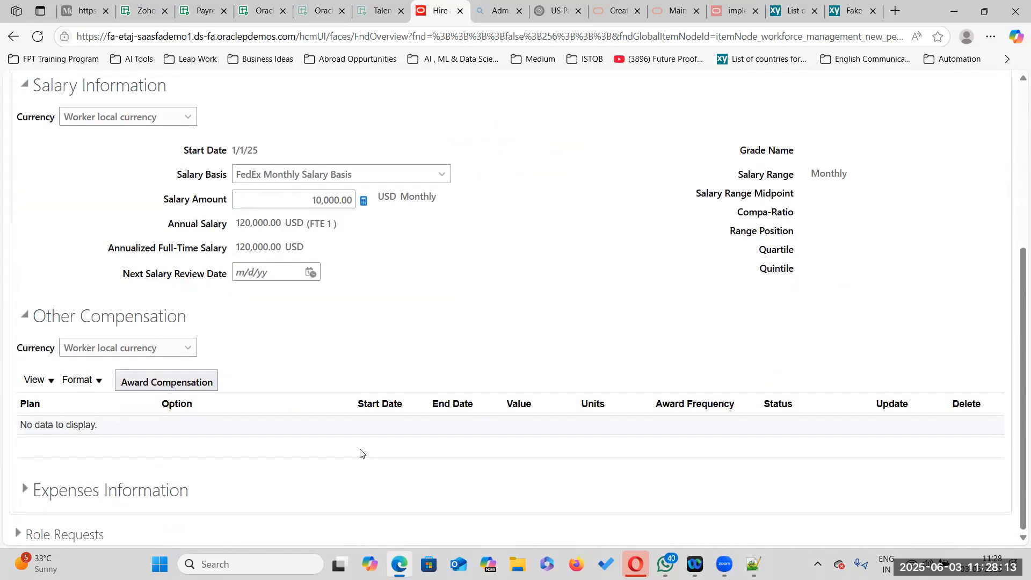
scroll(551, 352, up, 5)
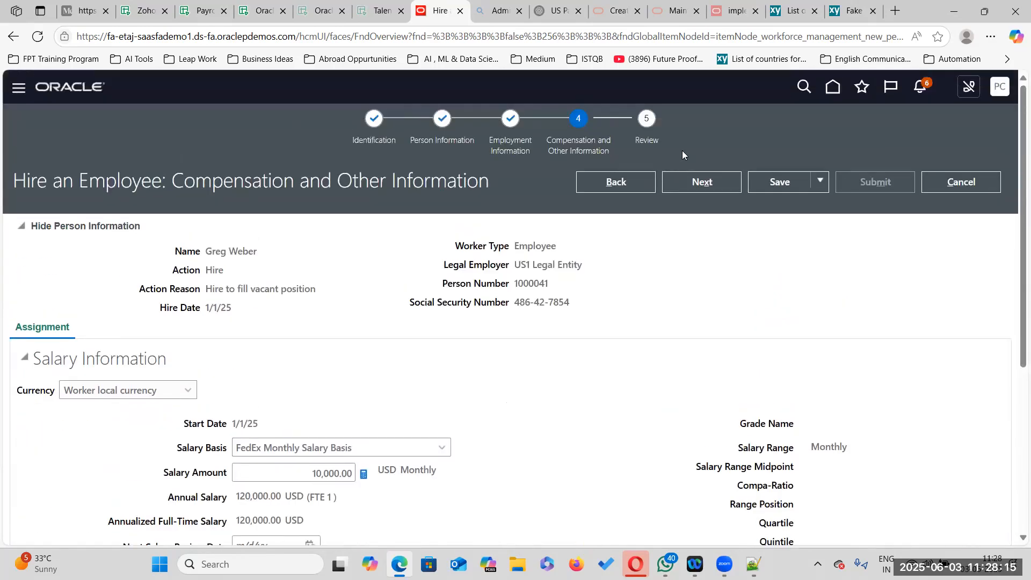
Go to the Review step and scroll through the new employee's summary, noting the person number.
click(707, 183)
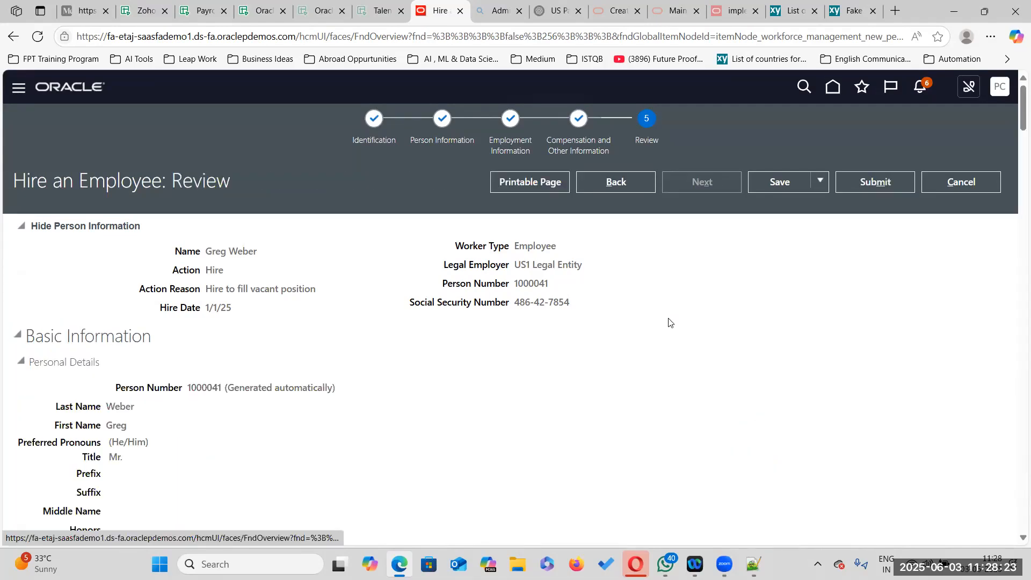
drag(515, 283, 583, 286)
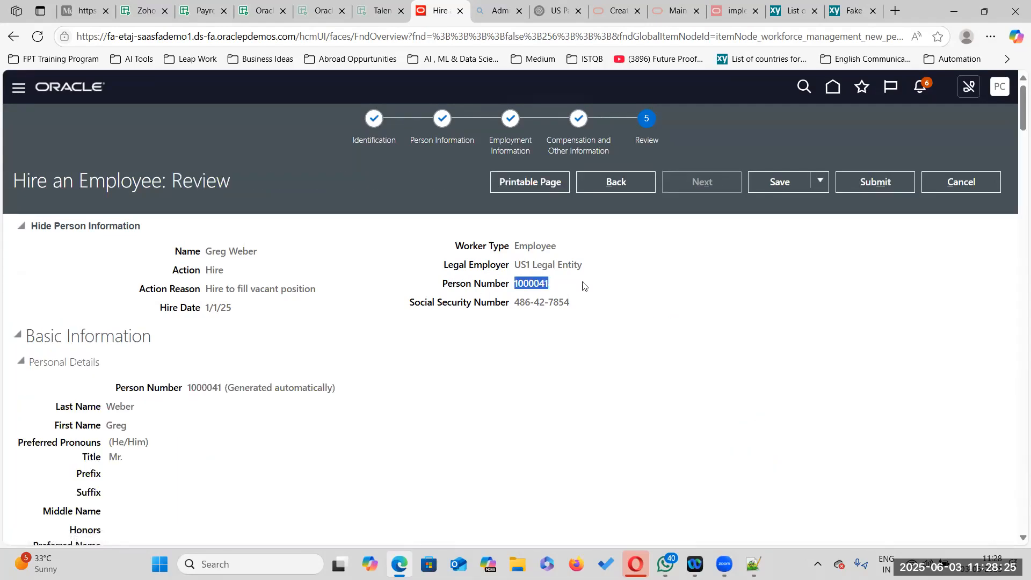
scroll(488, 349, down, 20)
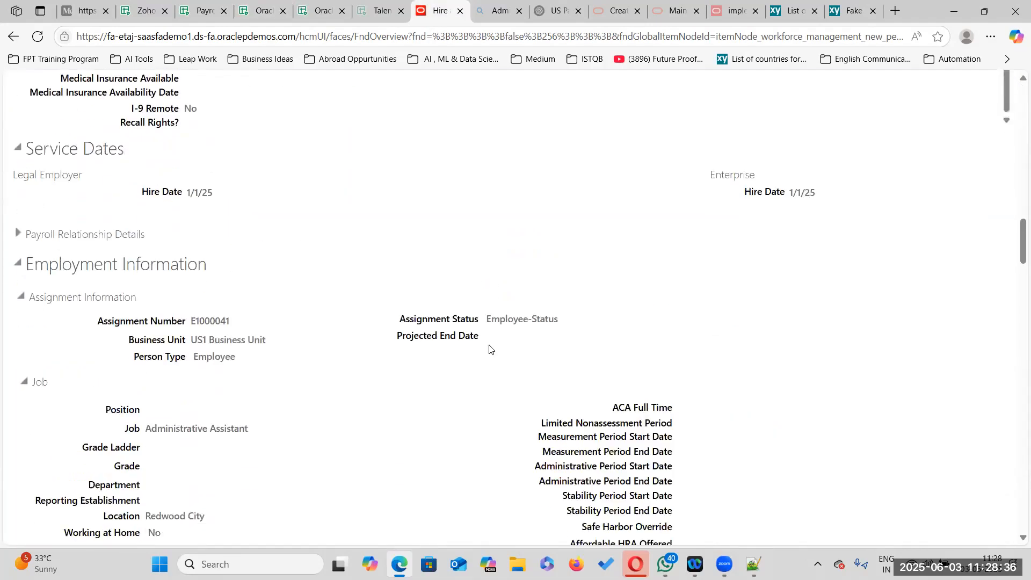
scroll(488, 353, down, 10)
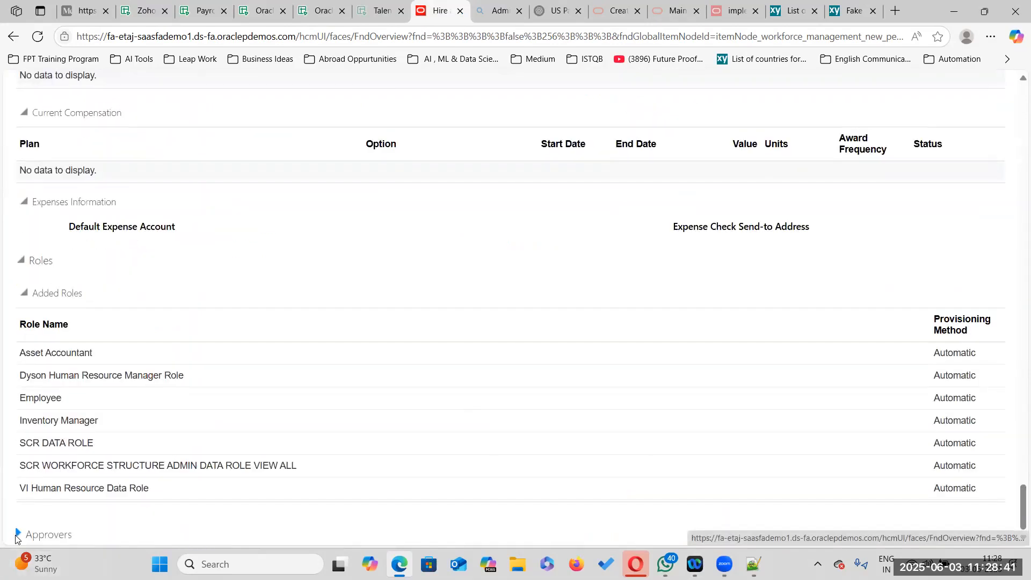
scroll(424, 493, down, 1)
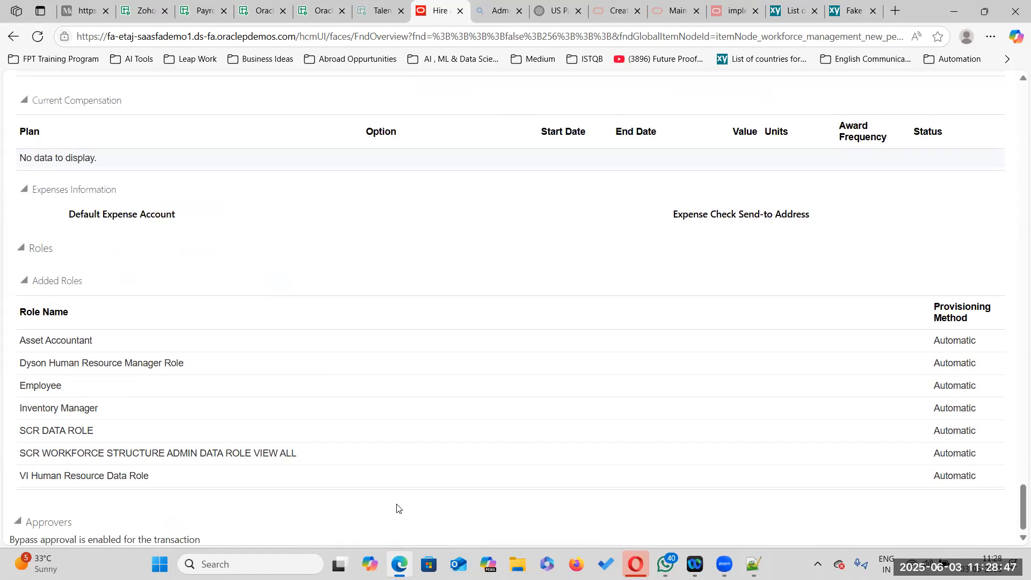
scroll(506, 279, up, 15)
scroll(505, 282, up, 20)
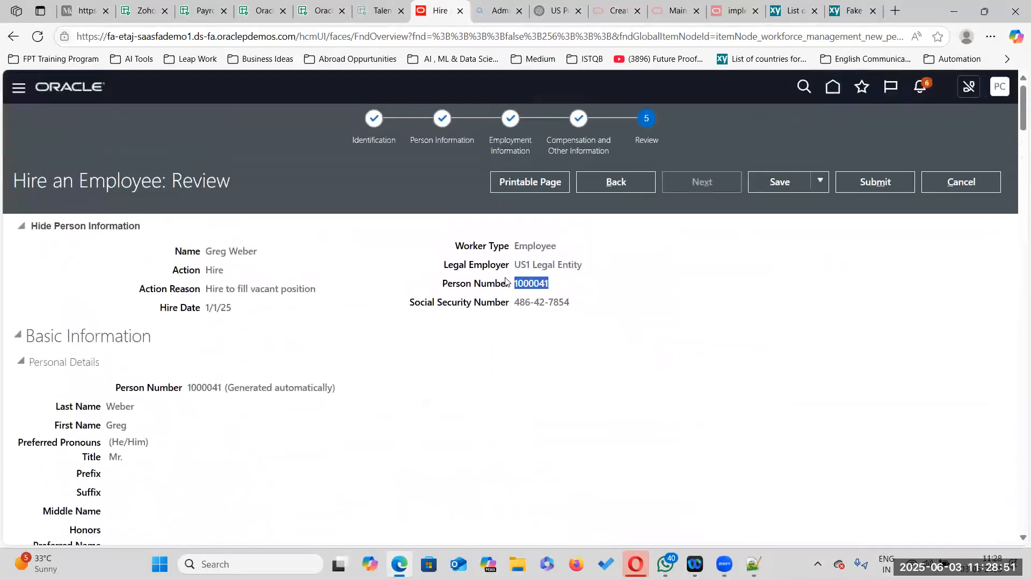
Submit the hire, dismiss the entry value range error, and return to the New Person tasks.
click(876, 185)
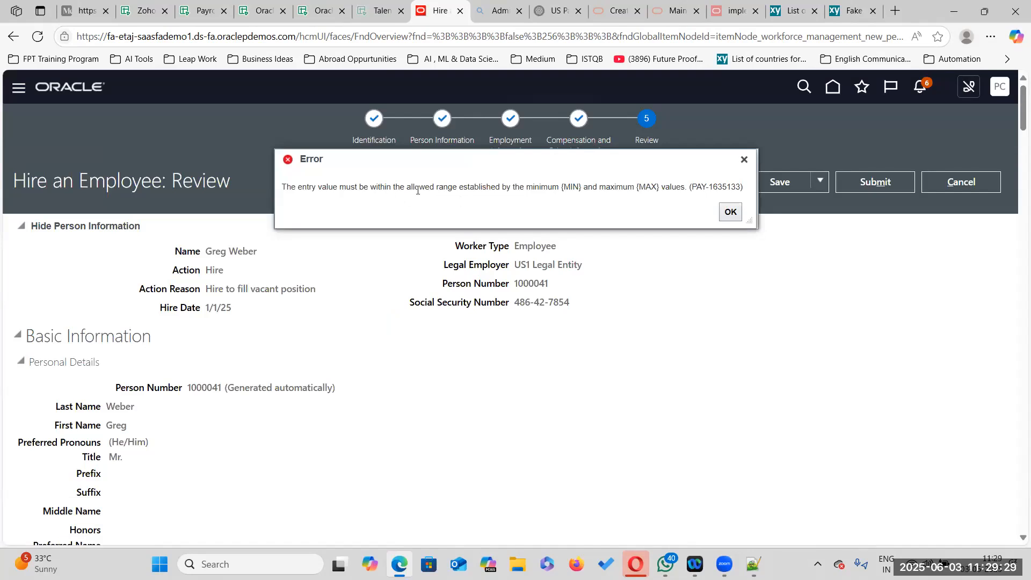
click(730, 212)
click(867, 183)
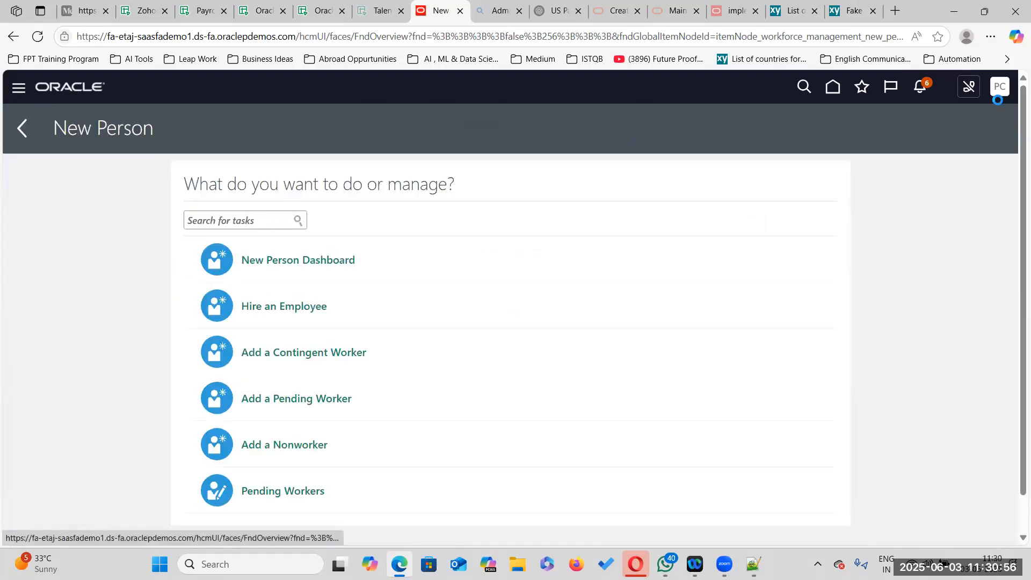
click(997, 97)
From Setup and Maintenance, close FedEx Basic Pay and open FedEx Weekly Basic Pay's Amount input value.
click(791, 290)
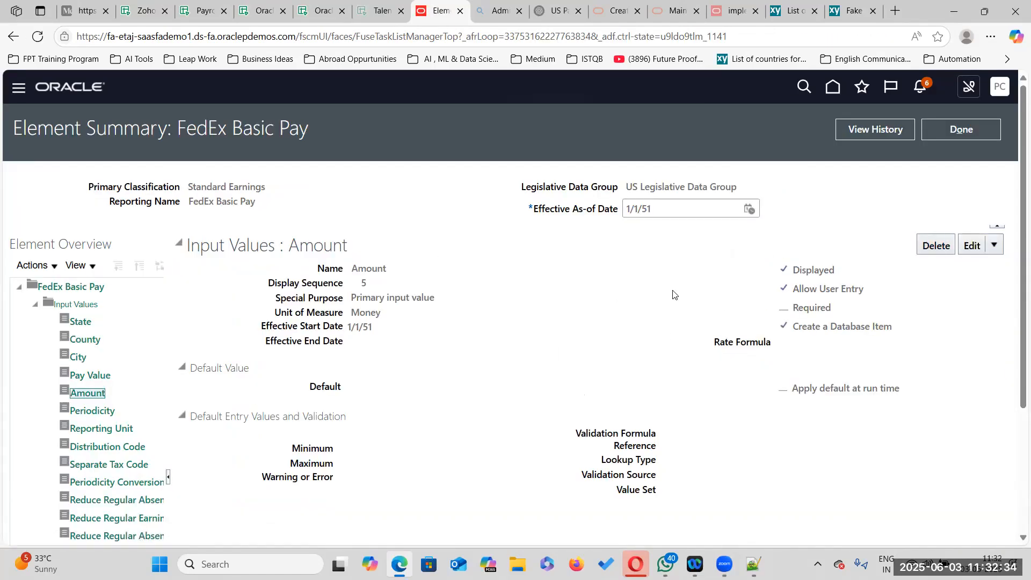
scroll(482, 463, down, 5)
scroll(484, 462, up, 5)
click(955, 129)
scroll(323, 274, down, 2)
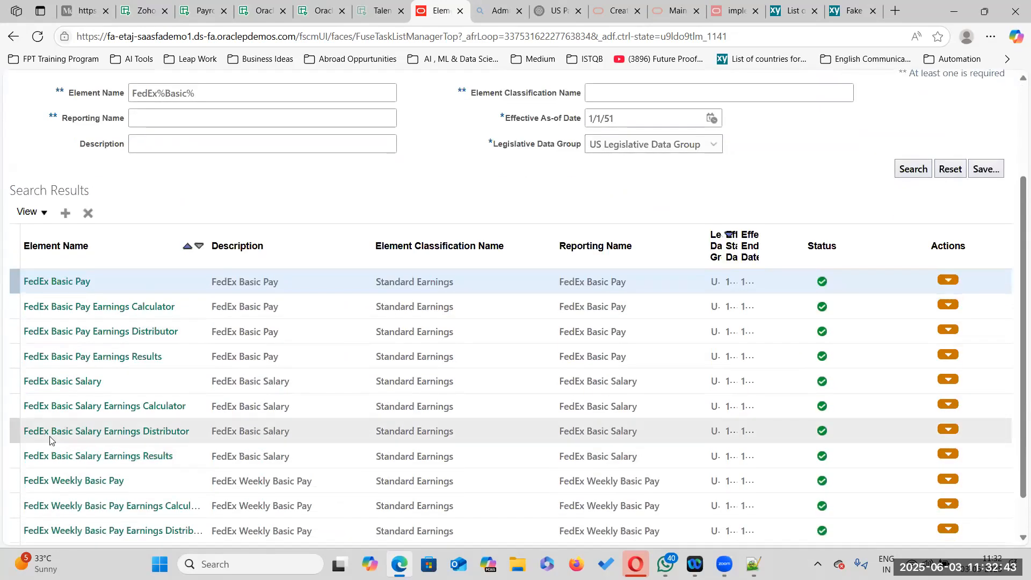
click(74, 480)
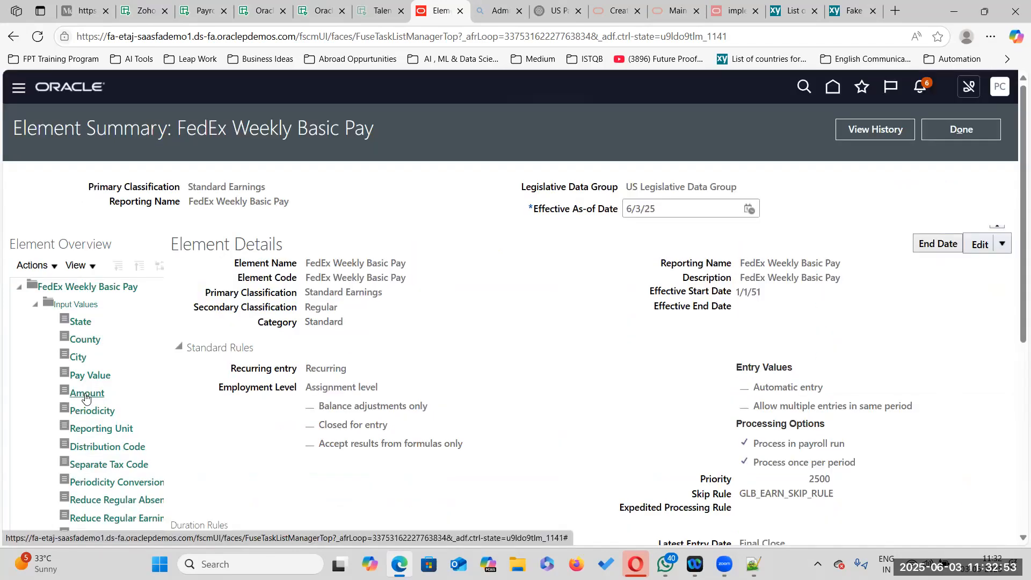
click(89, 393)
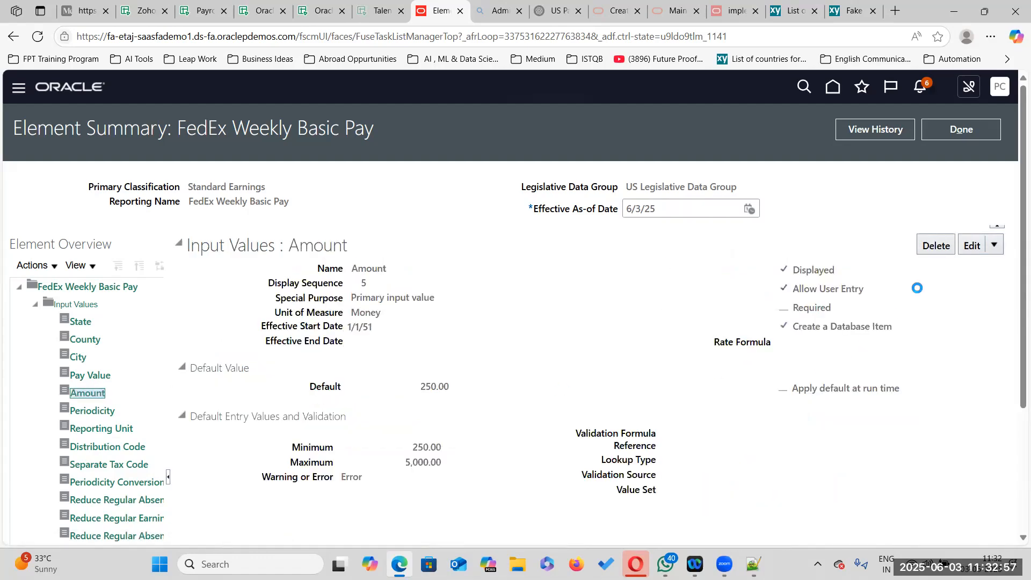
Try correcting the Amount input with effective as-of date 1/1/51, then leave without saving.
click(993, 246)
click(970, 270)
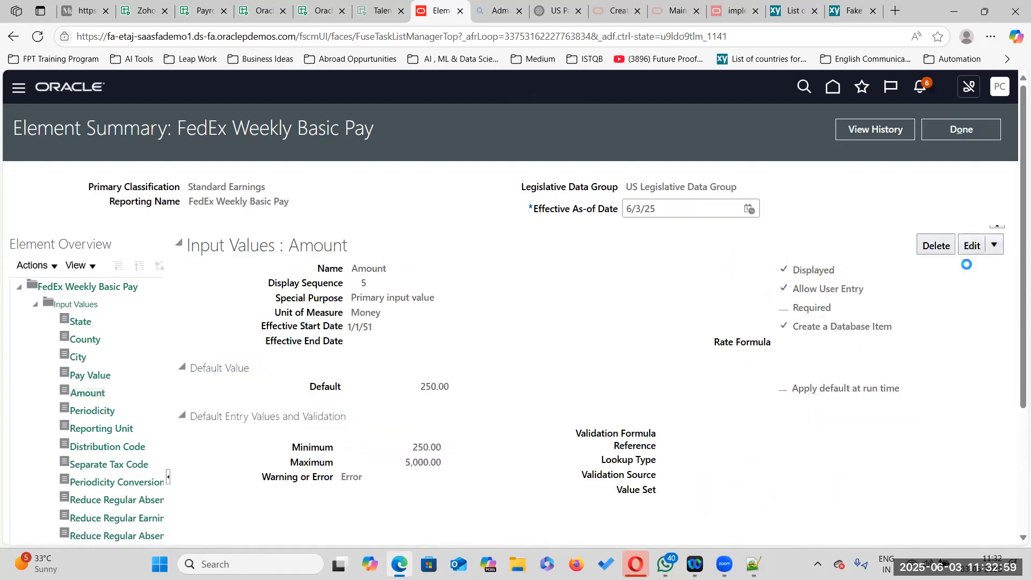
triple_click(717, 206)
text(1/1/)
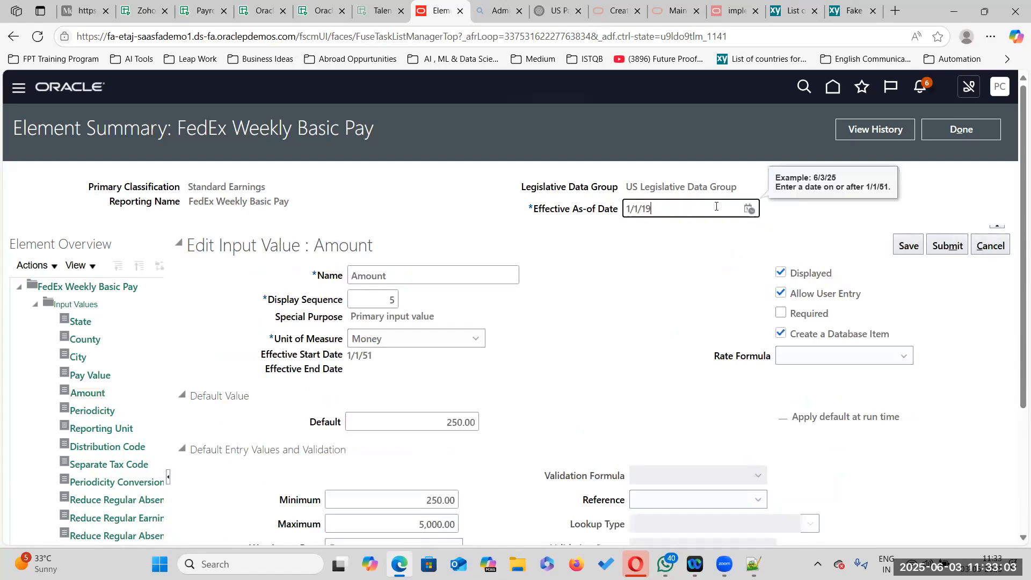
key(Tab)
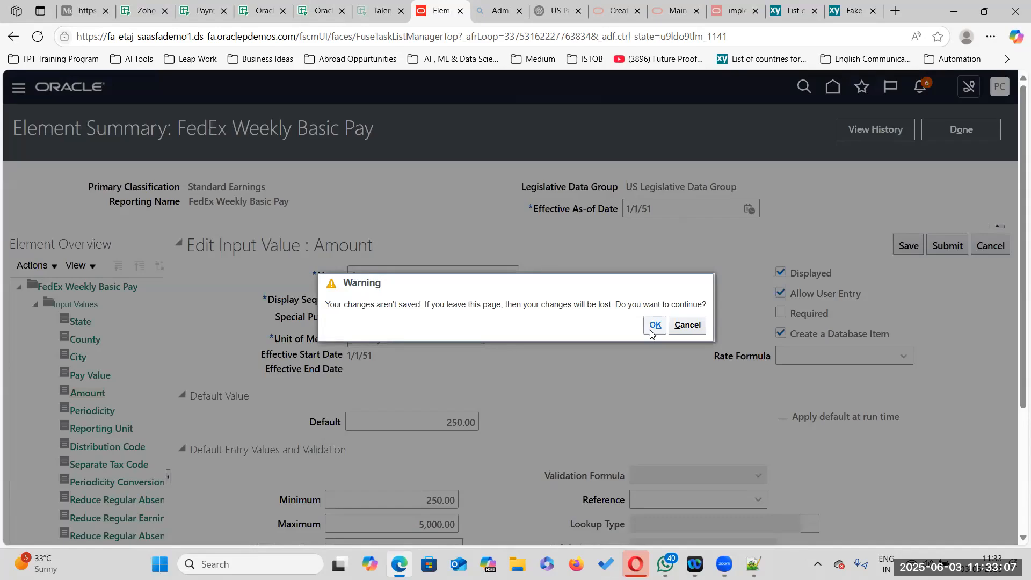
click(655, 326)
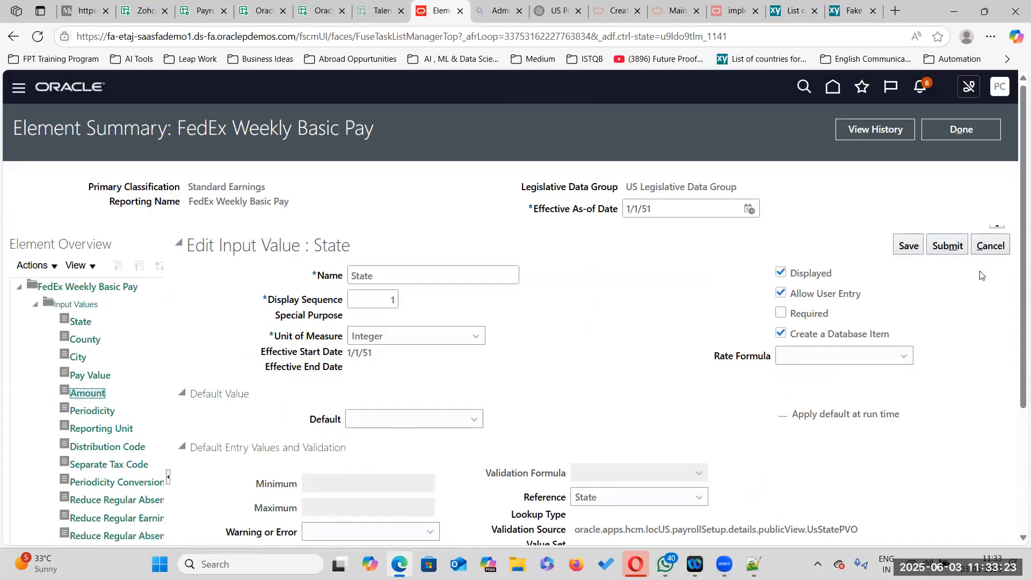
Clear the Amount input's 250.00 default, 250.00 minimum and 5,000.00 maximum, and save.
click(88, 393)
click(963, 240)
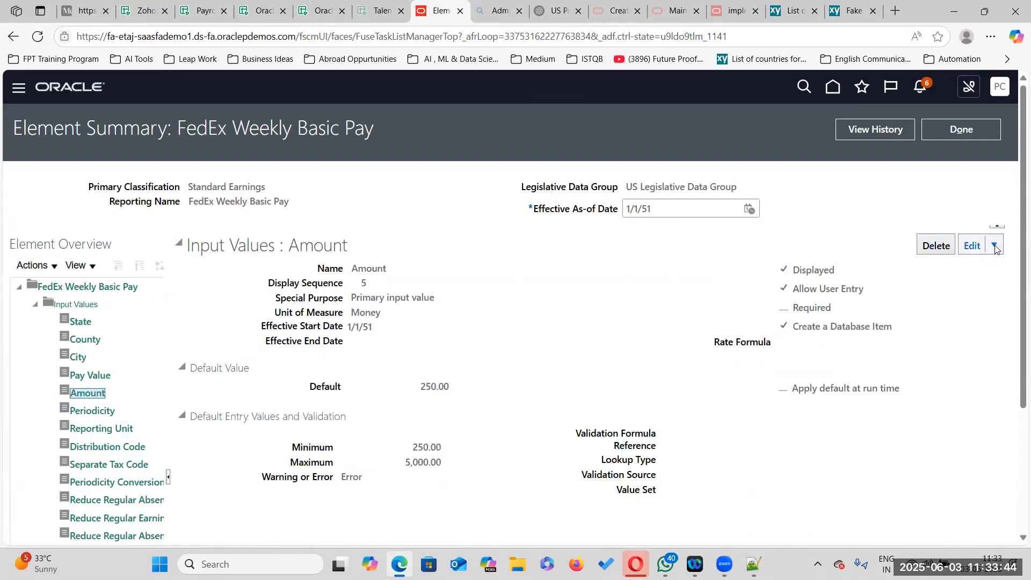
click(422, 417)
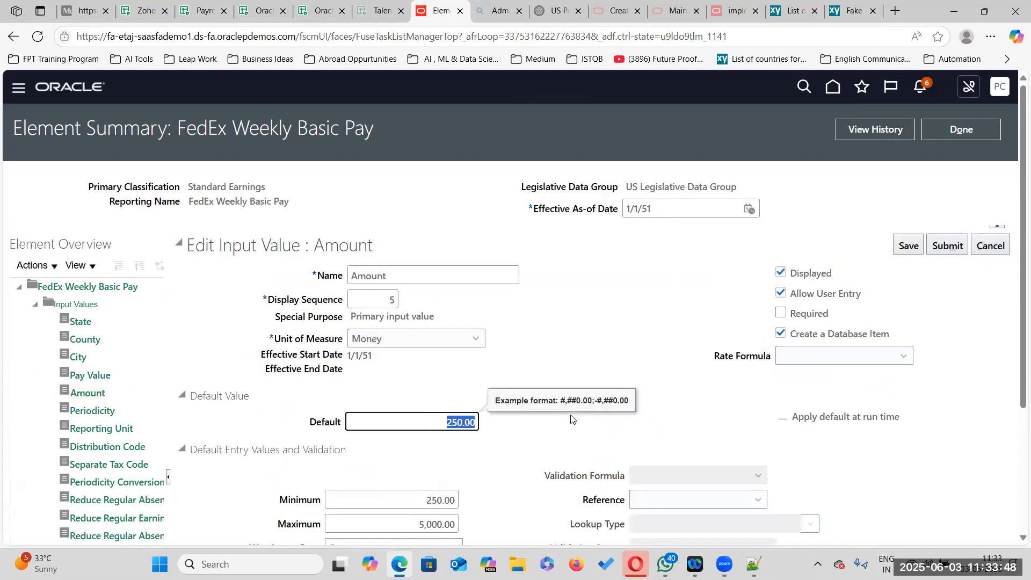
key(BackSpace)
scroll(510, 322, down, 3)
key(Tab)
key(BackSpace)
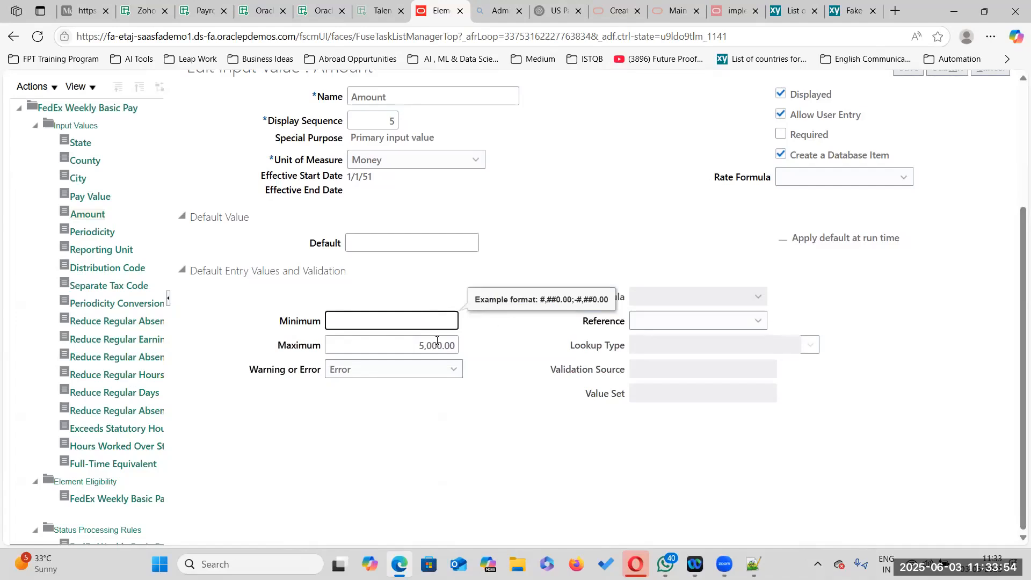
key(Tab)
key(Delete)
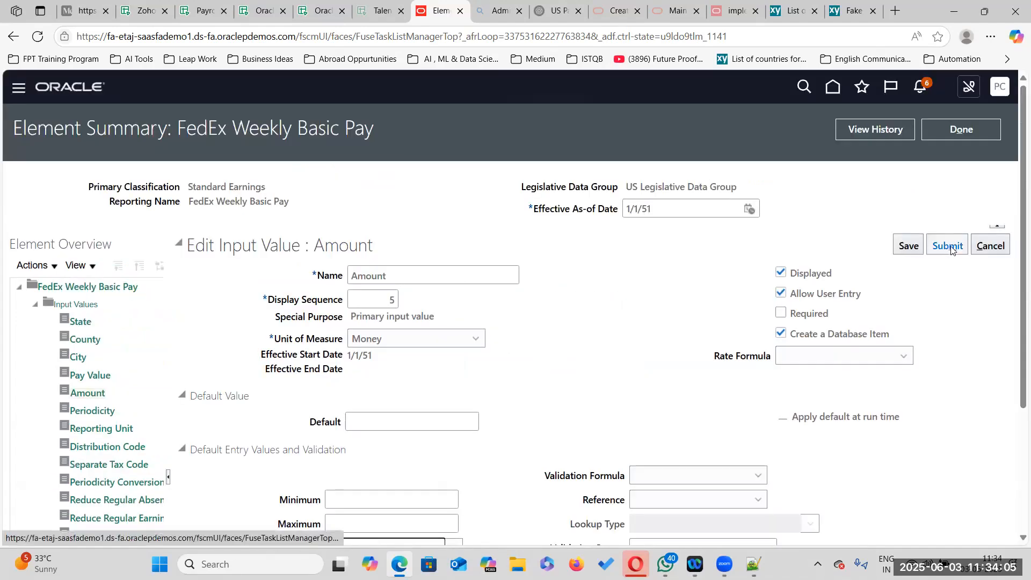
click(951, 247)
click(976, 130)
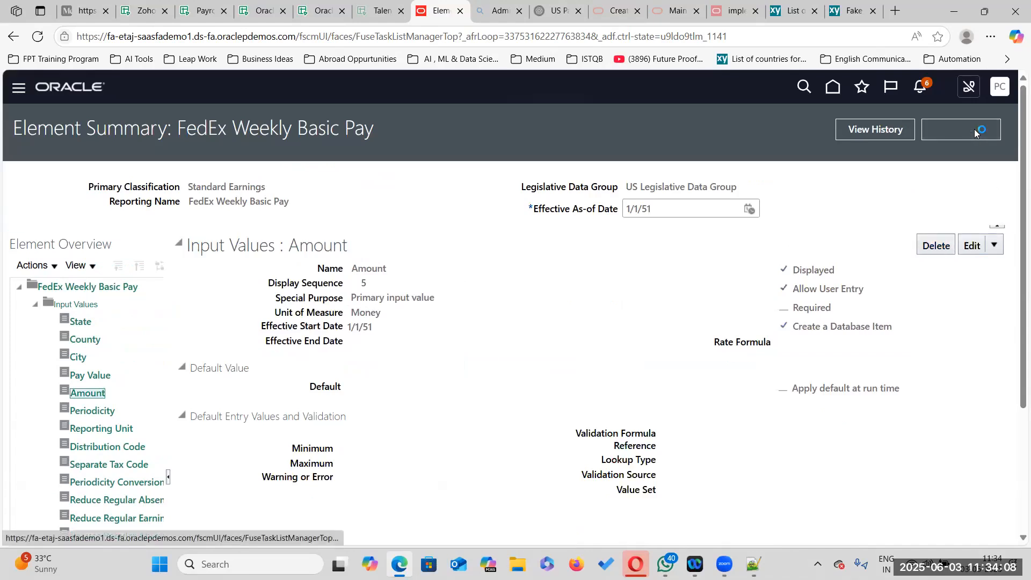
click(974, 129)
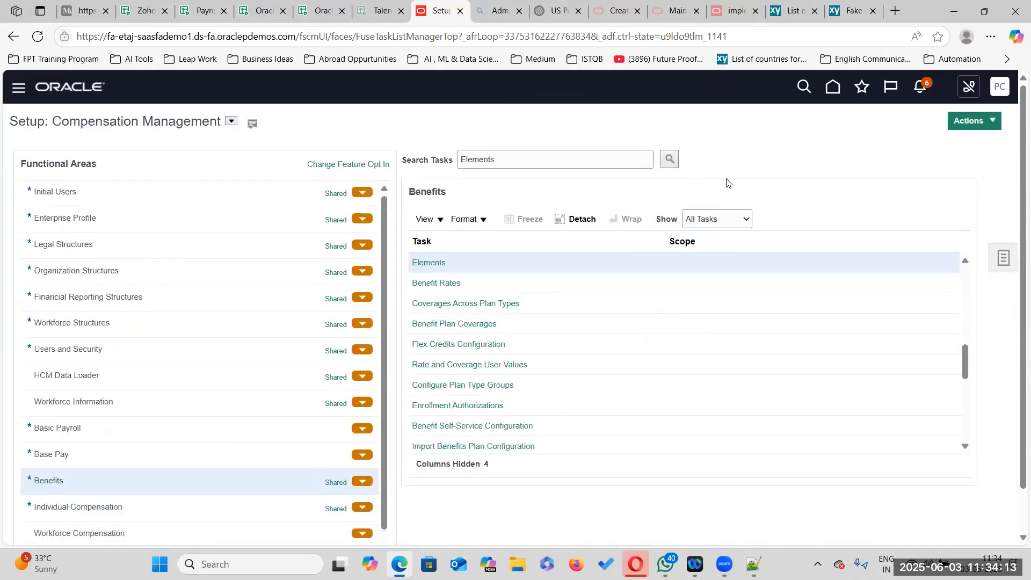
Return to the hire review via the Navigator and acknowledge the submitted hire request.
click(15, 92)
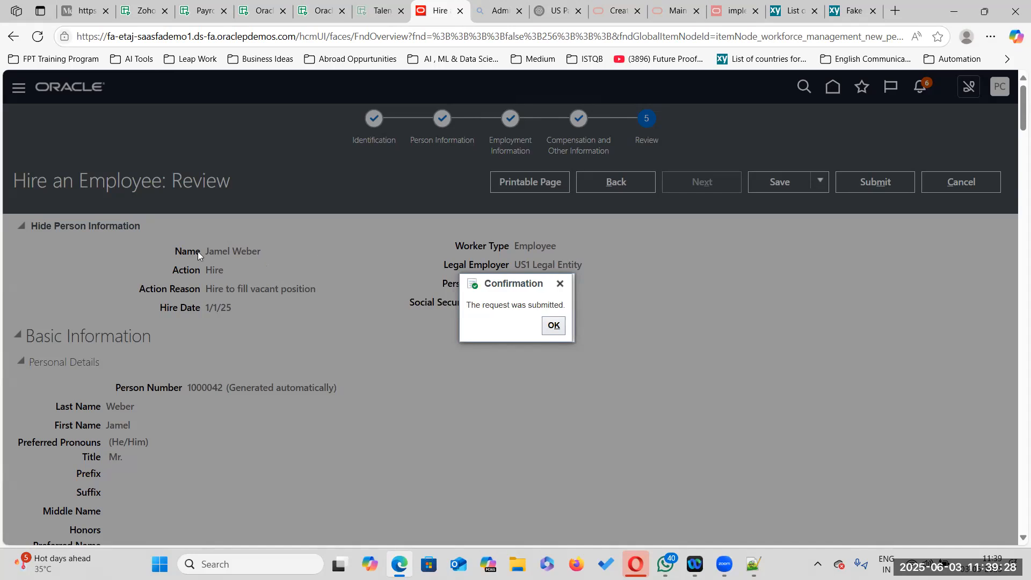
click(553, 324)
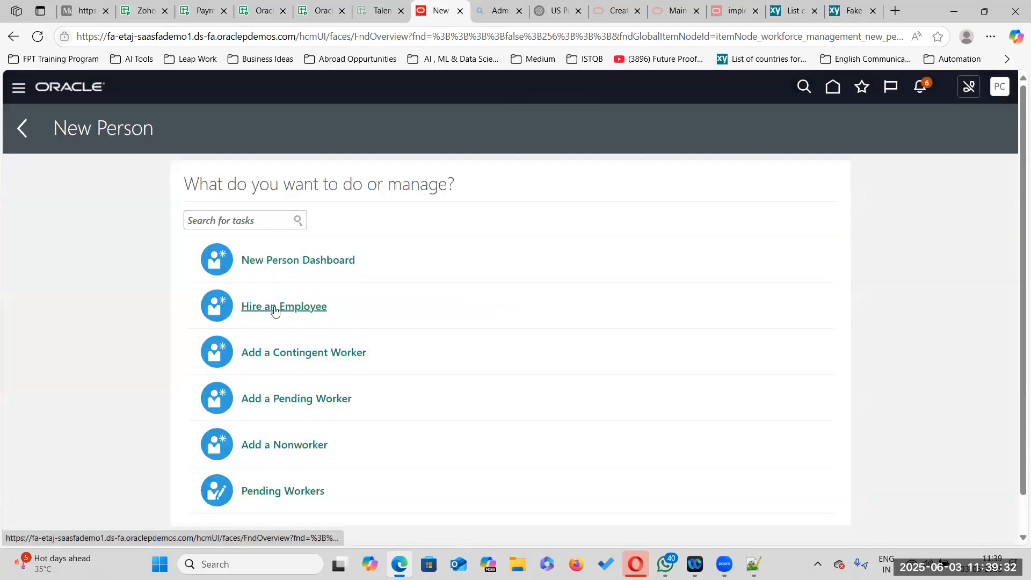
Start another hire, pick a hire reason, enter birth date 1/1/1985, and continue to employment information.
click(291, 306)
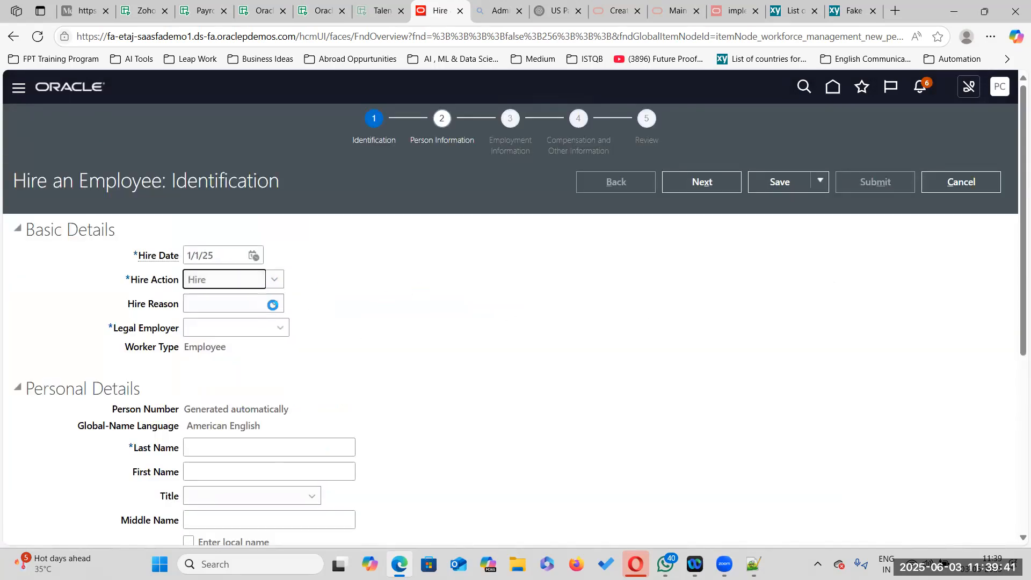
click(274, 304)
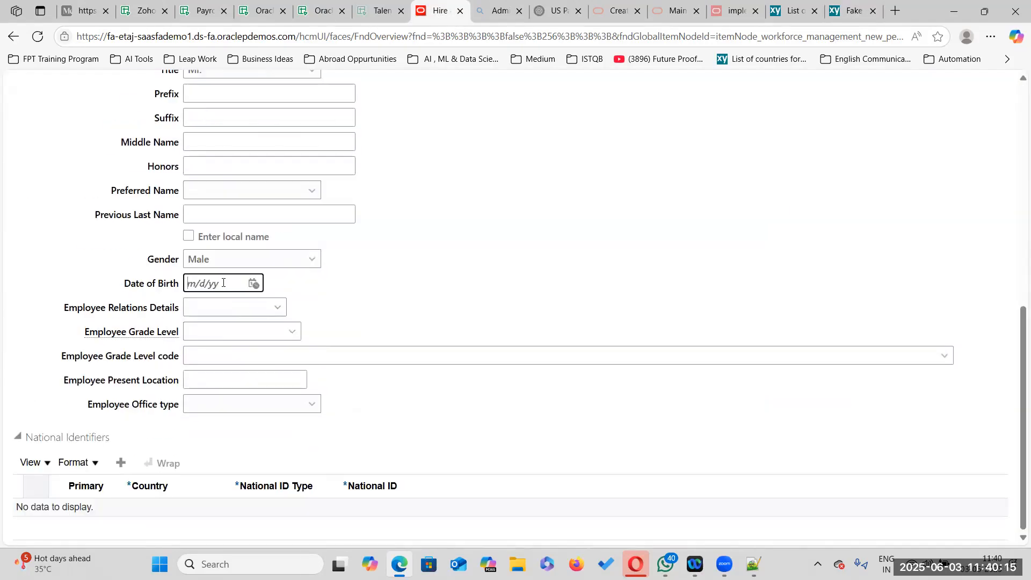
text(1/1/1)
text(985)
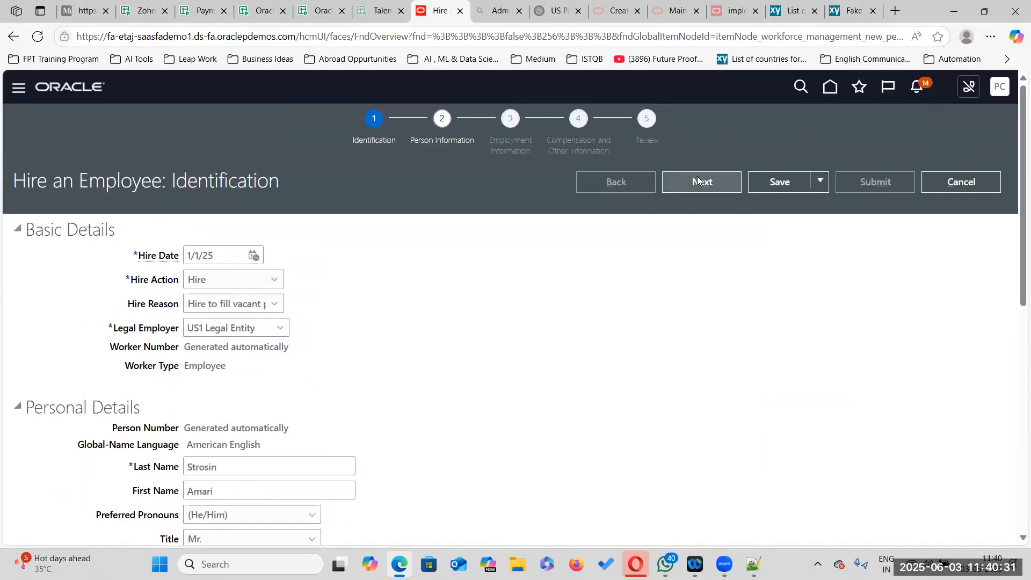
click(702, 182)
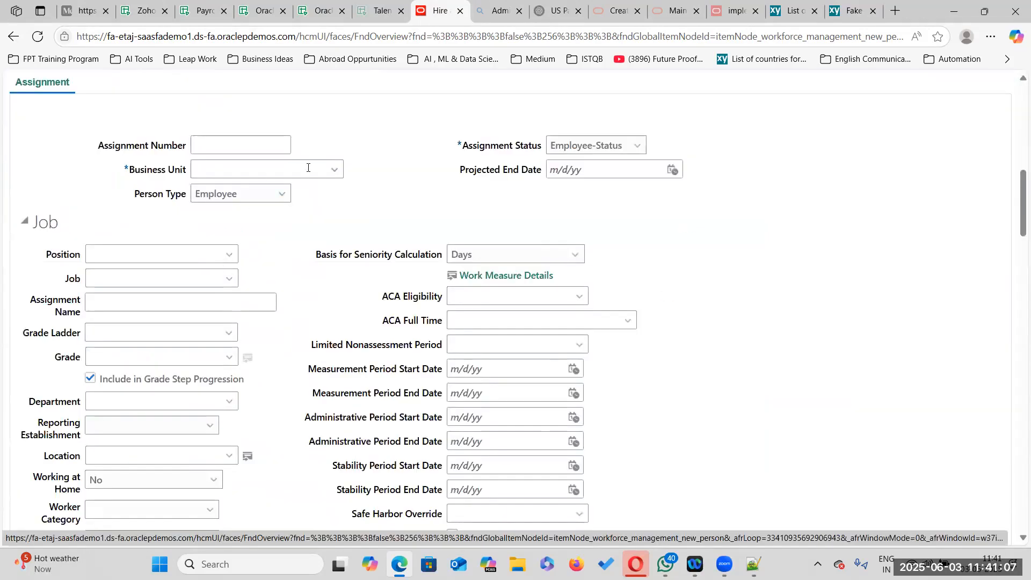
Set the business unit to US1 Business Unit, the job to Administrative Assistant and the location to Redwood City.
click(334, 171)
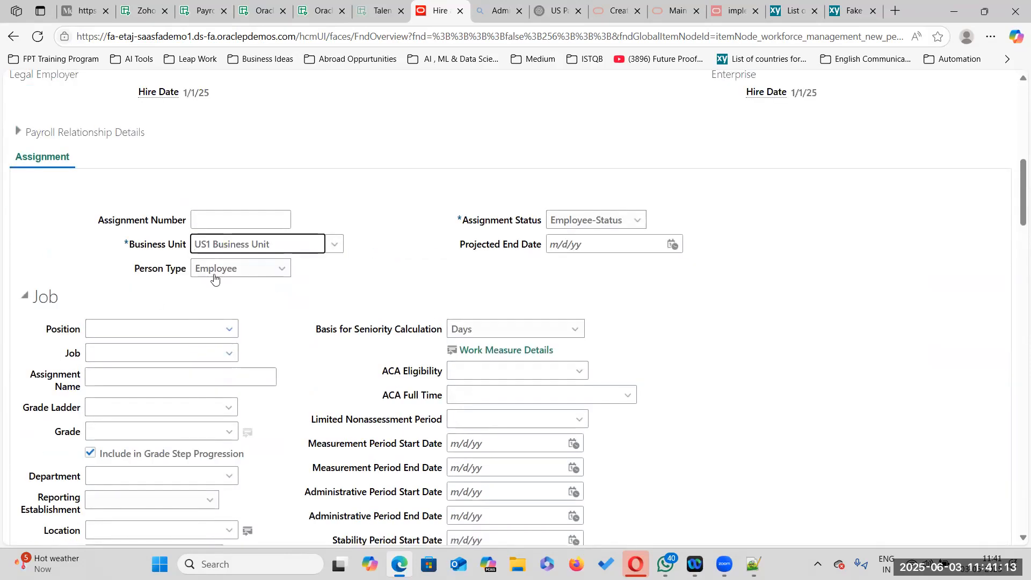
click(231, 354)
click(161, 395)
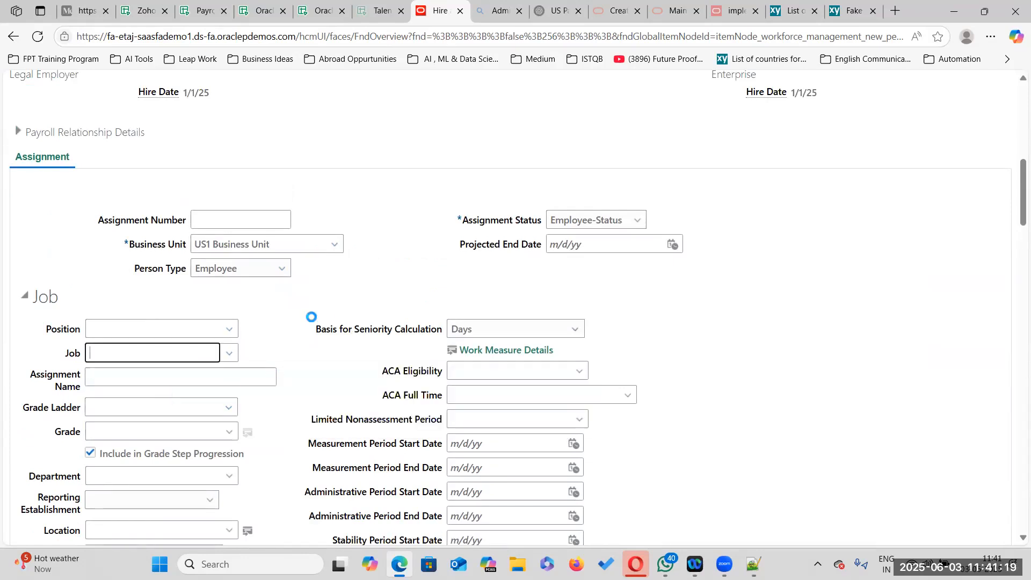
scroll(253, 406, down, 5)
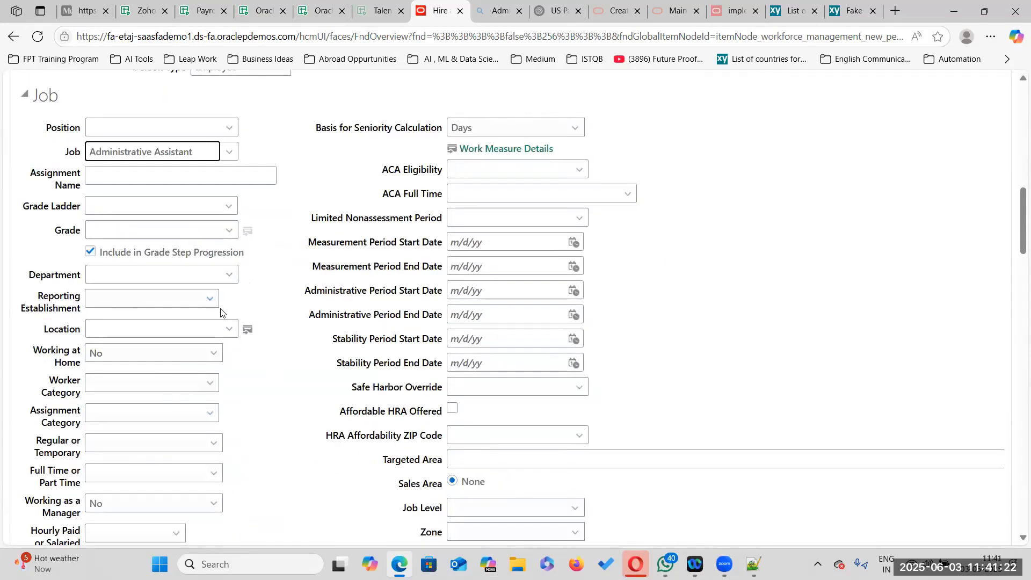
click(228, 264)
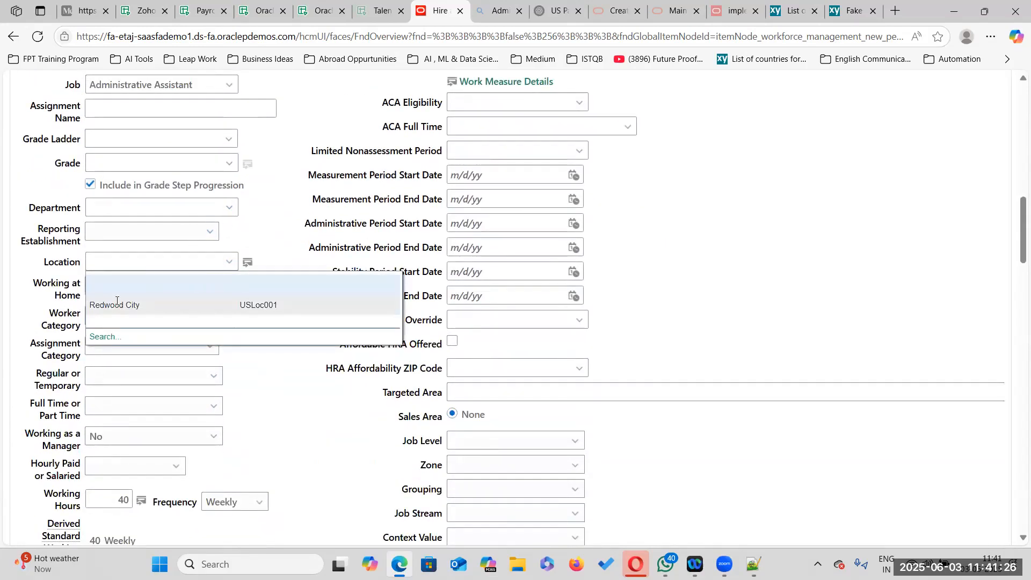
click(117, 305)
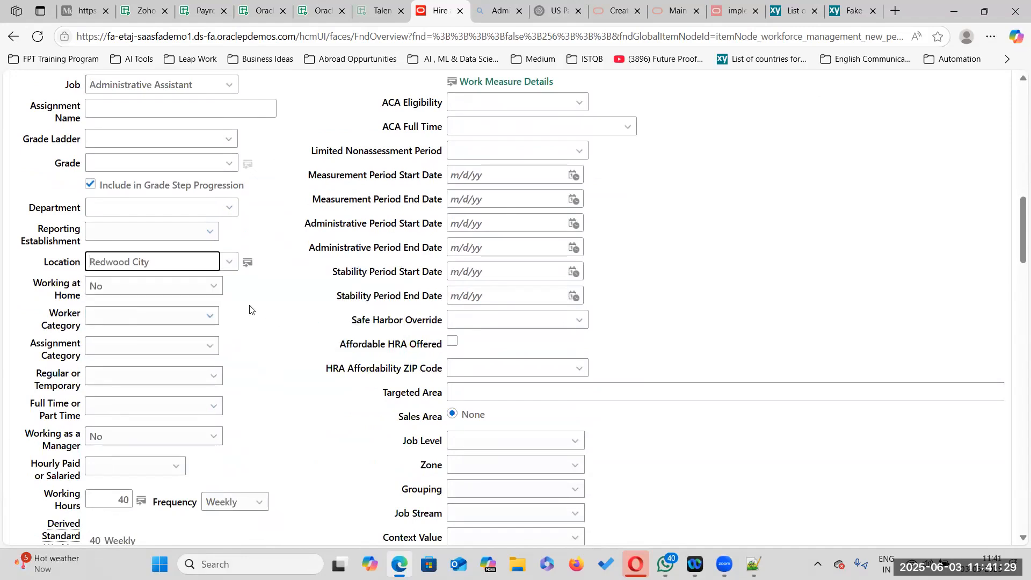
Mark the assignment Full time and Regular, with category Full-time regular and worker category White collar.
scroll(96, 302, down, 3)
click(214, 271)
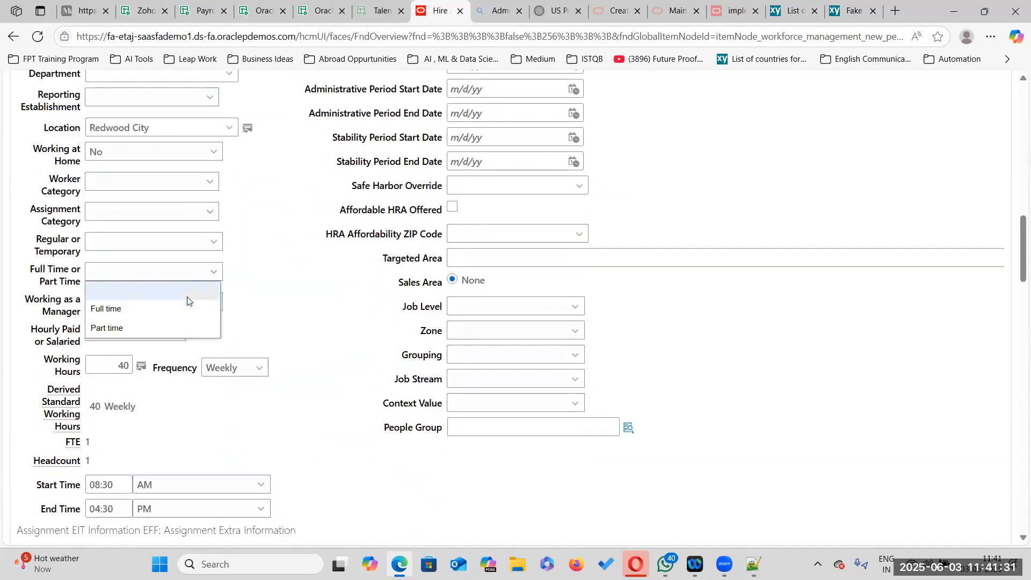
click(161, 307)
click(214, 244)
click(180, 275)
click(207, 215)
click(141, 249)
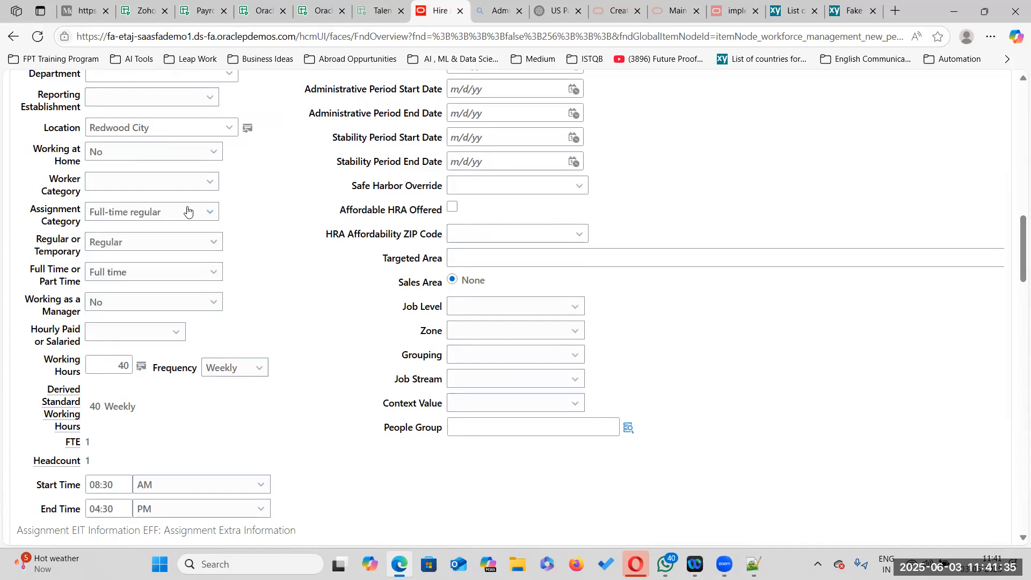
click(202, 181)
click(186, 215)
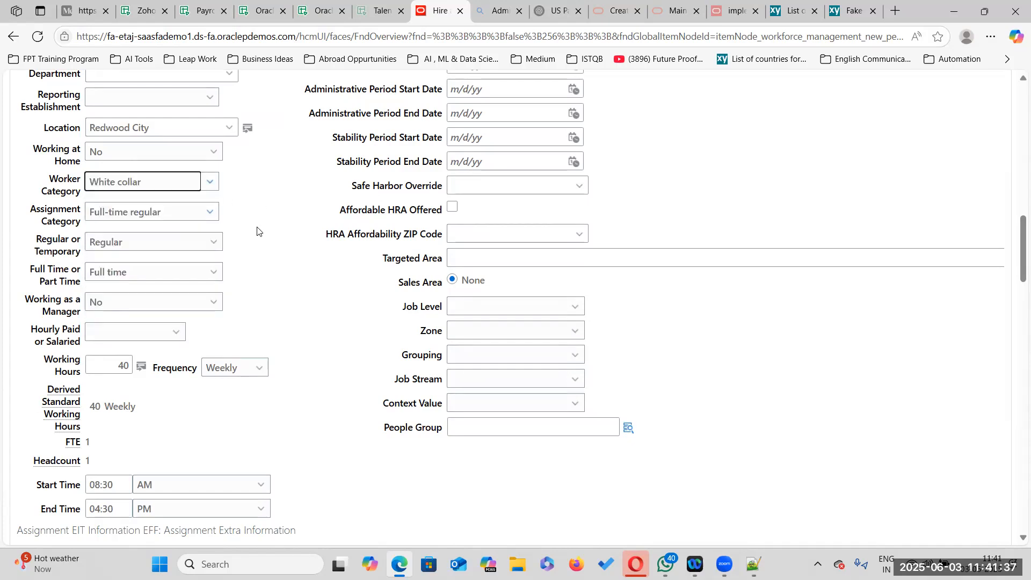
Copy the job title Administrative Assistant into Assignment Name and review the assignment fields.
scroll(262, 281, up, 3)
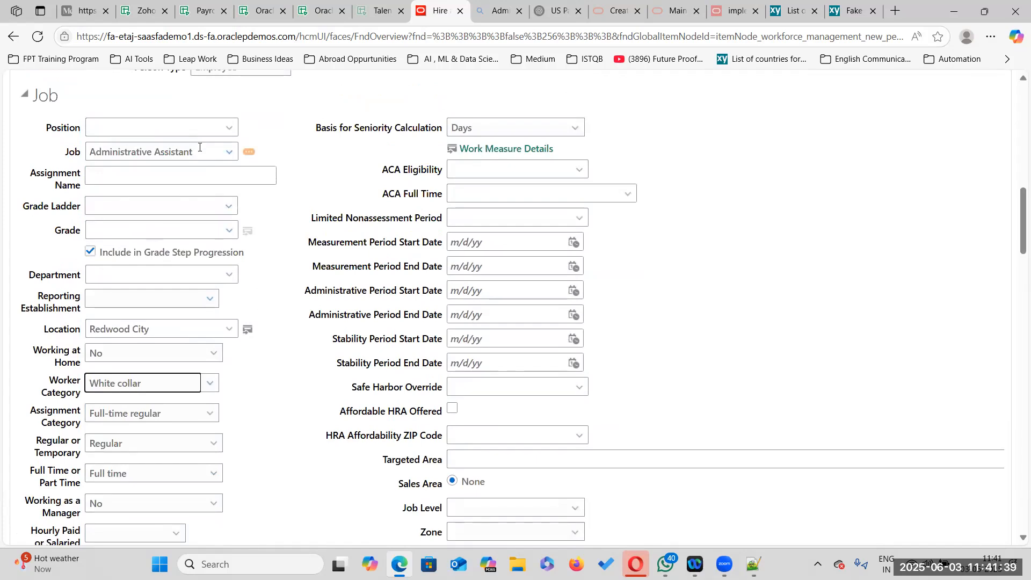
triple_click(199, 147)
key(ctrl+c)
click(115, 181)
key(ctrl+v)
scroll(270, 414, down, 1)
scroll(270, 414, down, 5)
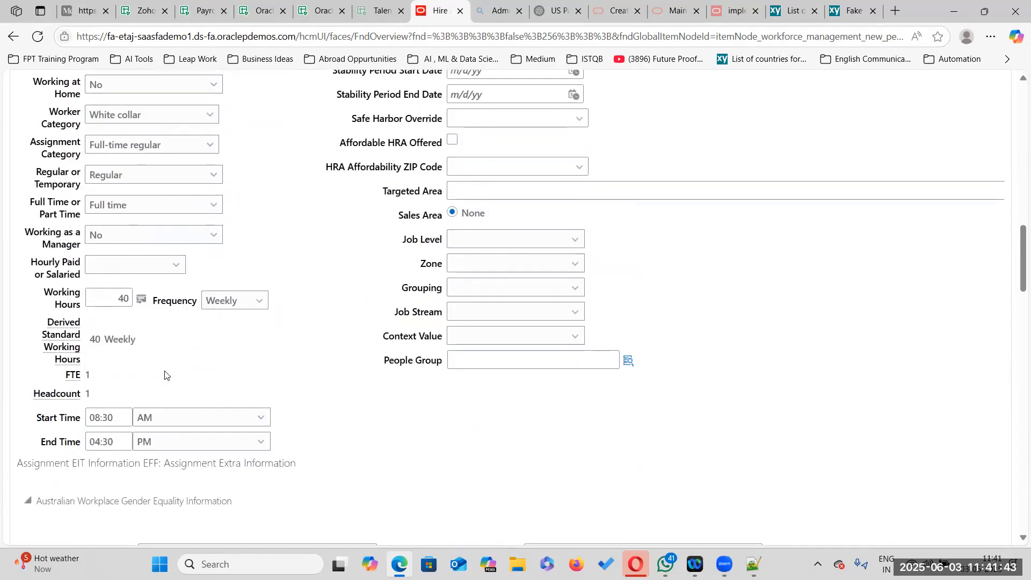
scroll(212, 269, down, 4)
scroll(511, 355, up, 7)
scroll(617, 224, down, 6)
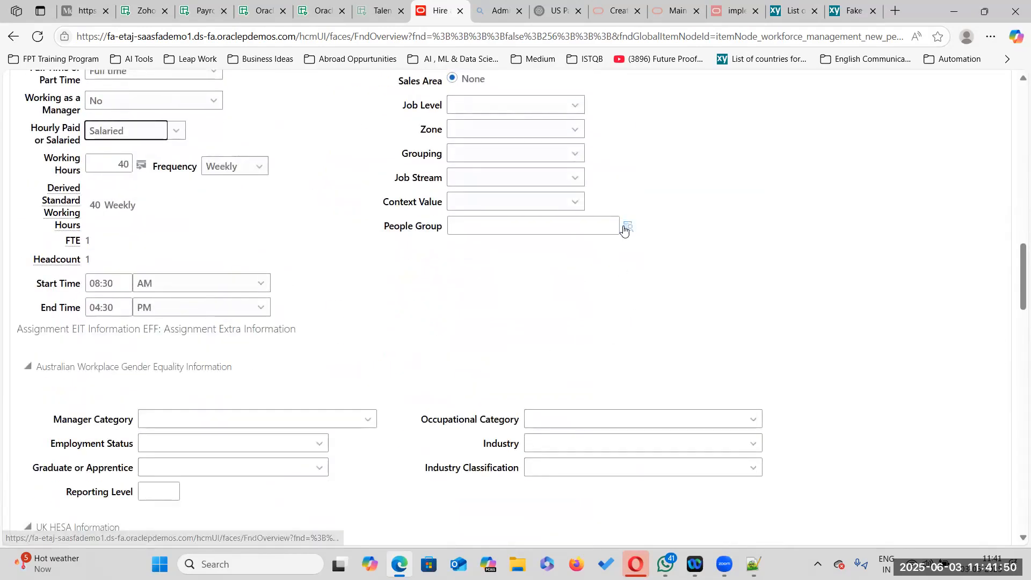
scroll(520, 293, up, 4)
scroll(667, 322, up, 4)
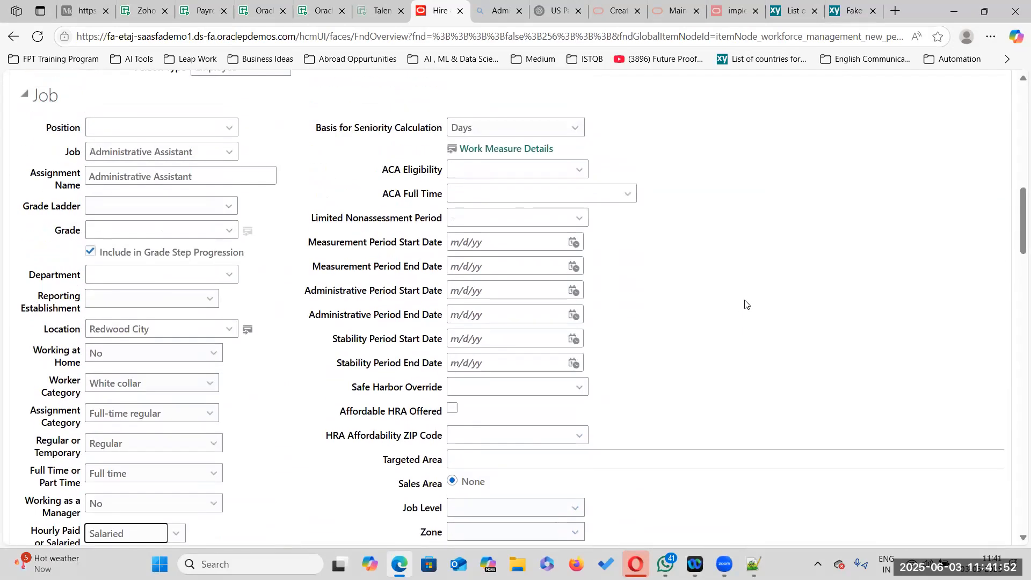
scroll(622, 323, down, 14)
scroll(480, 370, down, 16)
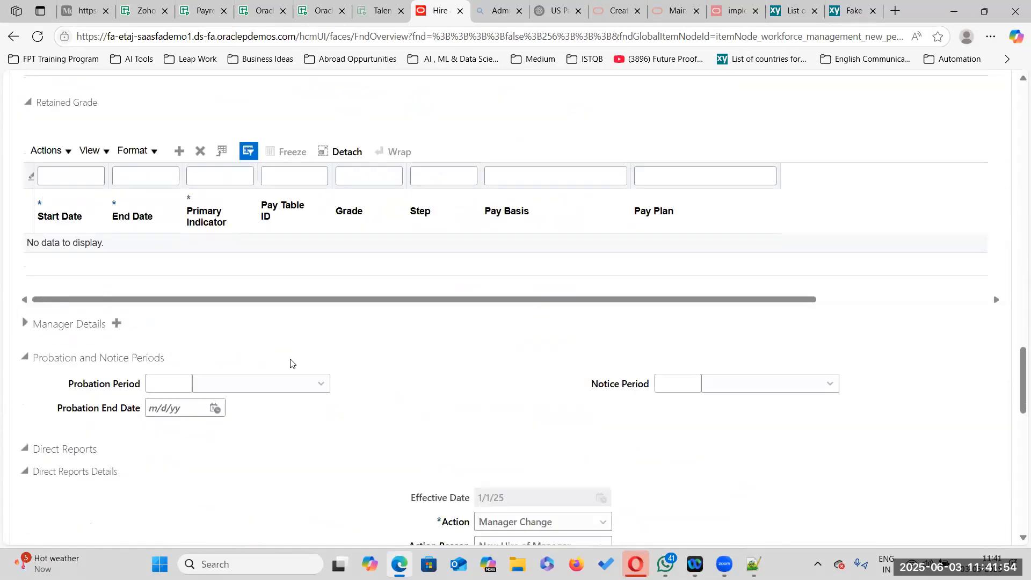
Choose US1 Legal Entity as the tax reporting unit and add a payroll row.
click(231, 338)
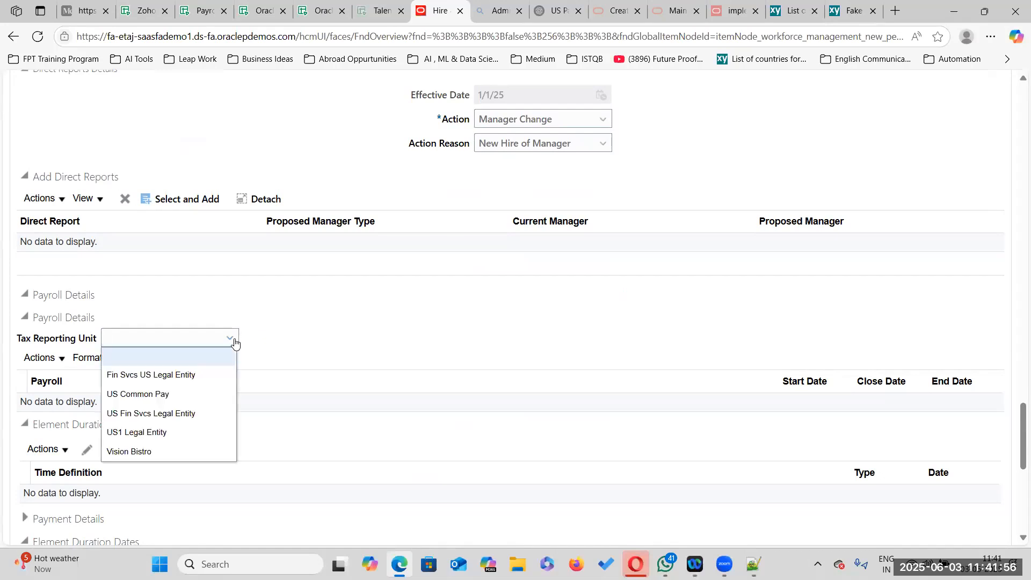
click(171, 433)
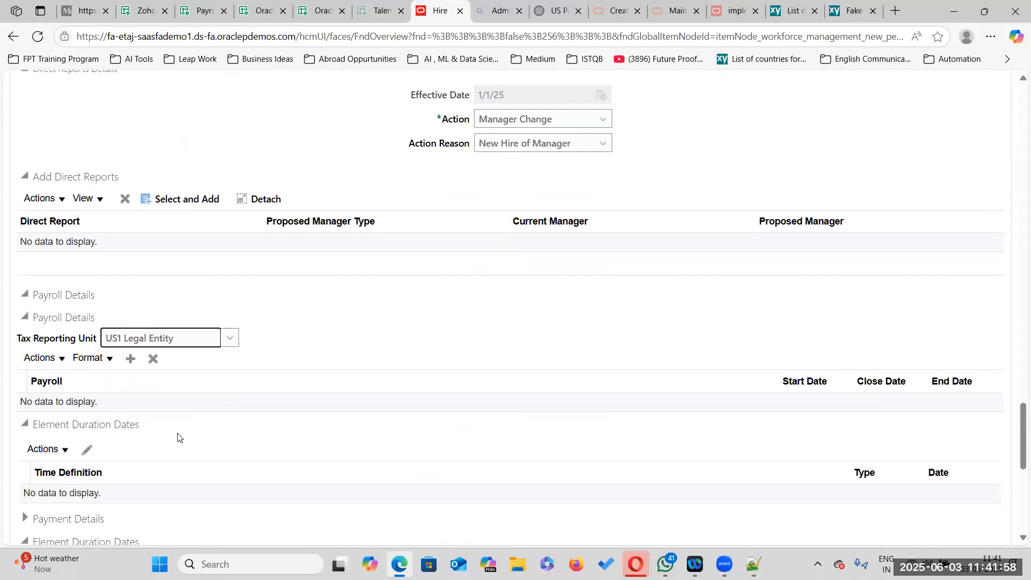
click(130, 358)
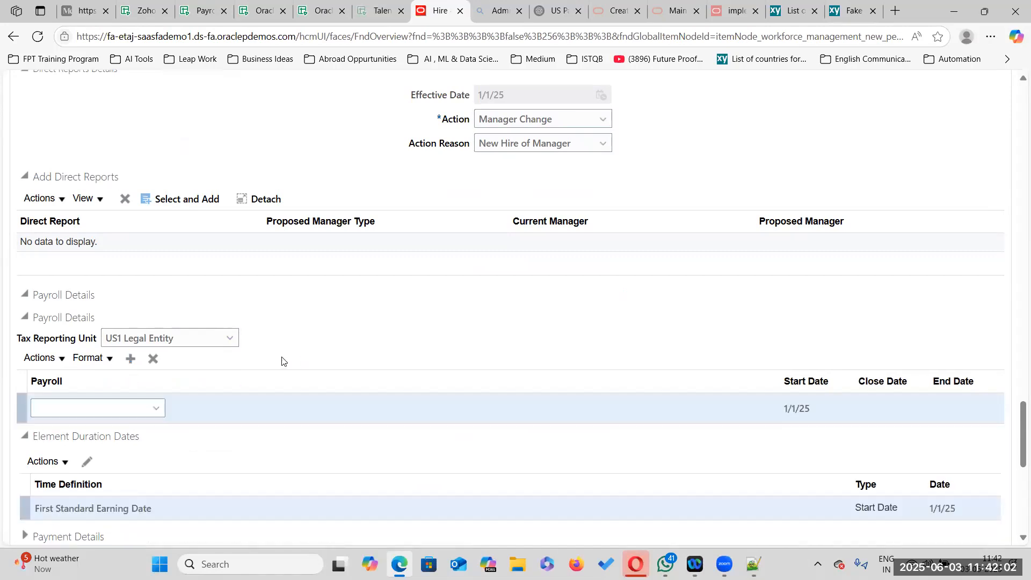
Search for the Weekly payroll and assign it to the new hire.
click(157, 415)
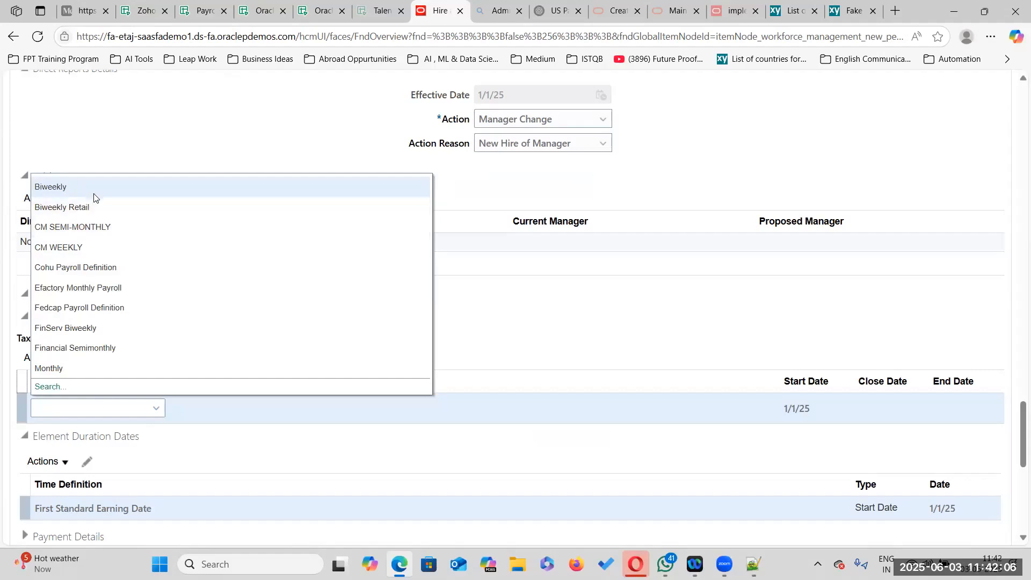
click(50, 386)
click(365, 279)
text(Weekly)
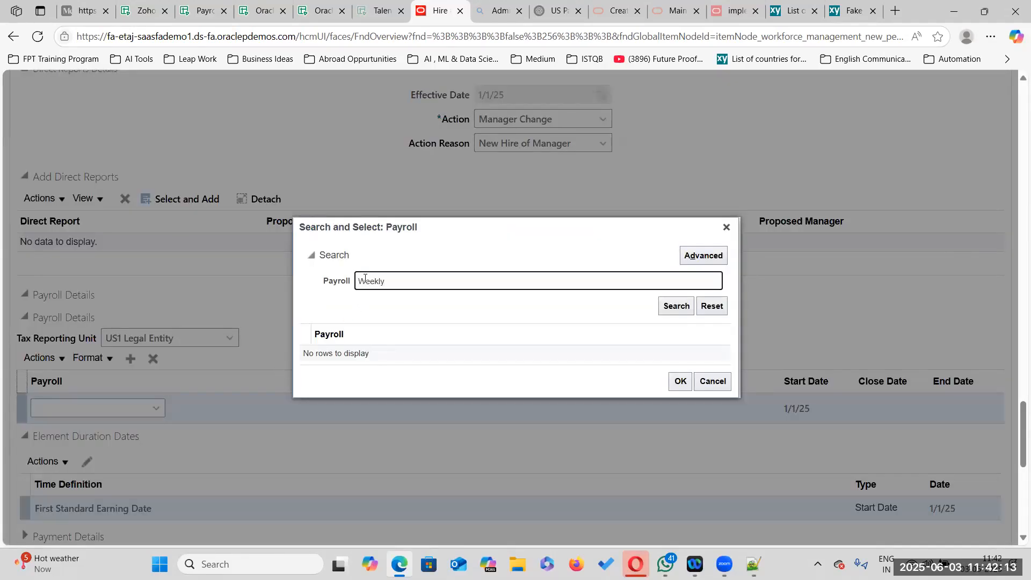
click(679, 313)
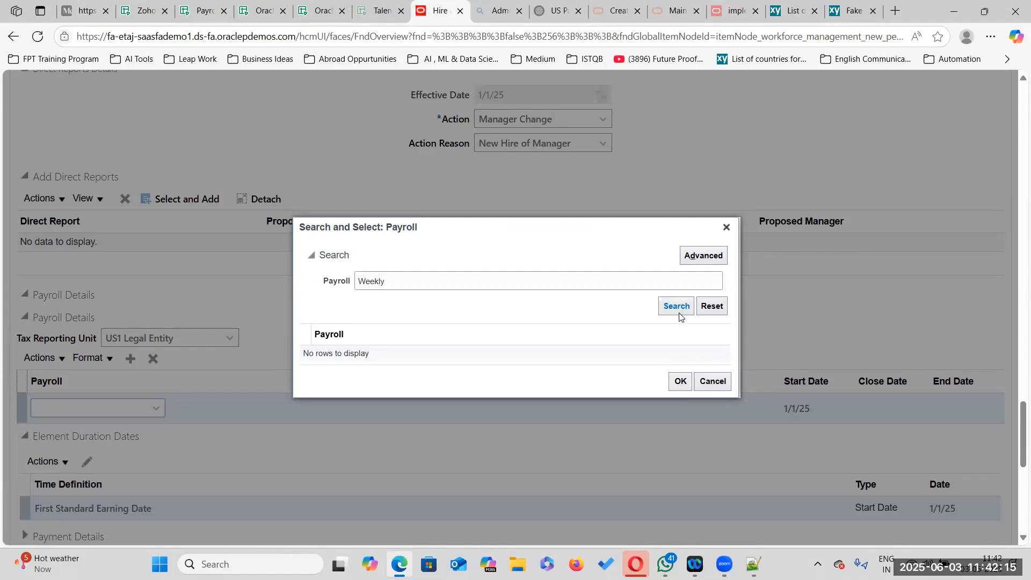
click(460, 333)
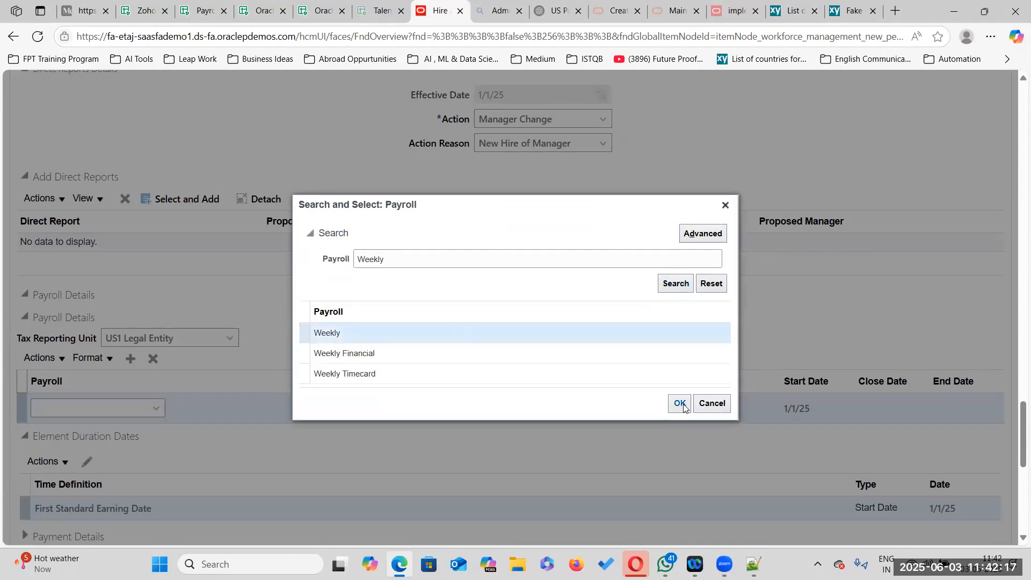
click(680, 404)
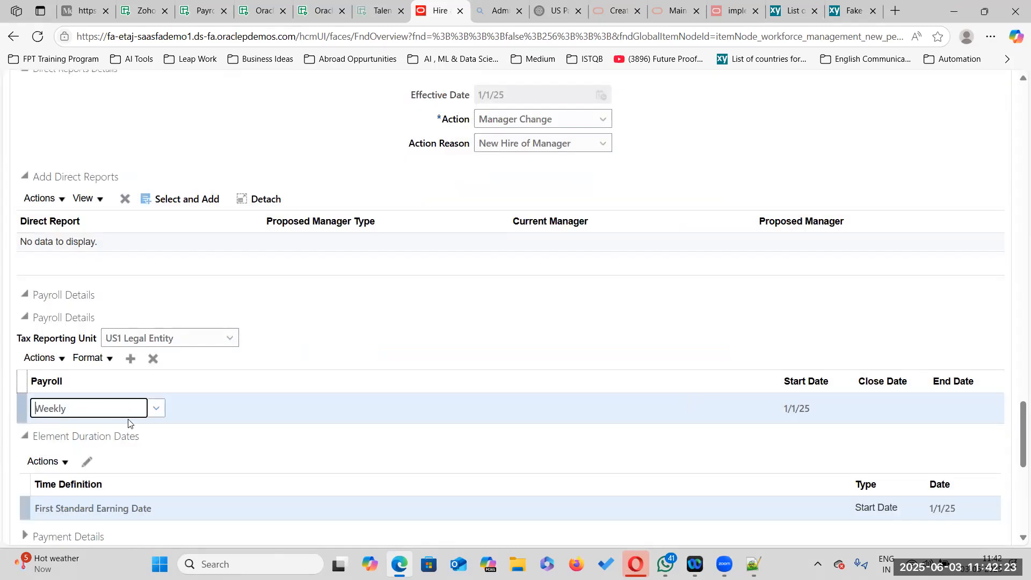
scroll(128, 424, down, 5)
scroll(145, 350, up, 9)
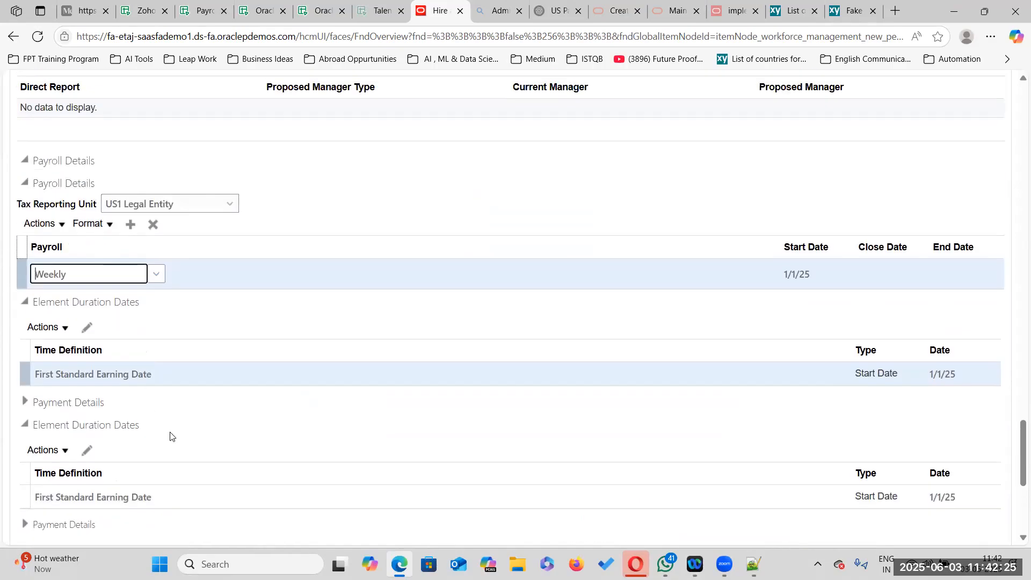
scroll(502, 275, up, 20)
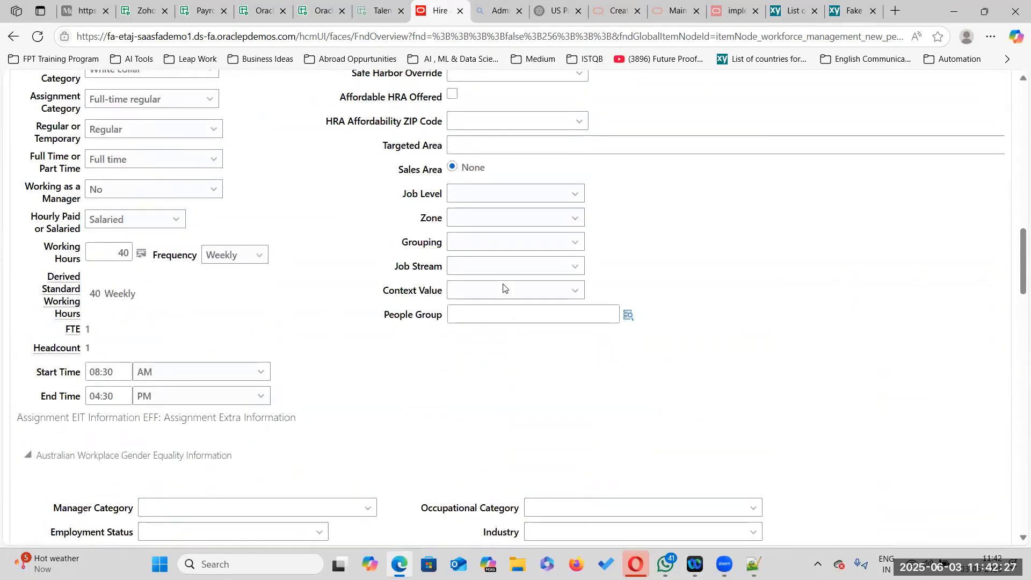
scroll(504, 284, up, 6)
Choose FedEx Weekly Salary Basis with a 1,000.00 USD weekly salary amount.
click(725, 182)
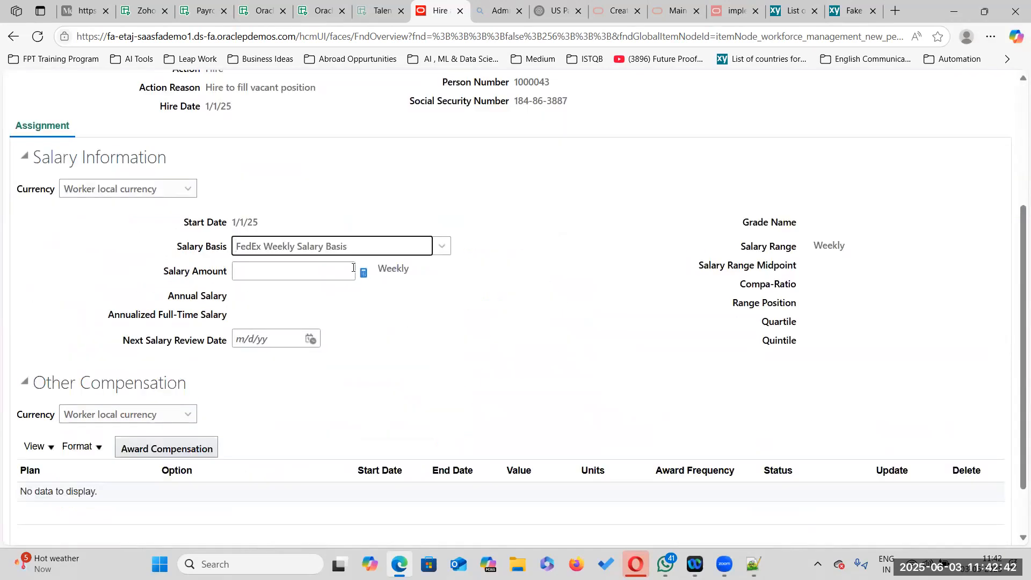
click(353, 269)
text(1000)
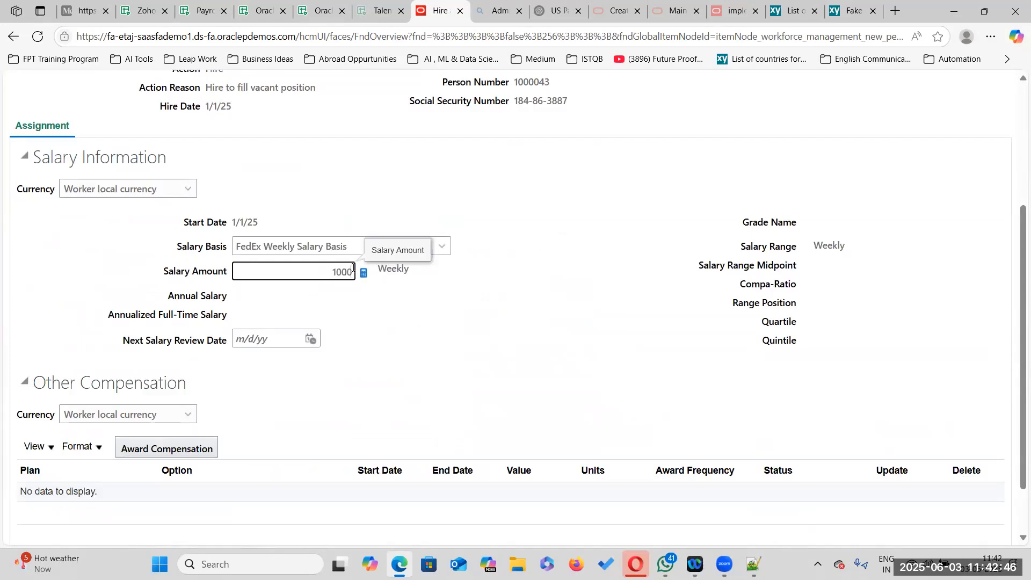
click(487, 344)
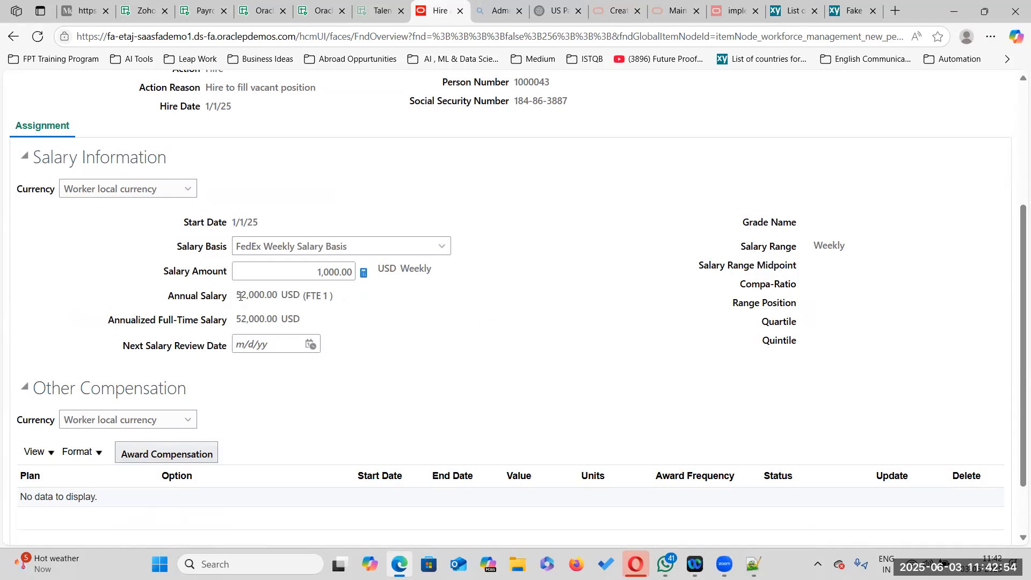
scroll(317, 172, down, 1)
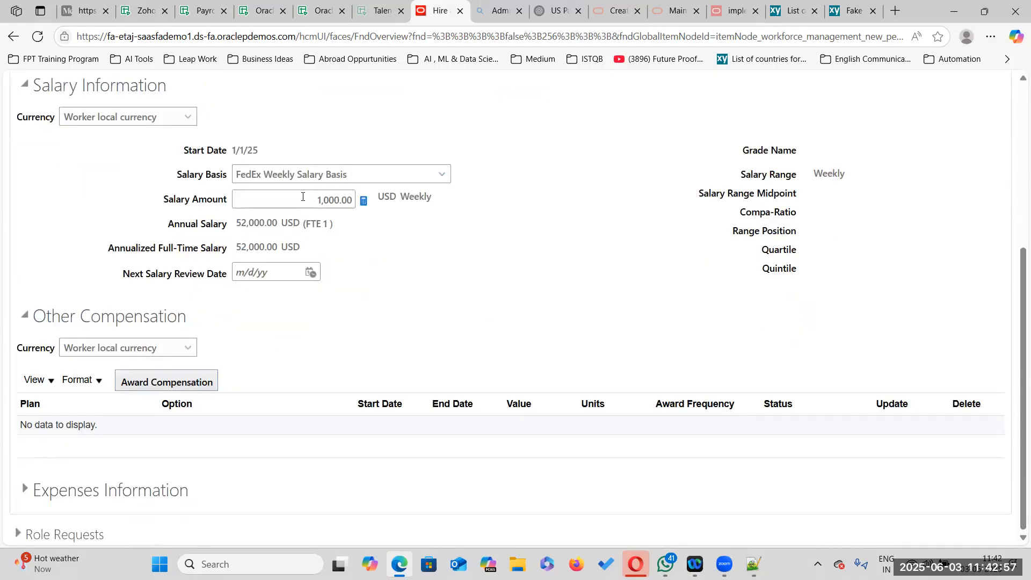
scroll(422, 270, up, 4)
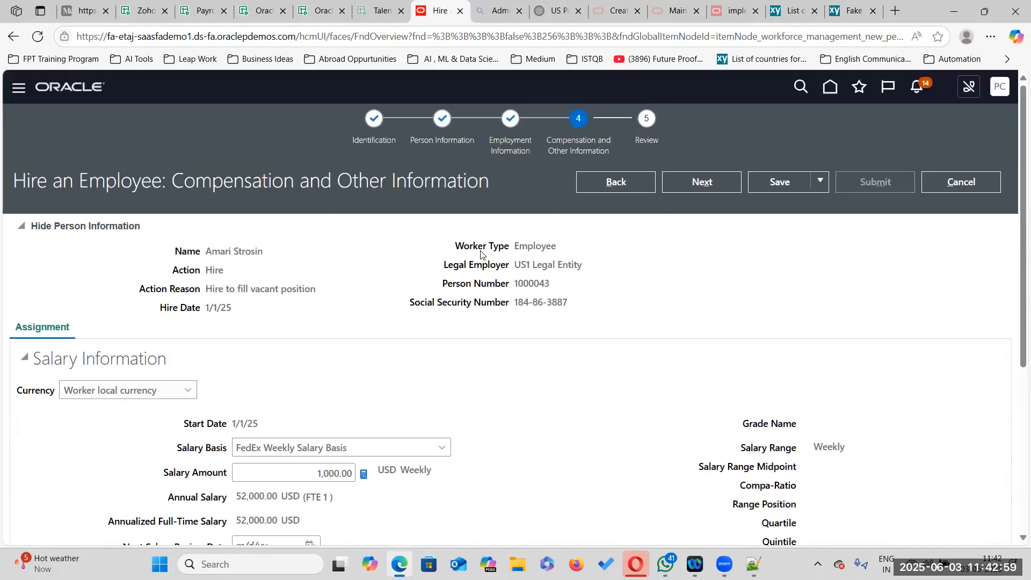
Submit the hire and record its person number in cell F8 under Weekly Salary in Zoho Sheet.
click(685, 185)
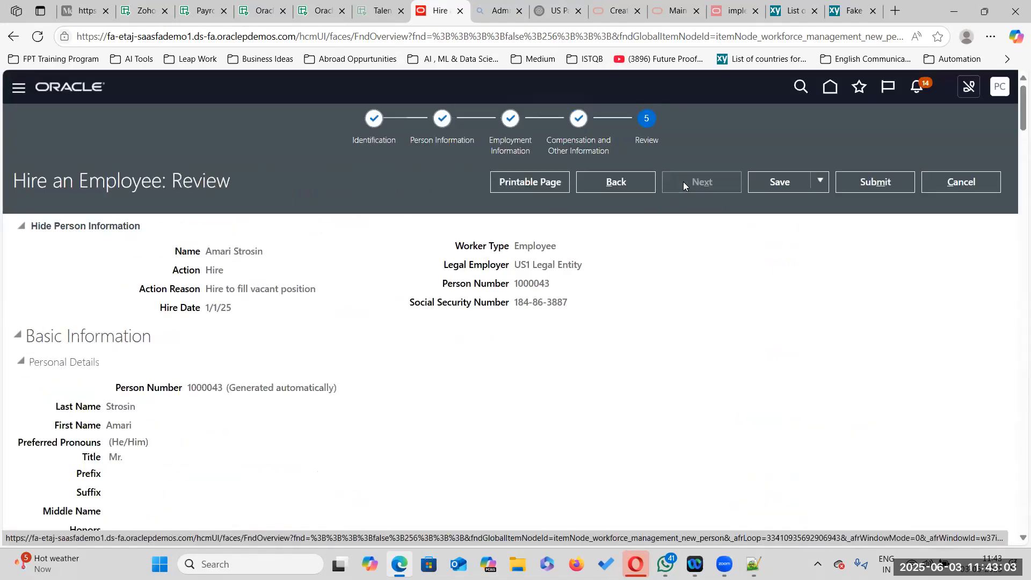
click(887, 180)
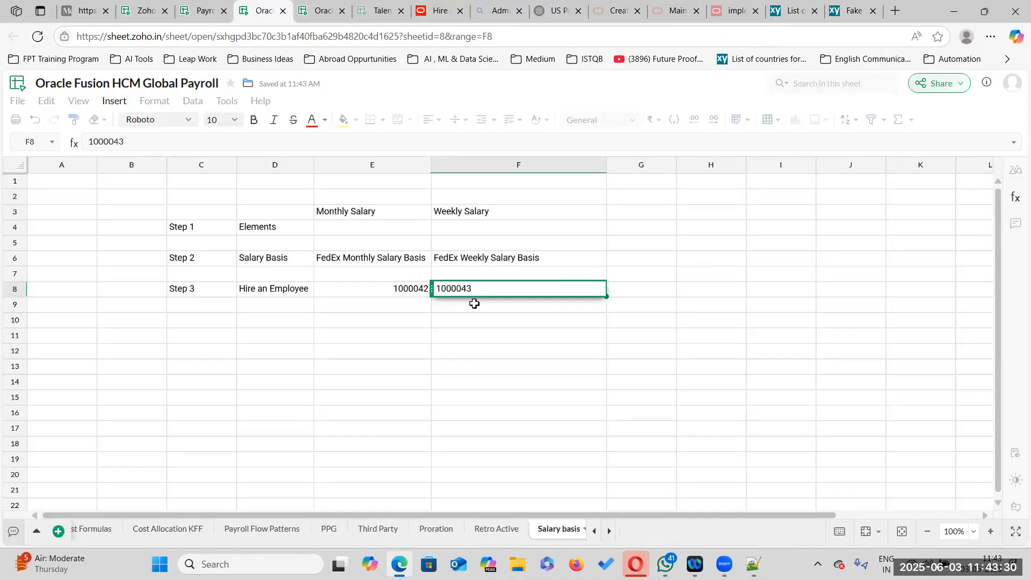
click(476, 305)
click(479, 286)
click(393, 279)
click(382, 300)
click(382, 289)
click(381, 303)
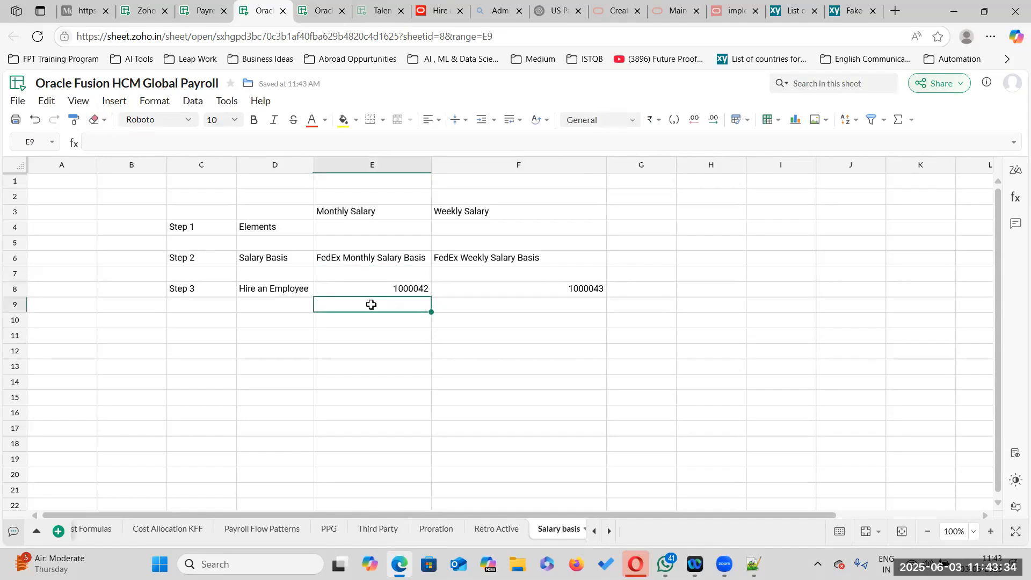
click(523, 303)
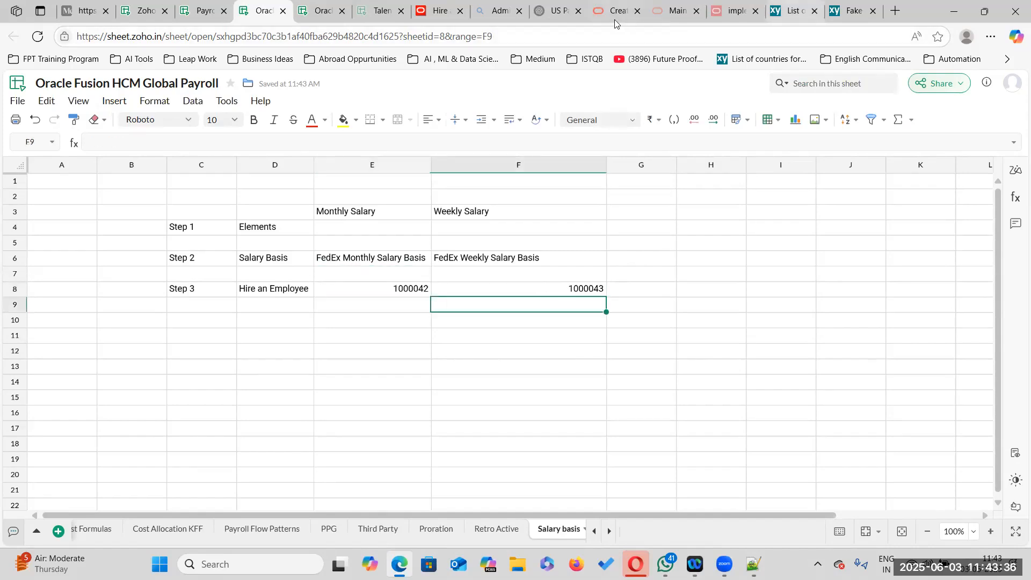
click(438, 11)
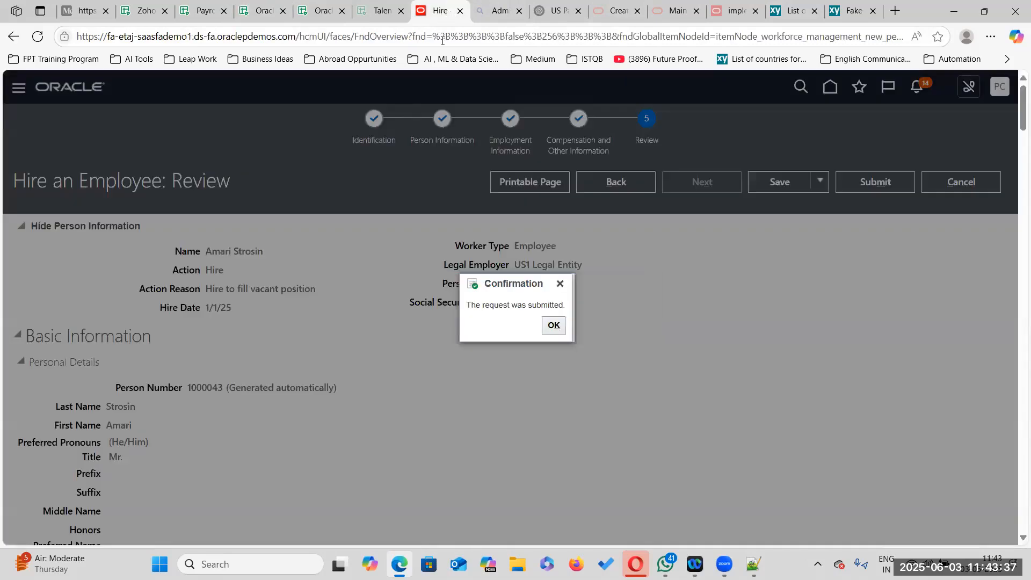
Dismiss the submission confirmation with OK and go back to the Home page.
click(553, 326)
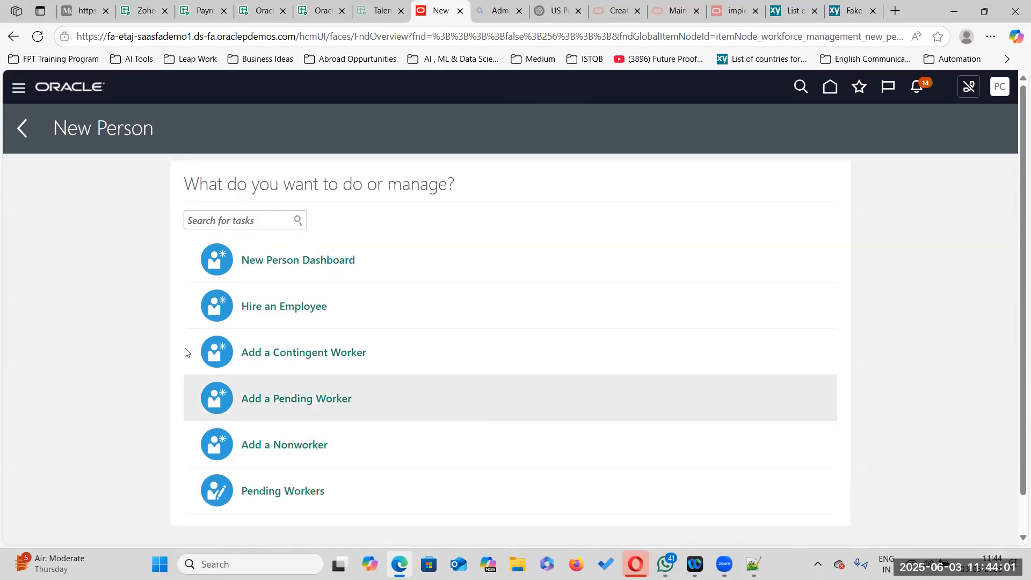
click(831, 86)
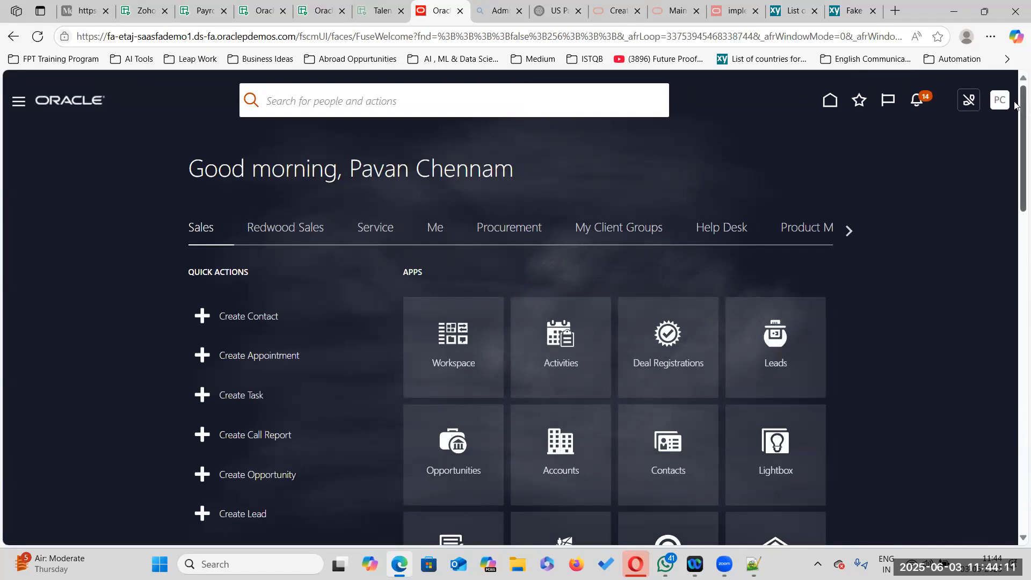
Search Person Spotlight by the earlier hire's person number and open that employee's public profile.
click(620, 228)
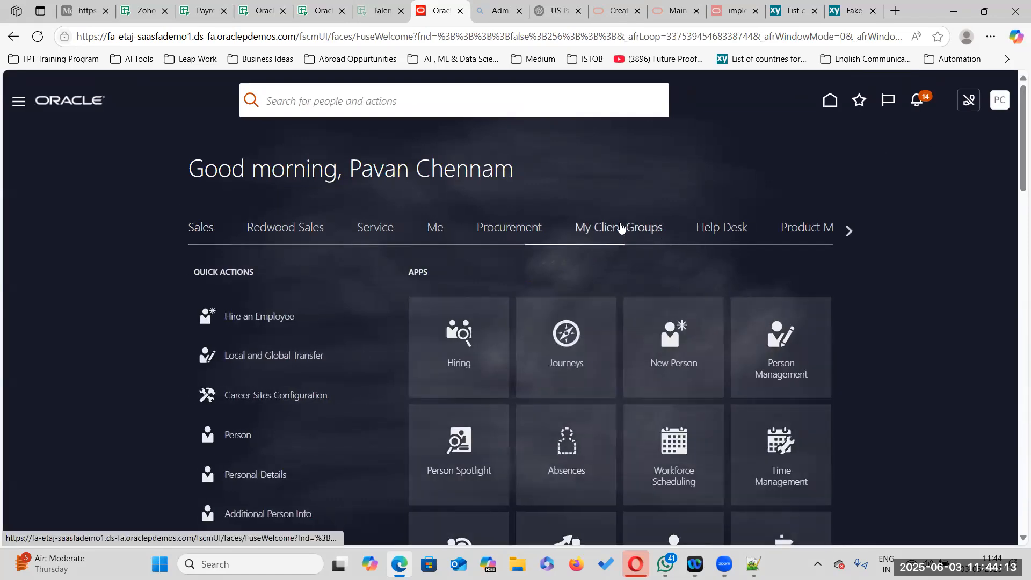
scroll(517, 380, down, 3)
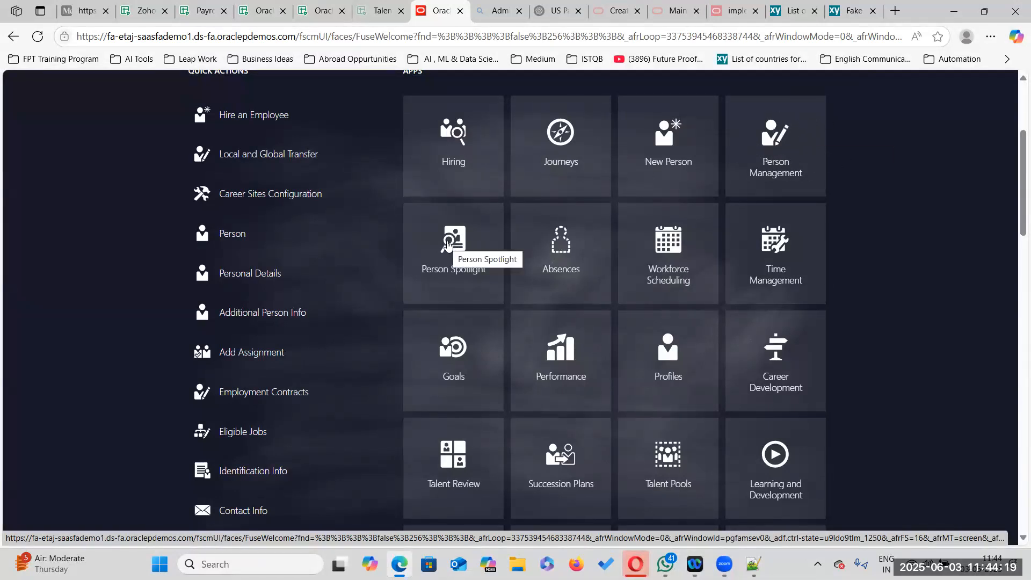
click(452, 243)
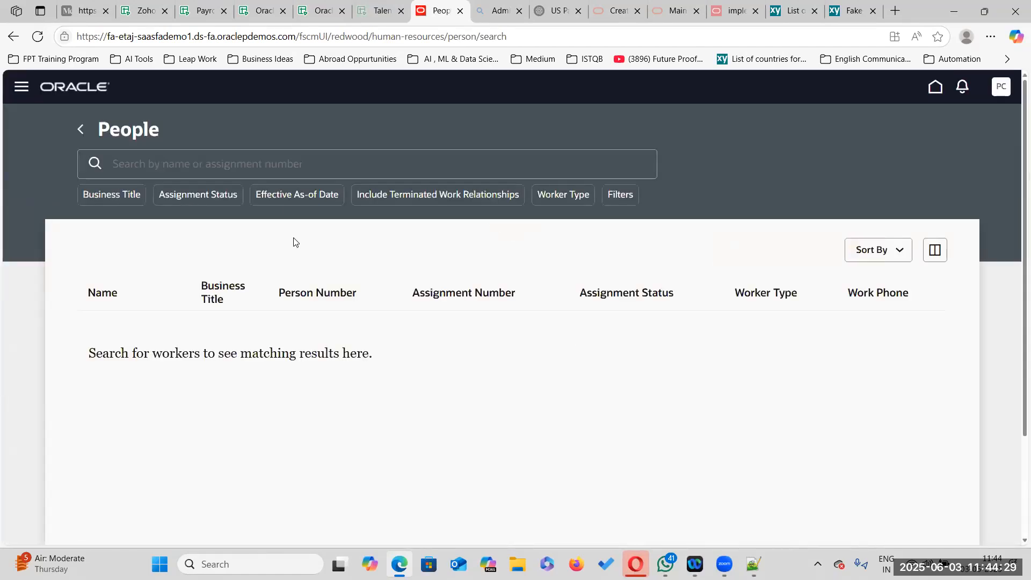
click(289, 161)
text(1000042)
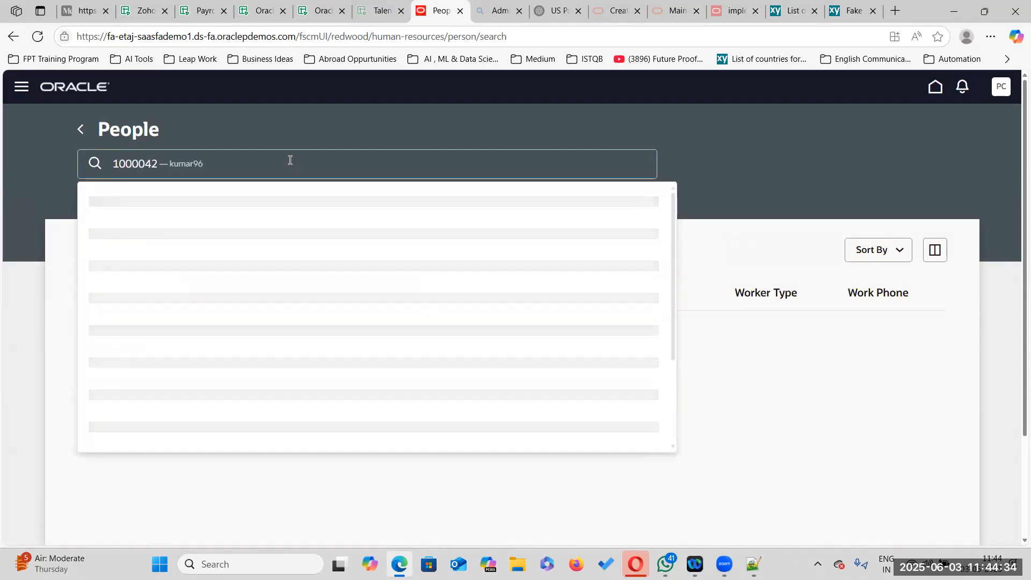
click(149, 210)
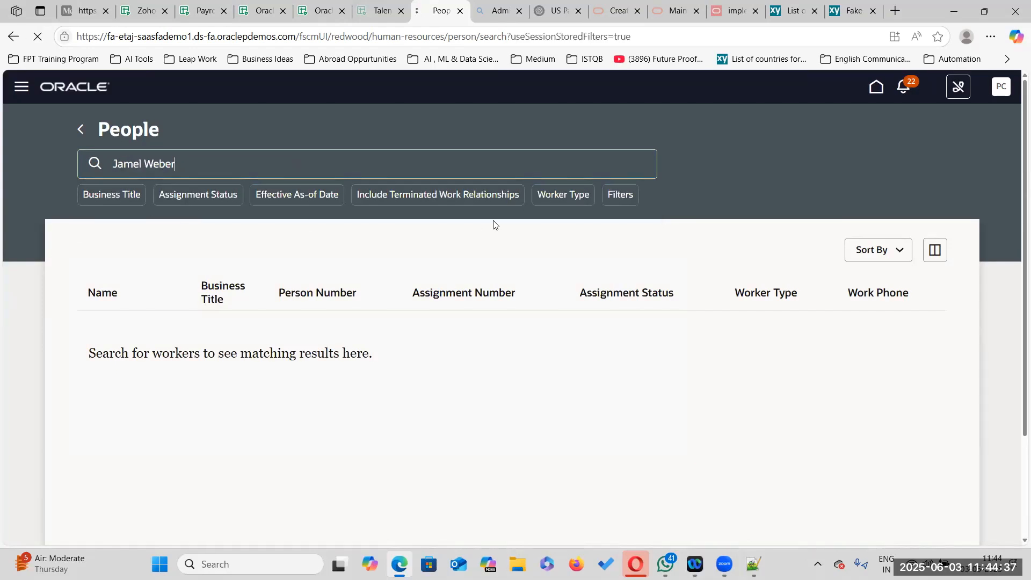
scroll(470, 387, down, 5)
scroll(433, 323, up, 4)
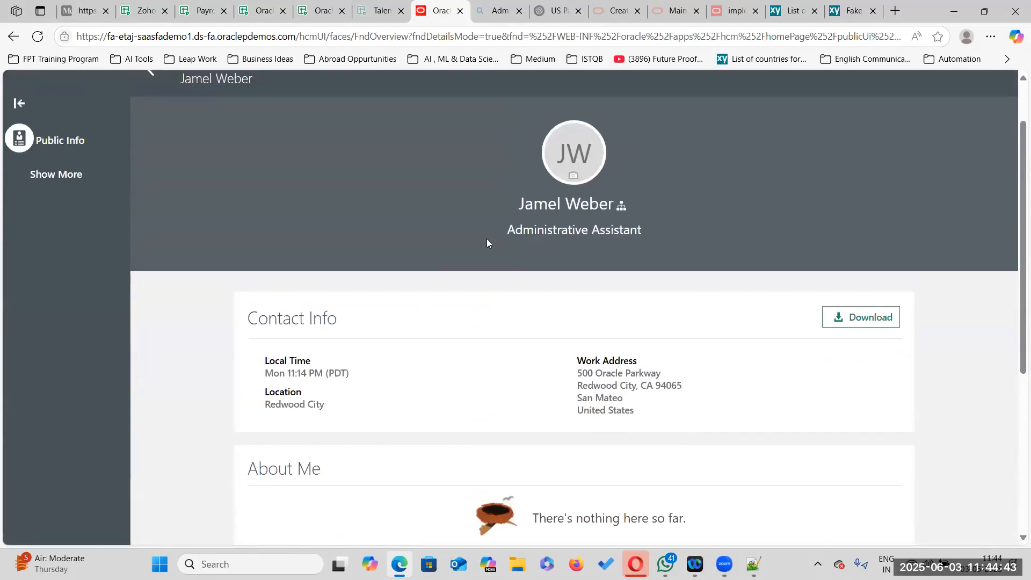
Highlight the employee's job title, work address and location on the profile.
drag(509, 231, 663, 234)
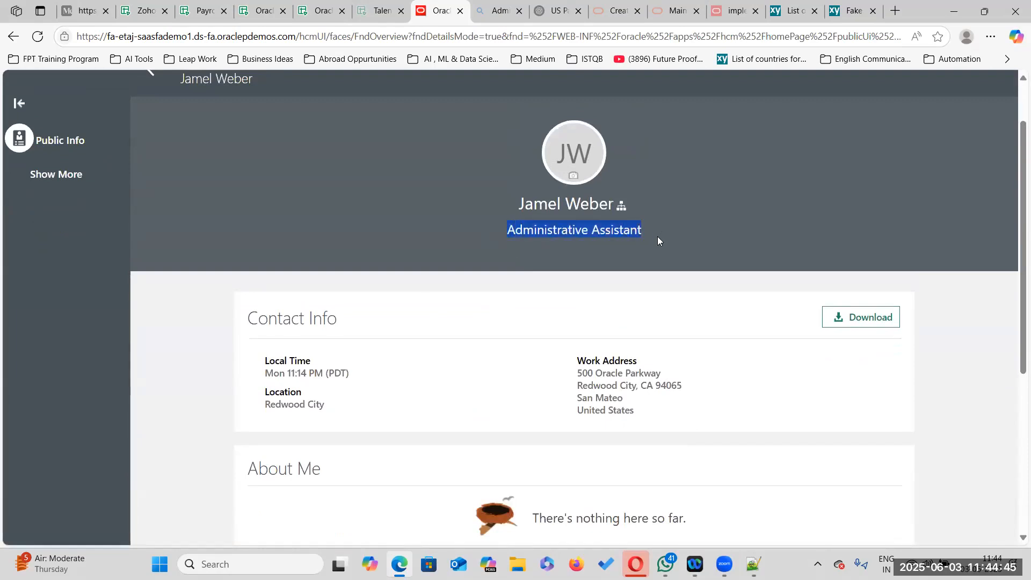
drag(577, 358, 640, 418)
click(632, 404)
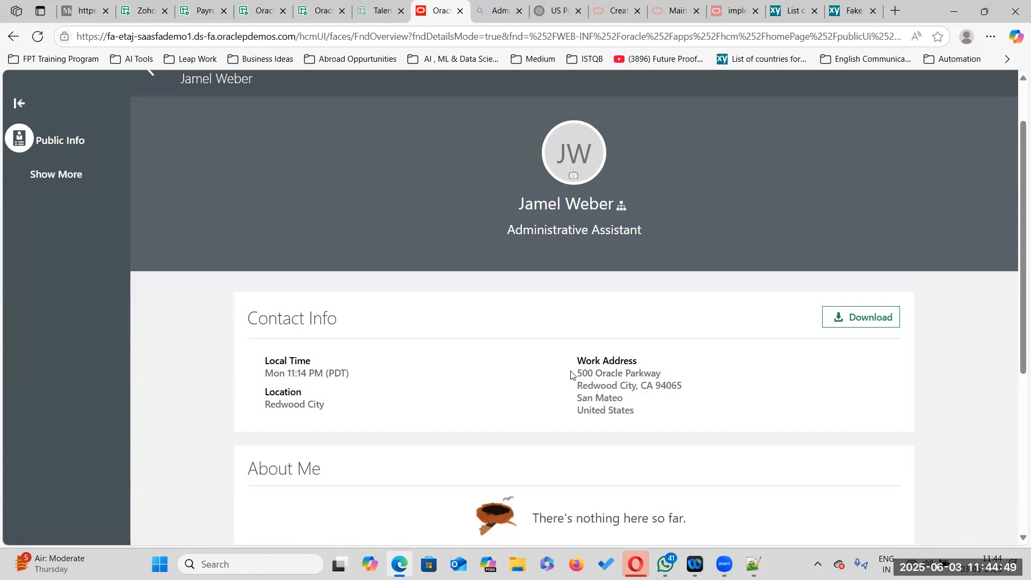
scroll(308, 368, down, 1)
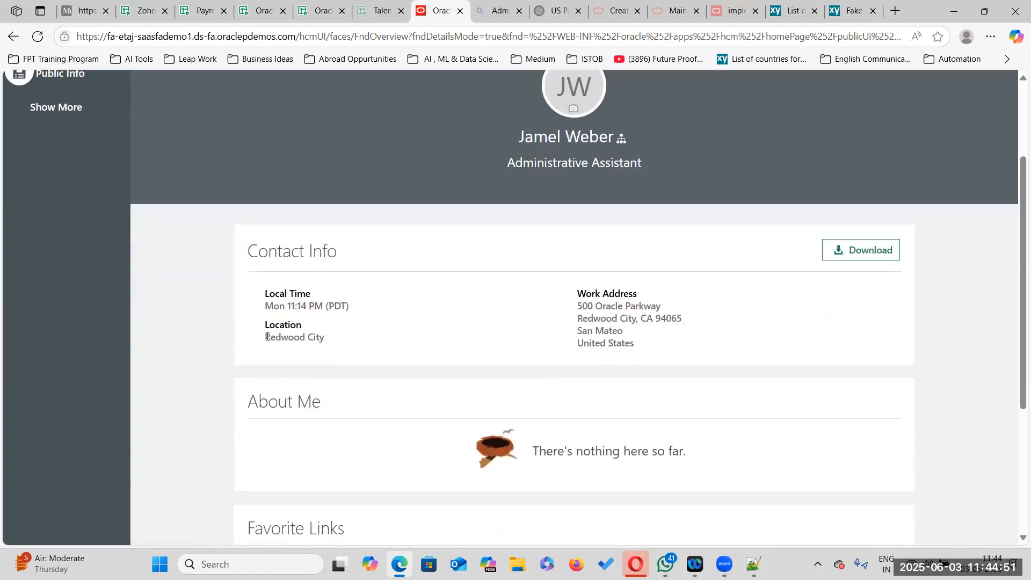
drag(267, 336, 351, 339)
Expand the Representatives section at the bottom of the Public Info page.
scroll(663, 337, down, 2)
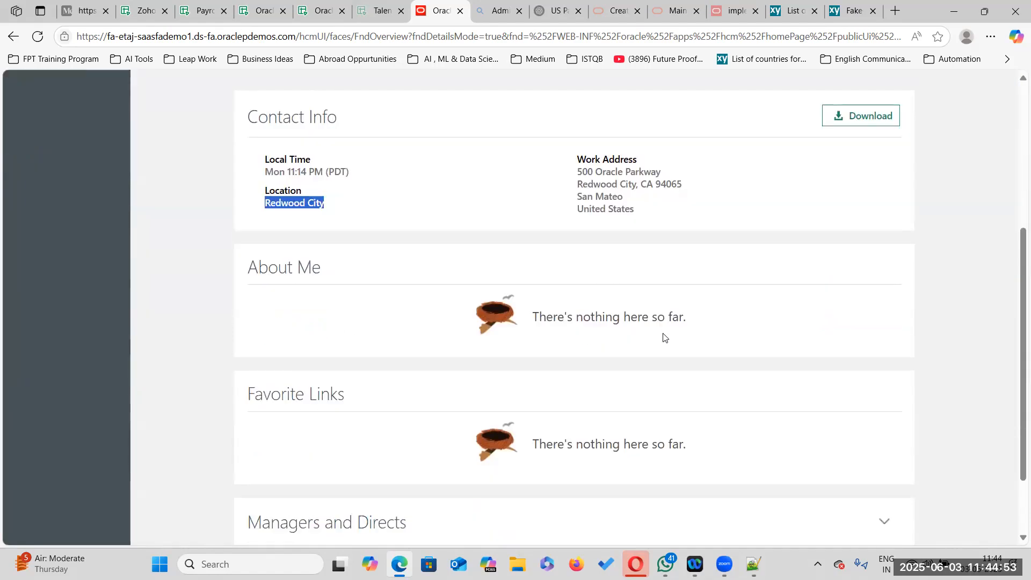
scroll(534, 379, down, 2)
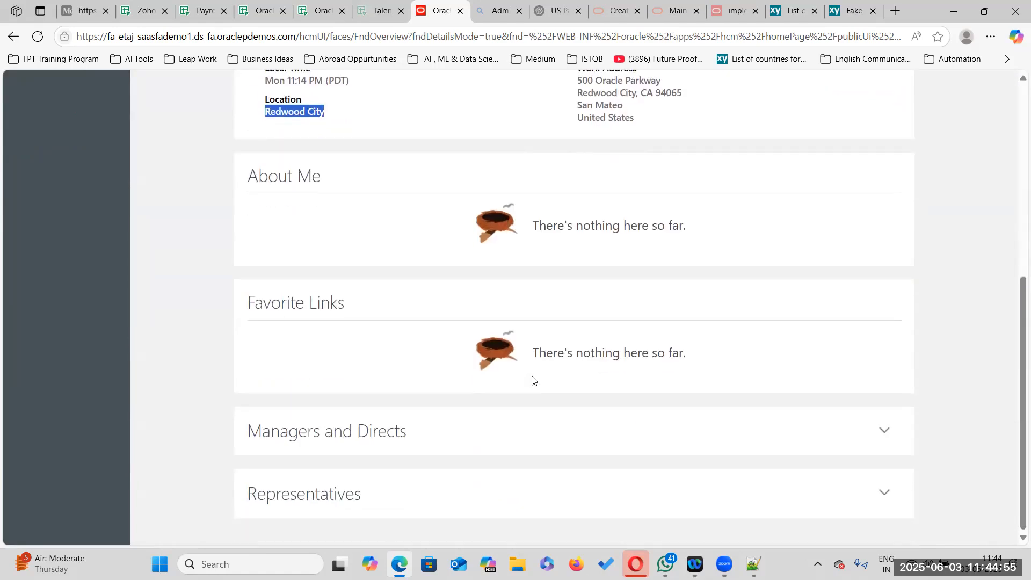
scroll(533, 382, up, 5)
scroll(537, 384, down, 5)
click(884, 493)
scroll(795, 465, down, 7)
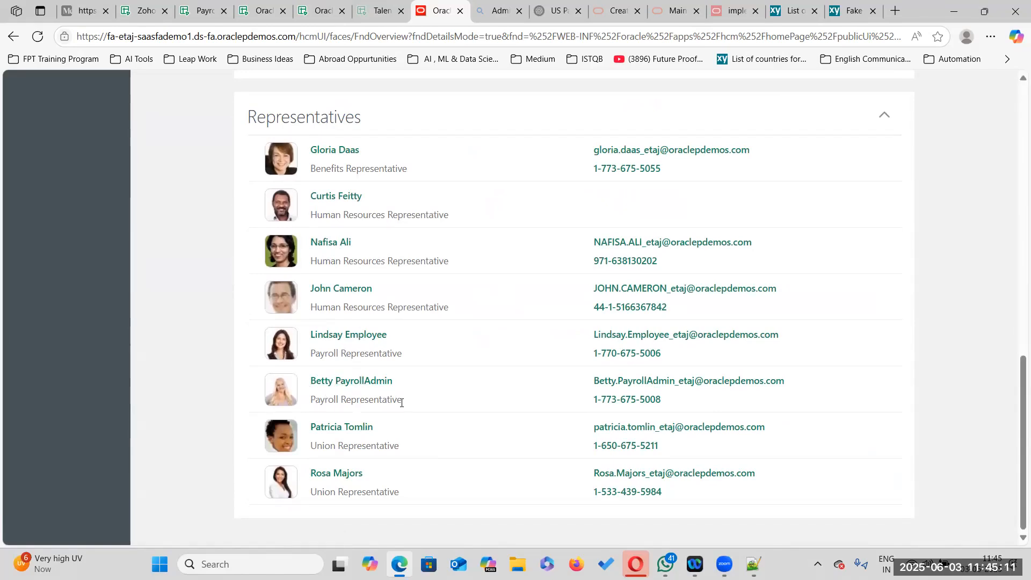
Return to the top of the profile and use Show More to list Personal Details, Employment Info and Compensation.
key(alt+Left)
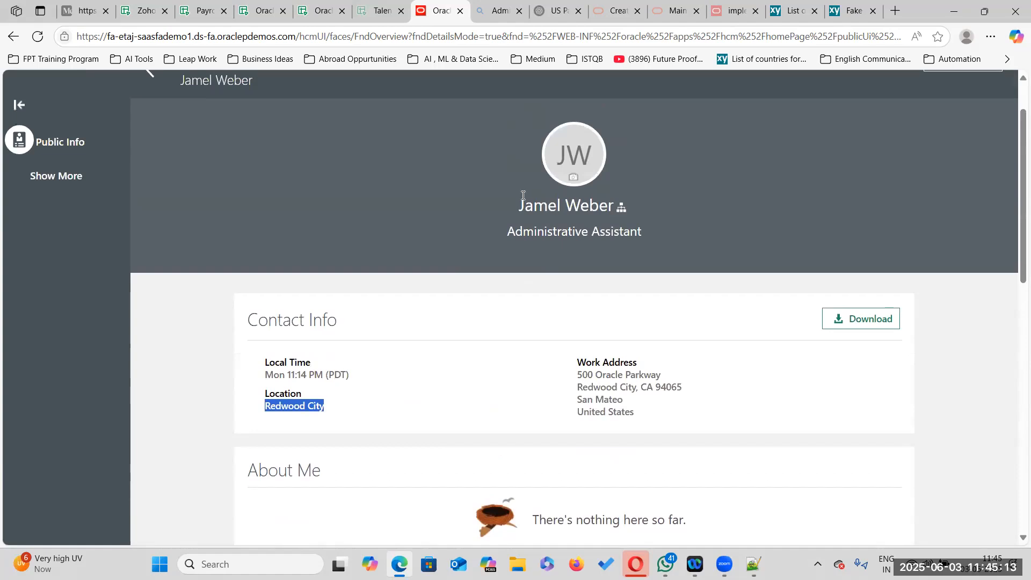
scroll(390, 478, down, 10)
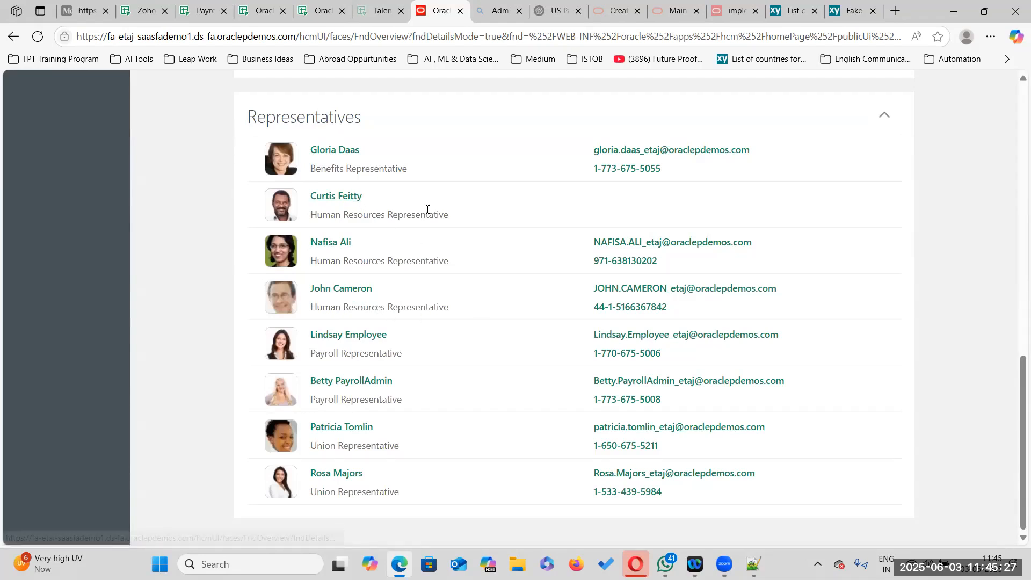
scroll(412, 361, up, 2)
scroll(490, 357, down, 2)
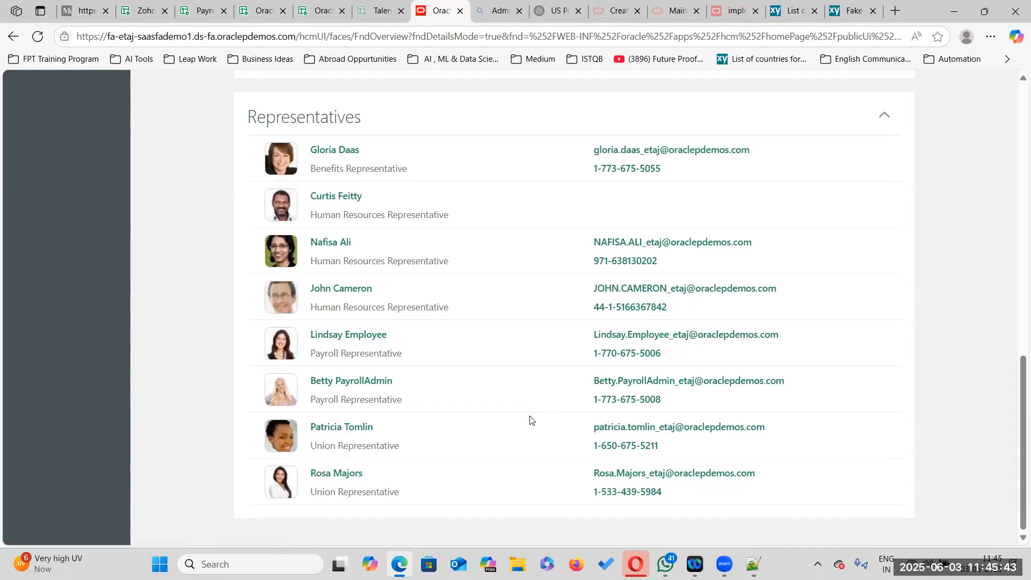
scroll(529, 422, up, 3)
scroll(390, 413, up, 8)
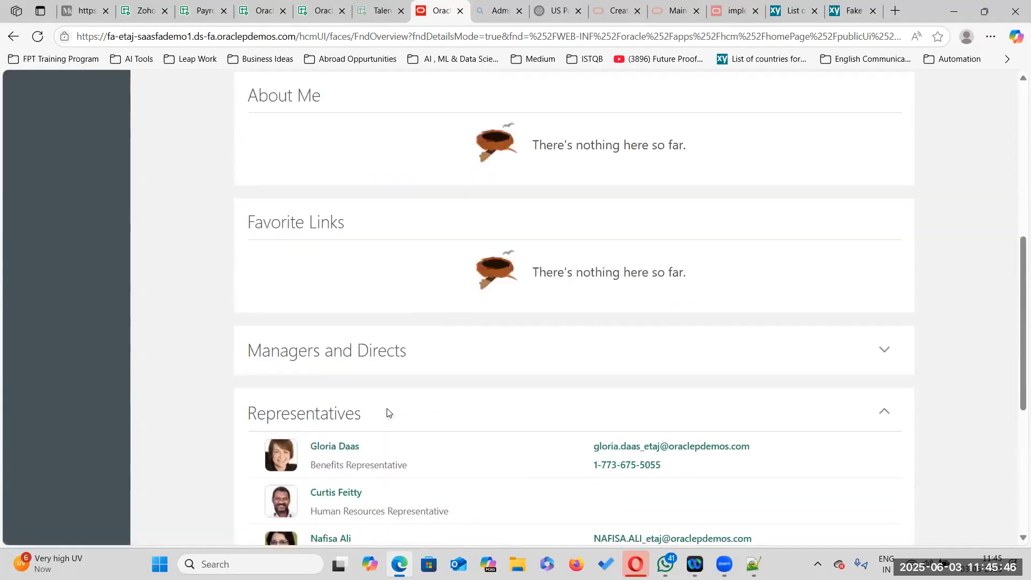
click(67, 242)
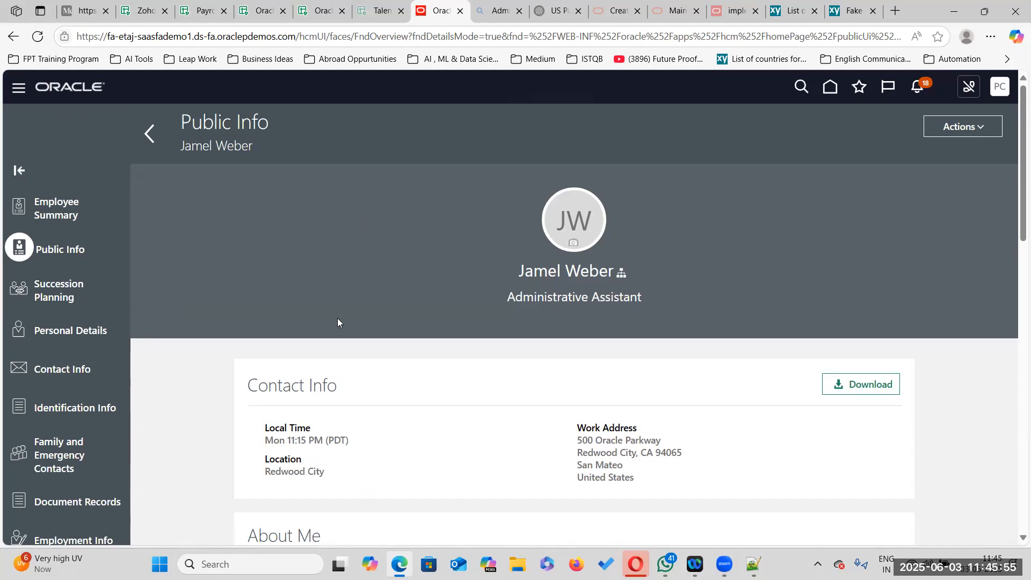
scroll(337, 322, down, 3)
scroll(115, 387, up, 3)
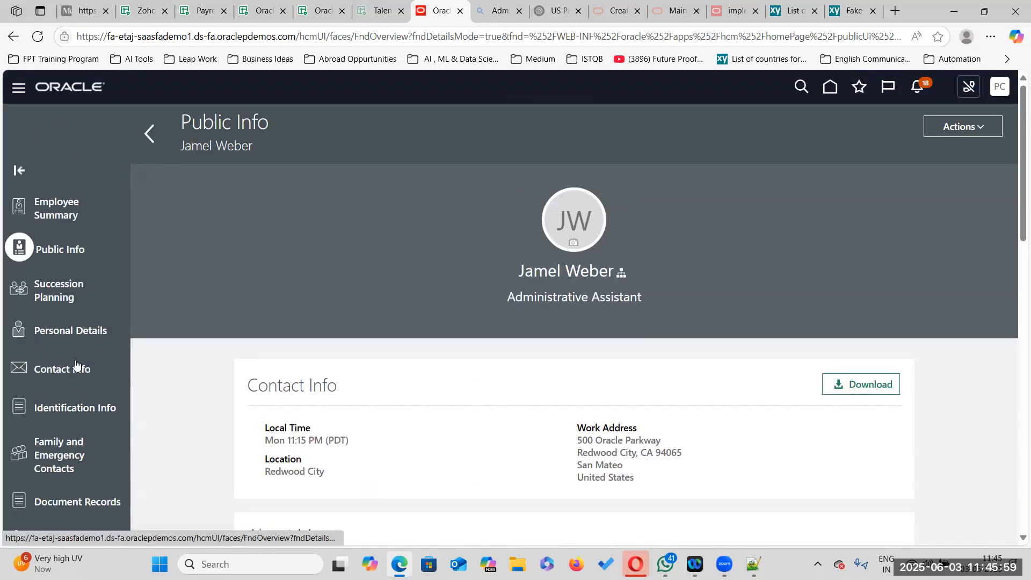
scroll(76, 407, down, 2)
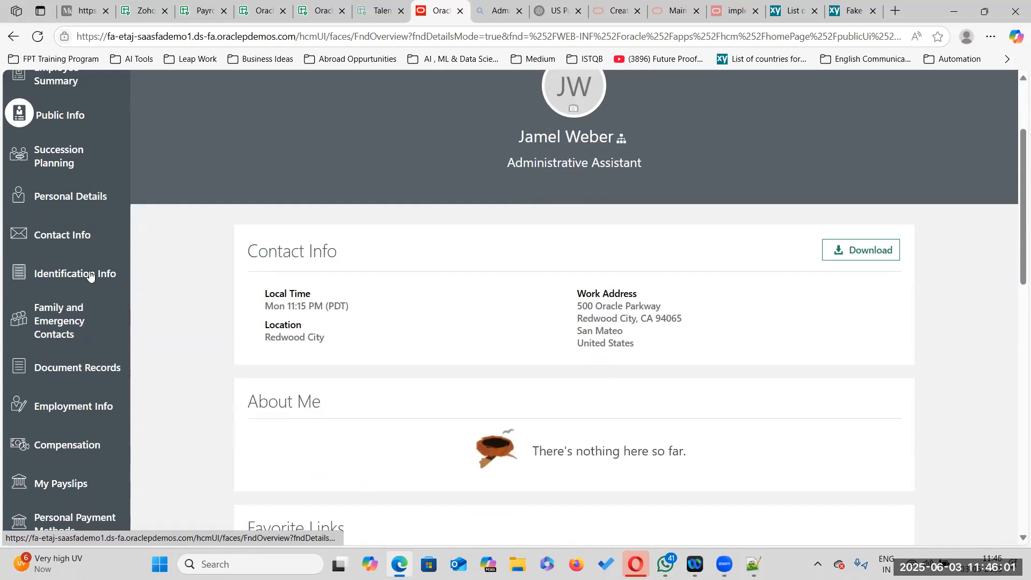
Scroll the employee record's left panel to Personal Payment Methods.
scroll(90, 194, up, 1)
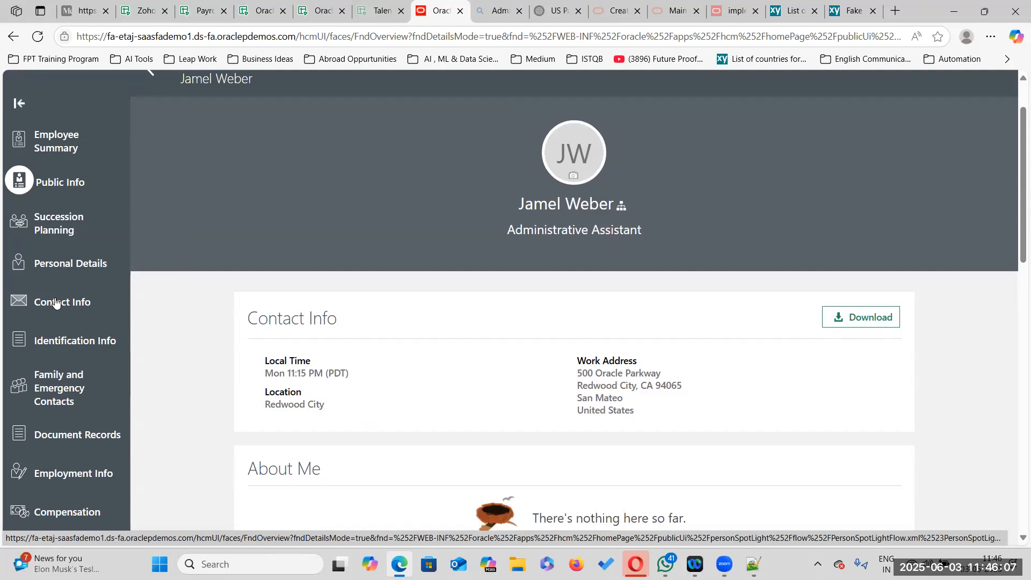
scroll(51, 367, down, 1)
scroll(51, 367, down, 2)
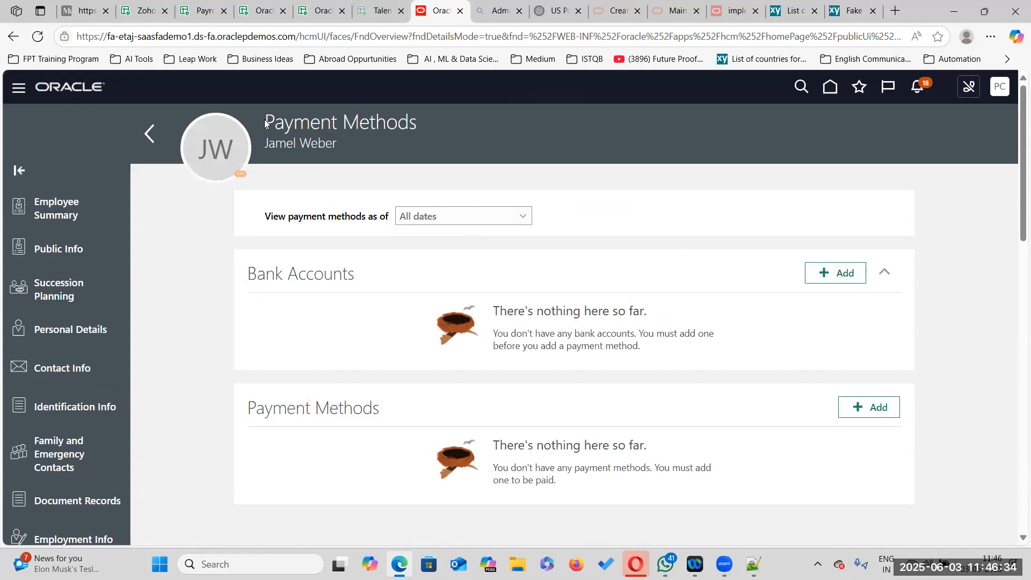
Add a bank account, paste in the account number, and set the account type to Savings.
drag(266, 123, 434, 122)
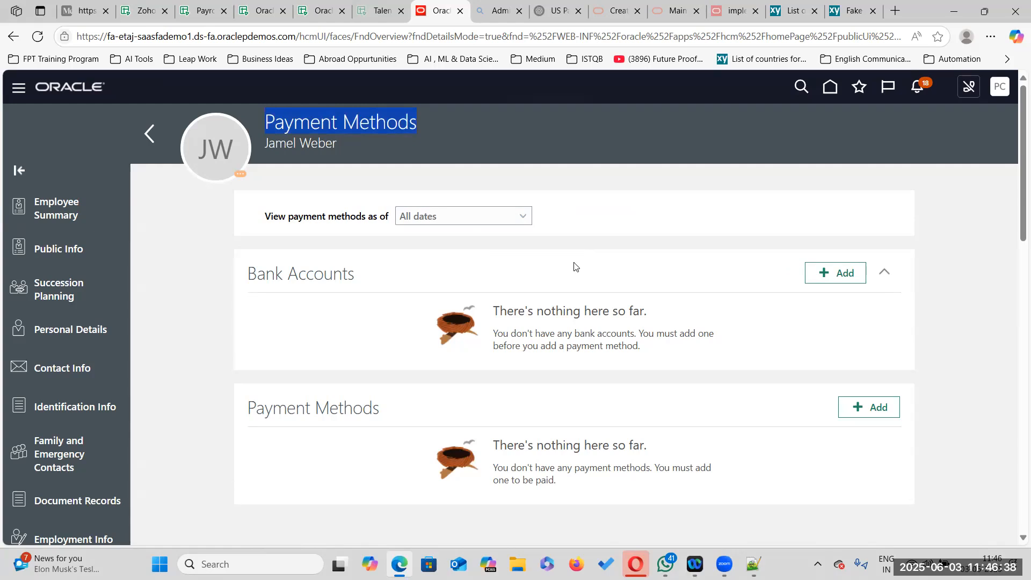
click(841, 277)
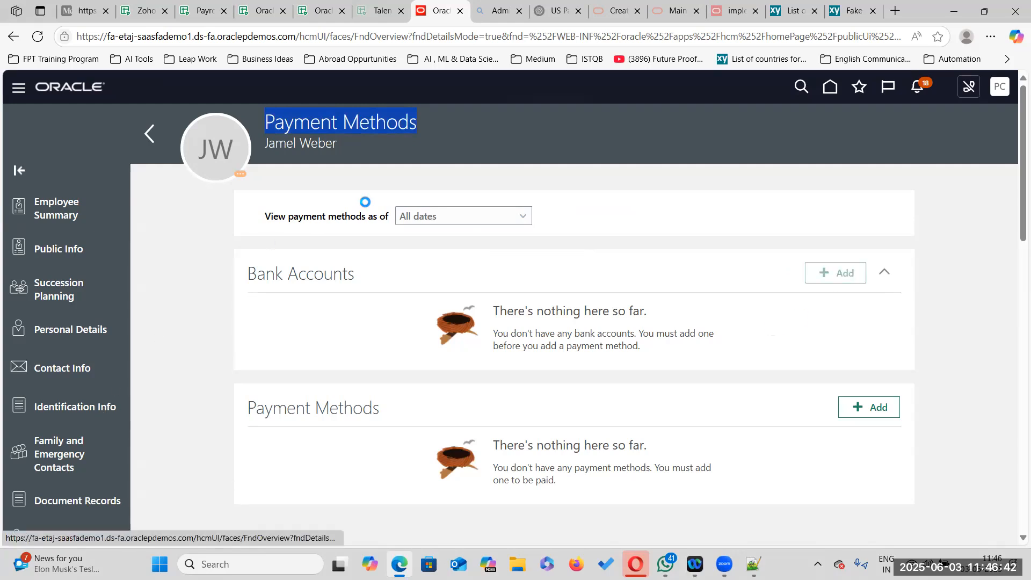
click(435, 335)
text(45784856)
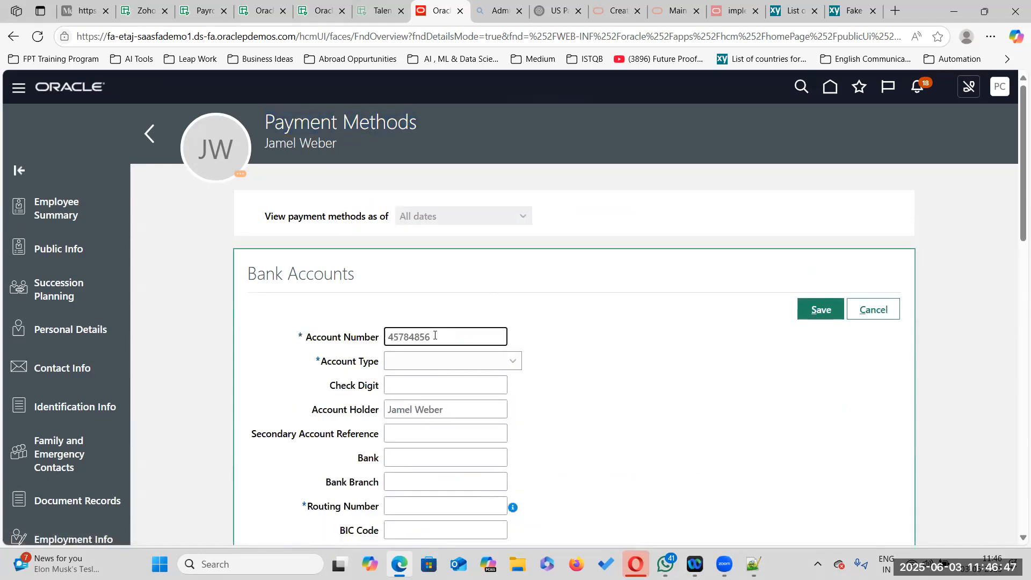
click(516, 359)
click(399, 417)
Enter Wells Fargo as the bank and Wells Fargo Redwood City as the bank branch.
scroll(399, 420, down, 1)
scroll(400, 421, down, 1)
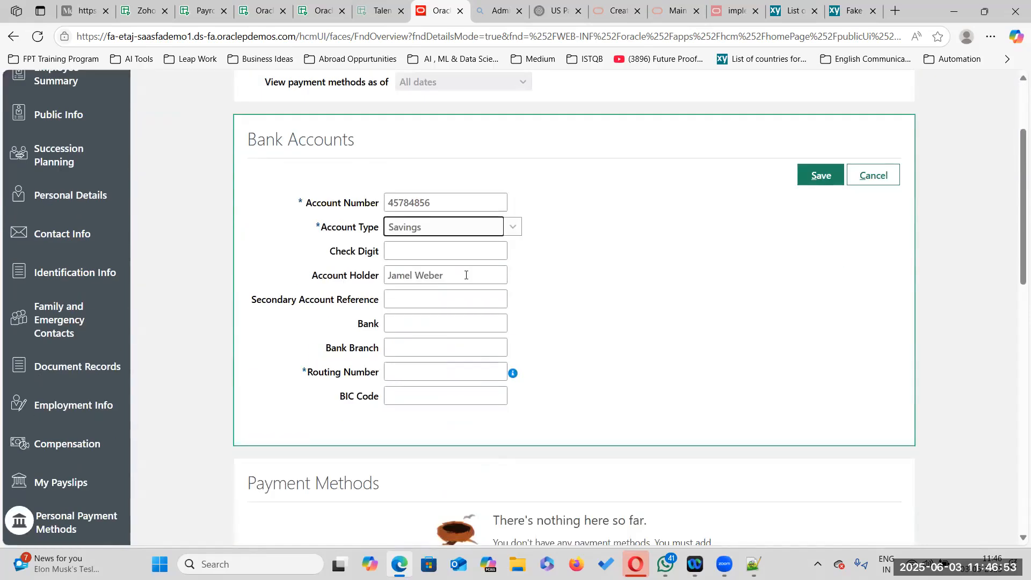
click(432, 328)
text(Wells Fargo)
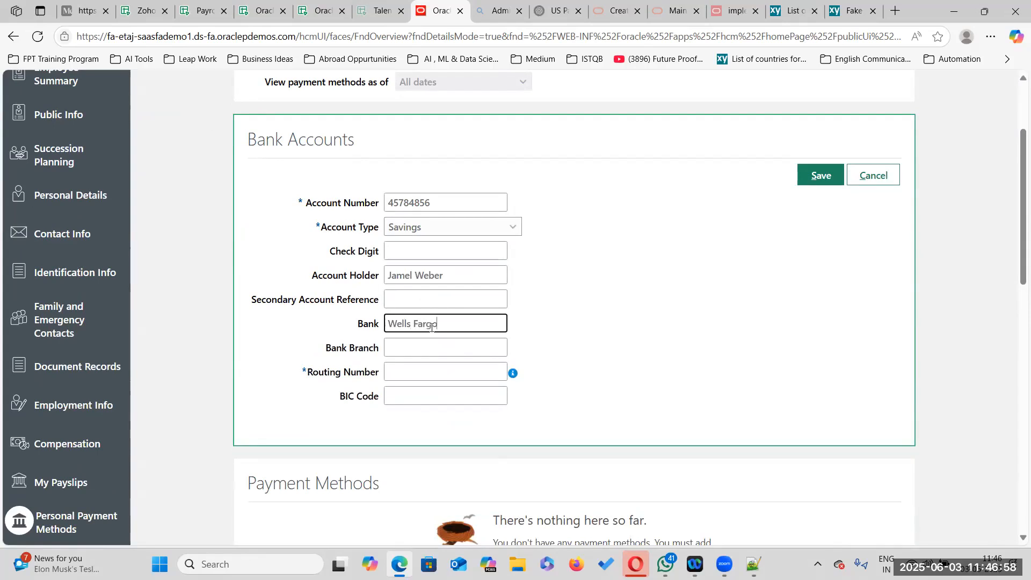
click(419, 345)
drag(440, 322, 338, 326)
key(ctrl+c)
click(428, 349)
key(ctrl+v)
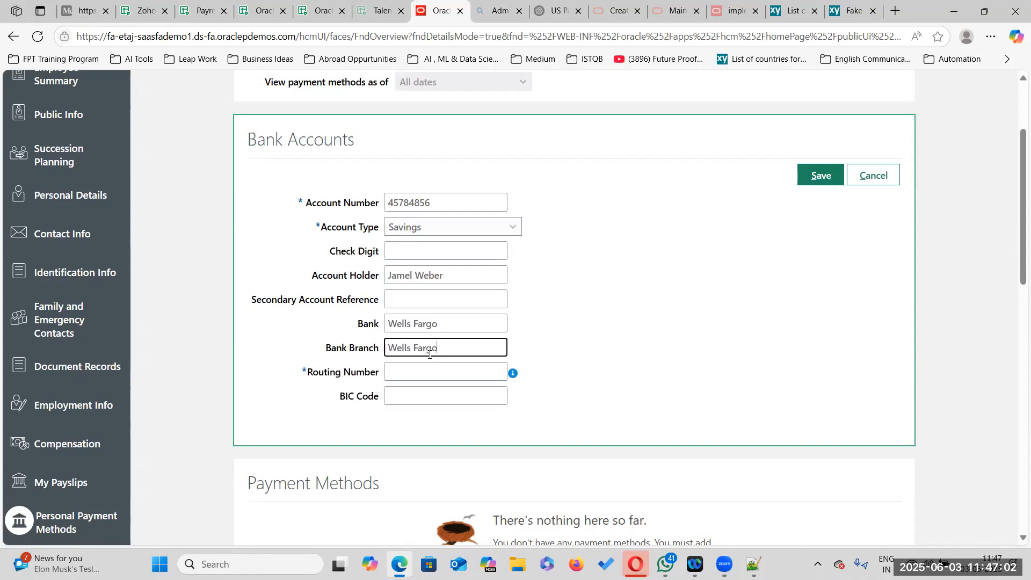
text(Redwood C)
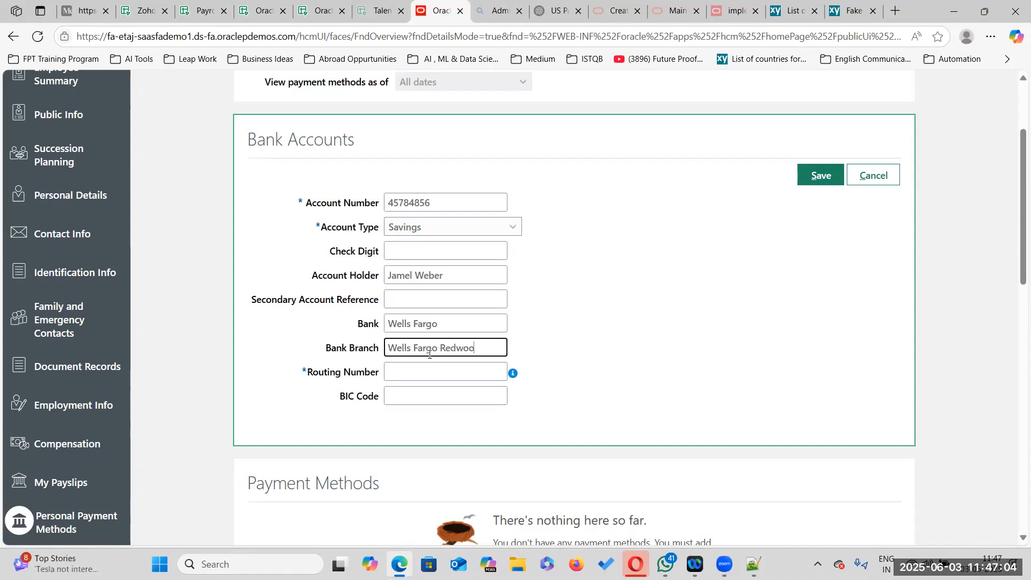
text(ity)
click(433, 372)
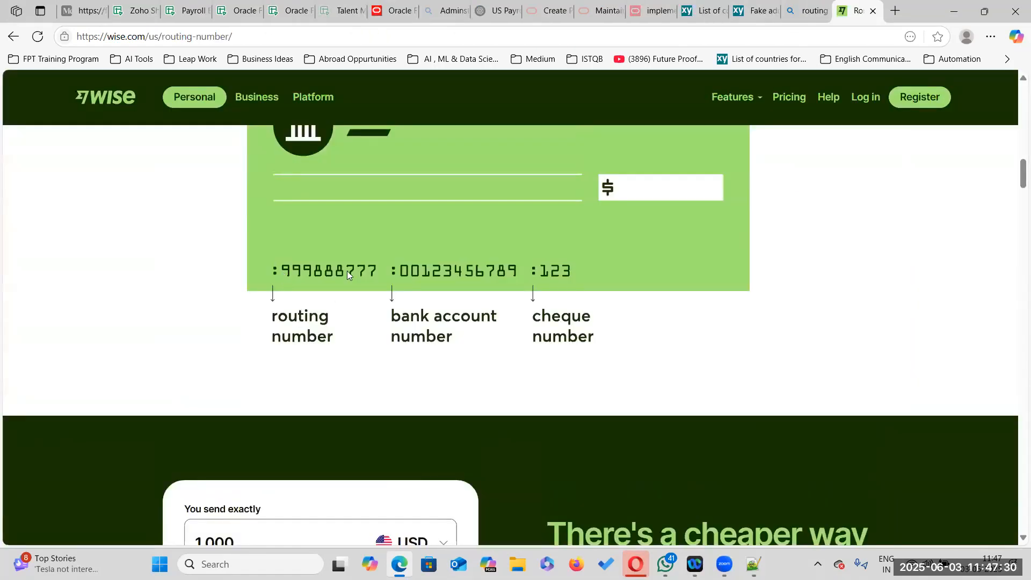
Look up Wells Fargo's routing number 121000248 on Wise's routing number page.
scroll(347, 270, down, 6)
scroll(340, 258, down, 10)
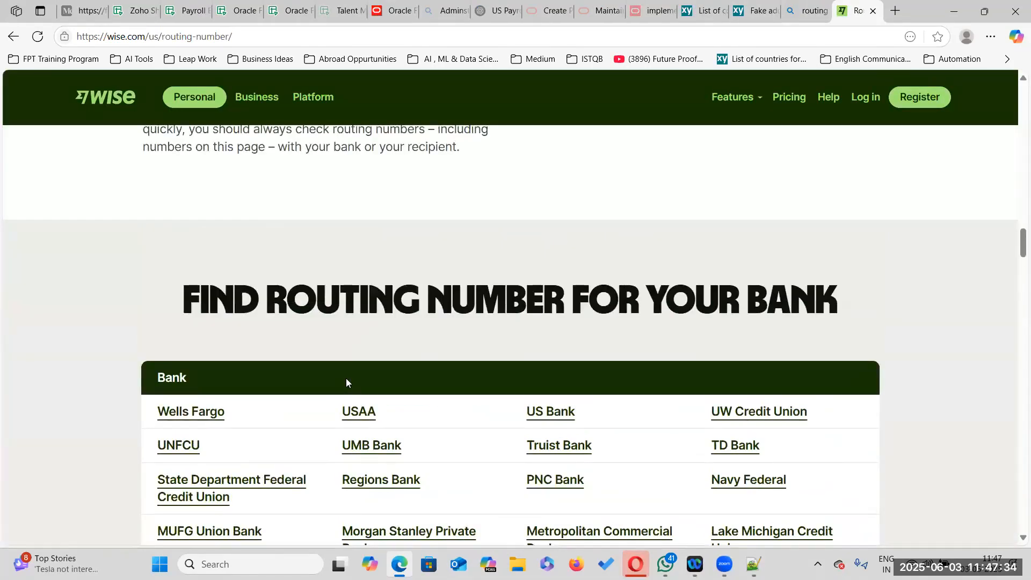
click(207, 414)
scroll(514, 416, down, 5)
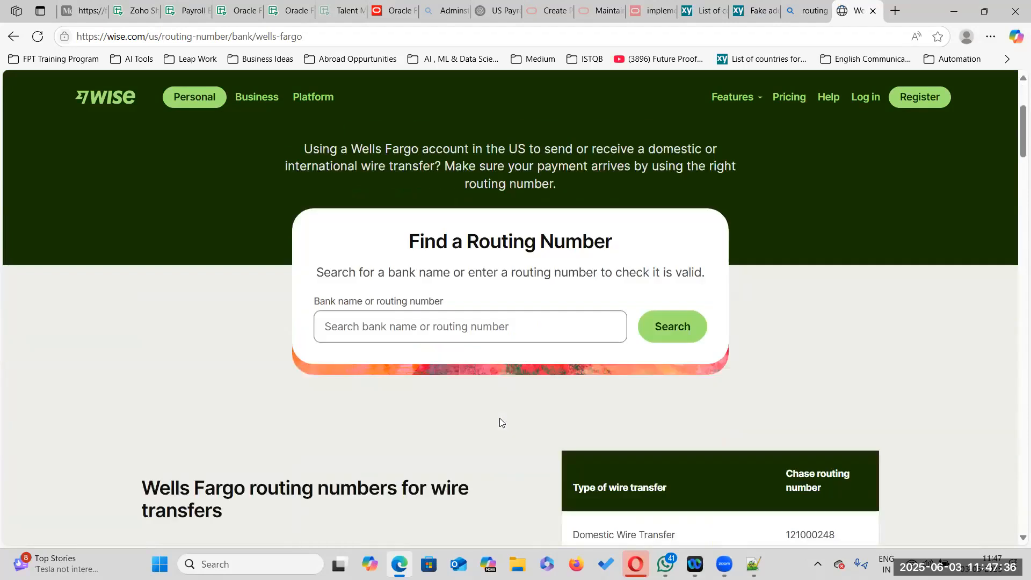
scroll(447, 415, down, 15)
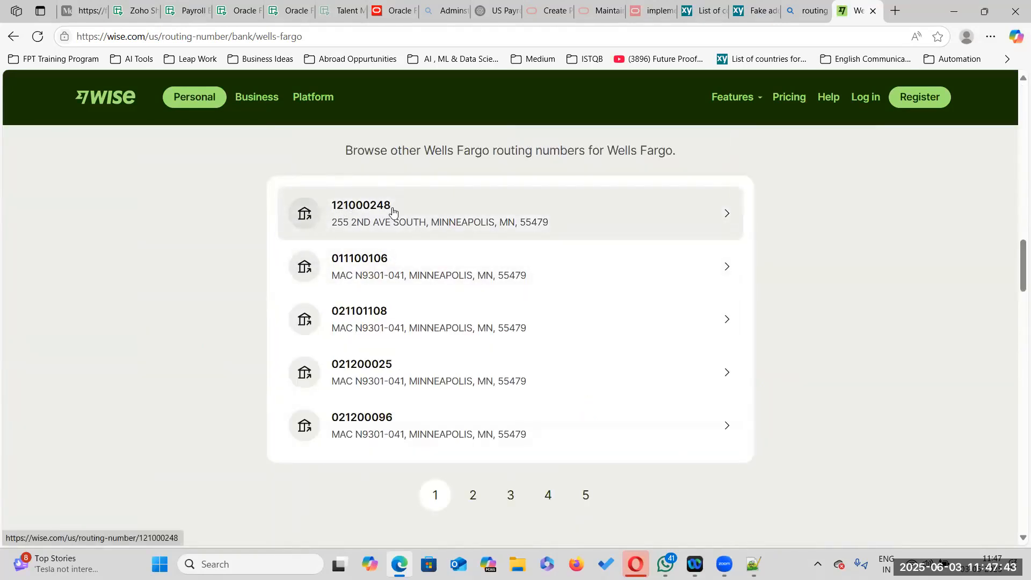
key(ctrl+7)
Enter routing number 121000248 and save the Wells Fargo savings account.
text(1)
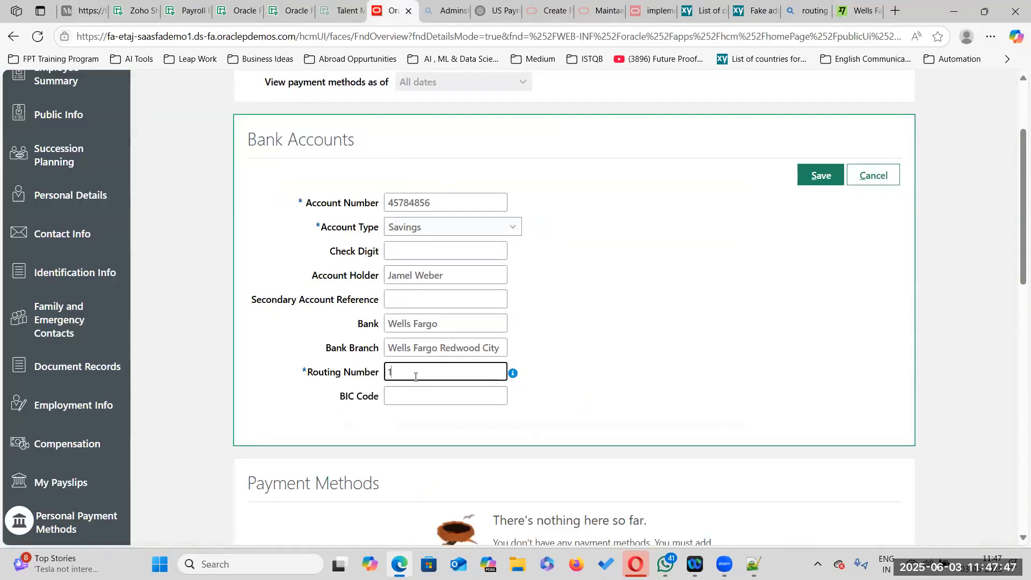
text(21000248)
click(614, 387)
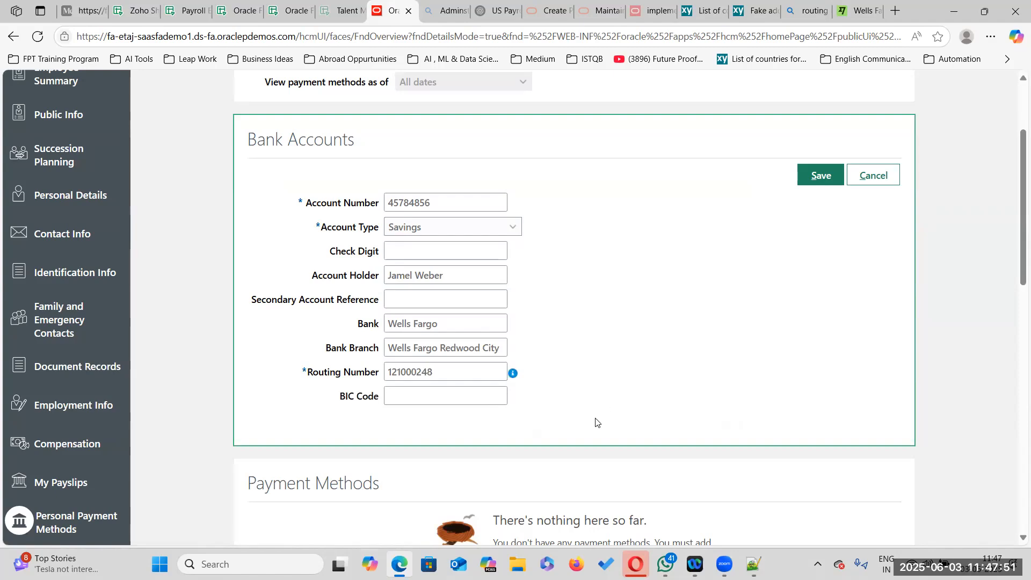
scroll(594, 421, down, 4)
scroll(822, 167, up, 5)
click(815, 242)
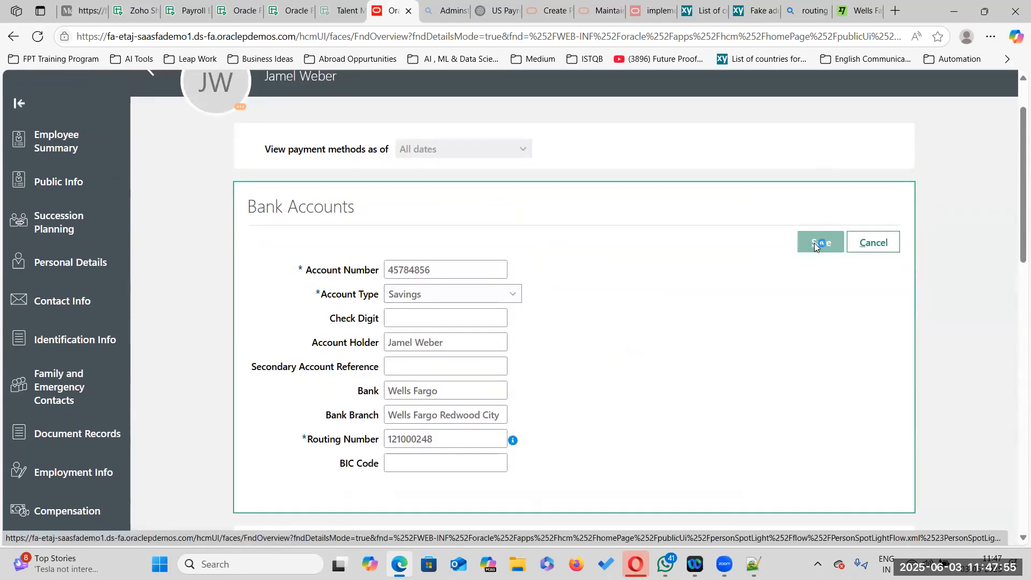
Add a payment method named 'Weber PPM' that pays by Check.
scroll(704, 396, down, 1)
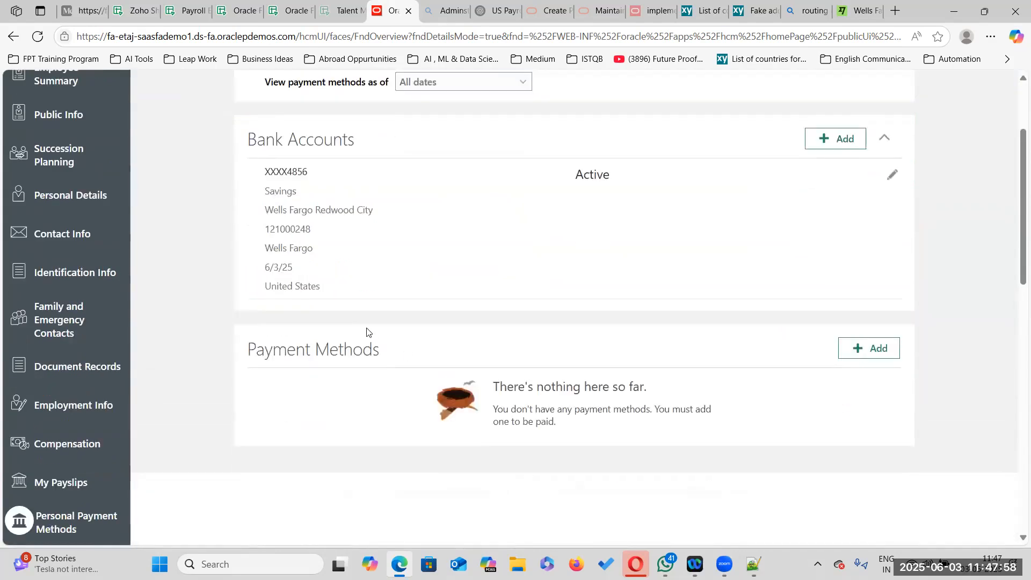
click(870, 348)
click(405, 427)
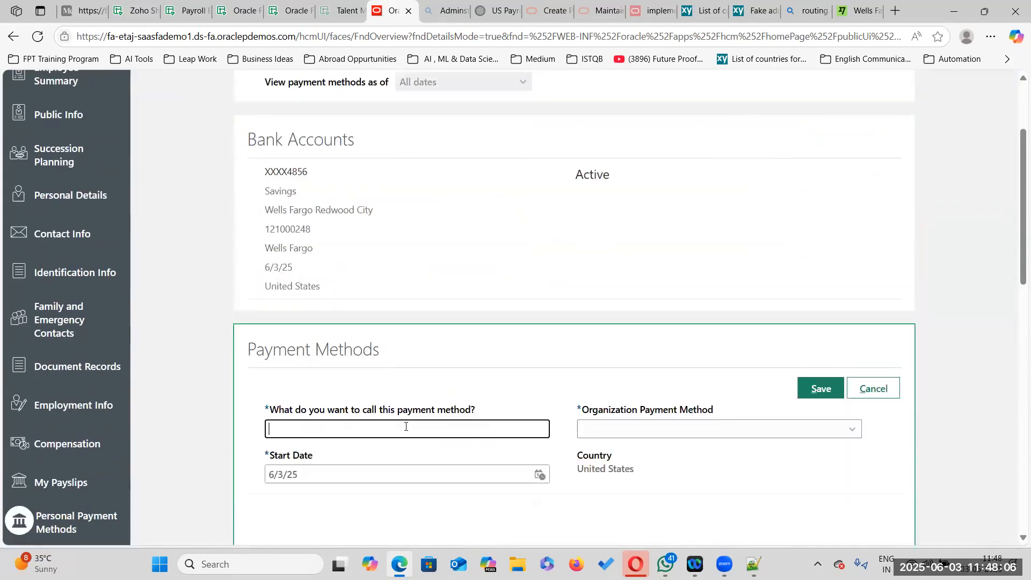
text(Weber PPM)
click(835, 430)
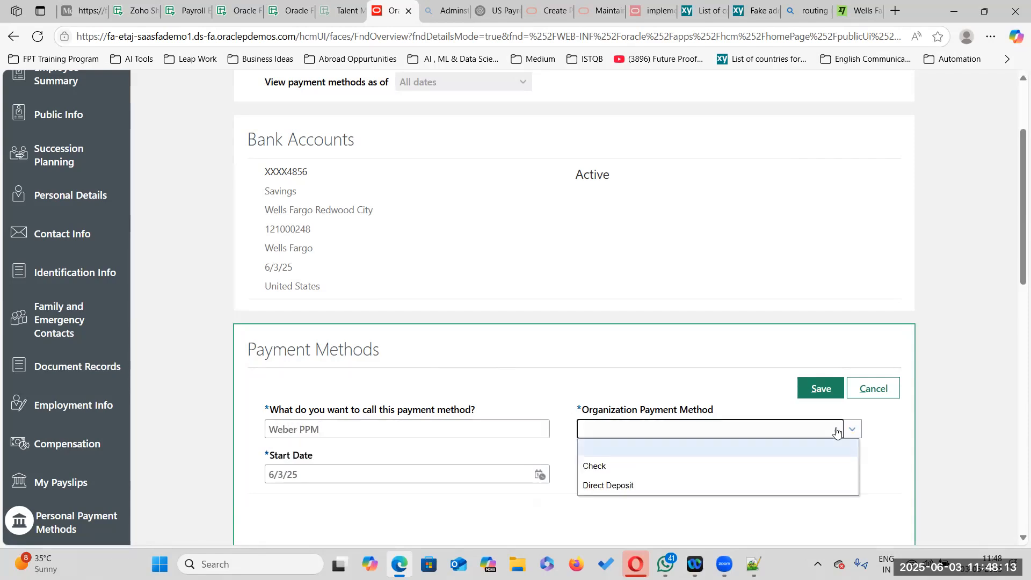
click(753, 463)
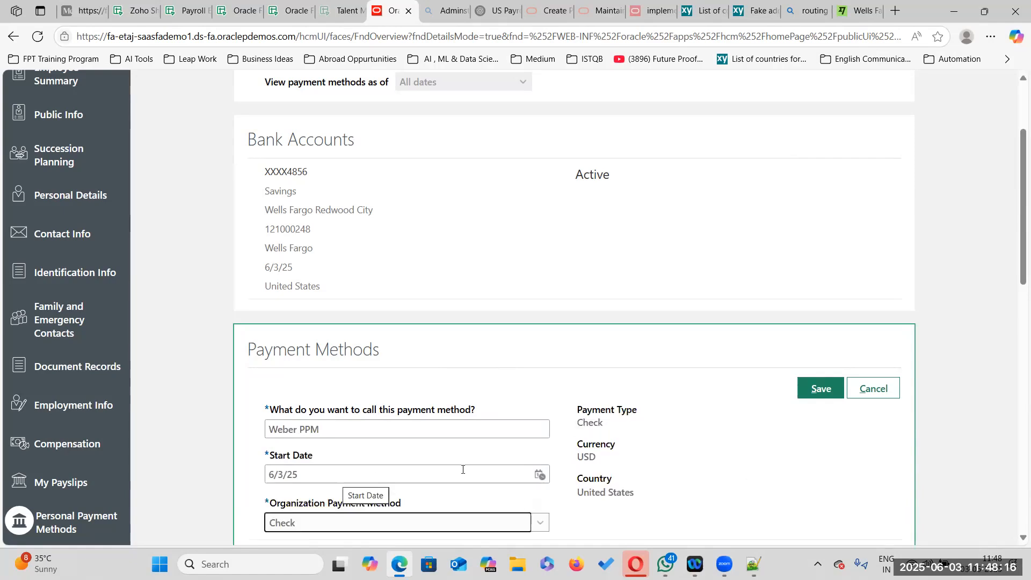
Set the payment method's start date to 1/1/25 and save it.
click(540, 474)
click(634, 305)
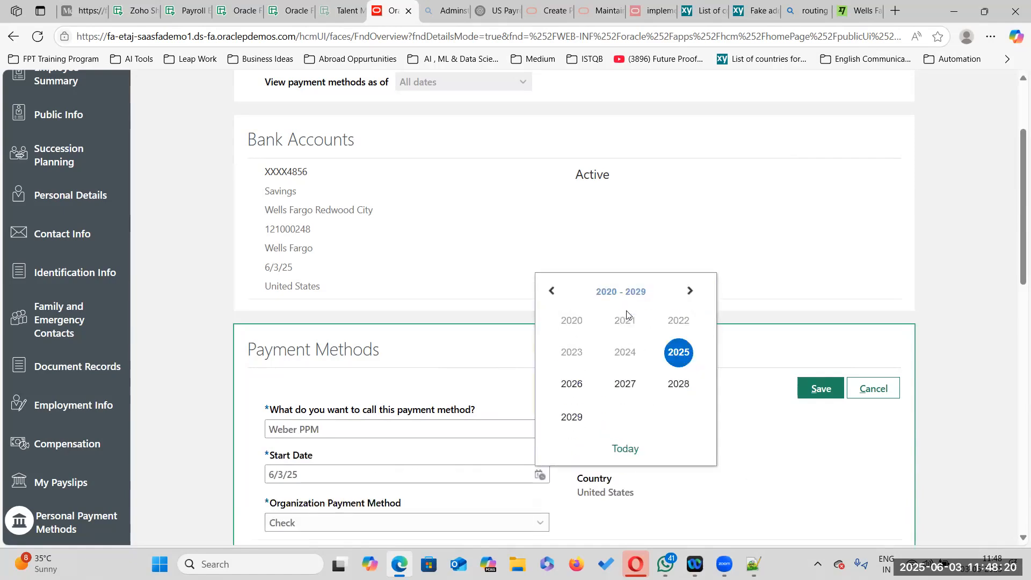
click(678, 354)
click(572, 323)
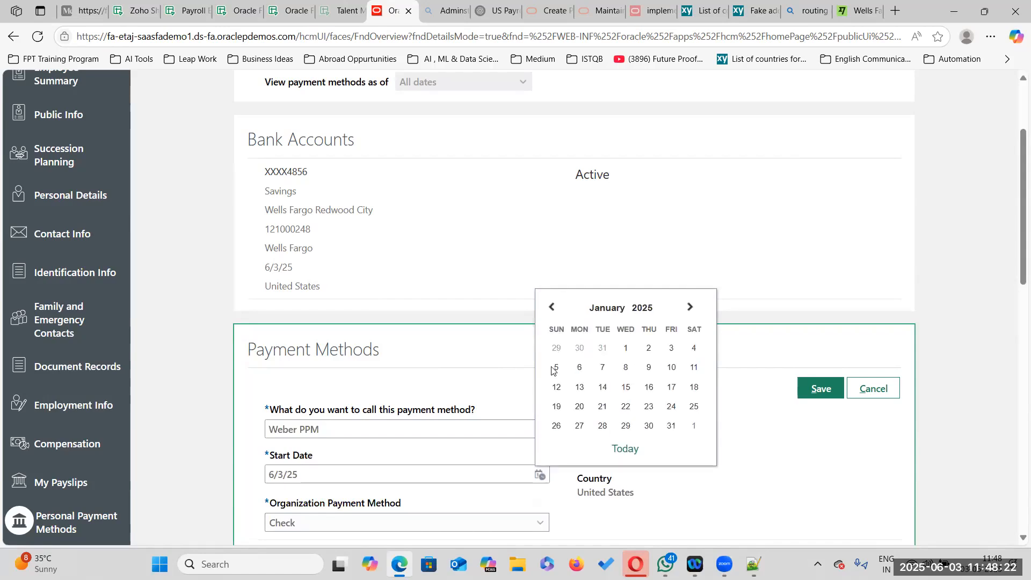
click(626, 348)
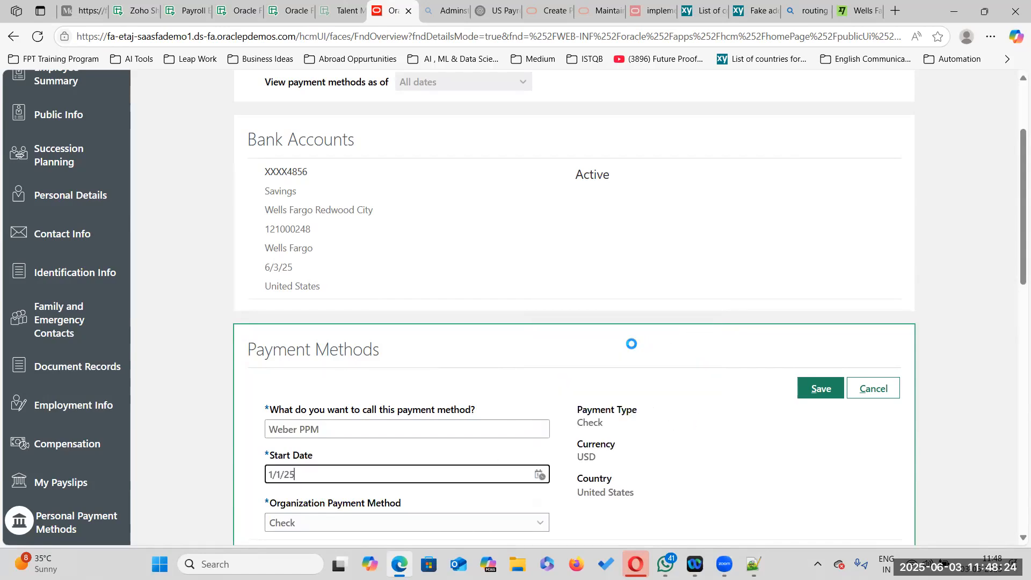
scroll(600, 495, down, 2)
click(820, 254)
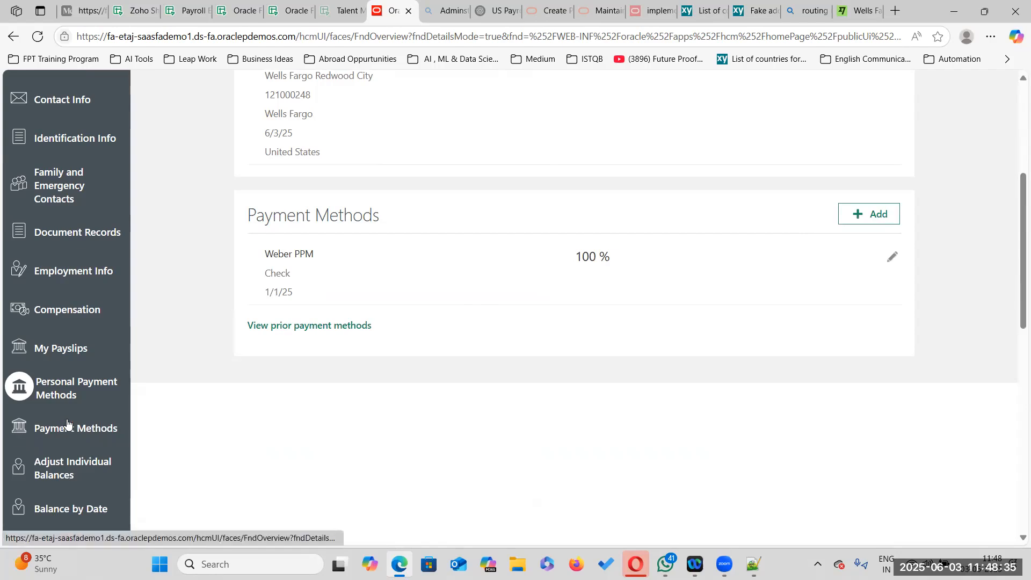
Open a Simplified QuickPay calculation for the employee.
scroll(67, 425, down, 3)
scroll(70, 402, down, 3)
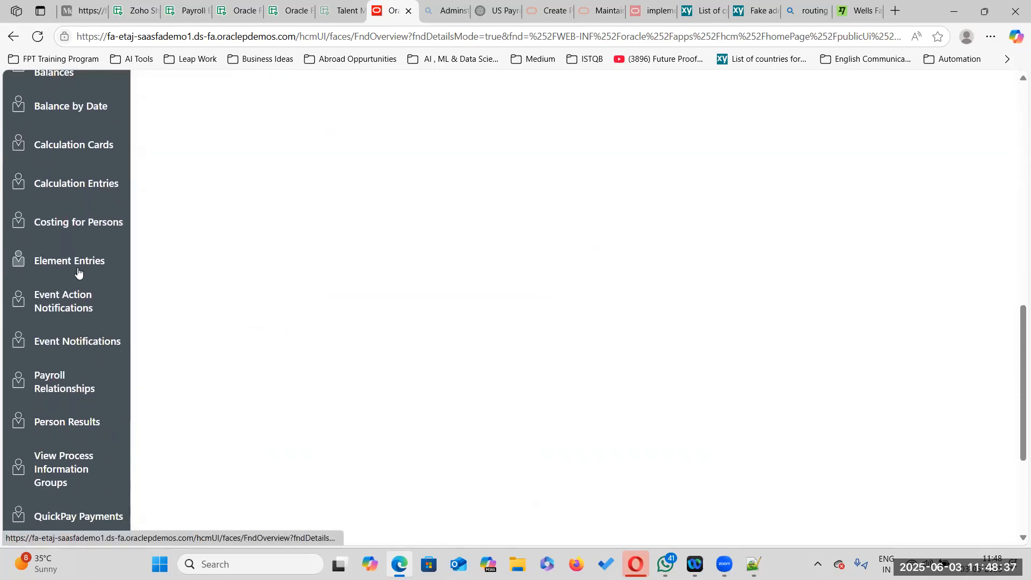
scroll(54, 269, down, 3)
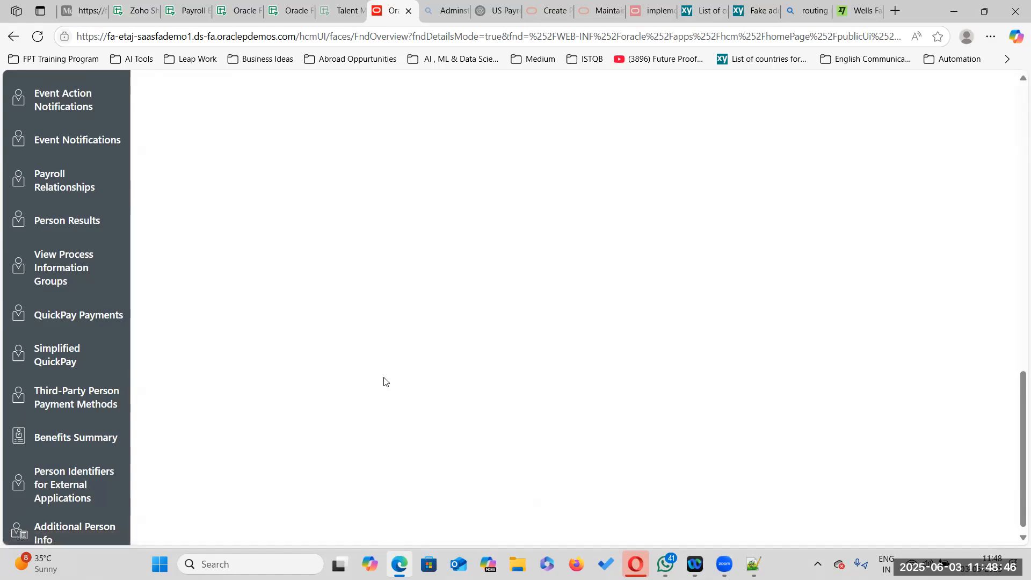
scroll(384, 385, down, 5)
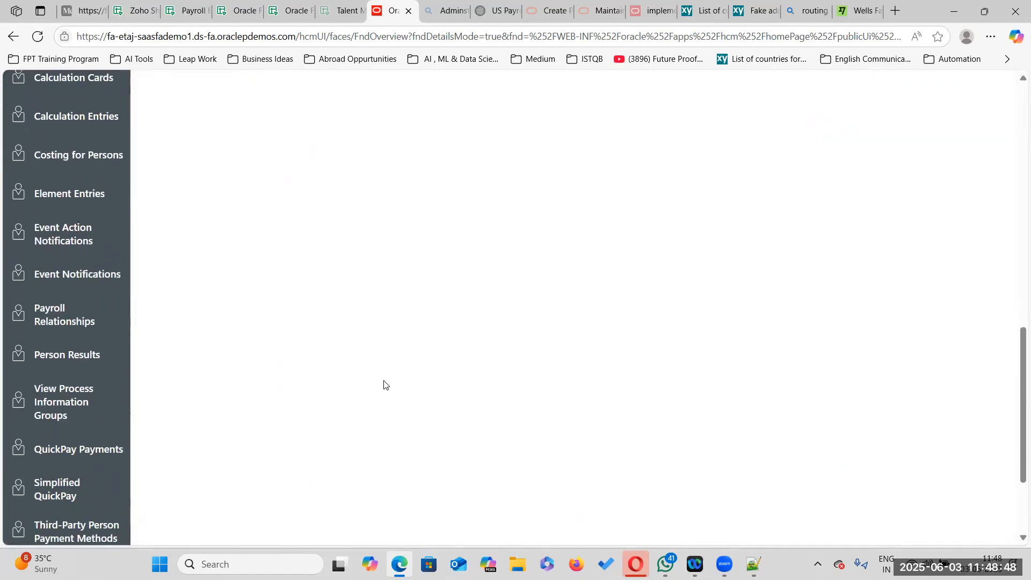
scroll(56, 349, down, 5)
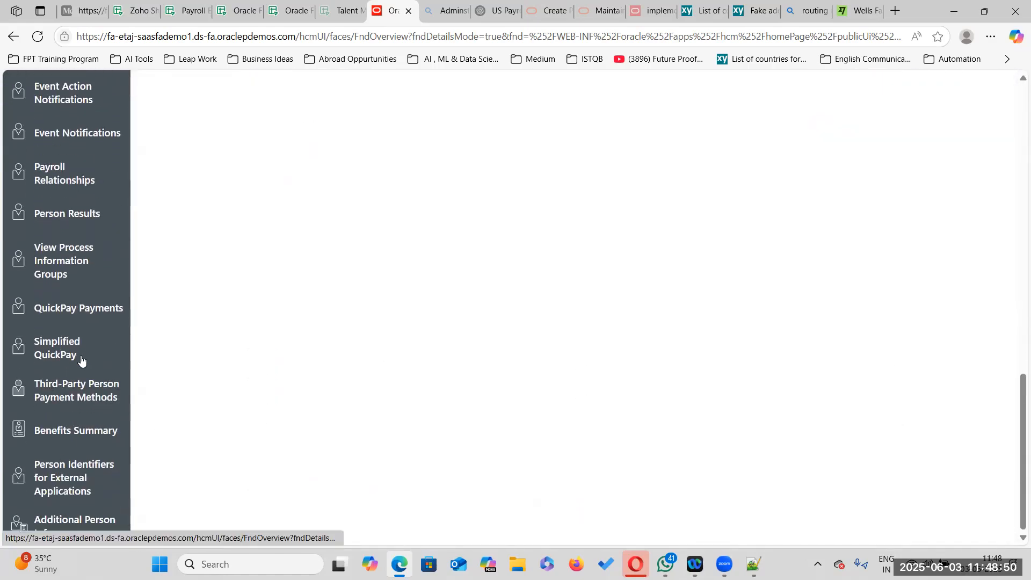
click(61, 346)
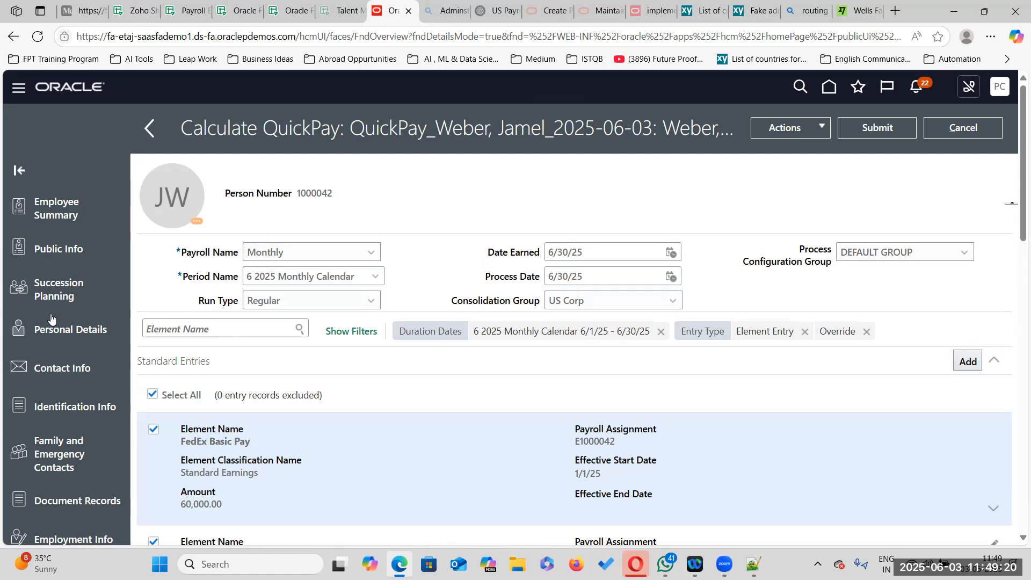
Review the standard entries, including FedEx Basic Pay 60,000.00 and US Taxation.
scroll(63, 337, down, 5)
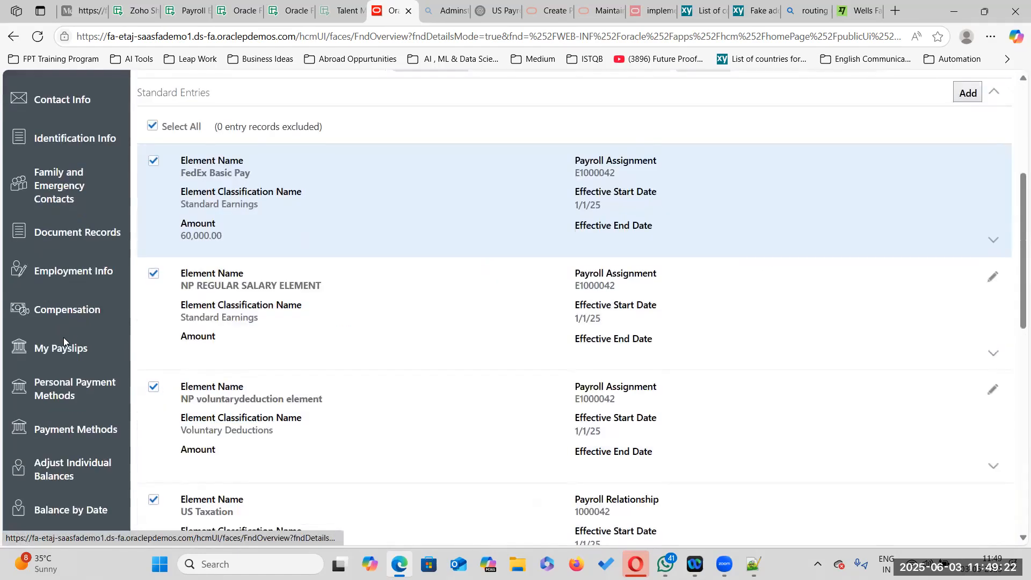
scroll(63, 376, down, 10)
scroll(61, 430, up, 6)
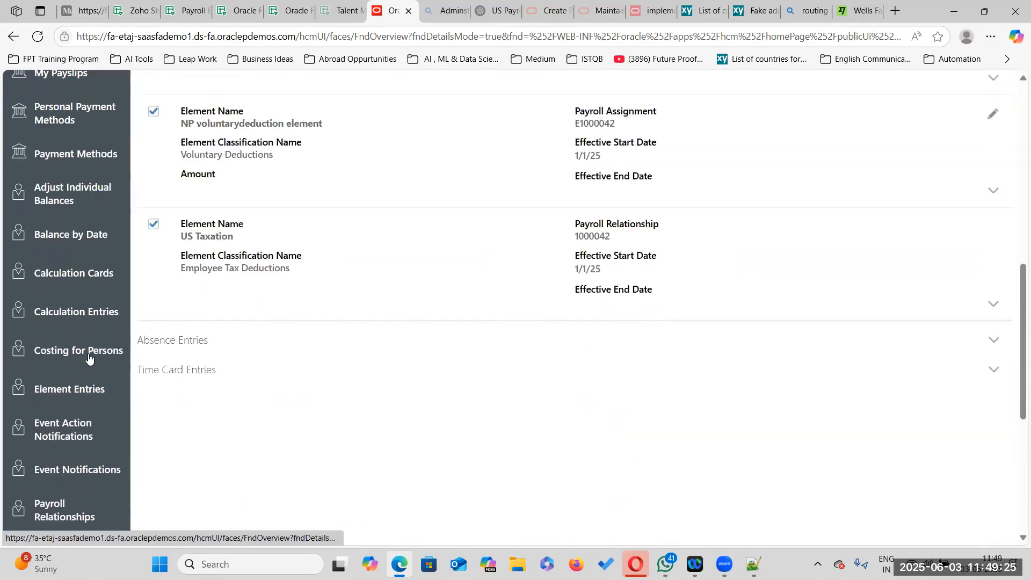
scroll(89, 365, down, 2)
scroll(59, 316, up, 5)
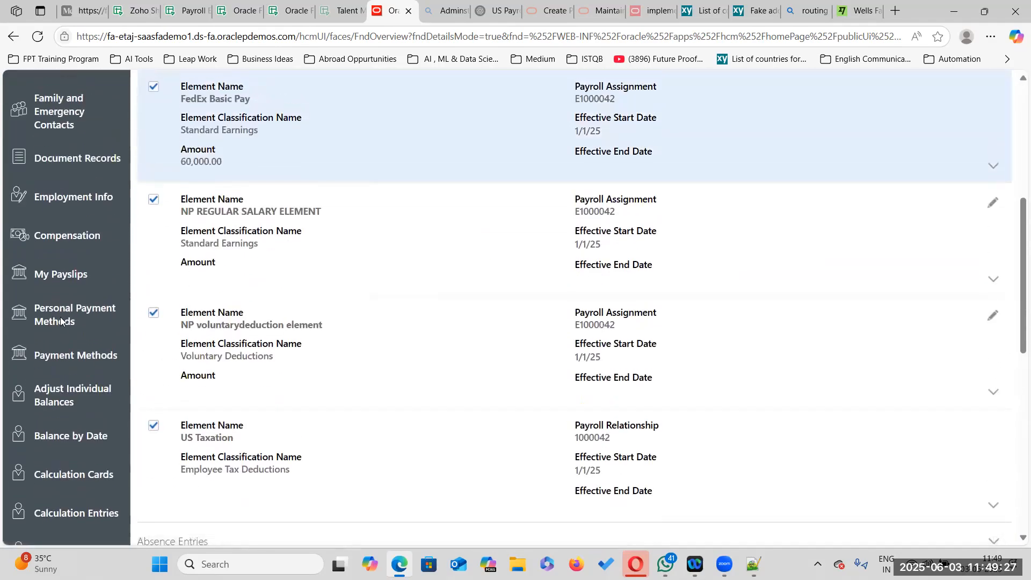
scroll(62, 376, down, 5)
Open the employee's payroll results, clear the process date filter and keep viewing by process.
click(59, 425)
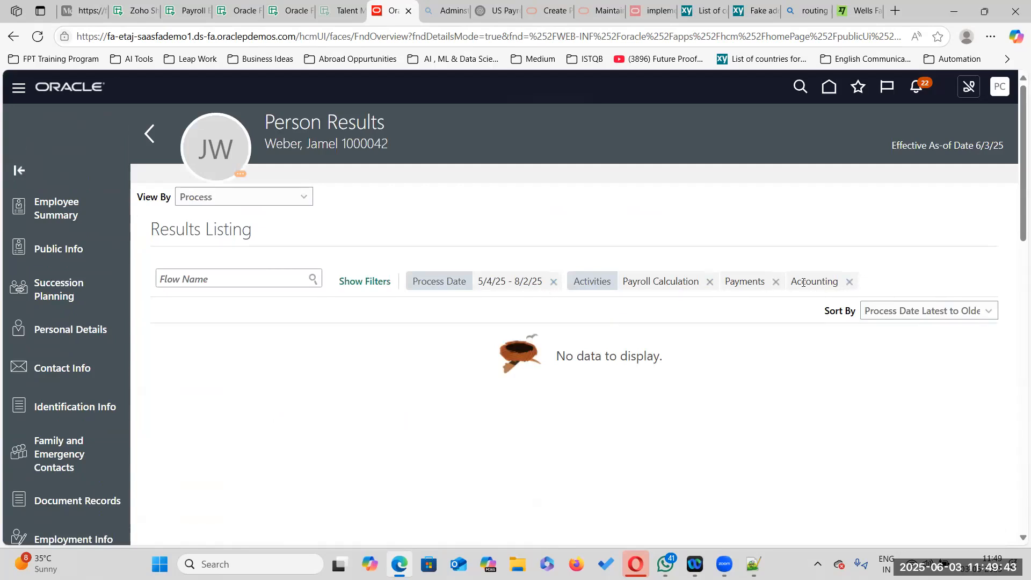
click(553, 282)
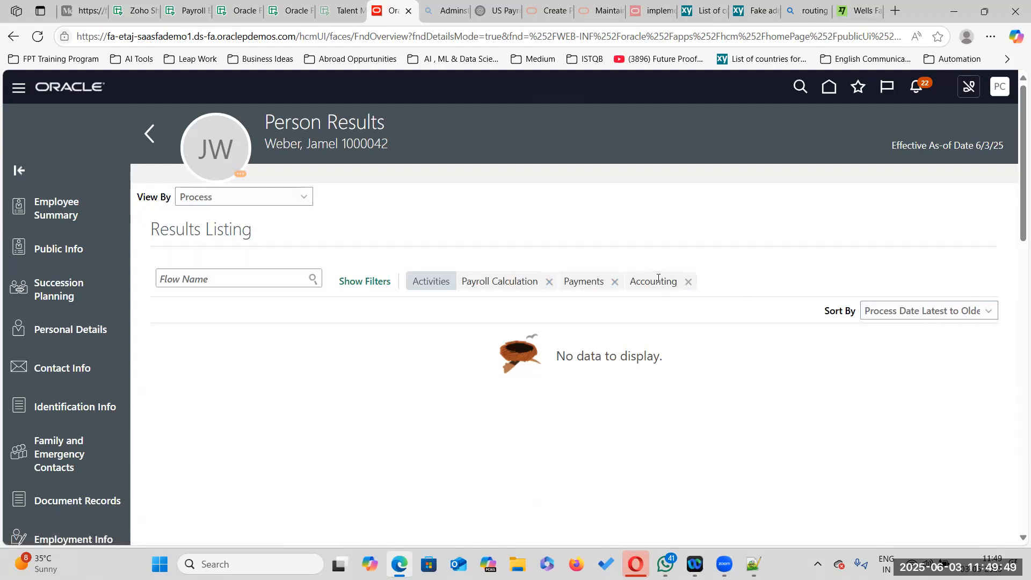
scroll(494, 334, down, 3)
scroll(493, 334, down, 4)
scroll(484, 338, up, 7)
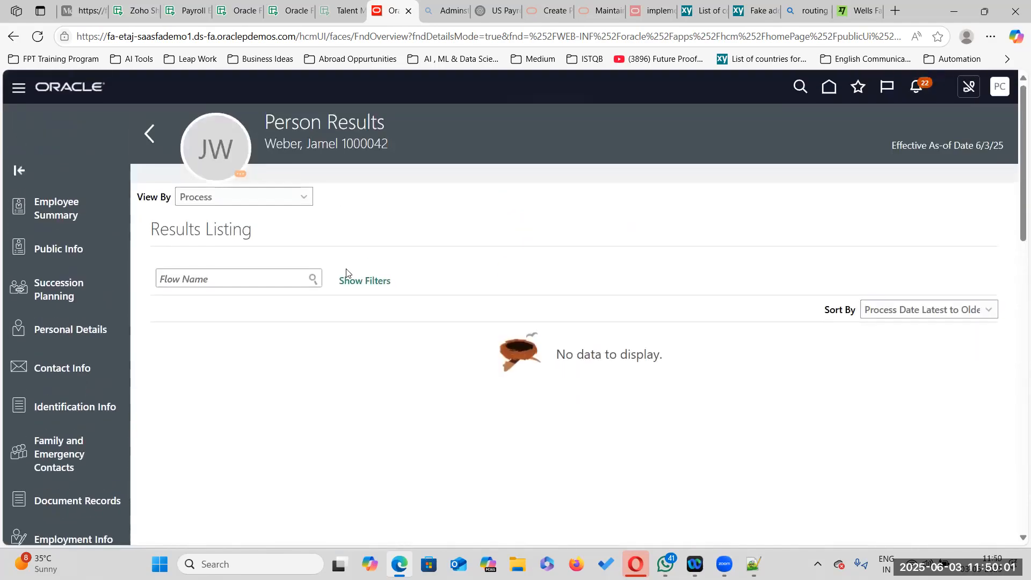
click(308, 199)
click(473, 202)
Select the employee's person number in the header for copying.
scroll(421, 410, down, 6)
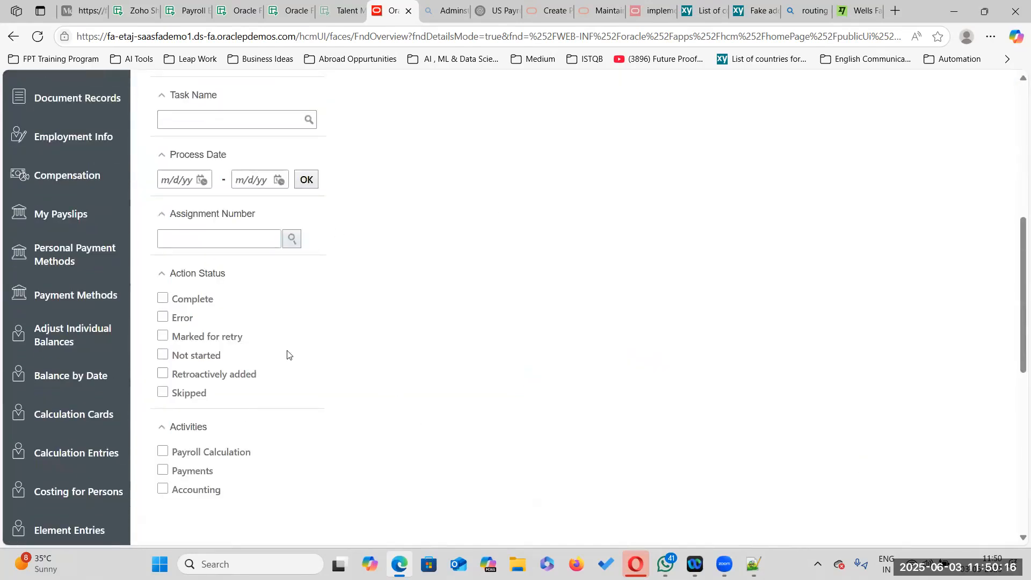
scroll(514, 368, up, 6)
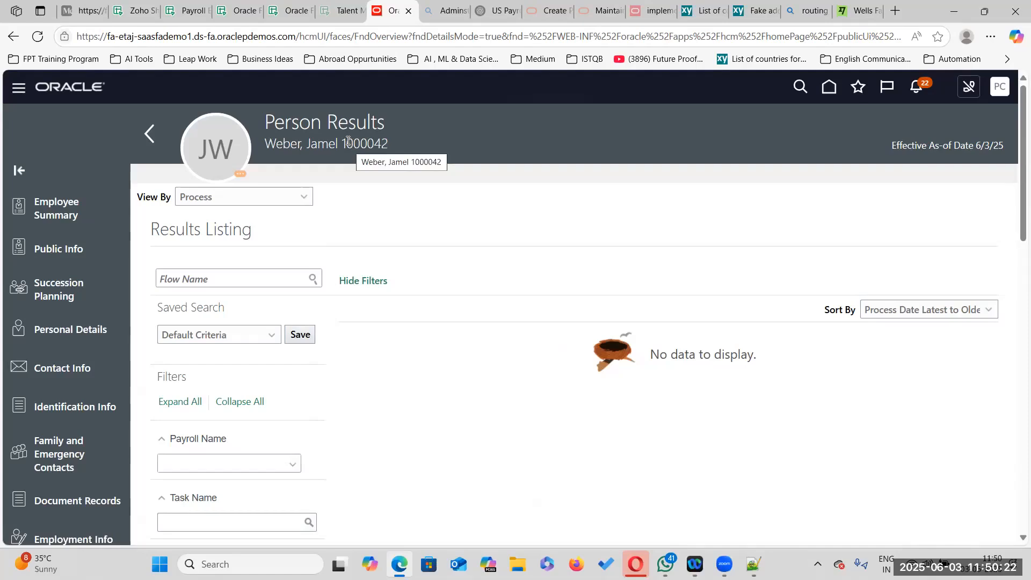
drag(345, 141, 381, 141)
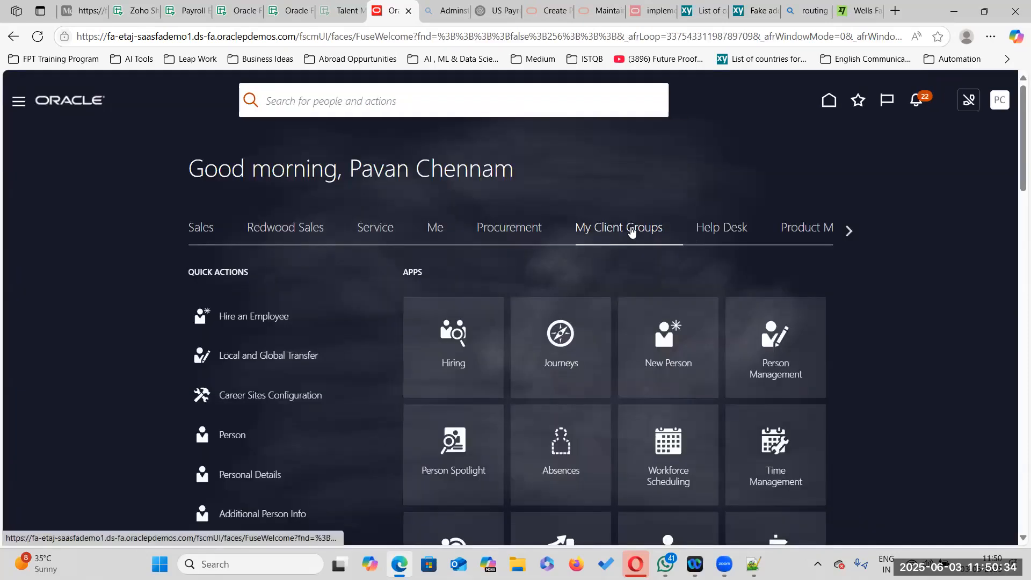
Open Person Results and find the employee by the pasted person number.
scroll(414, 376, down, 10)
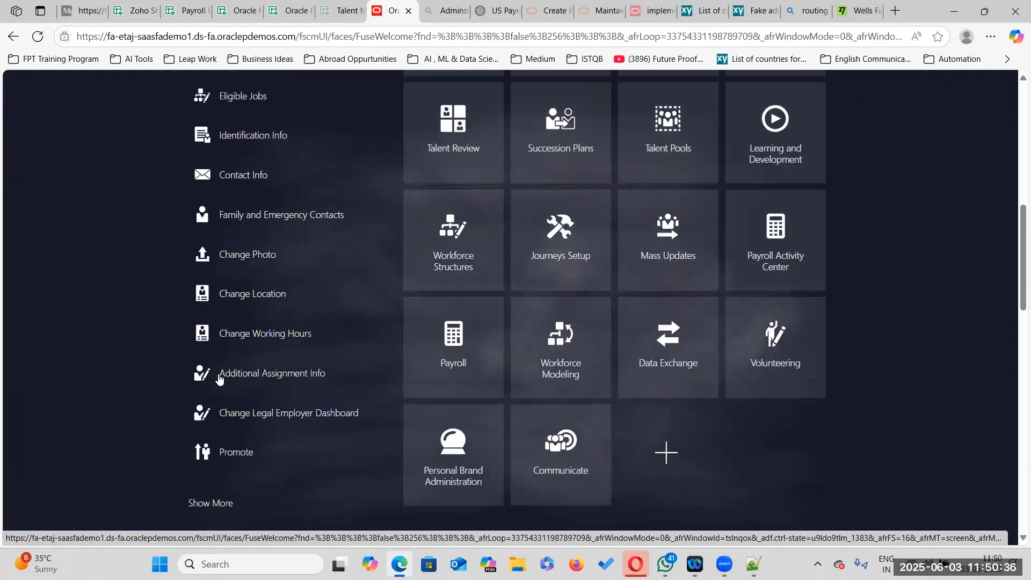
click(215, 504)
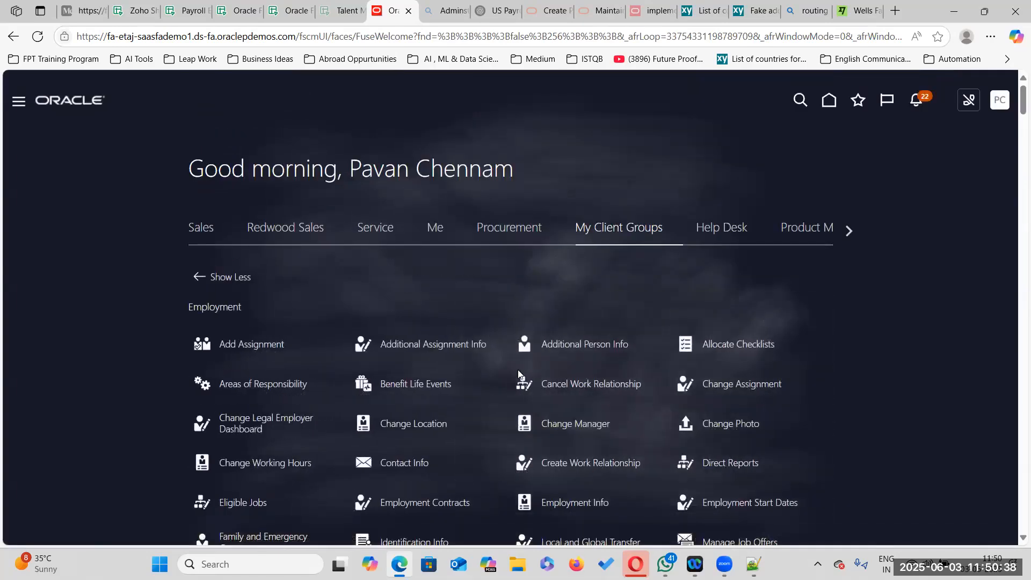
key(ctrl+f)
key(ctrl+c)
text(Person)
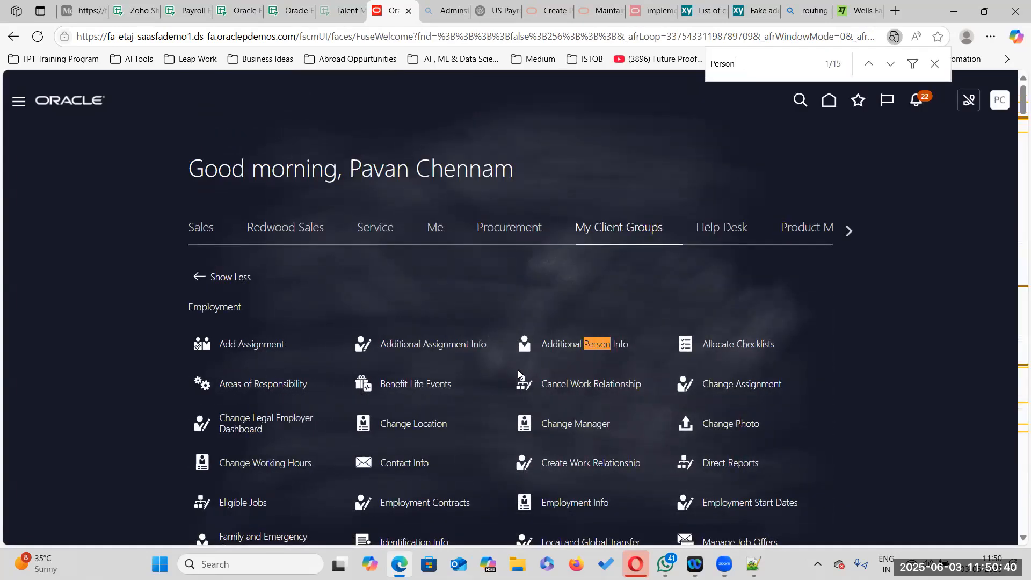
text( Resu)
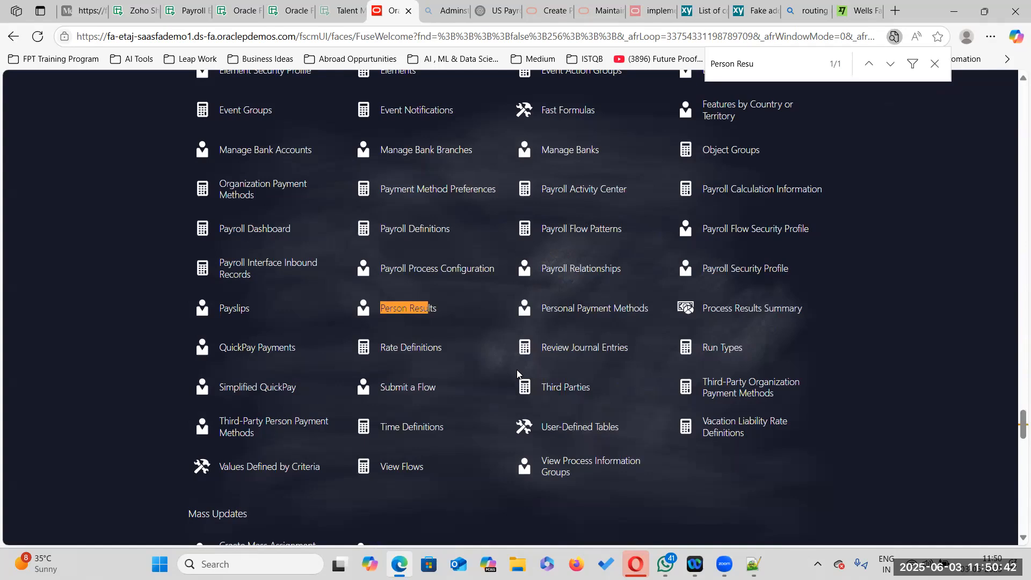
click(419, 309)
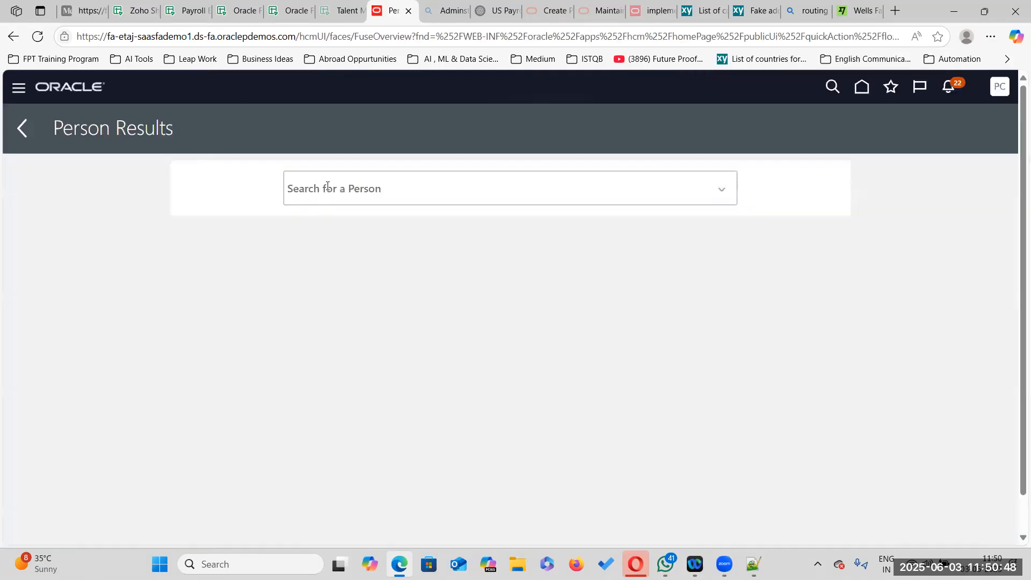
click(328, 186)
key(ctrl+v)
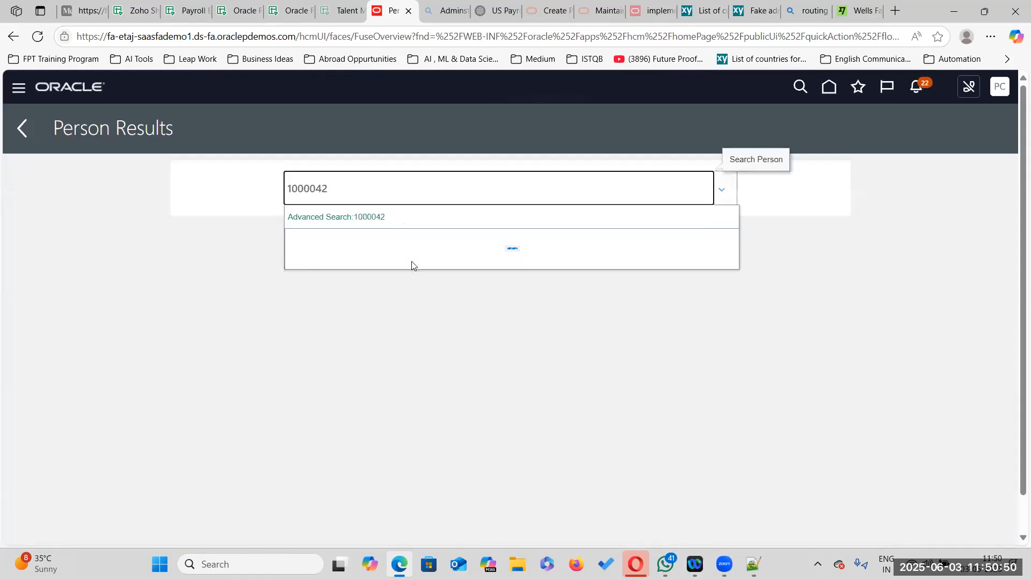
click(454, 265)
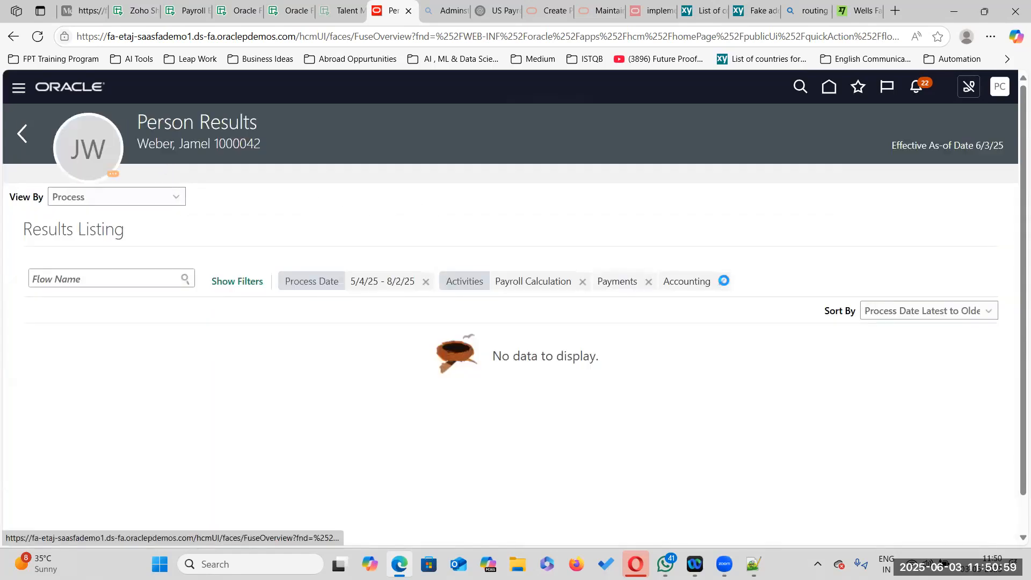
Remove the Accounting, Payments, process date and Payroll Calculation filters, then return home.
click(724, 280)
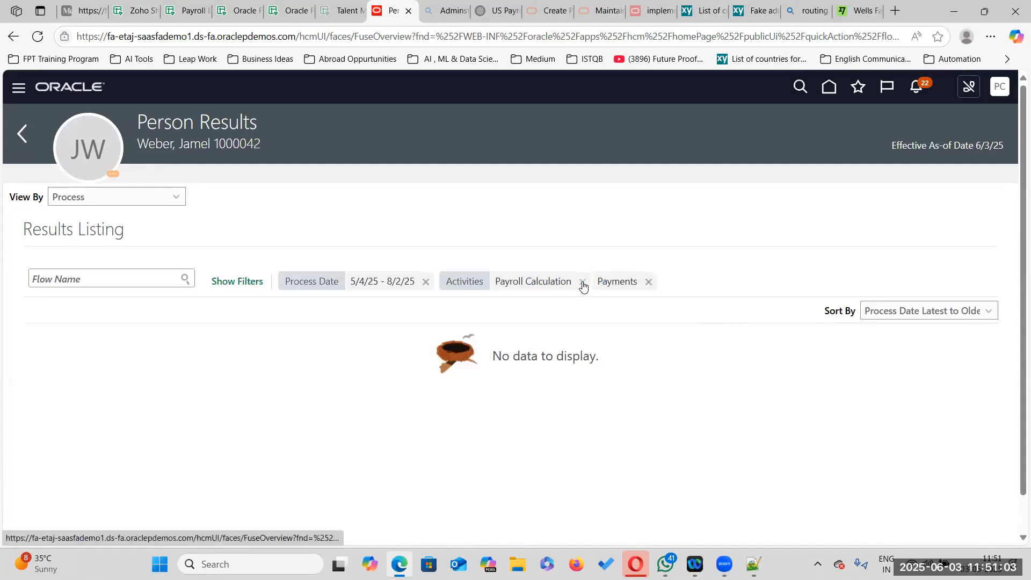
click(650, 282)
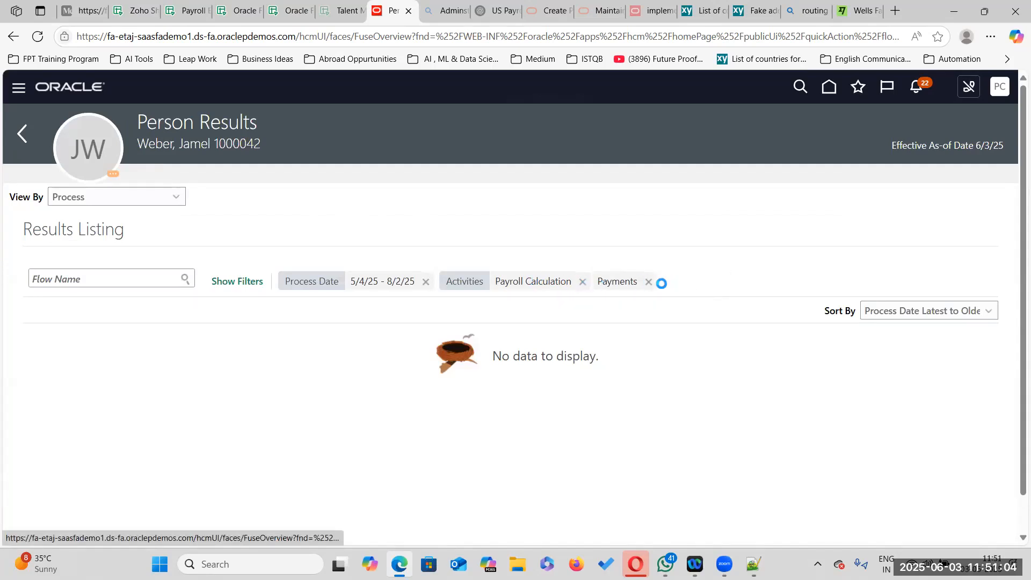
click(425, 282)
scroll(693, 346, down, 2)
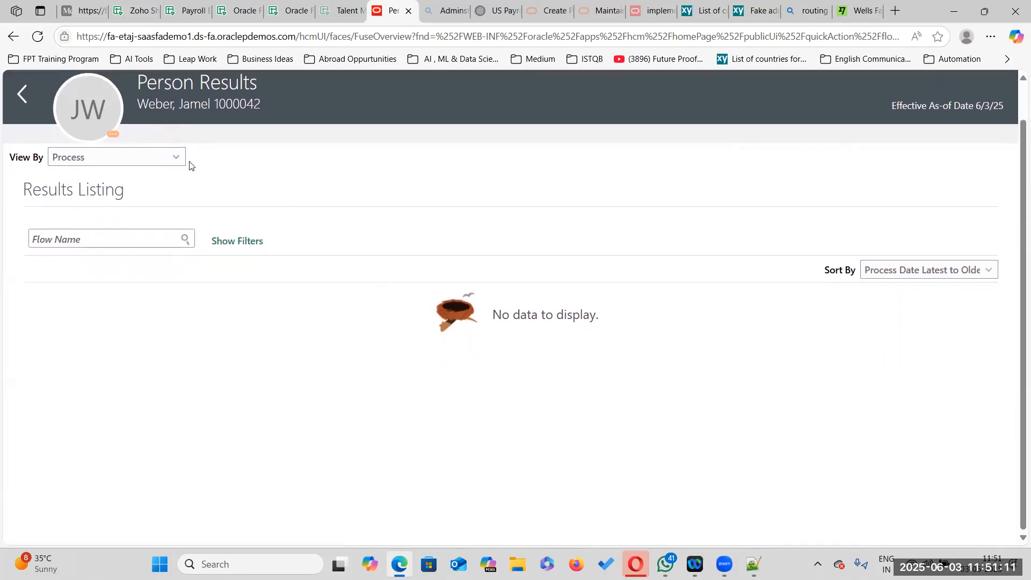
scroll(191, 163, up, 2)
click(830, 87)
Search people for the employee by name, open the profile and start Simplified QuickPay.
scroll(460, 314, down, 3)
click(460, 314)
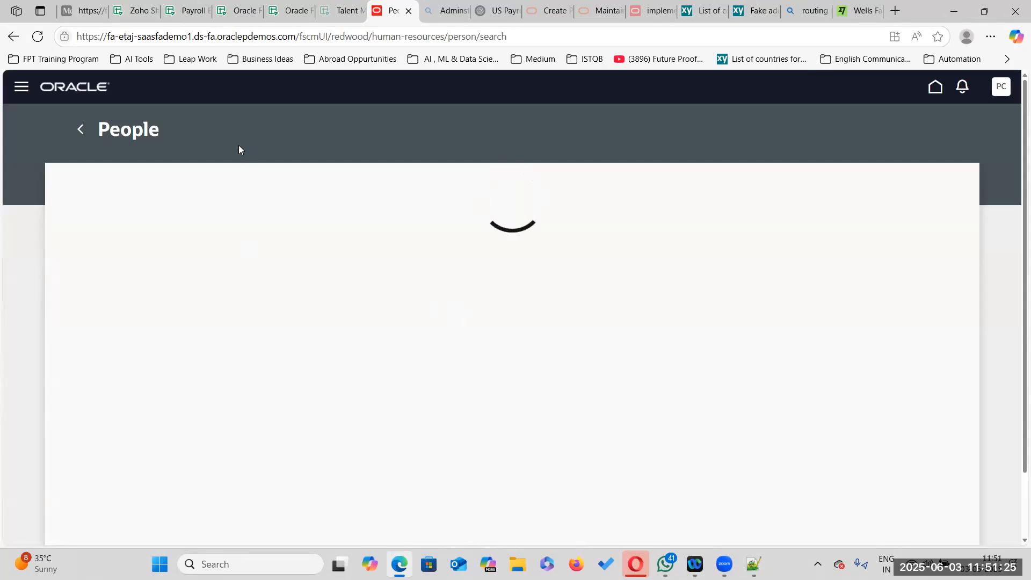
click(214, 156)
text(jamel weber)
key(Return)
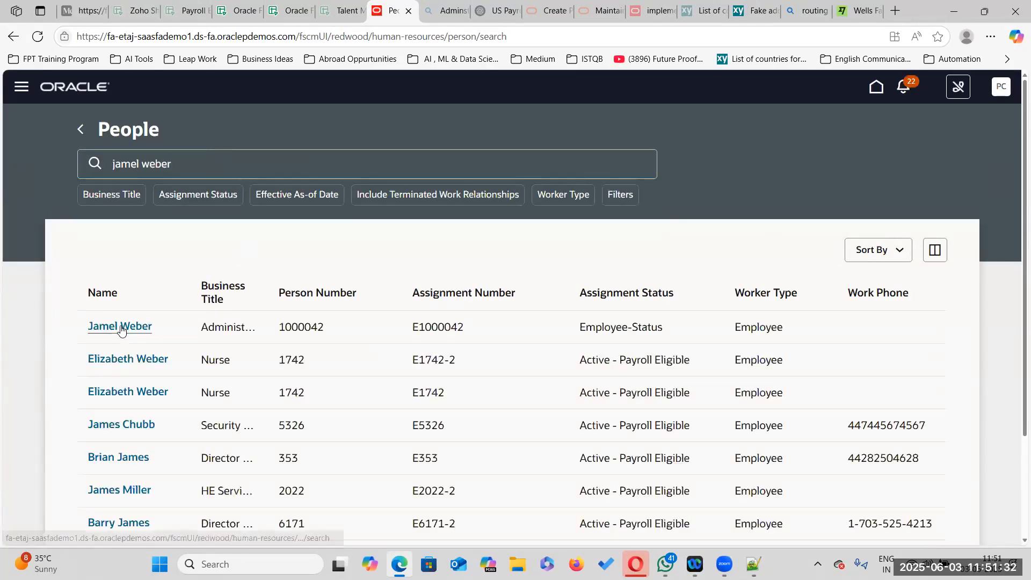
click(121, 329)
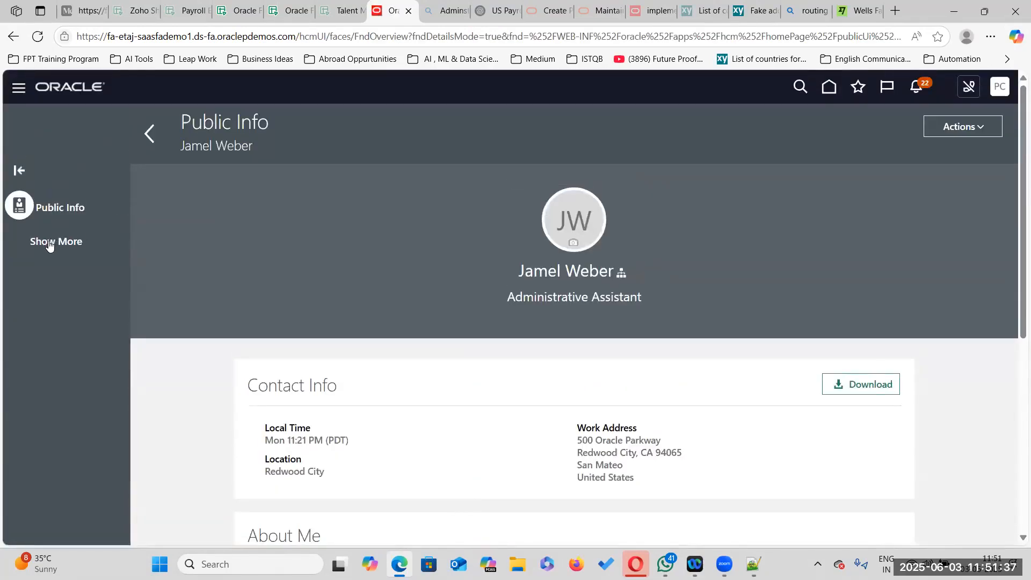
click(49, 242)
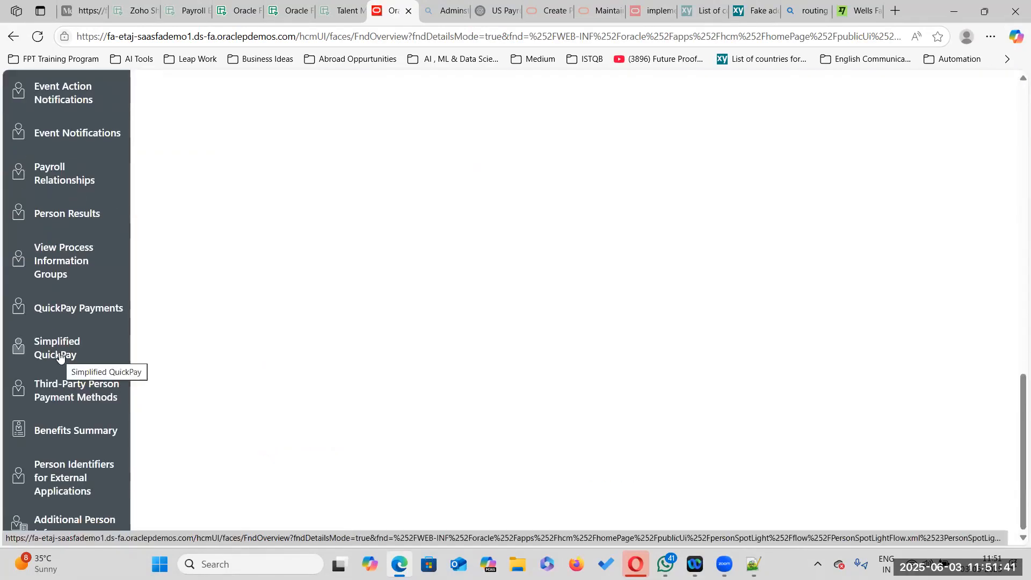
click(59, 354)
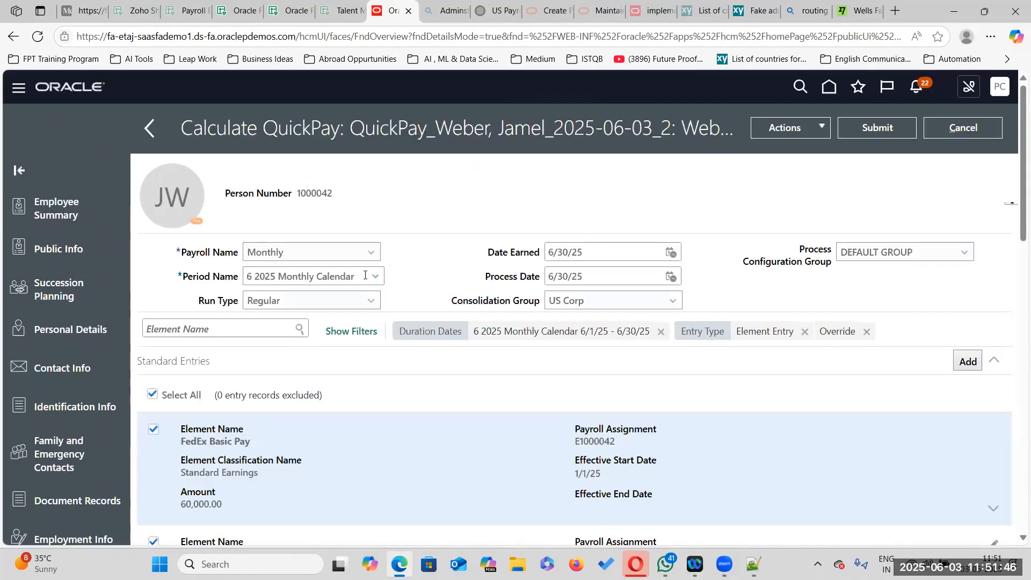
Choose period 1 2025 Monthly Calendar, review entries and submit, yielding 3,987.73 USD net.
click(374, 277)
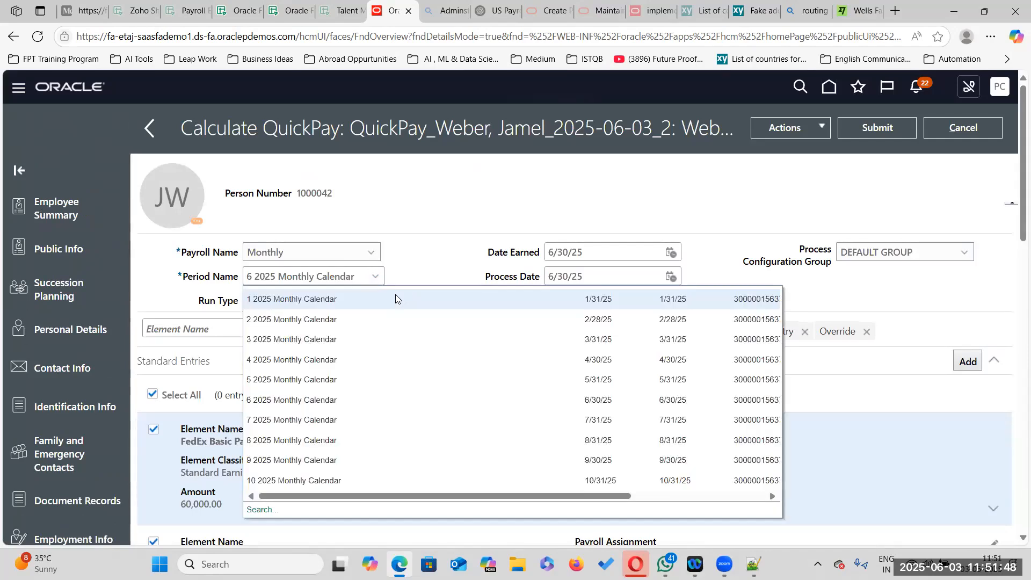
click(334, 300)
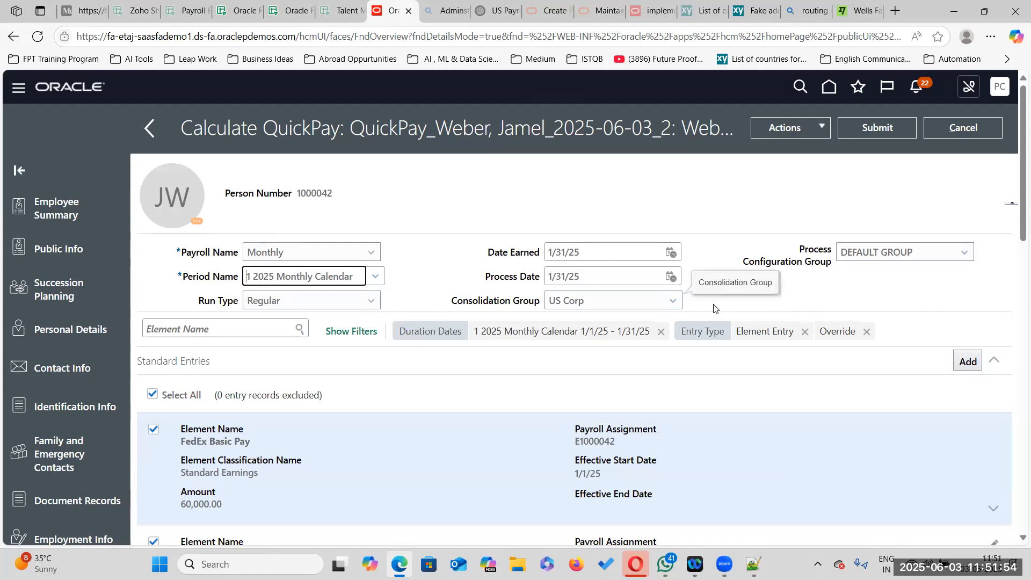
scroll(322, 294, down, 5)
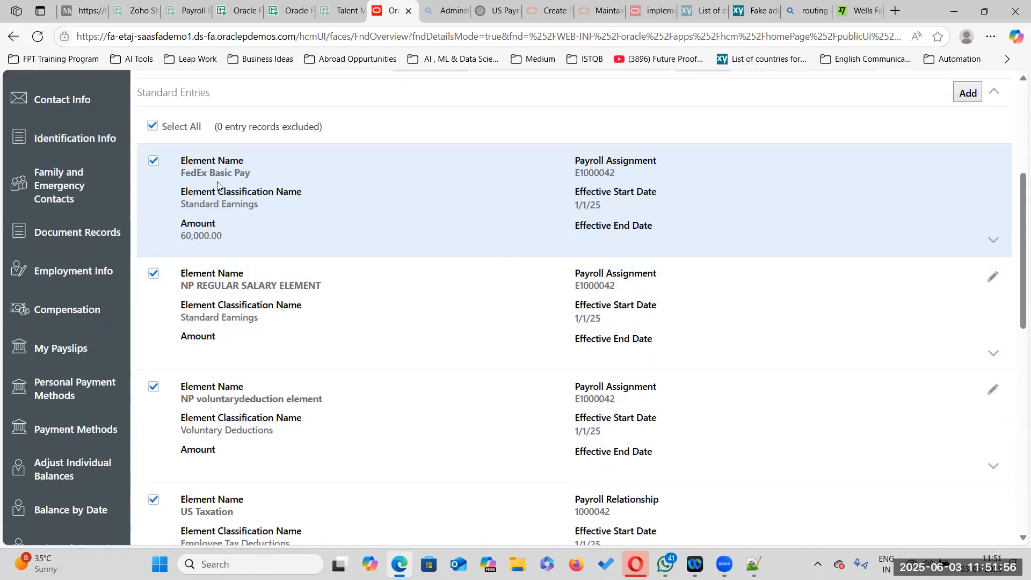
scroll(321, 238, down, 4)
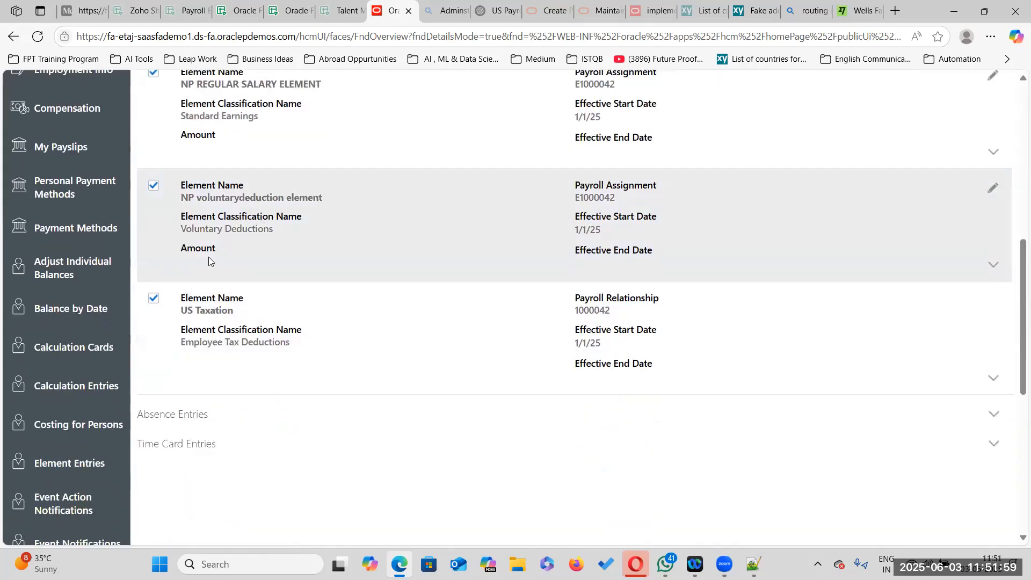
scroll(376, 253, up, 3)
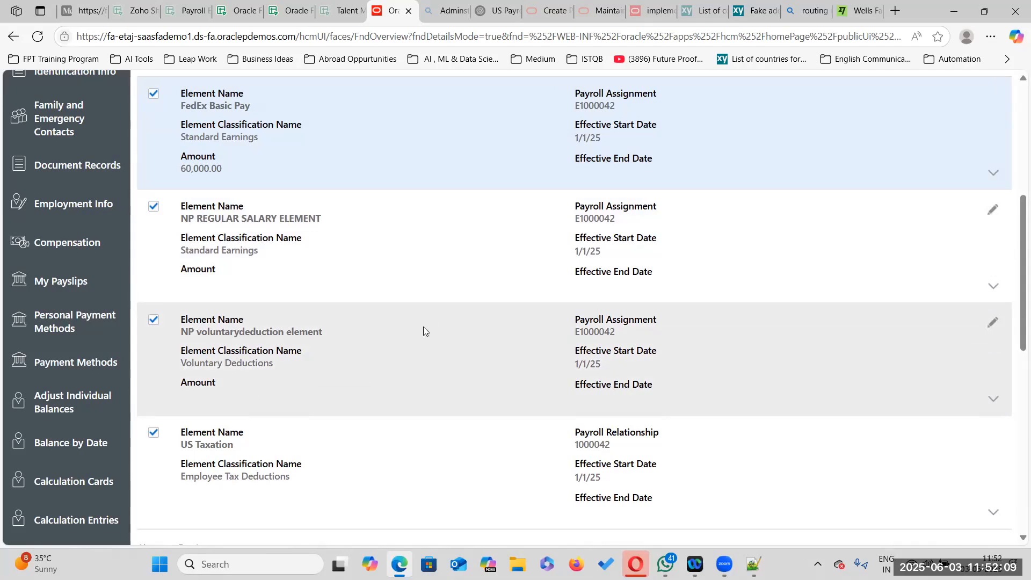
scroll(423, 327, up, 6)
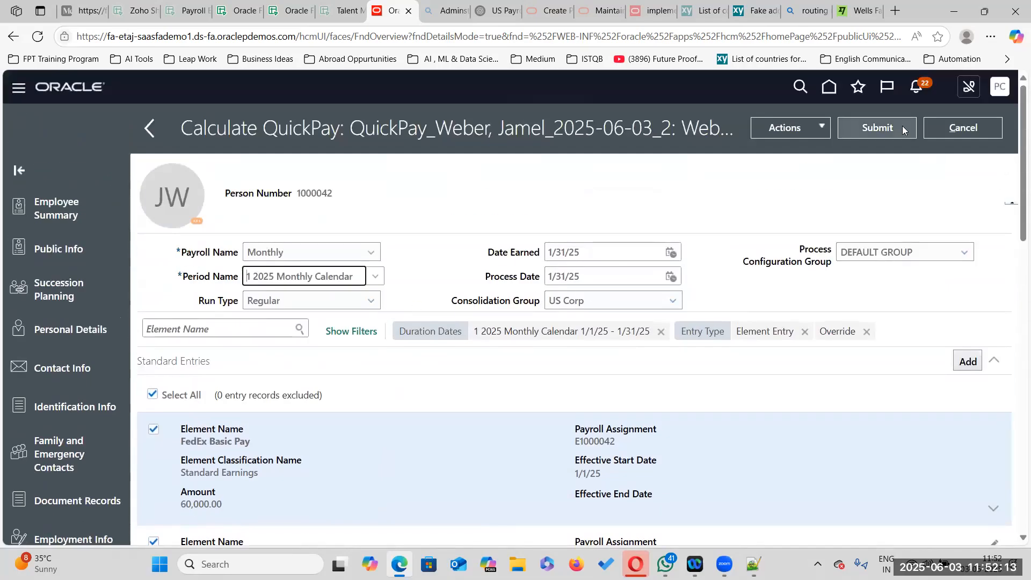
click(896, 129)
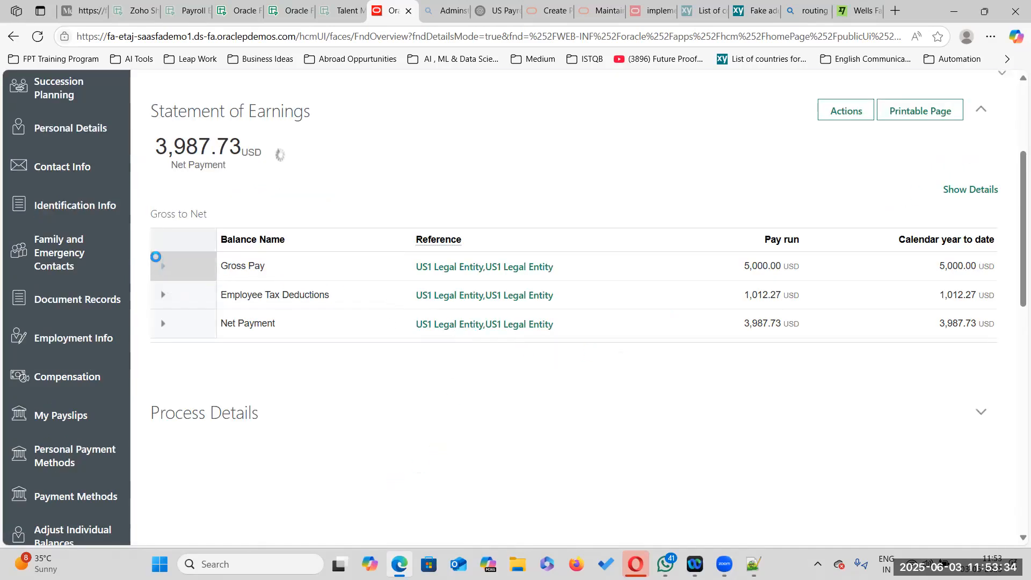
Expand Gross Pay and inspect its FedEx Basic Pay feed of 5,000.00.
click(164, 266)
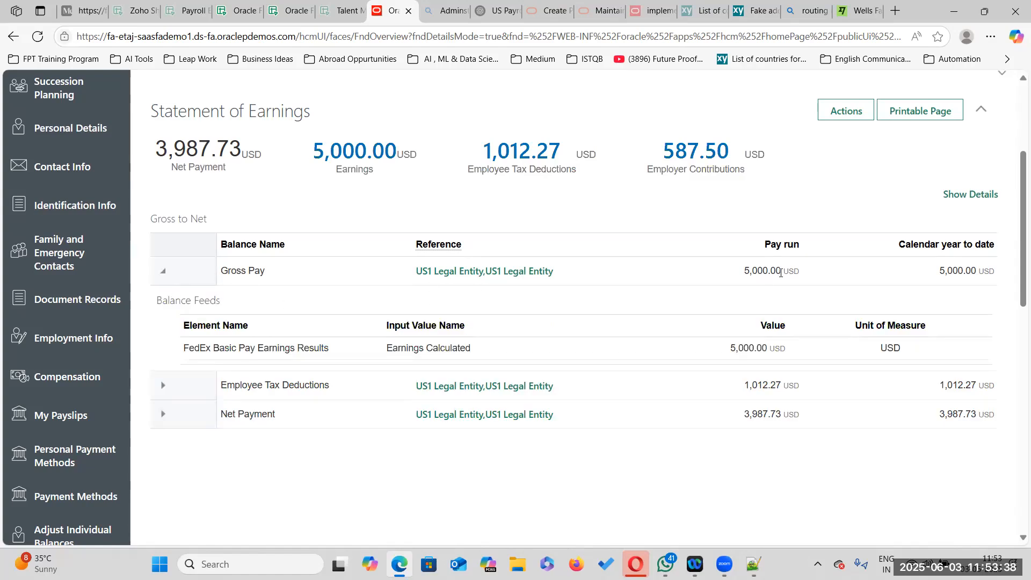
drag(780, 271, 747, 270)
drag(182, 348, 537, 349)
drag(607, 350, 770, 344)
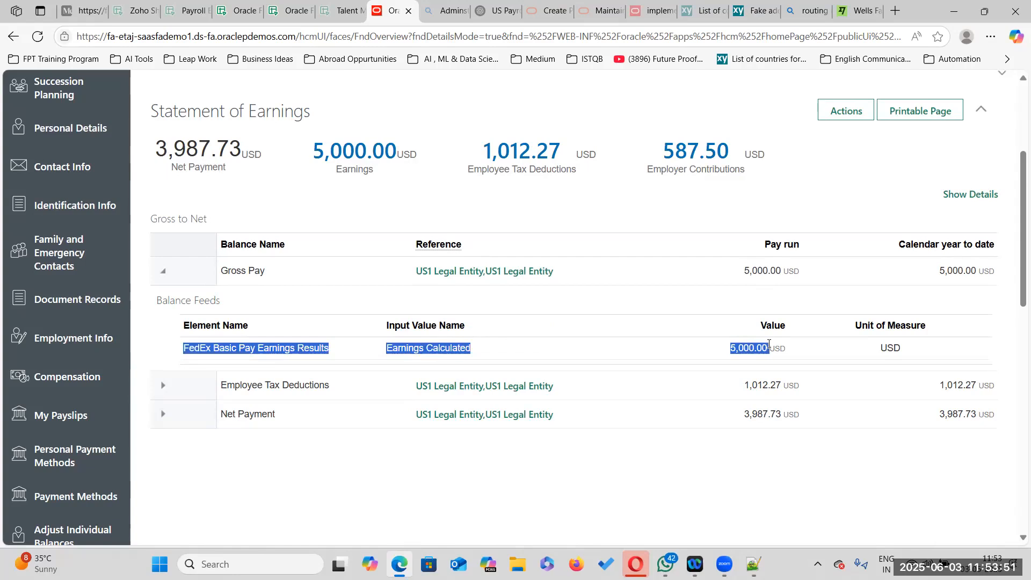
click(471, 359)
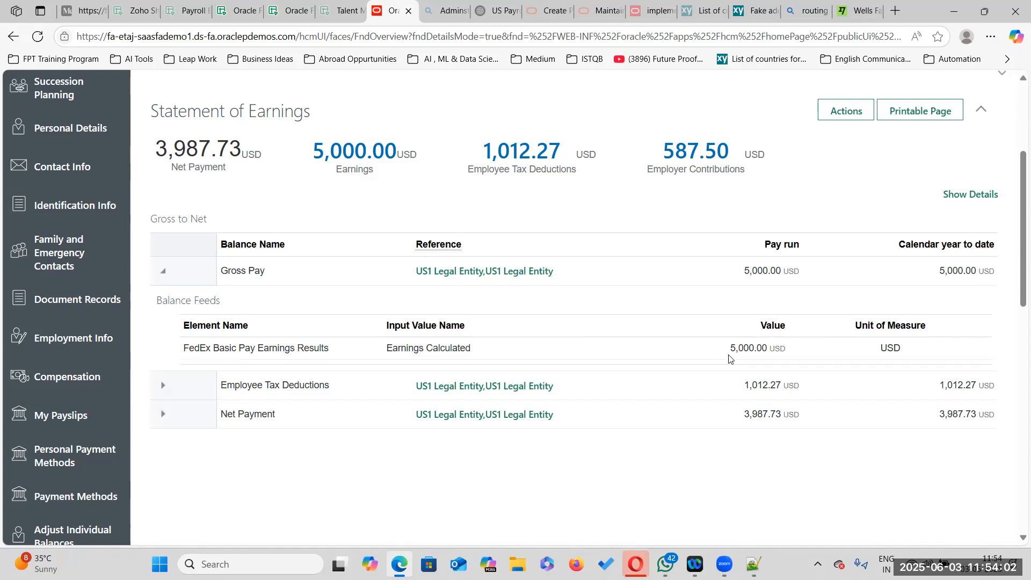
mouse_move(731, 350)
mouse_down()
mouse_move(794, 352)
mouse_move(723, 353)
mouse_up()
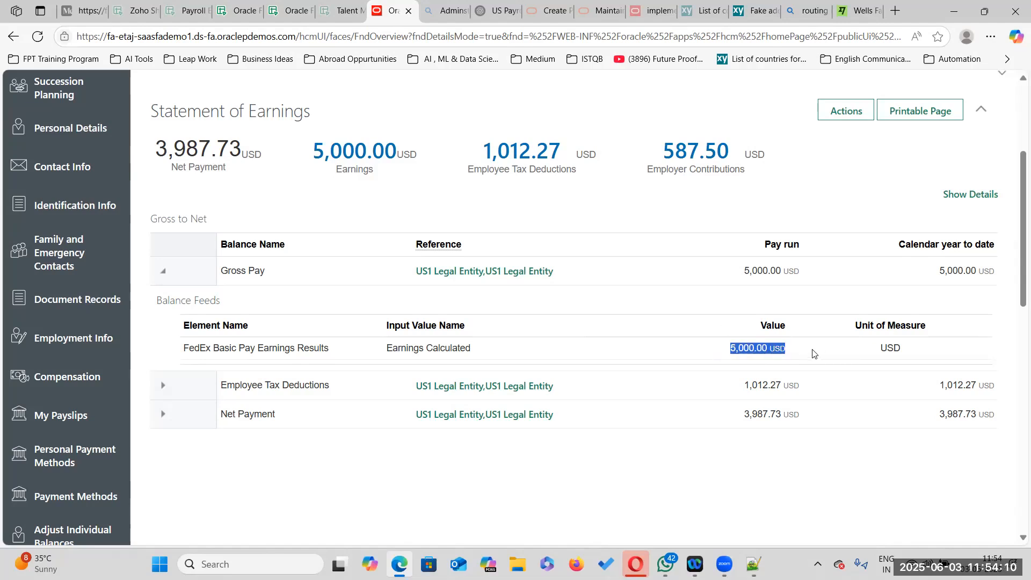
click(750, 346)
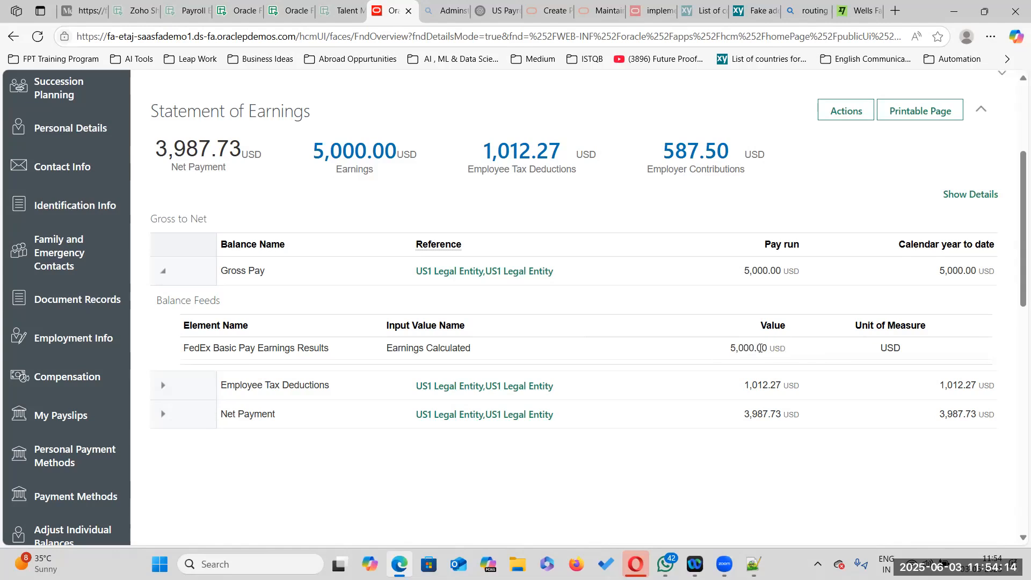
Reopen and review the QuickPay statement of earnings, then go to Element Entries.
scroll(757, 266, up, 4)
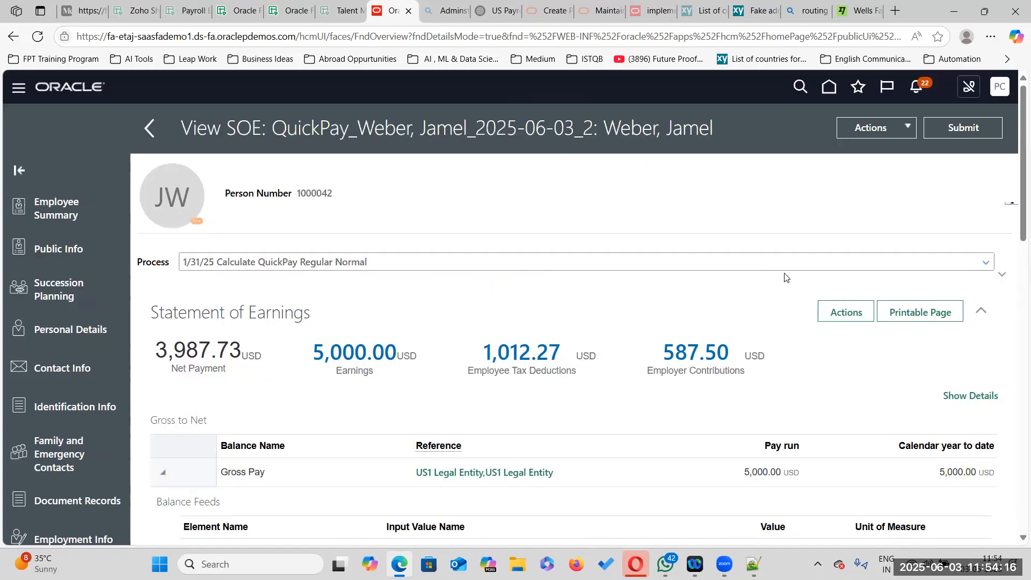
click(954, 136)
click(314, 334)
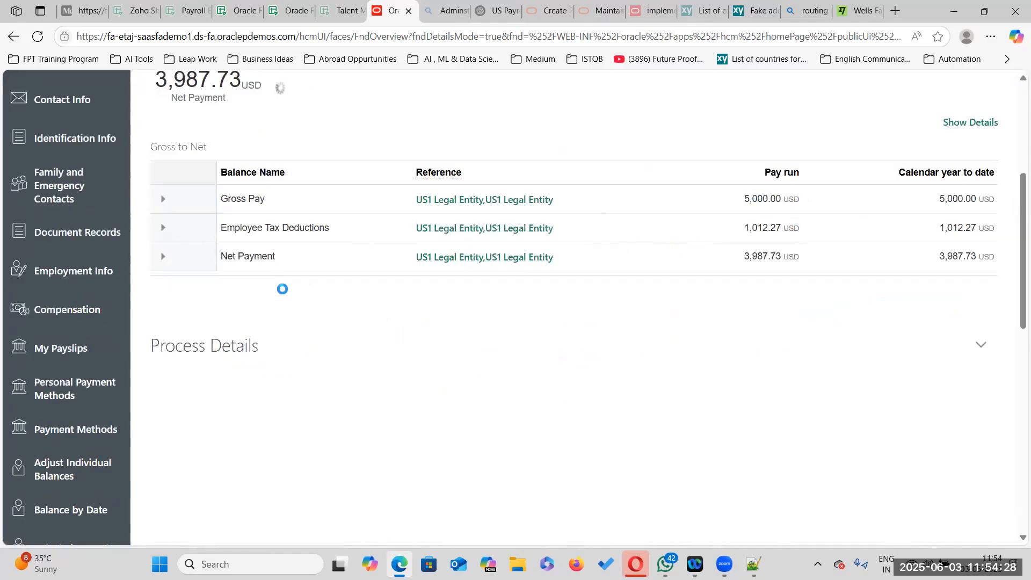
scroll(73, 371, down, 10)
scroll(65, 369, up, 7)
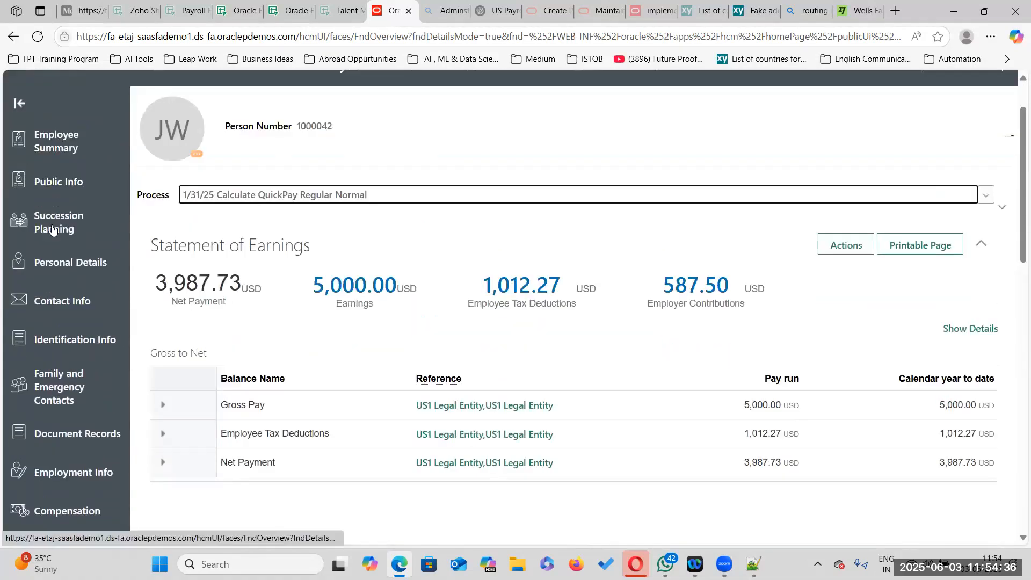
scroll(48, 379, down, 4)
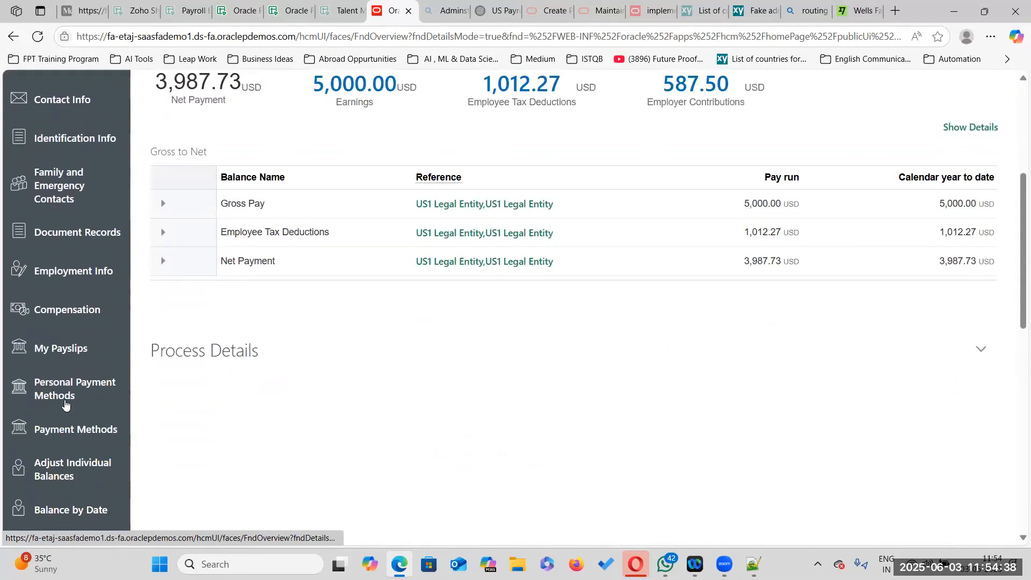
scroll(60, 400, down, 4)
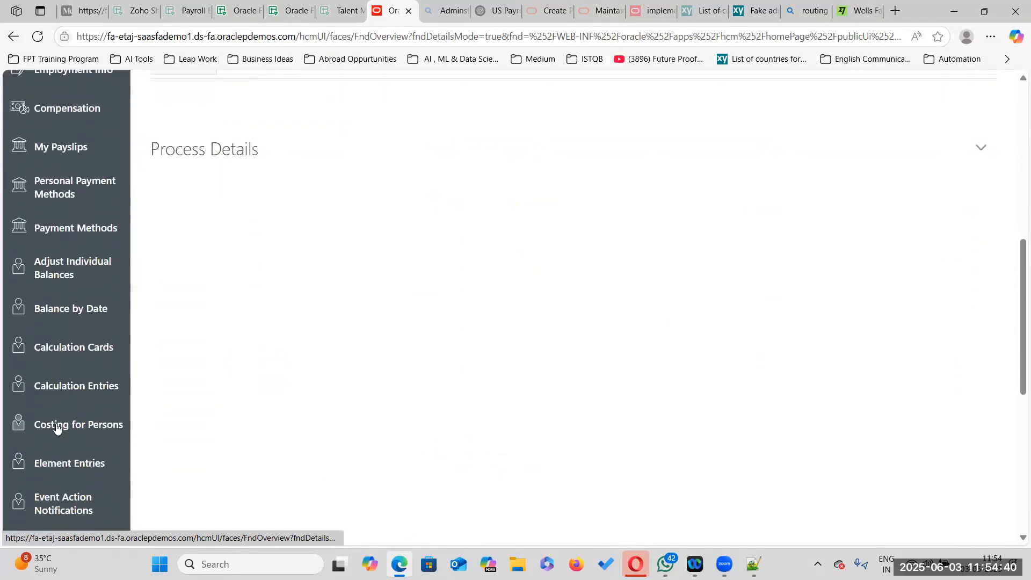
scroll(48, 424, down, 3)
click(73, 331)
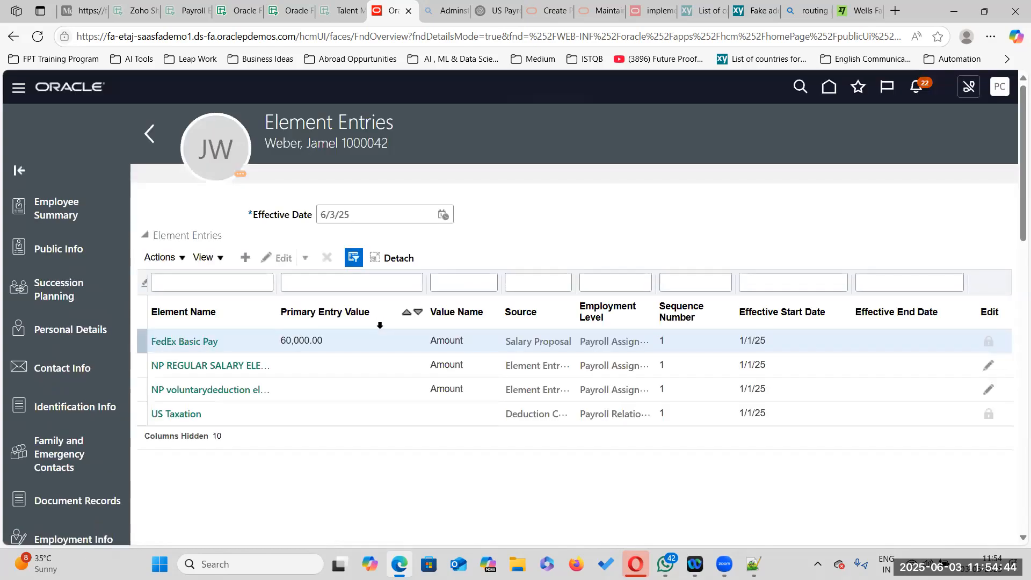
Set the element entries effective date to 5 February 2025 (2/5/25).
click(443, 215)
click(524, 240)
click(516, 280)
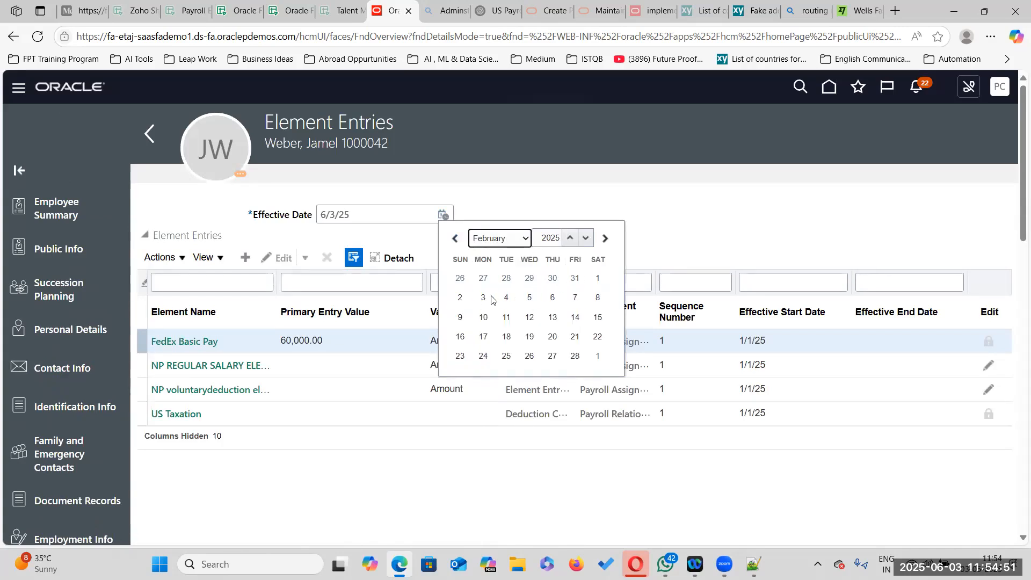
click(530, 297)
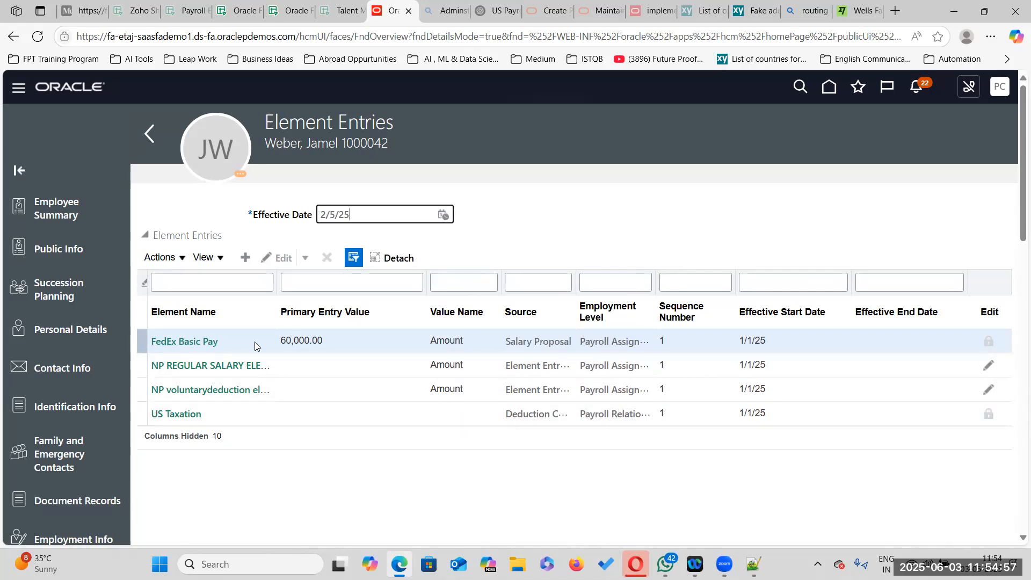
click(443, 214)
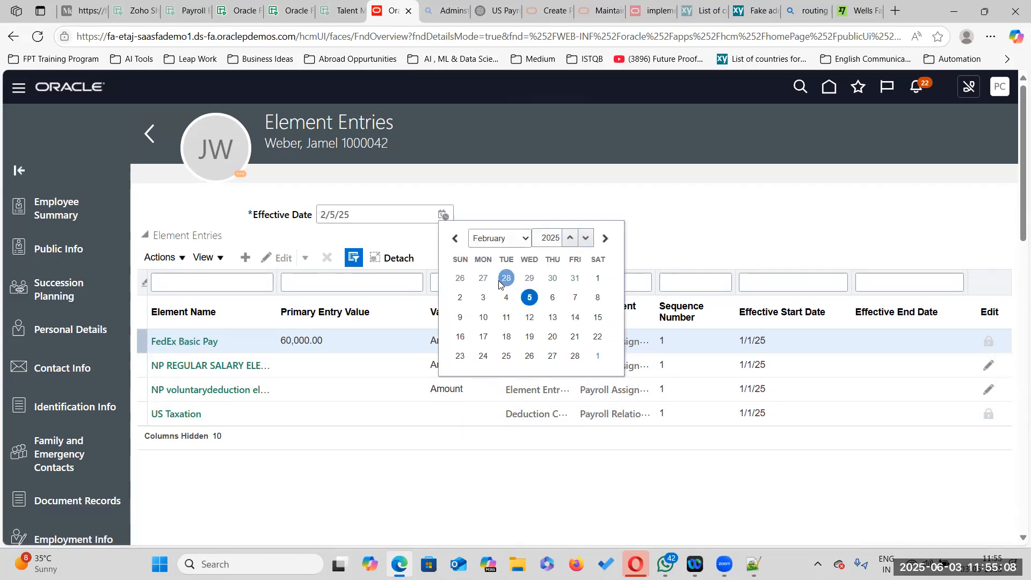
click(530, 298)
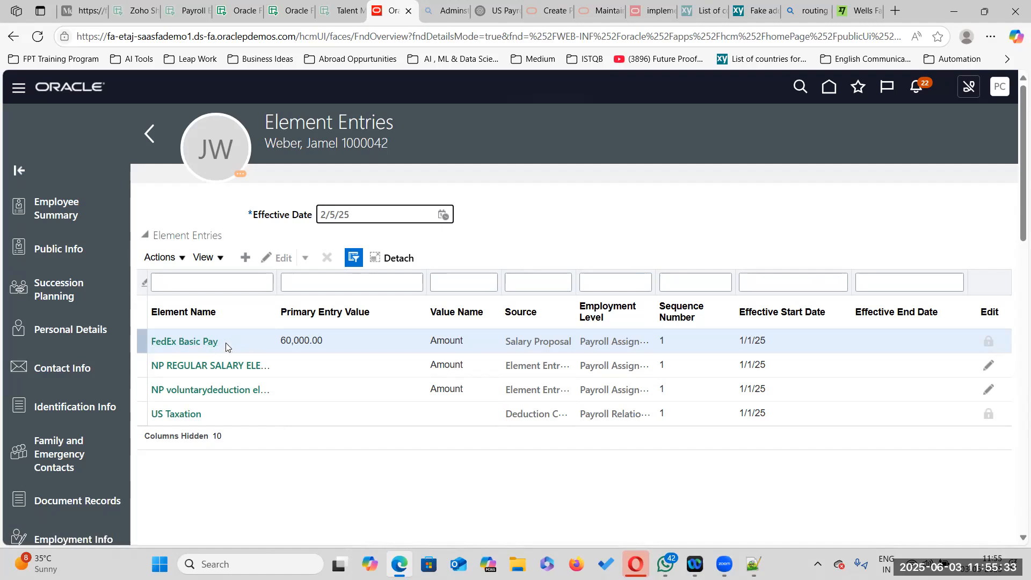
Resize the Primary Entry Value and Source columns so Source values show in full.
drag(427, 280, 399, 280)
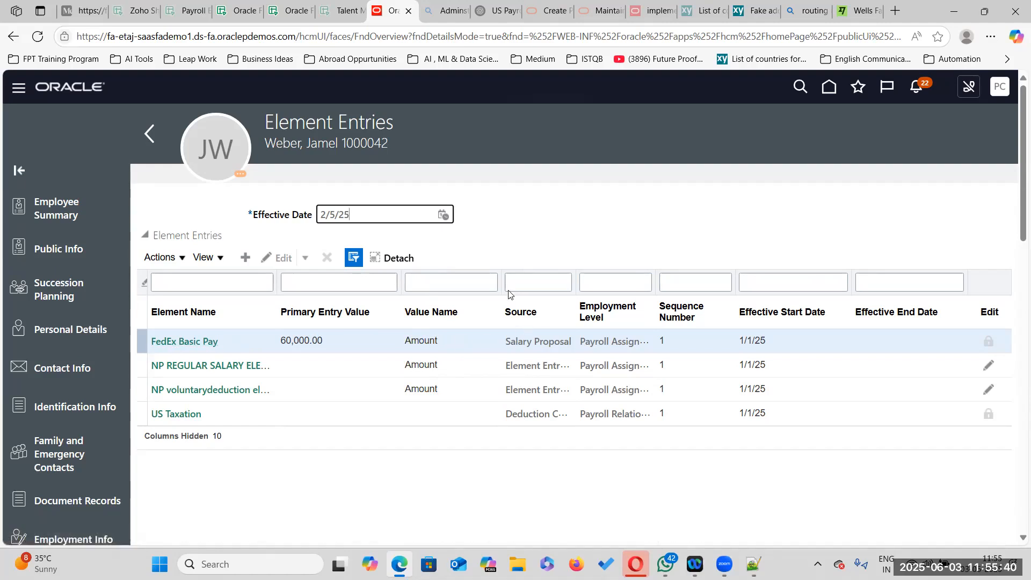
drag(500, 278, 476, 279)
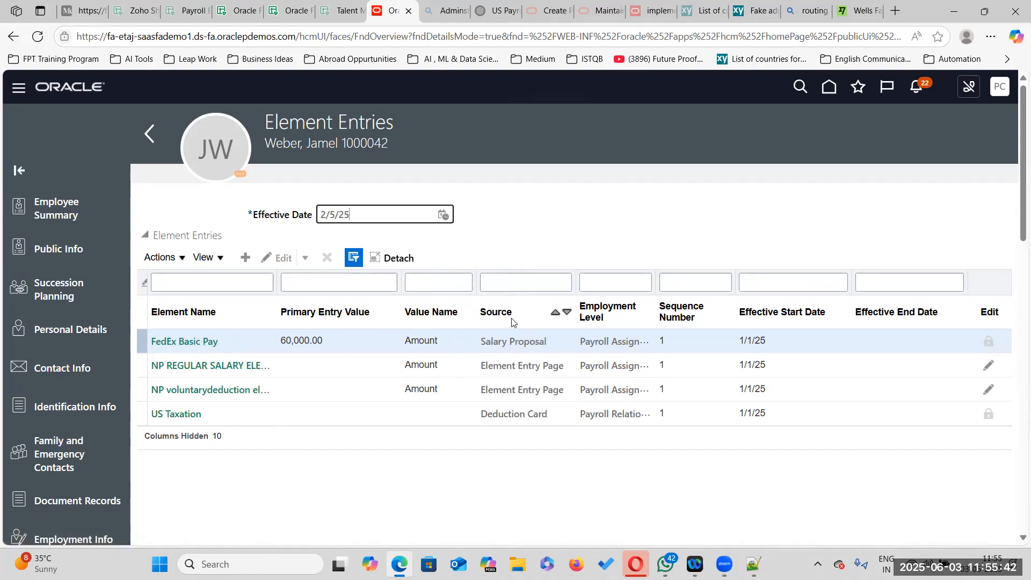
drag(576, 282, 594, 281)
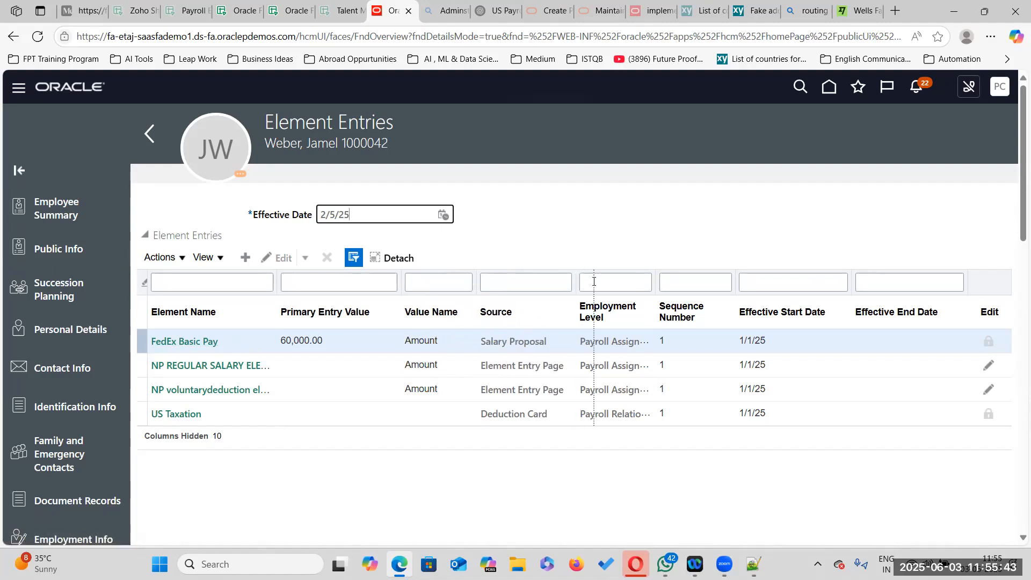
Inspect the FedEx Basic Pay entry: 60,000.00 annually with Automatic set to No.
click(190, 348)
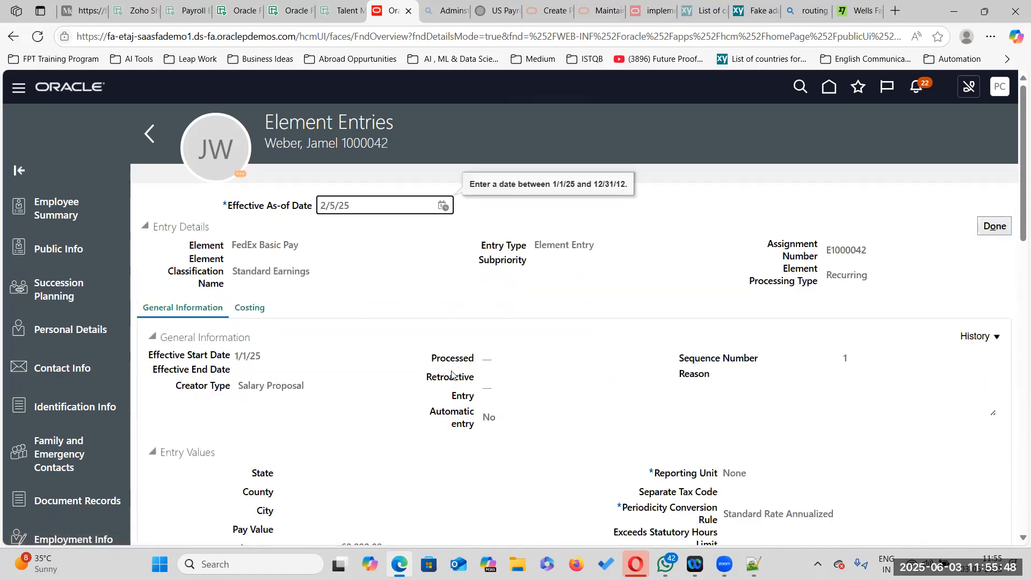
scroll(328, 199, down, 7)
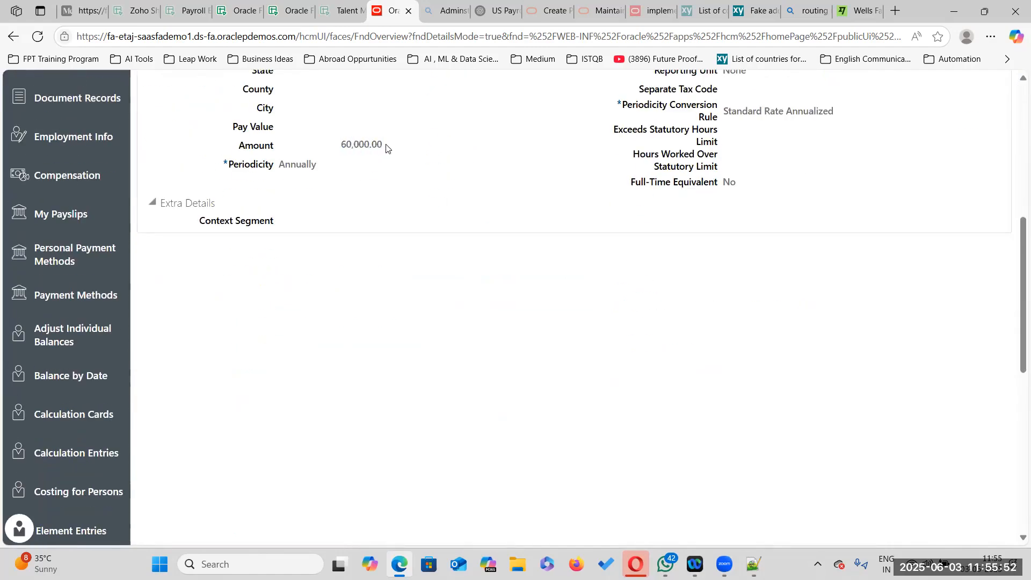
scroll(376, 248, up, 7)
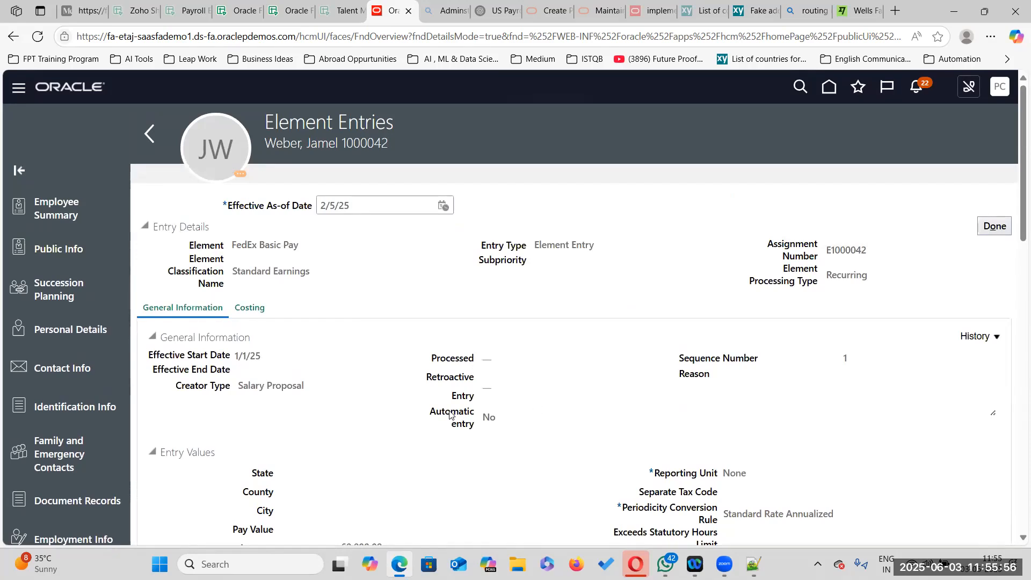
drag(429, 412, 493, 413)
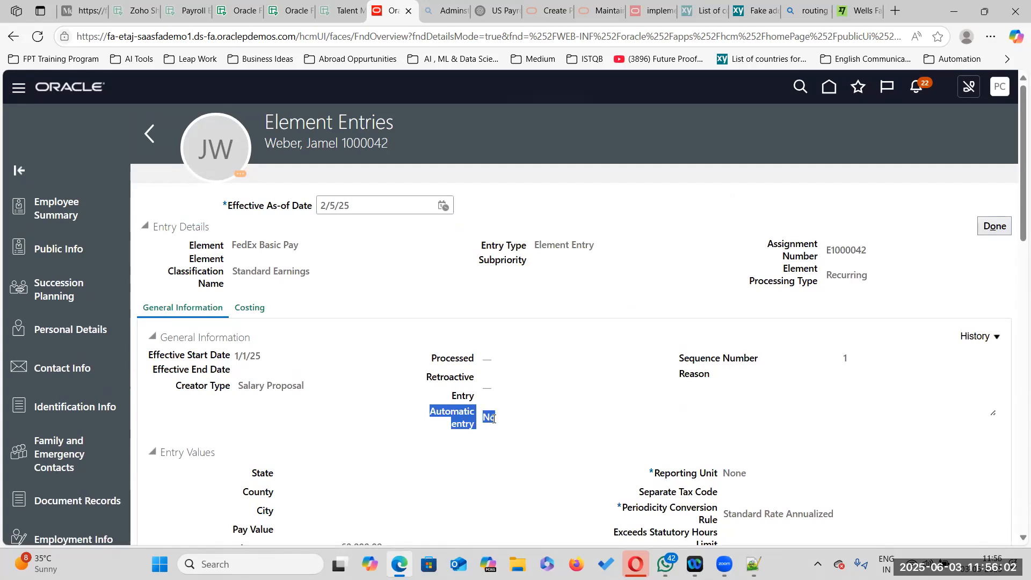
scroll(356, 452, down, 3)
click(415, 345)
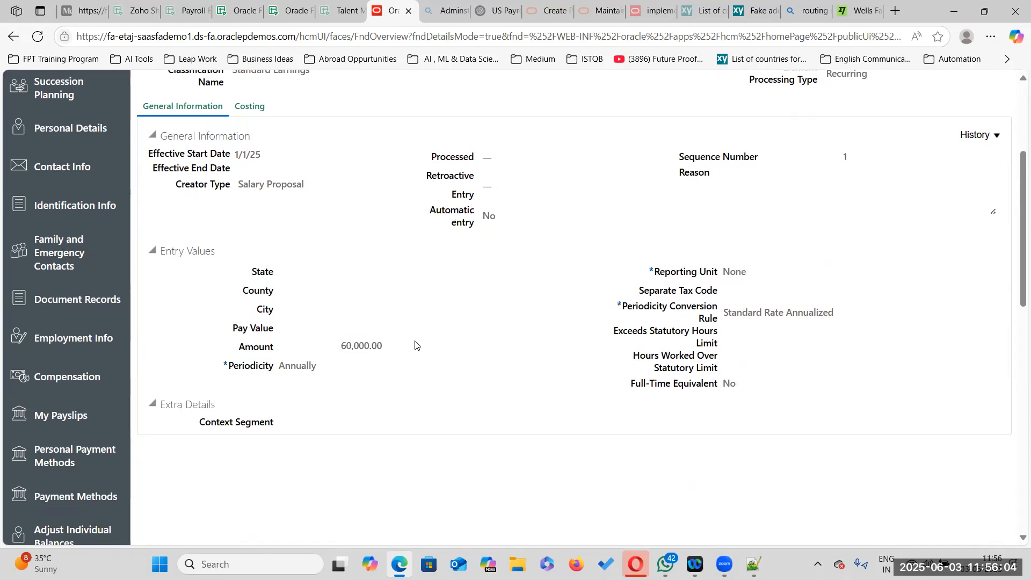
scroll(493, 325, up, 3)
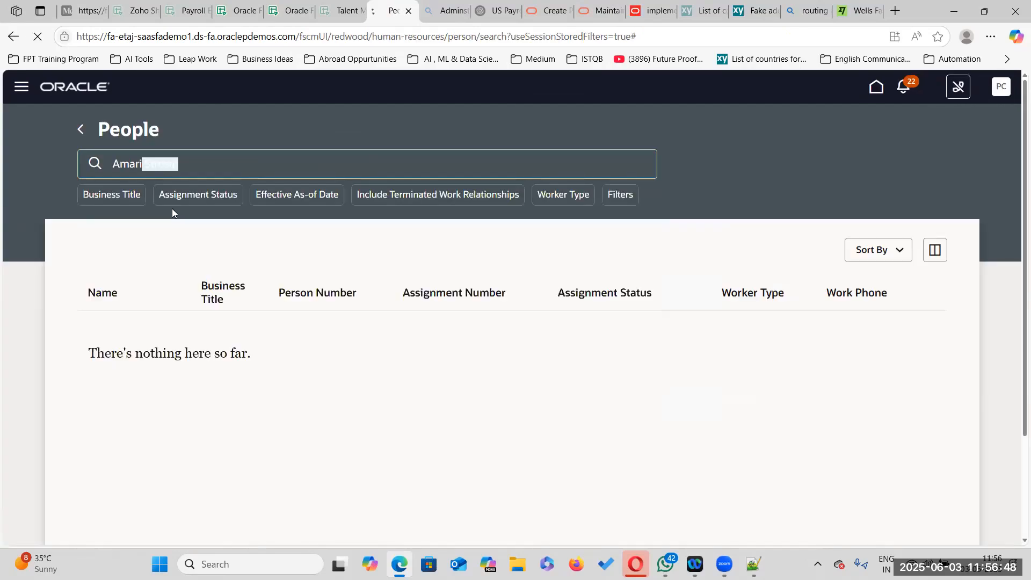
Open the employee's Element Entries section to view FedEx Weekly Basic Pay of 52,000.00.
scroll(32, 446, down, 15)
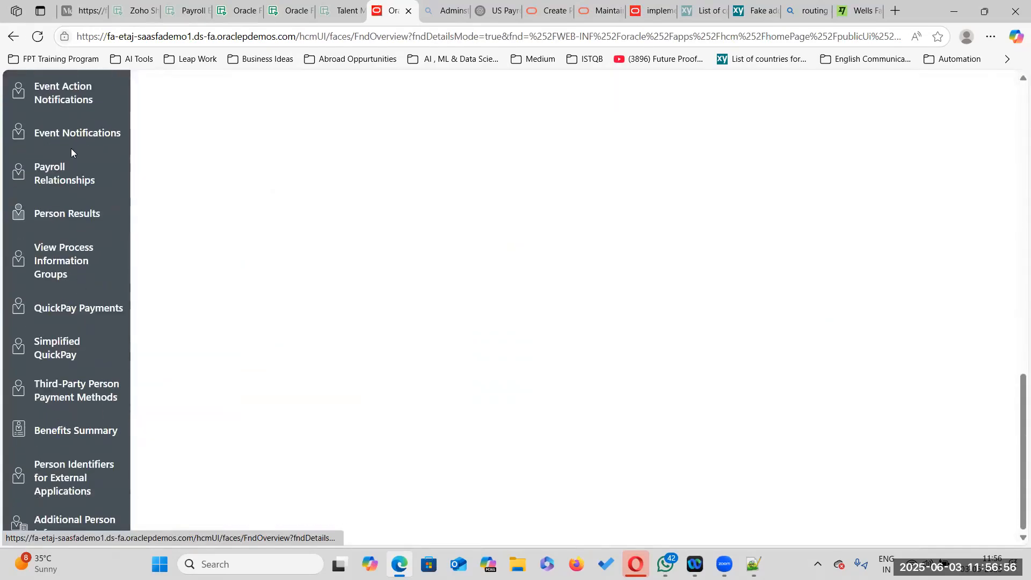
scroll(74, 321, up, 5)
click(75, 321)
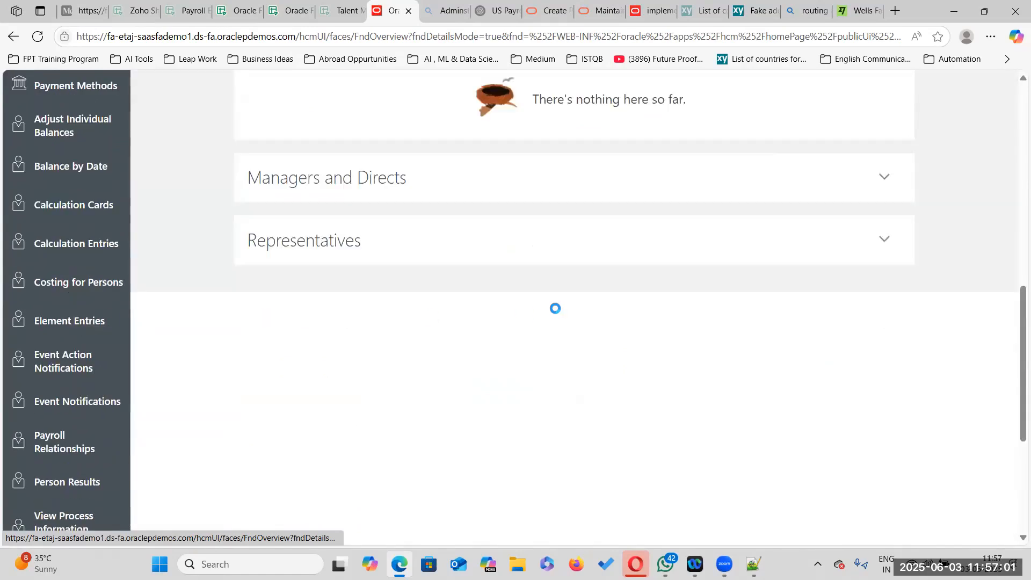
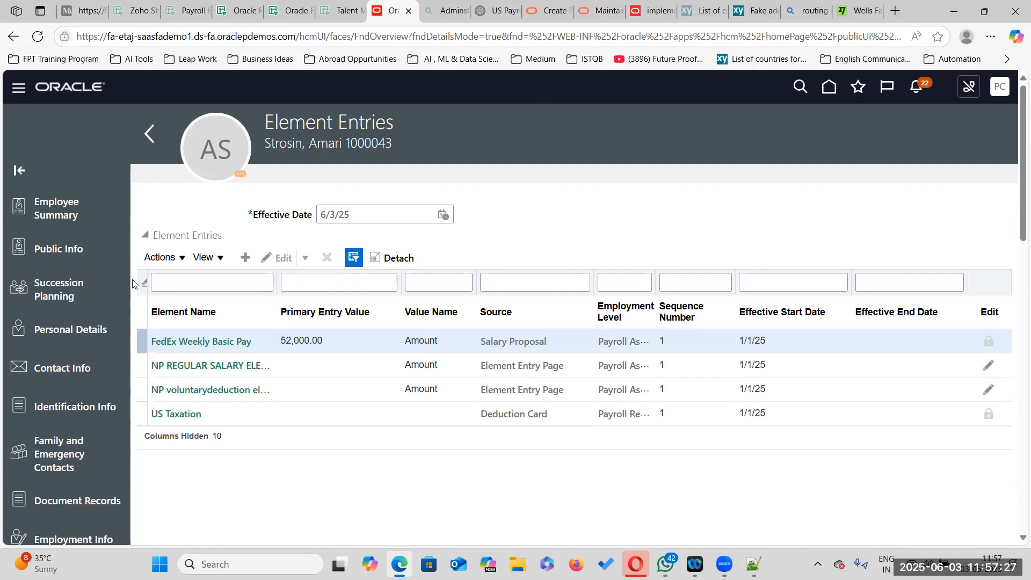
Start a Simplified QuickPay for period 1 2025 Weekly, earned and processed 1/5/25.
scroll(39, 383, down, 10)
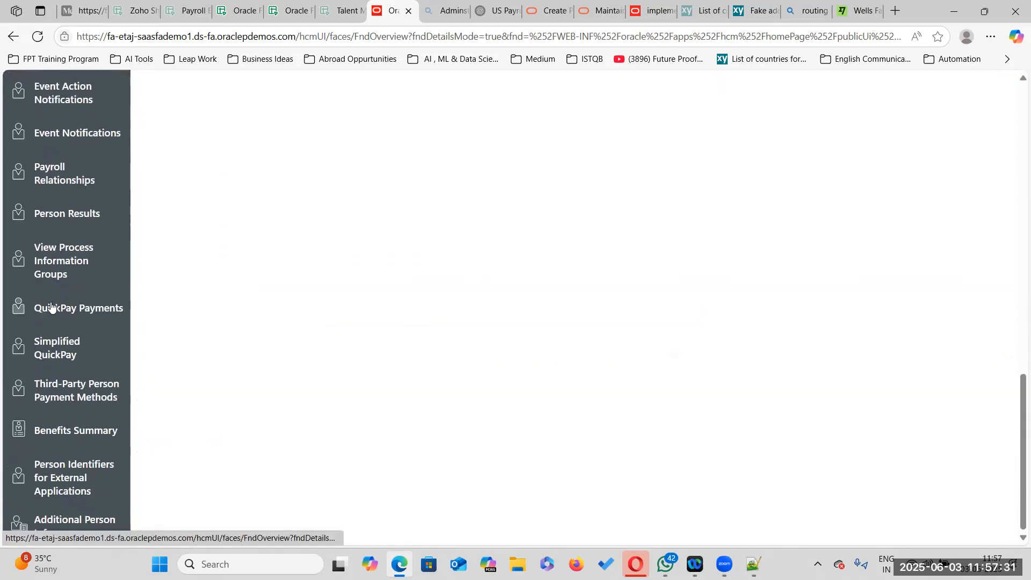
click(54, 351)
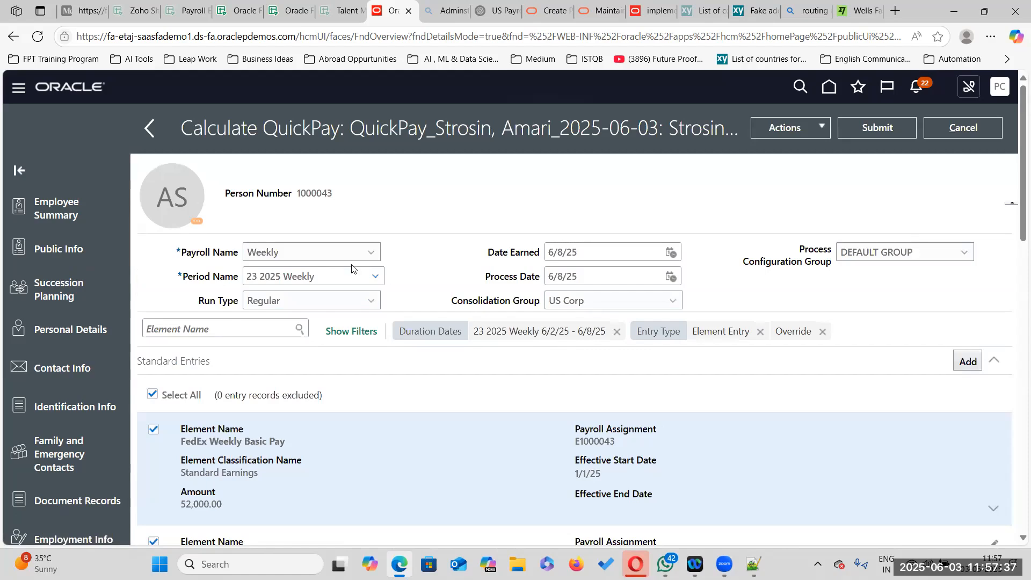
click(374, 276)
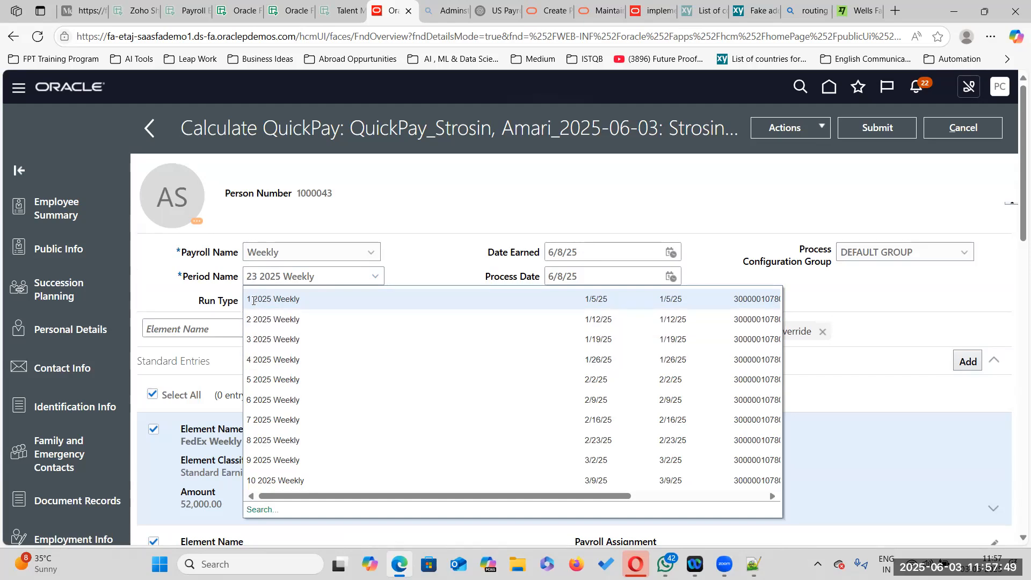
click(345, 307)
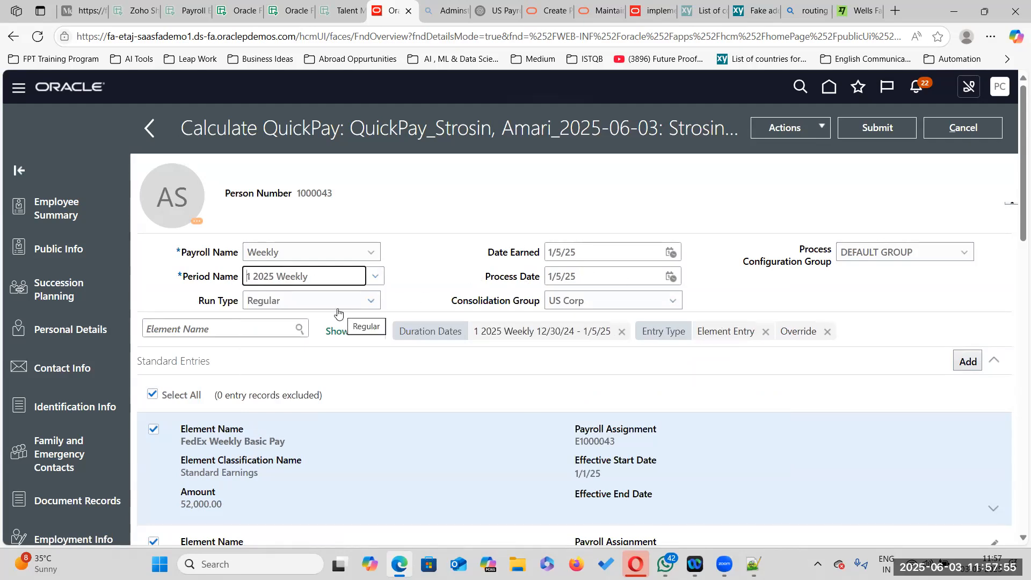
scroll(447, 376, down, 10)
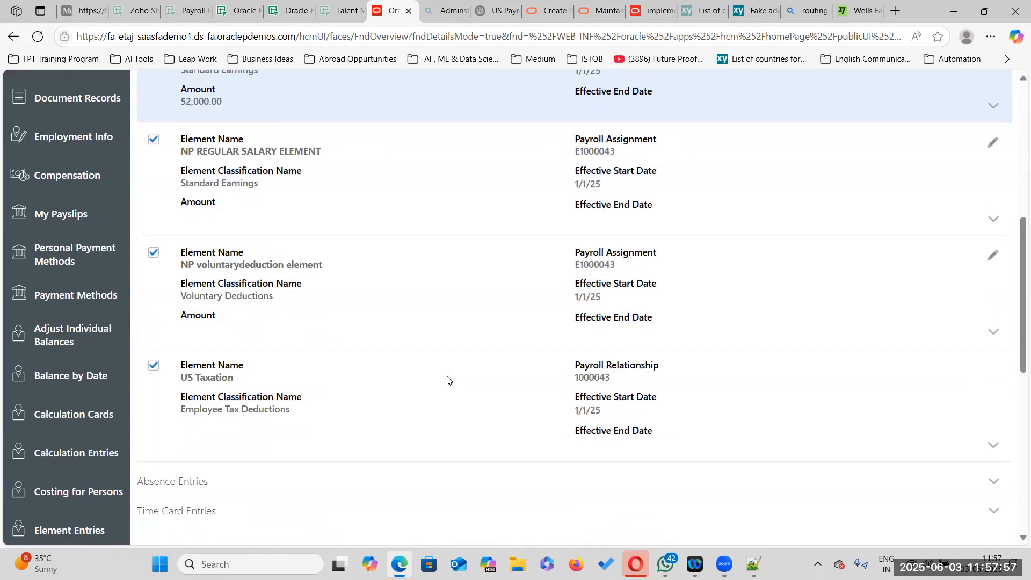
scroll(447, 376, up, 5)
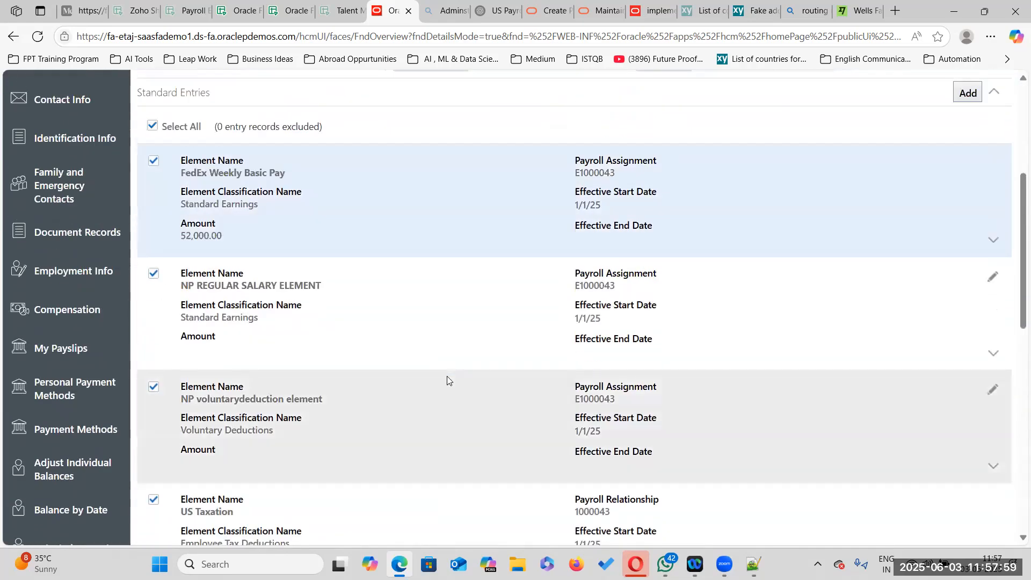
scroll(447, 376, up, 5)
scroll(468, 374, down, 3)
scroll(467, 371, up, 3)
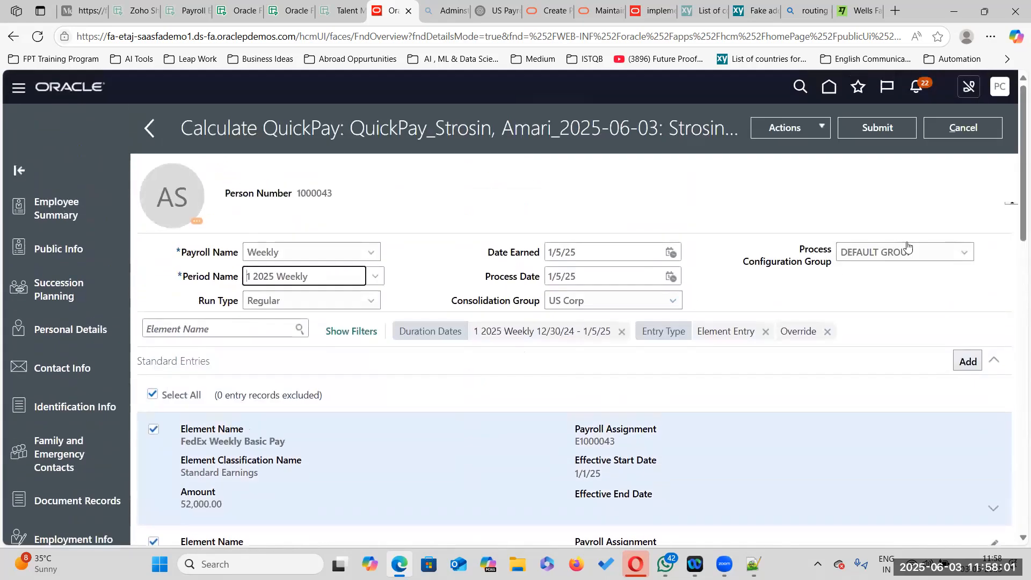
Run the QuickPay, submit its SOE, and reopen it: 1,000.00 USD earnings, 813.32 USD net.
click(881, 129)
scroll(623, 329, down, 5)
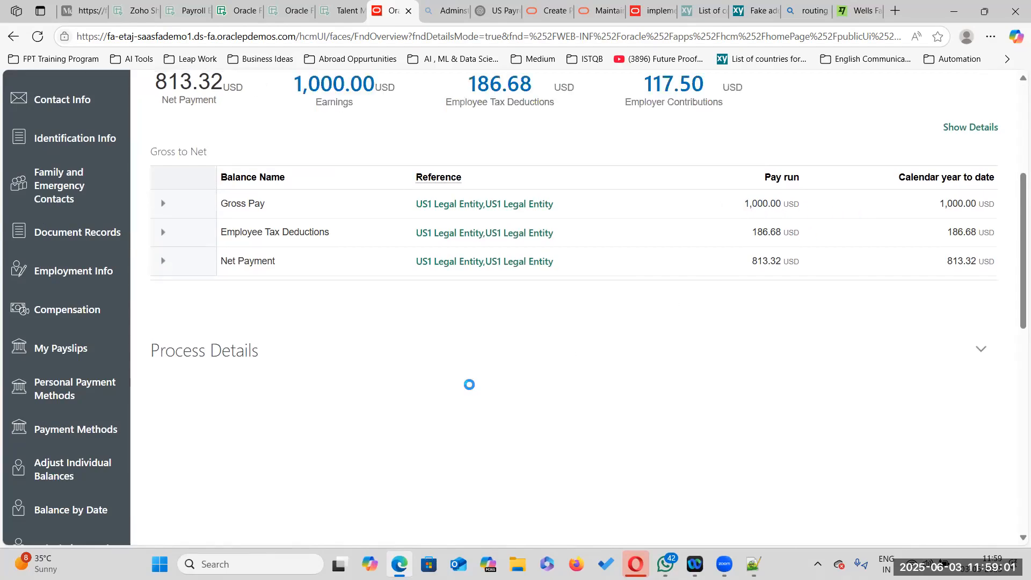
scroll(497, 198, up, 3)
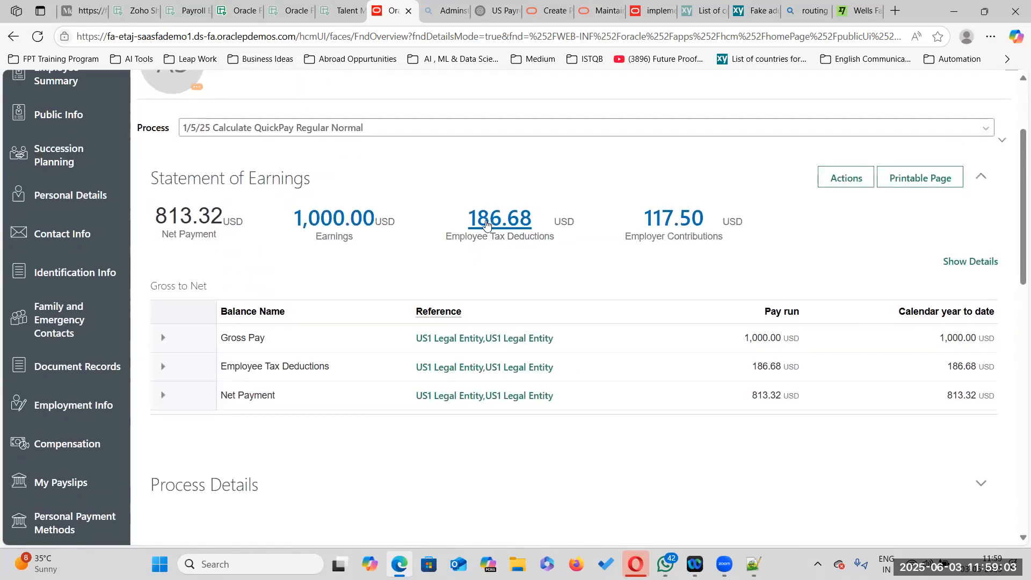
scroll(656, 342, up, 3)
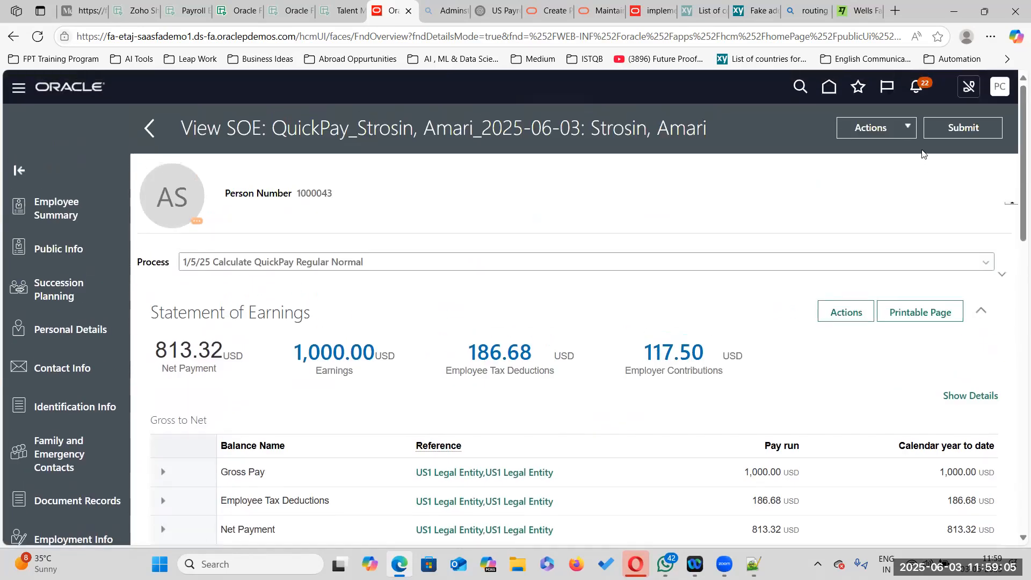
click(953, 130)
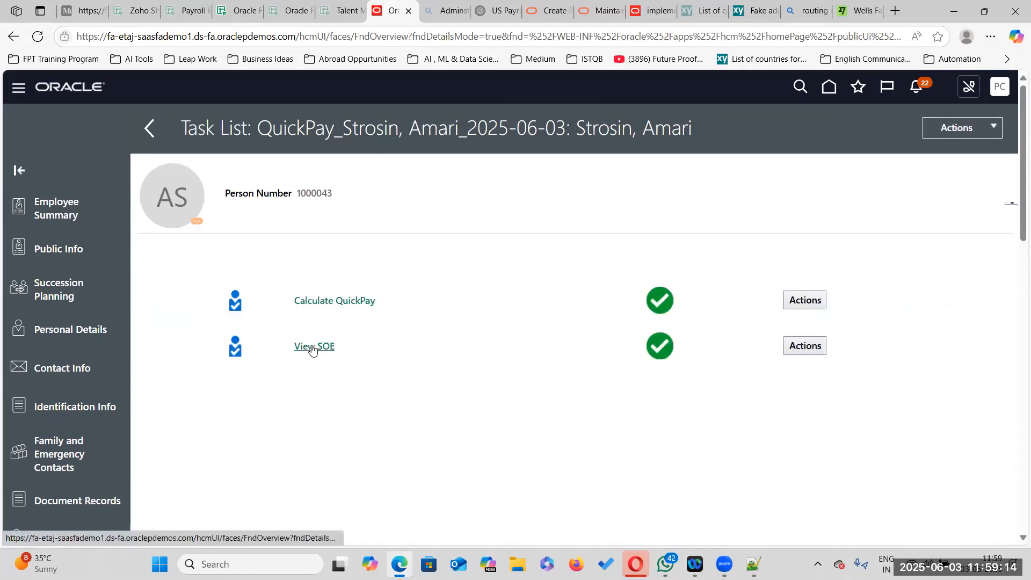
click(312, 347)
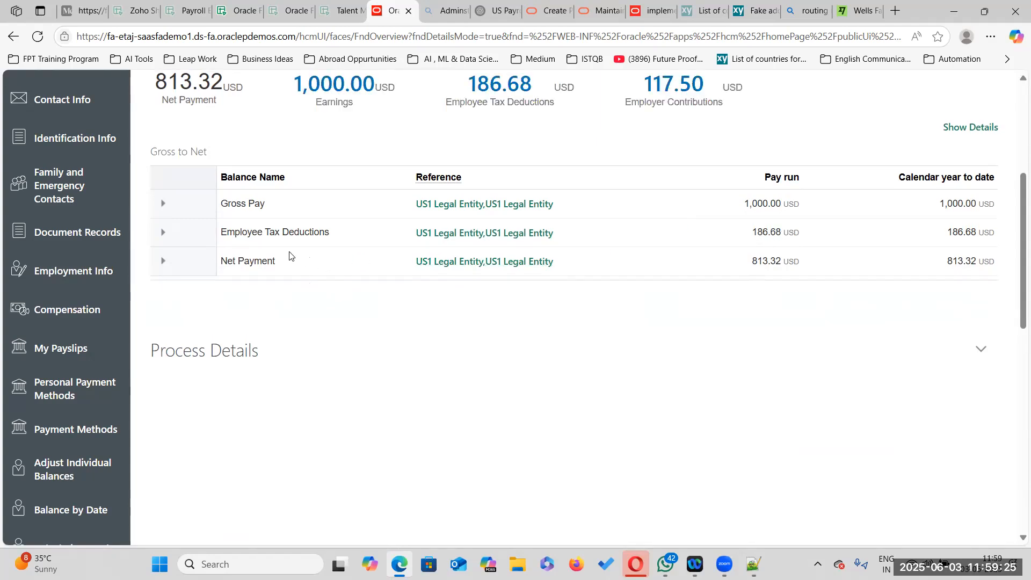
Expand Net Payment's balance feeds and widen the Value column.
click(163, 261)
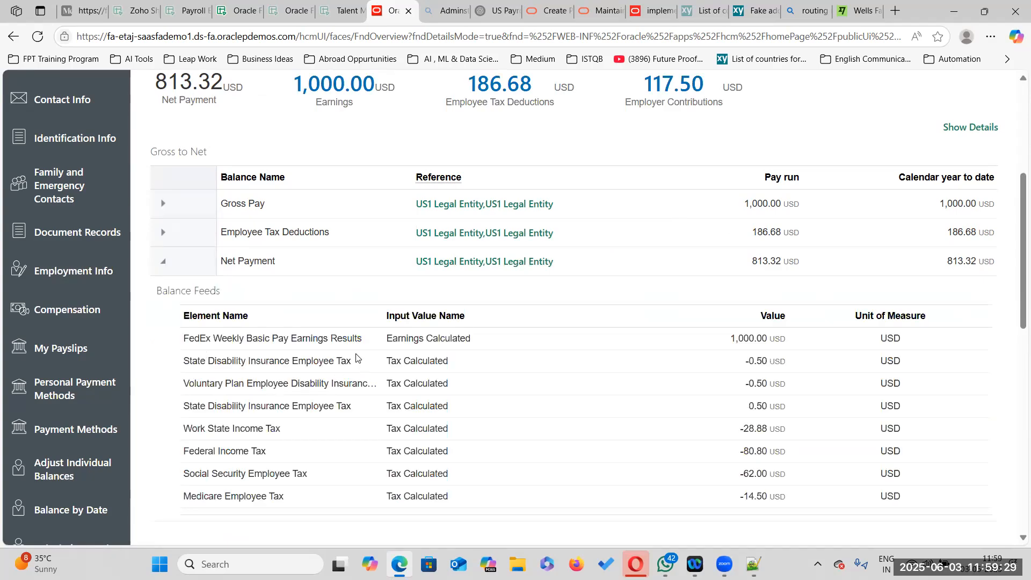
scroll(888, 357, down, 3)
scroll(311, 251, up, 1)
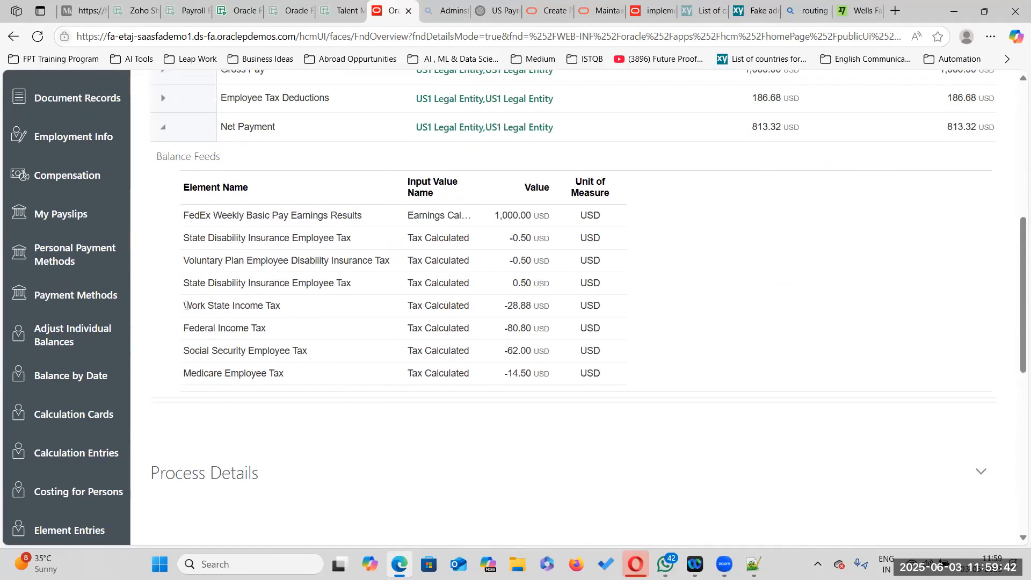
drag(184, 306, 288, 311)
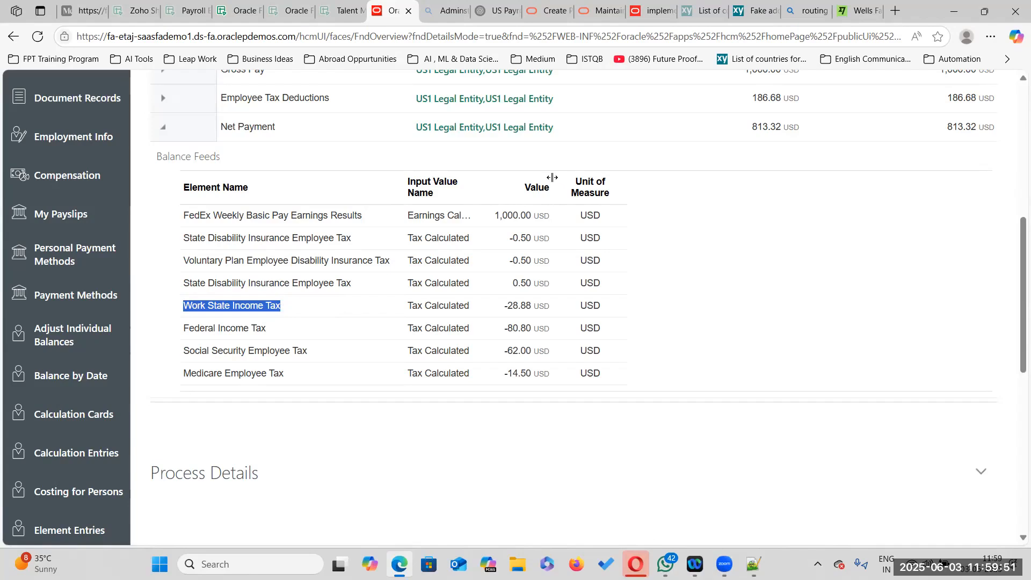
drag(556, 187, 732, 182)
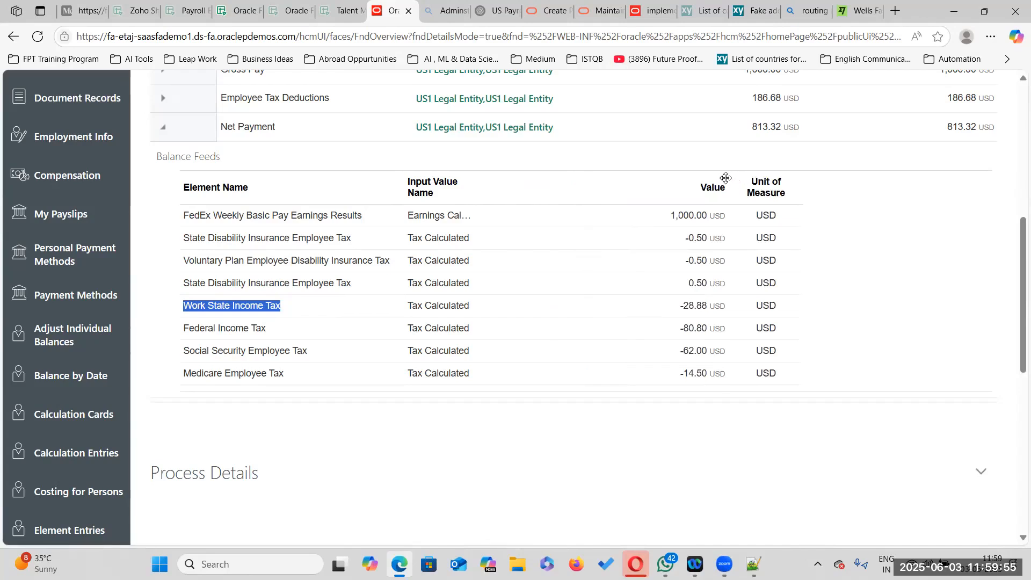
drag(729, 181, 806, 183)
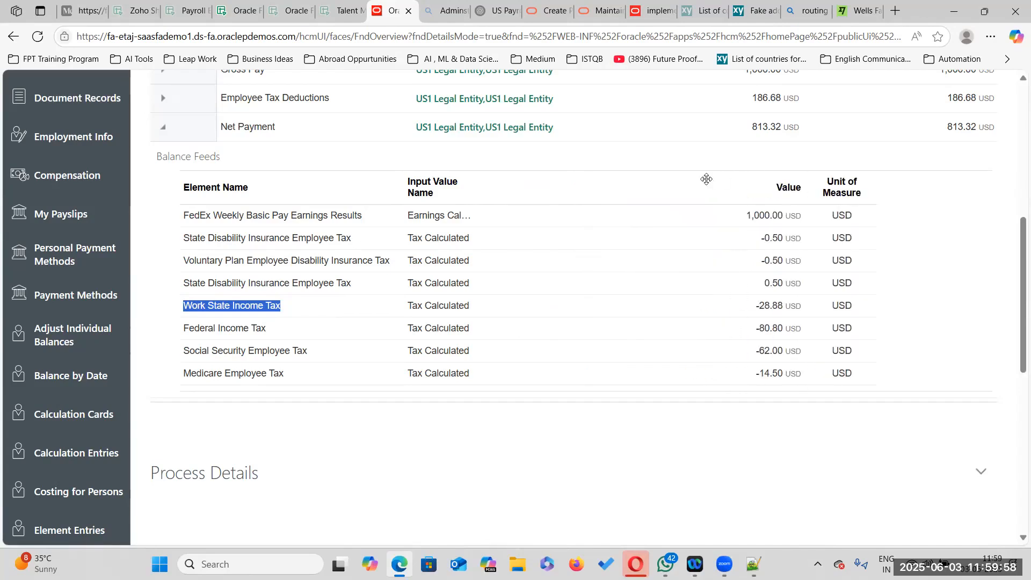
click(235, 308)
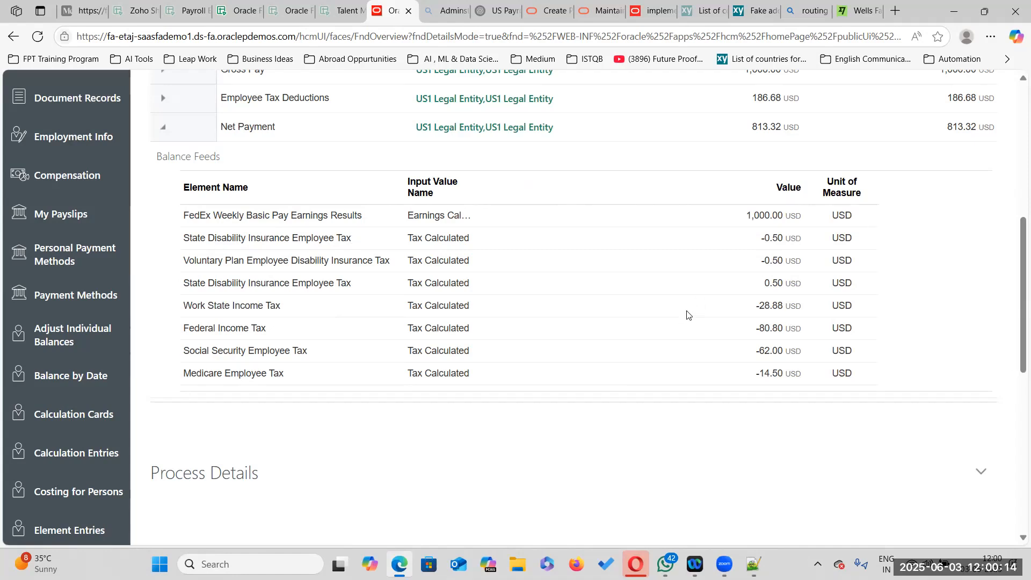
Highlight the Federal Income Tax and Work State Income Tax names and amounts.
drag(185, 329, 267, 332)
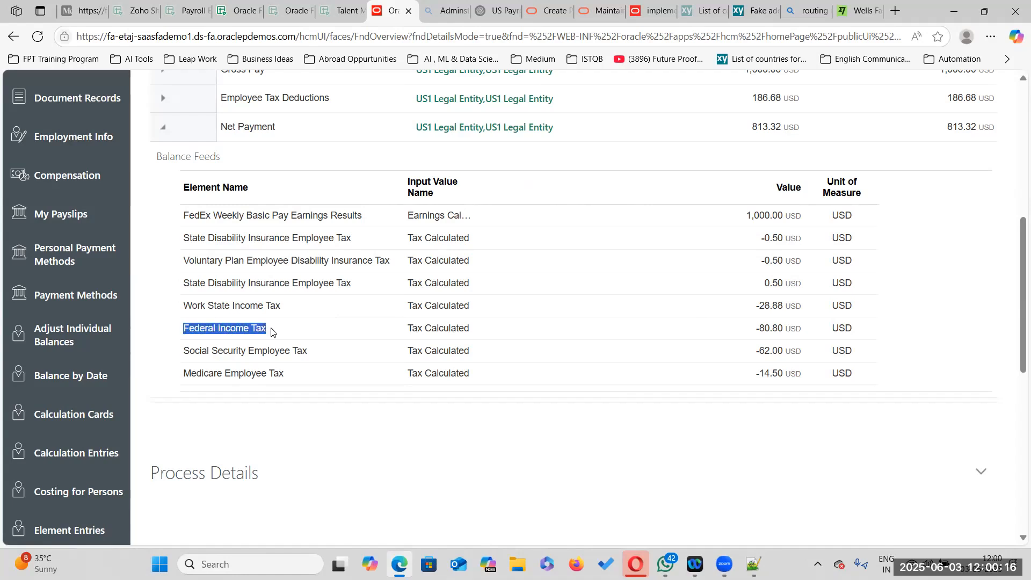
drag(759, 327, 777, 326)
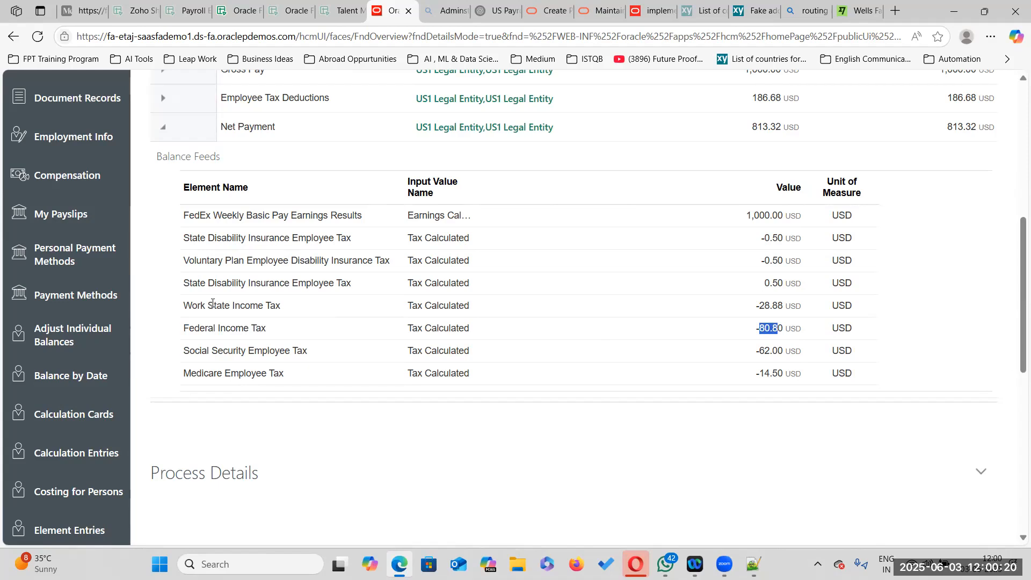
drag(281, 306, 269, 334)
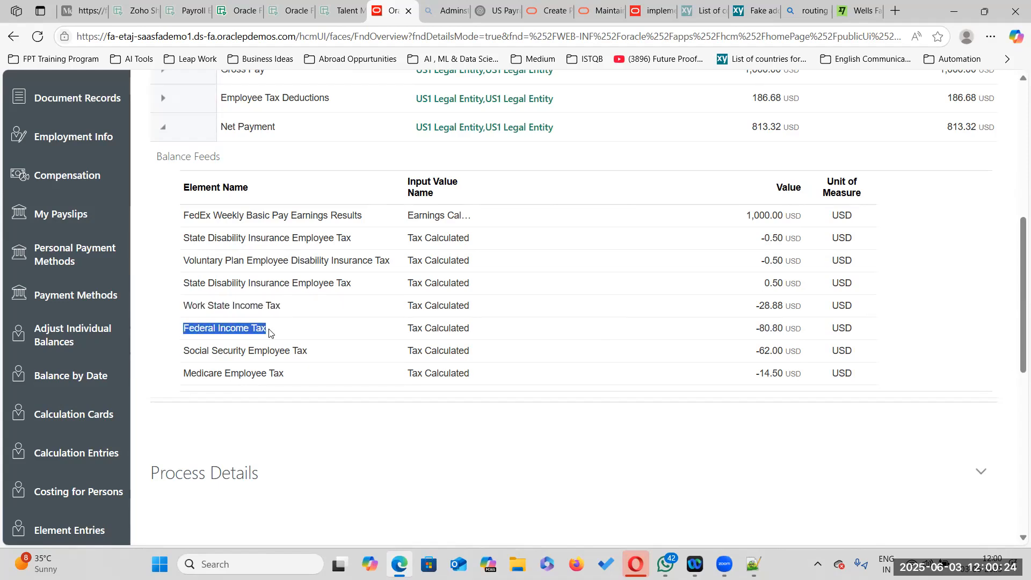
drag(192, 305, 288, 307)
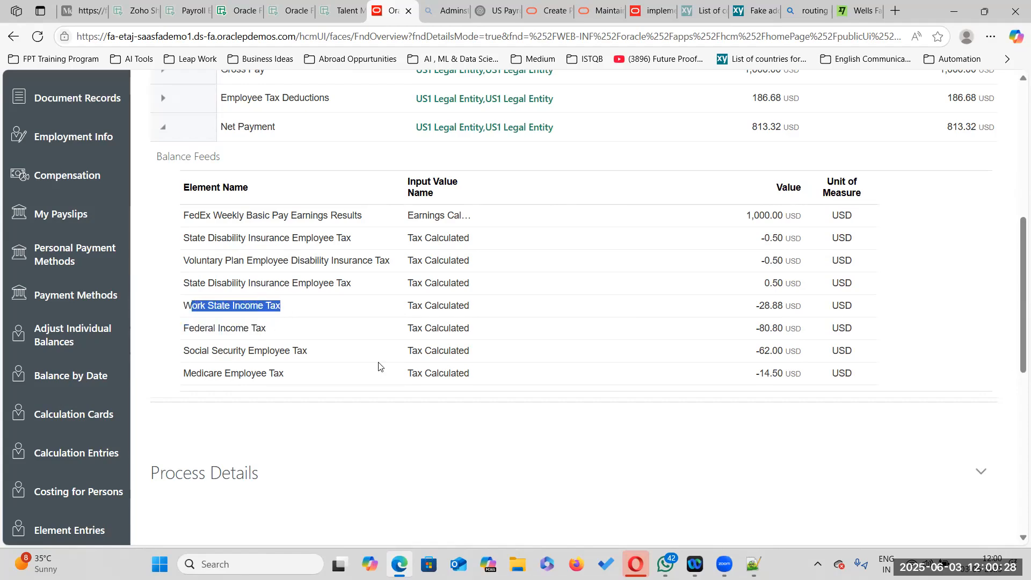
scroll(417, 267, down, 2)
scroll(414, 260, up, 3)
scroll(566, 345, down, 3)
scroll(511, 301, up, 7)
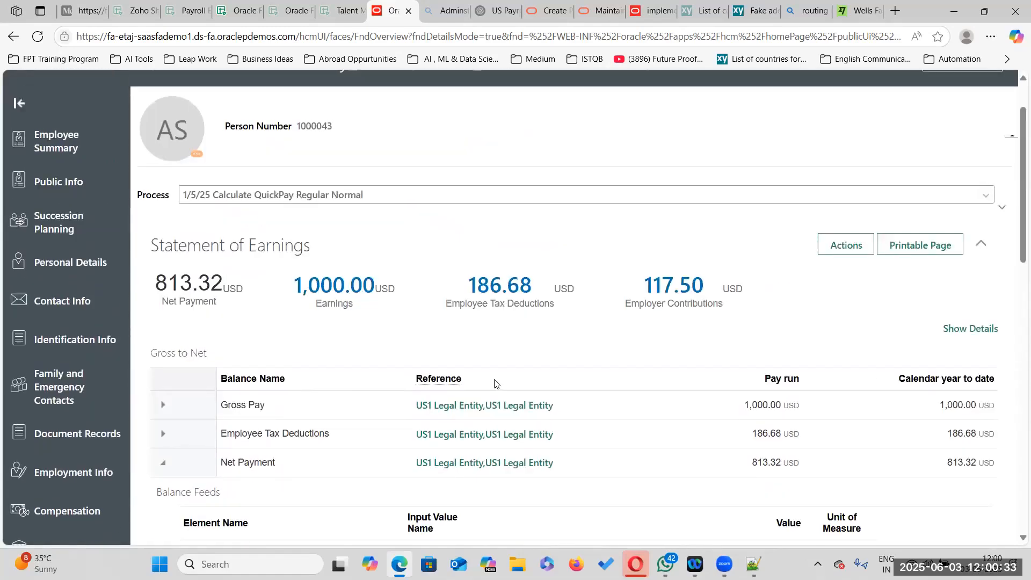
scroll(642, 326, up, 2)
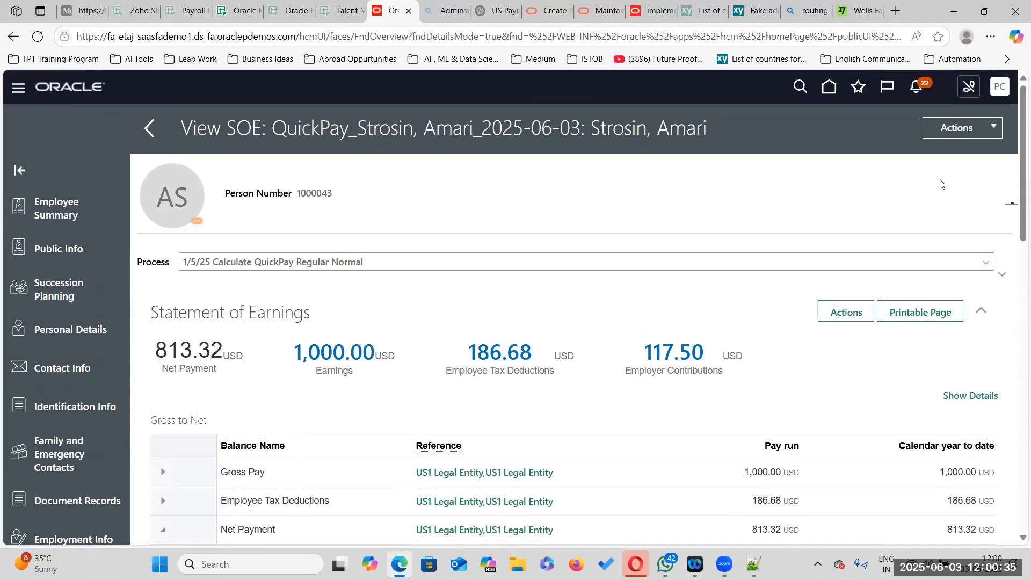
Leave the statement of earnings and try a People search with the copied first name.
click(150, 129)
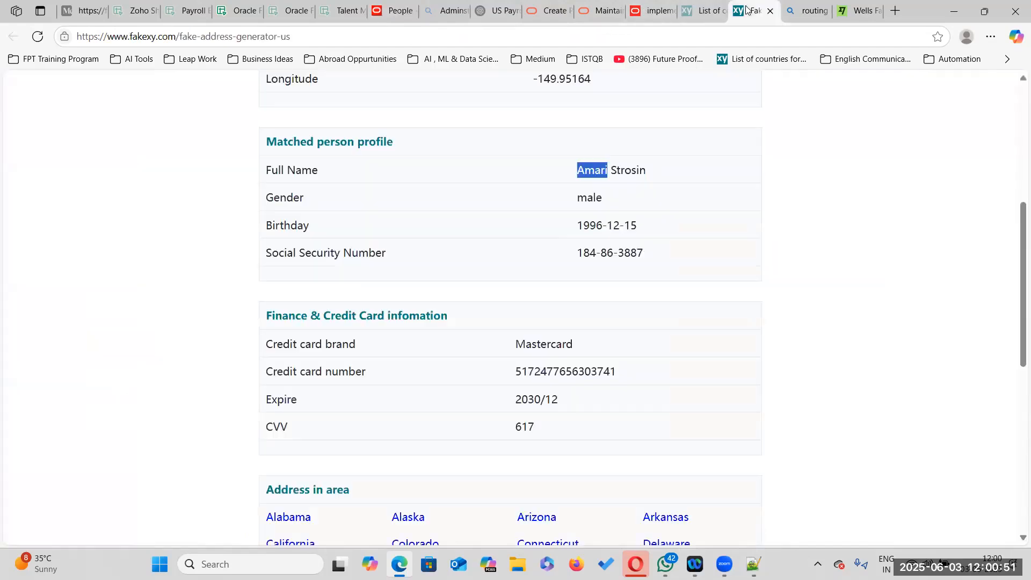
click(754, 11)
key(ctrl+c)
click(392, 11)
key(ctrl+v)
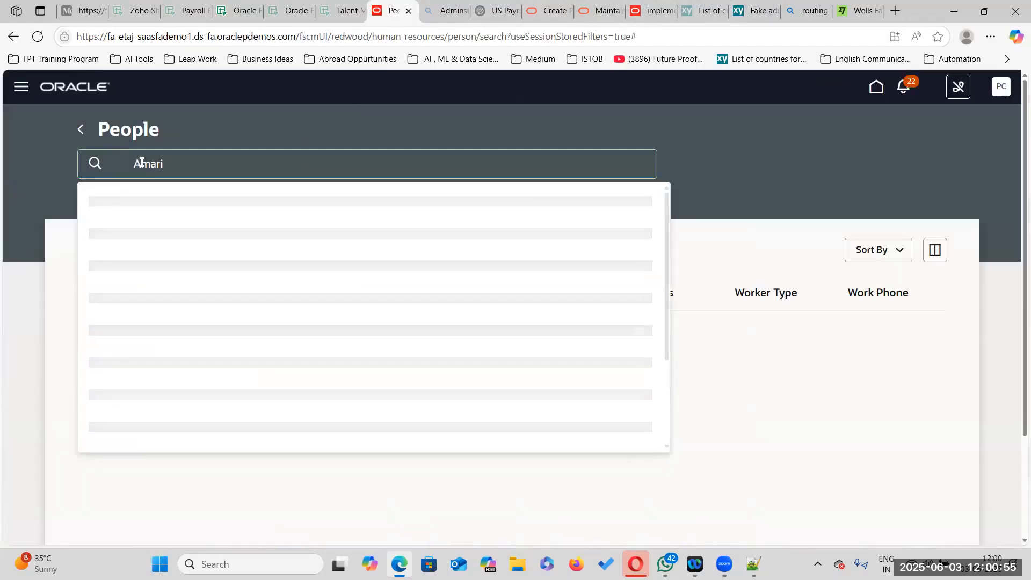
From the home page, search People by the worker's person number and open their profile.
click(876, 87)
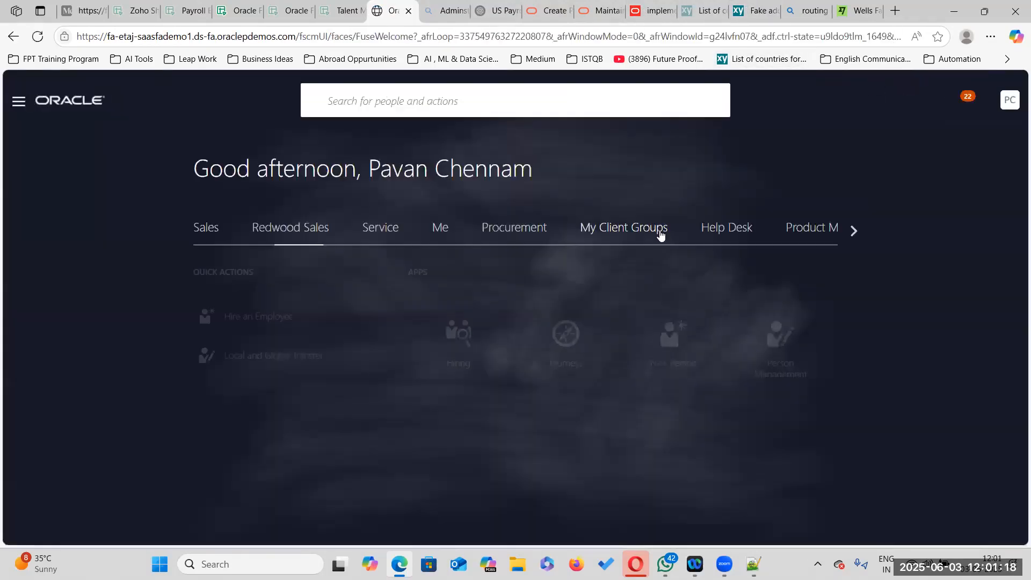
scroll(573, 231, down, 4)
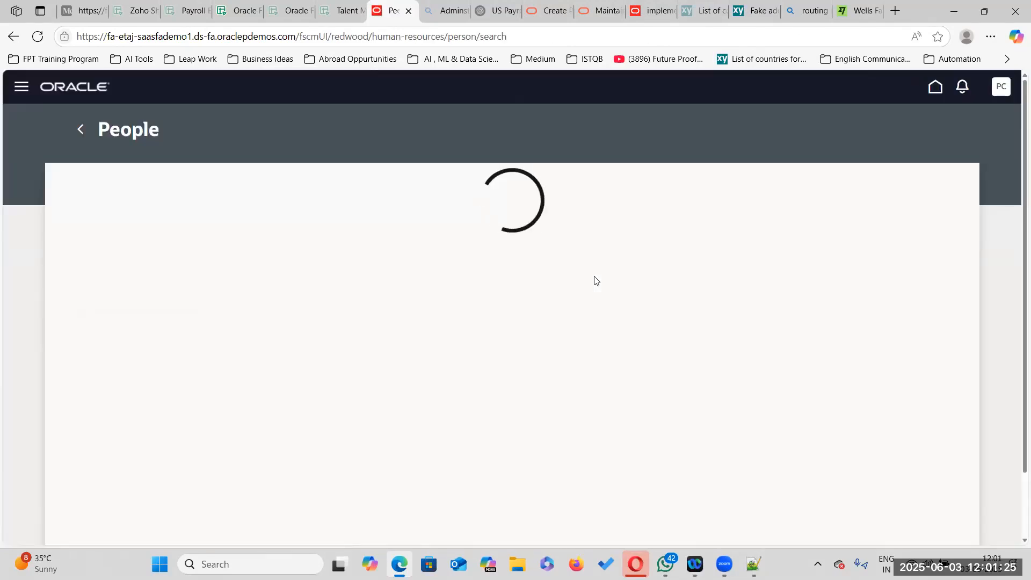
click(175, 163)
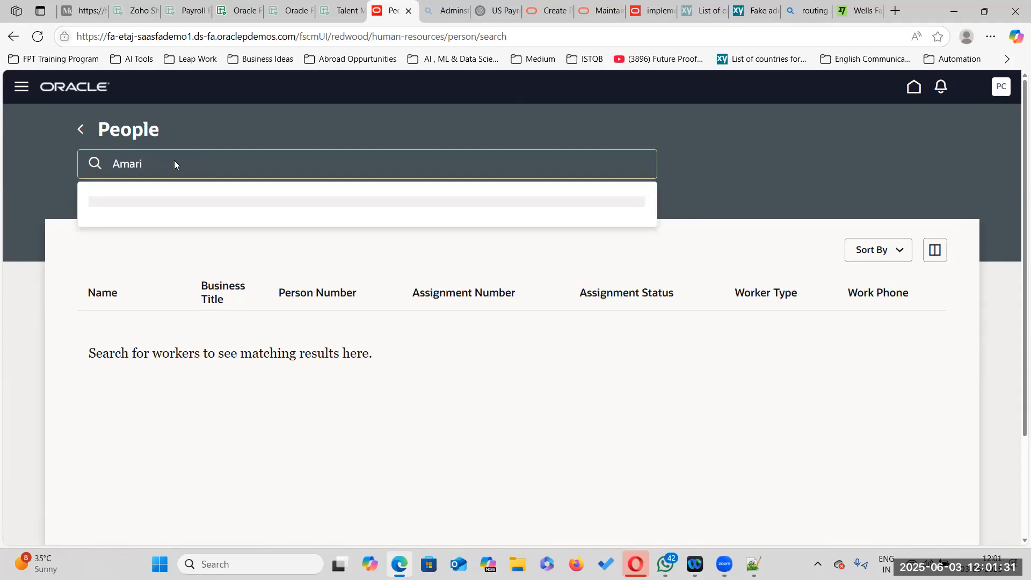
key(ctrl+a)
text(1000043)
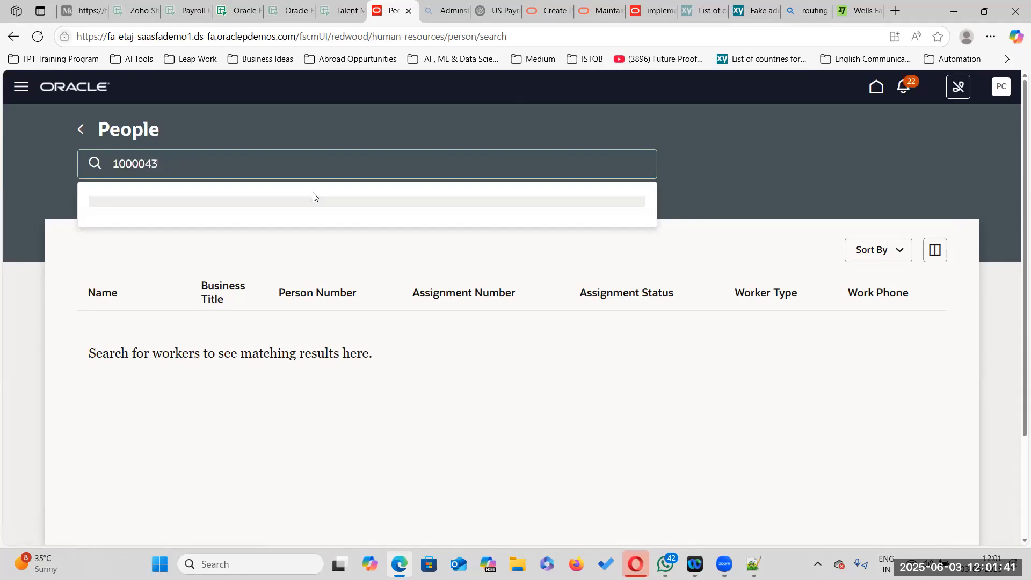
click(313, 197)
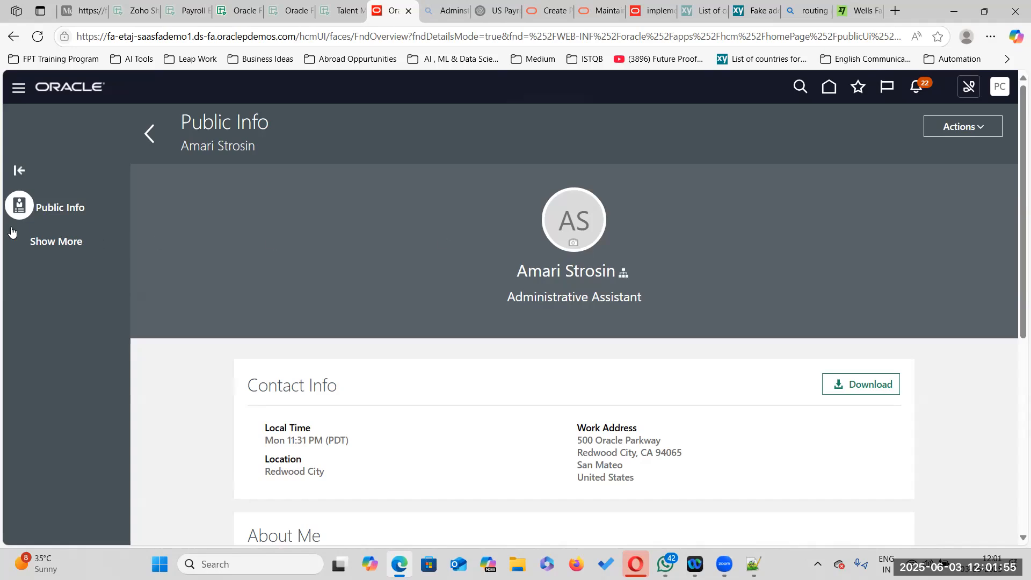
Open the worker's Person Results, remove the Process Date filter, and expand the Calculate QuickPay row.
click(60, 244)
scroll(70, 322, down, 15)
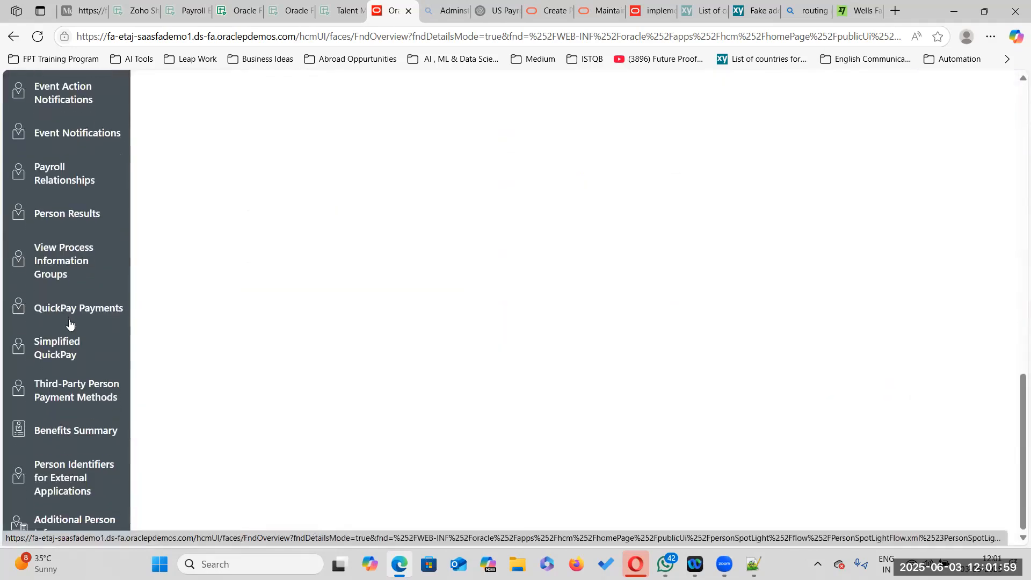
scroll(65, 285, up, 1)
click(64, 282)
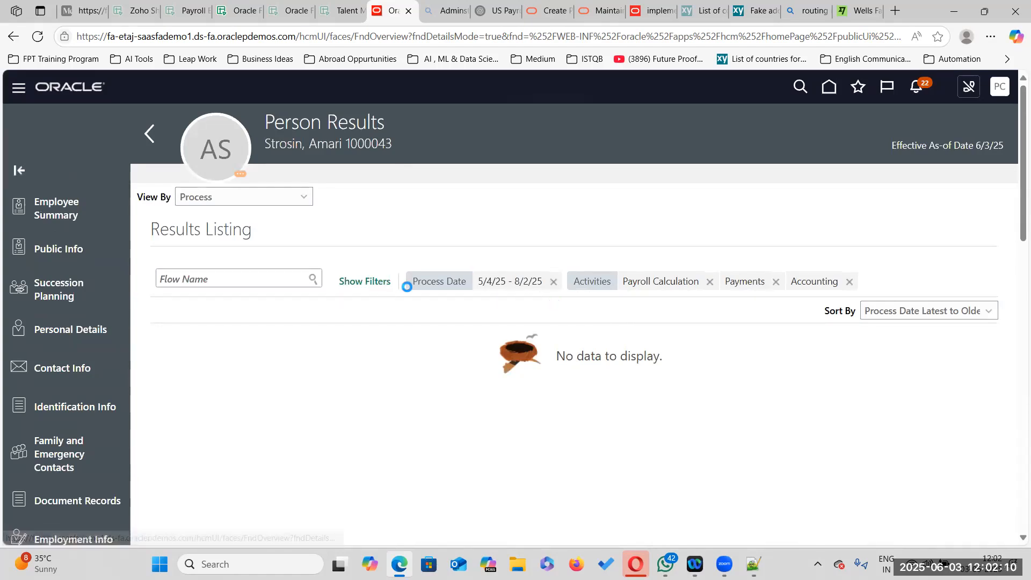
click(553, 282)
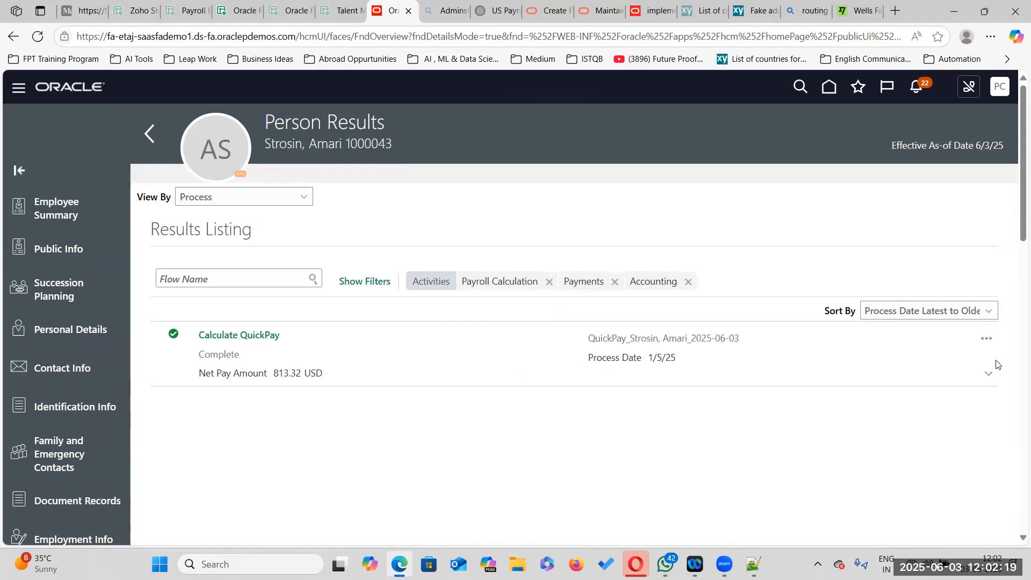
click(989, 374)
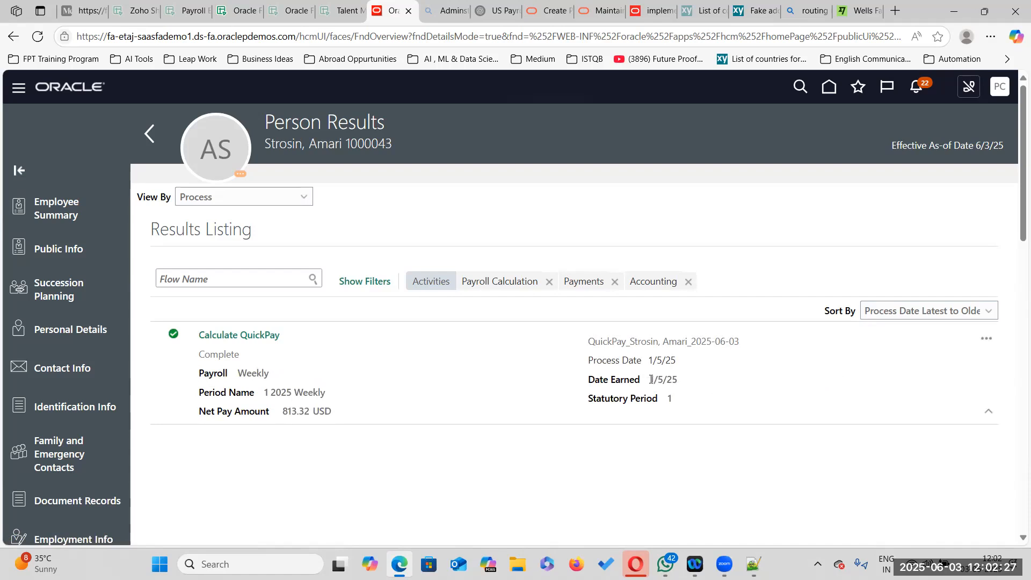
drag(651, 380, 715, 381)
Open the Calculate QuickPay details and expand Gross Pay to show 1,000.00 USD FedEx Weekly Basic Pay.
click(240, 335)
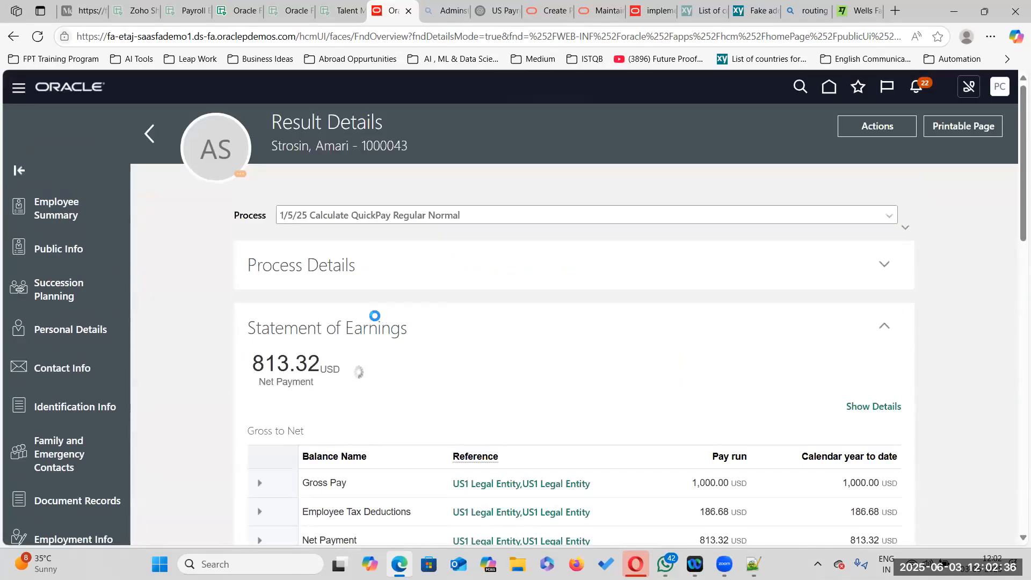
scroll(503, 226, down, 6)
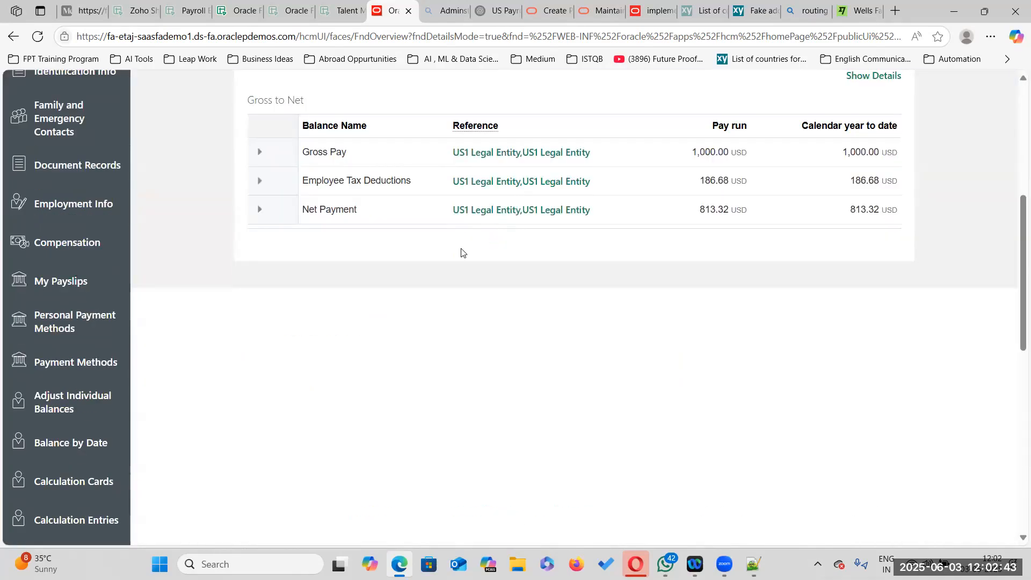
click(260, 267)
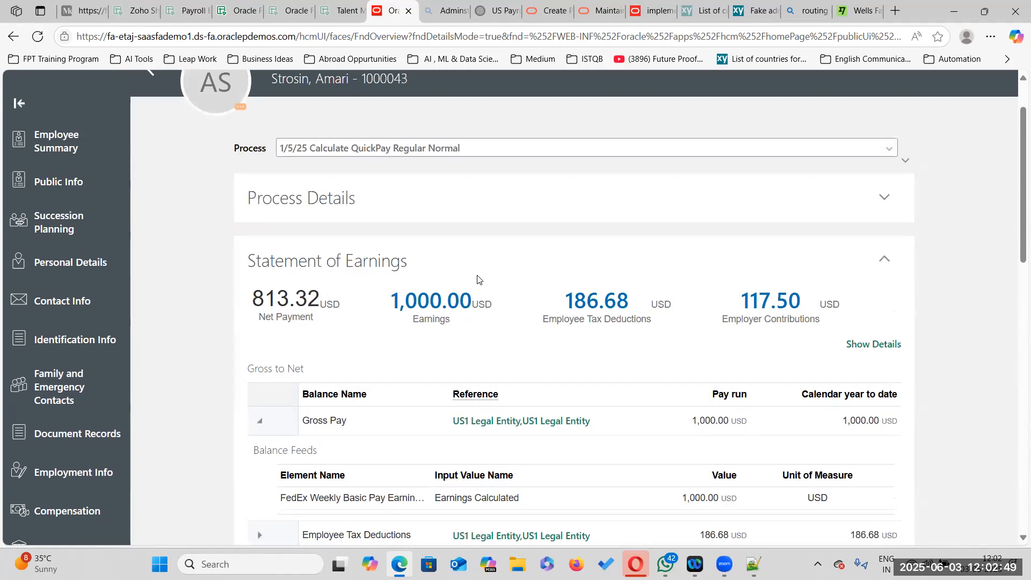
scroll(814, 253, up, 1)
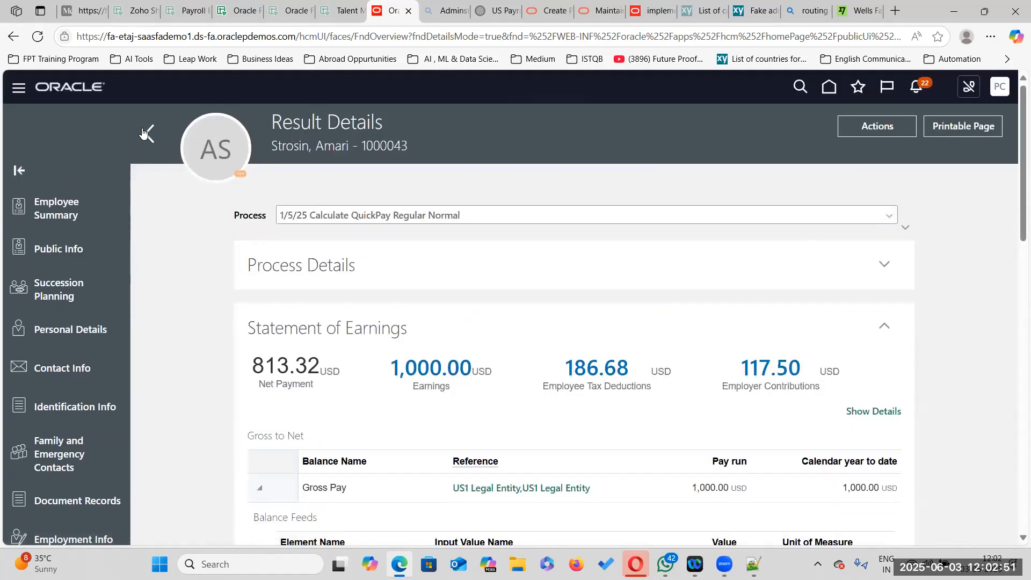
Back on Person Results, check the QuickPay's 1 2025 Weekly period and 1/5/25 date earned.
click(144, 131)
drag(277, 373, 299, 371)
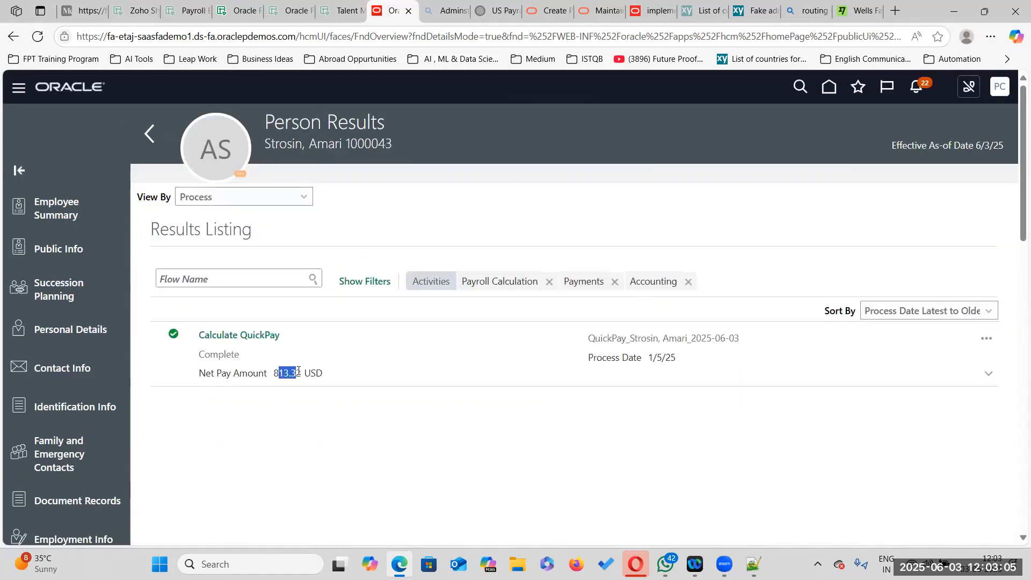
click(989, 373)
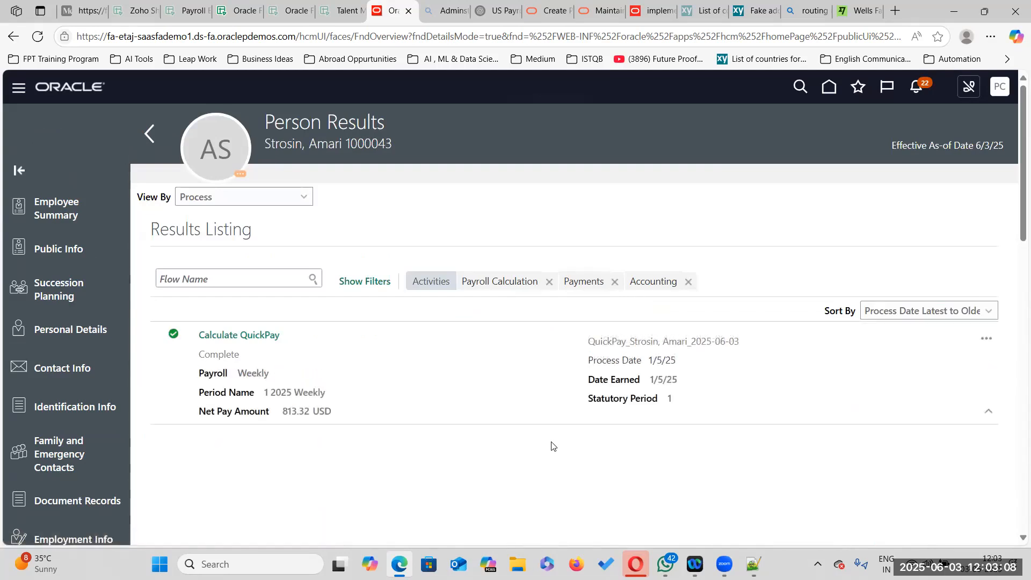
drag(264, 394, 324, 391)
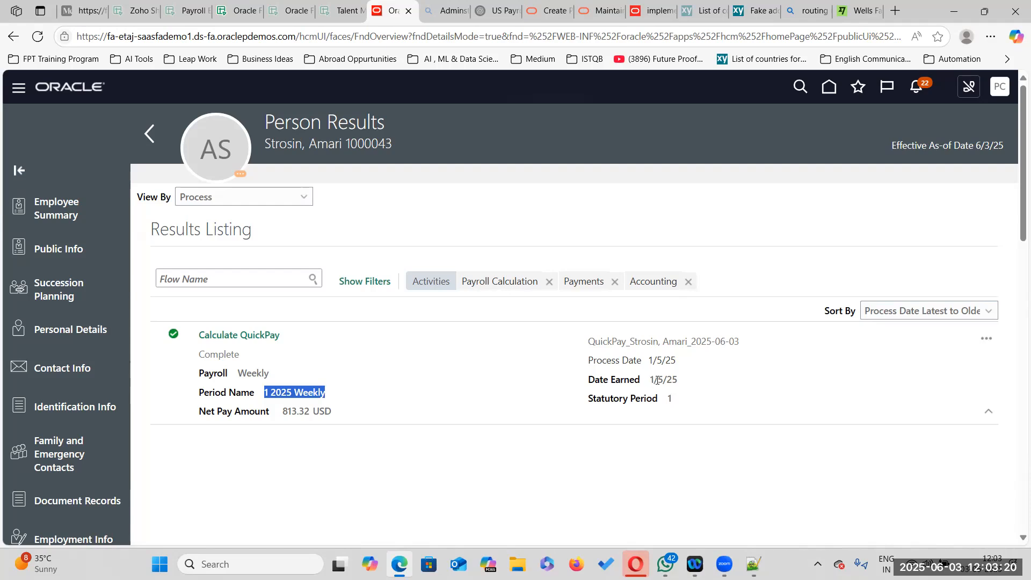
drag(591, 382, 680, 382)
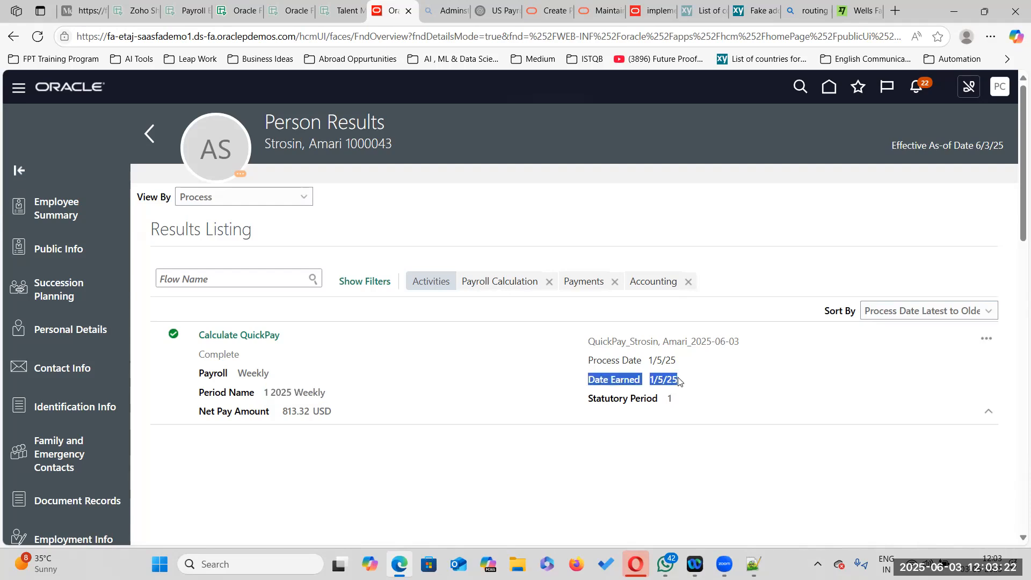
click(990, 562)
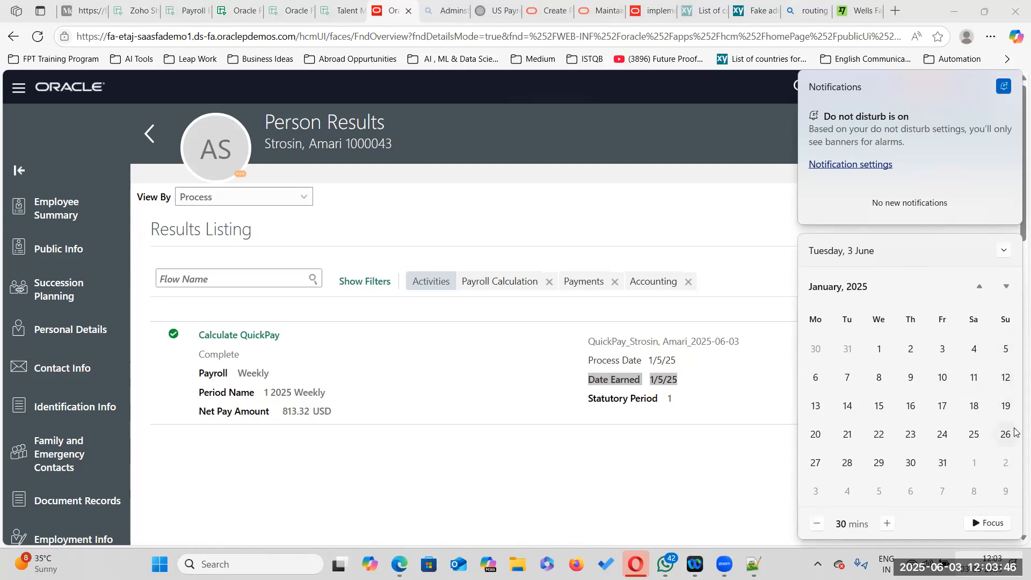
click(589, 444)
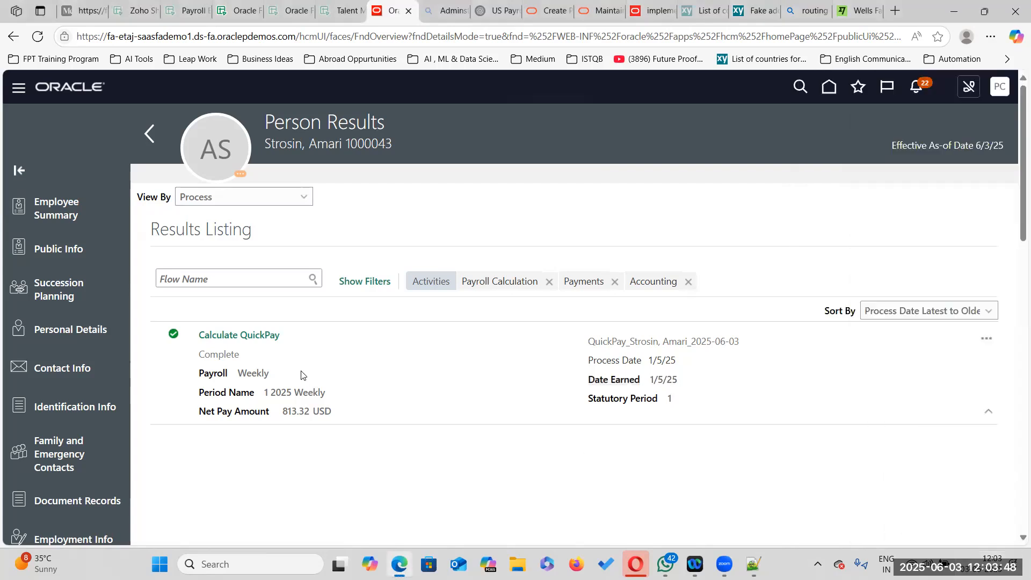
Start a new Simplified QuickPay for period 2 2025 Weekly, checking next week's calendar dates.
click(149, 134)
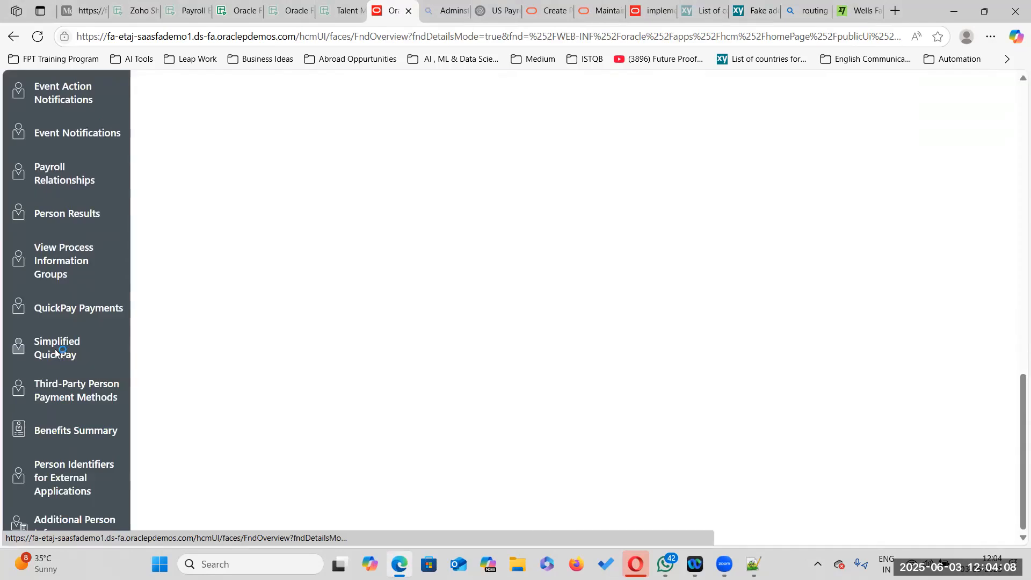
click(55, 349)
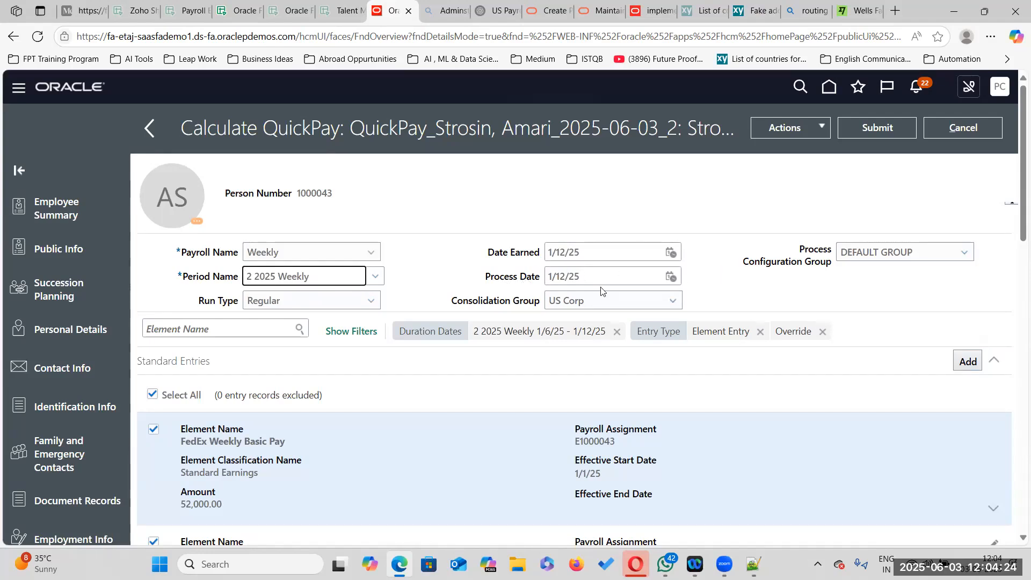
click(1002, 564)
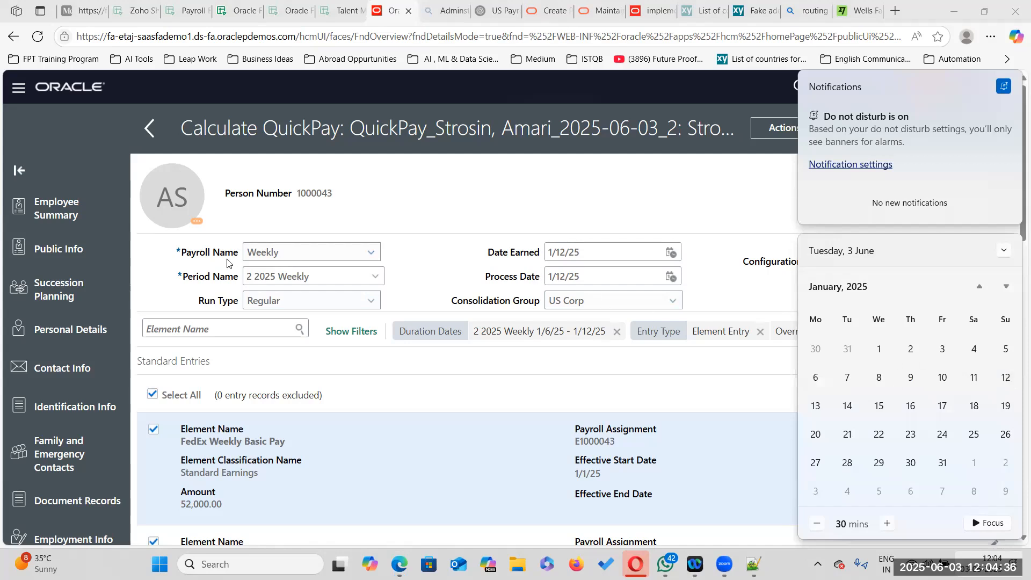
click(424, 279)
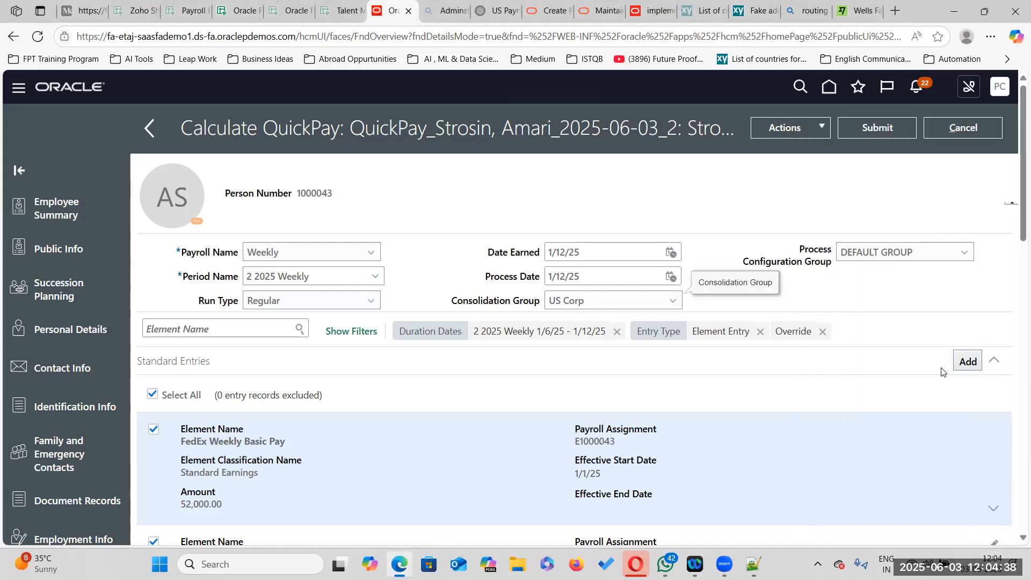
Expand the FedEx Weekly Basic Pay entry to review its details.
scroll(896, 295, down, 3)
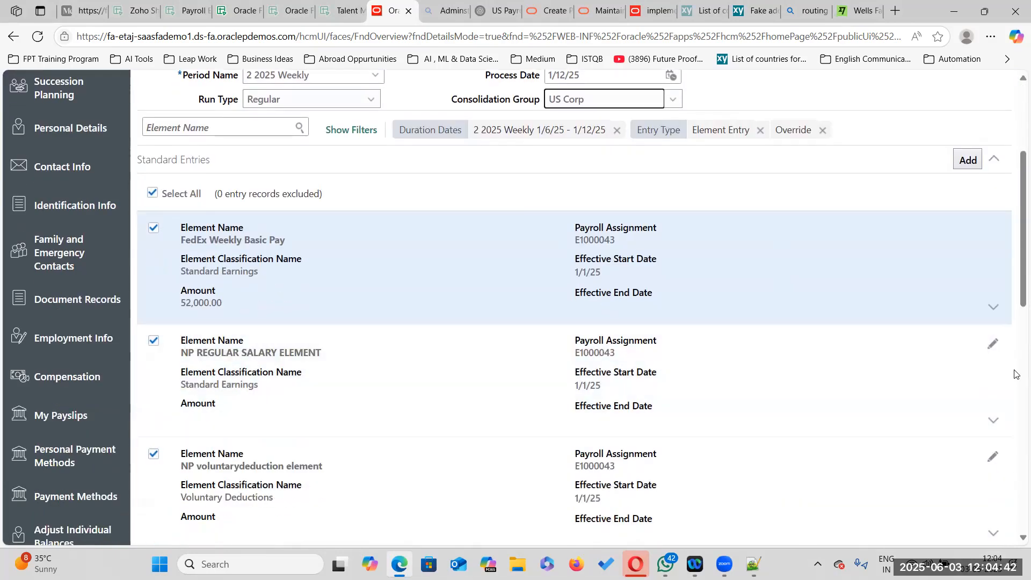
click(993, 308)
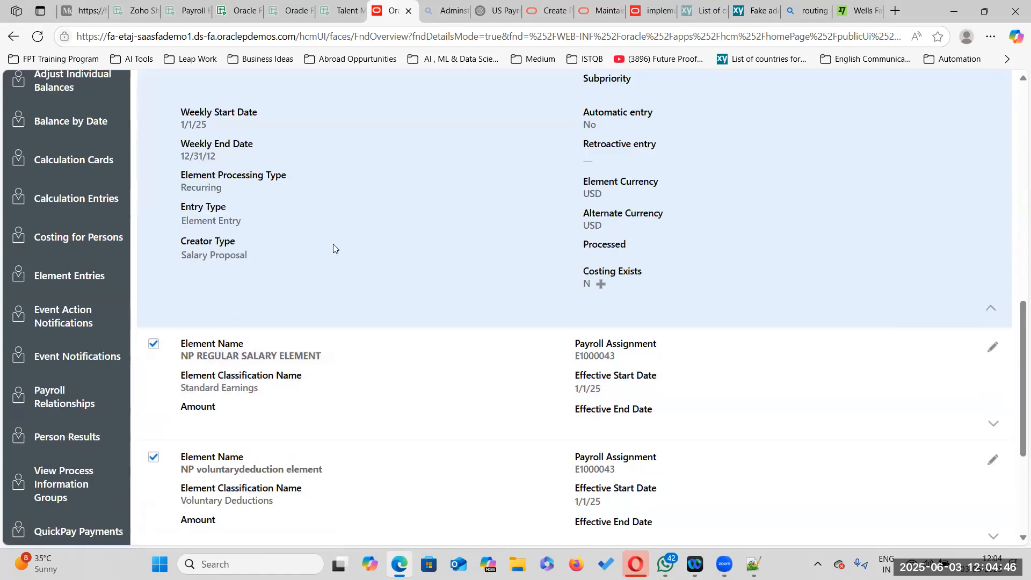
scroll(333, 244, up, 3)
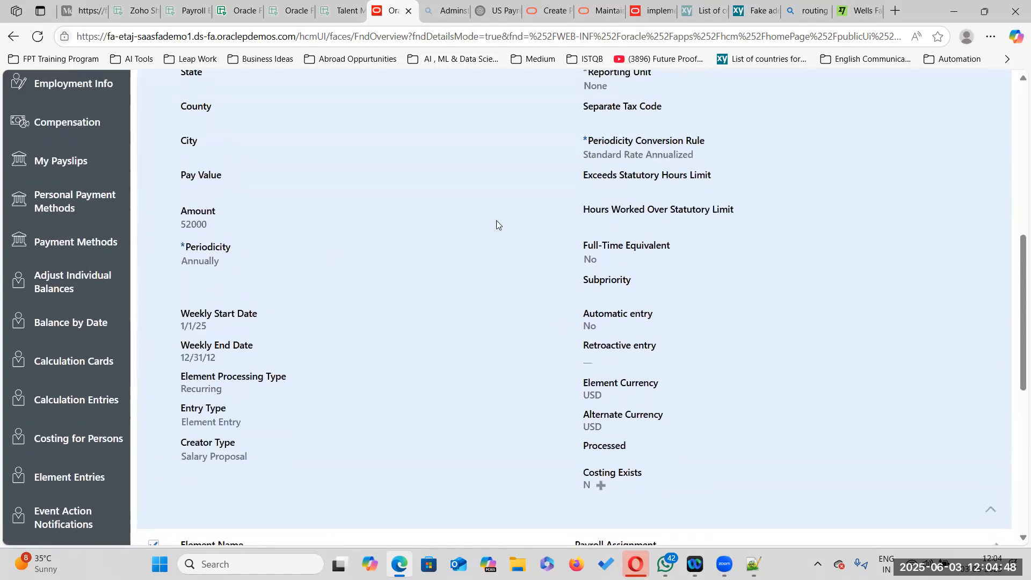
scroll(421, 289, up, 1)
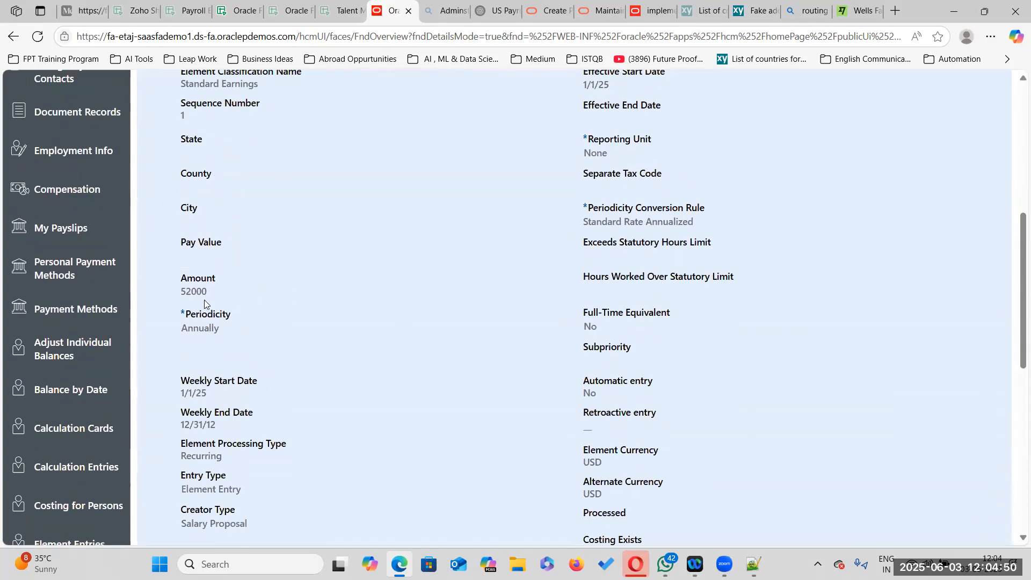
scroll(508, 321, up, 3)
scroll(816, 289, up, 3)
Submit the 2 2025 Weekly Calculate QuickPay, then submit its View SOE page.
click(887, 131)
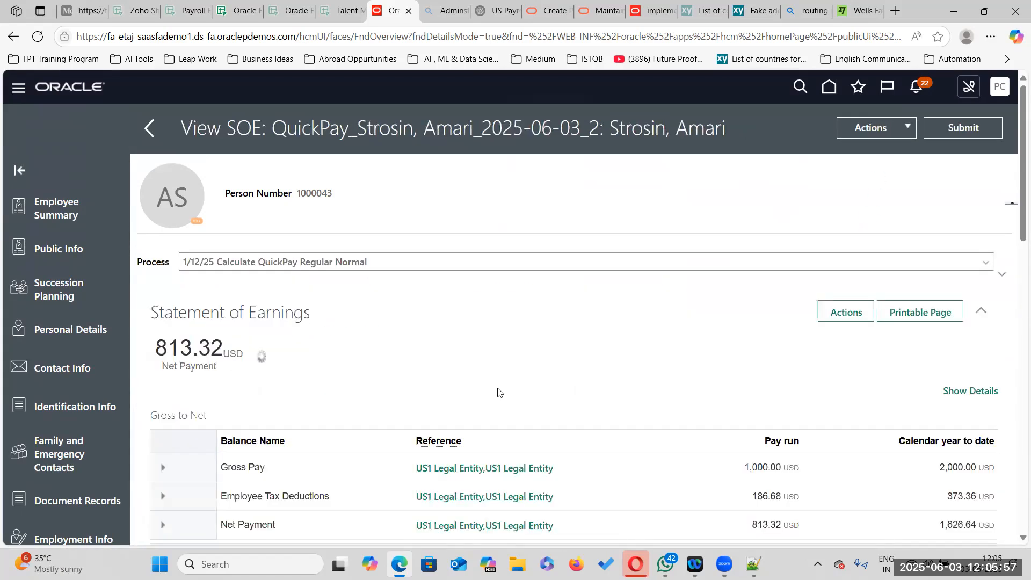
scroll(497, 392, down, 5)
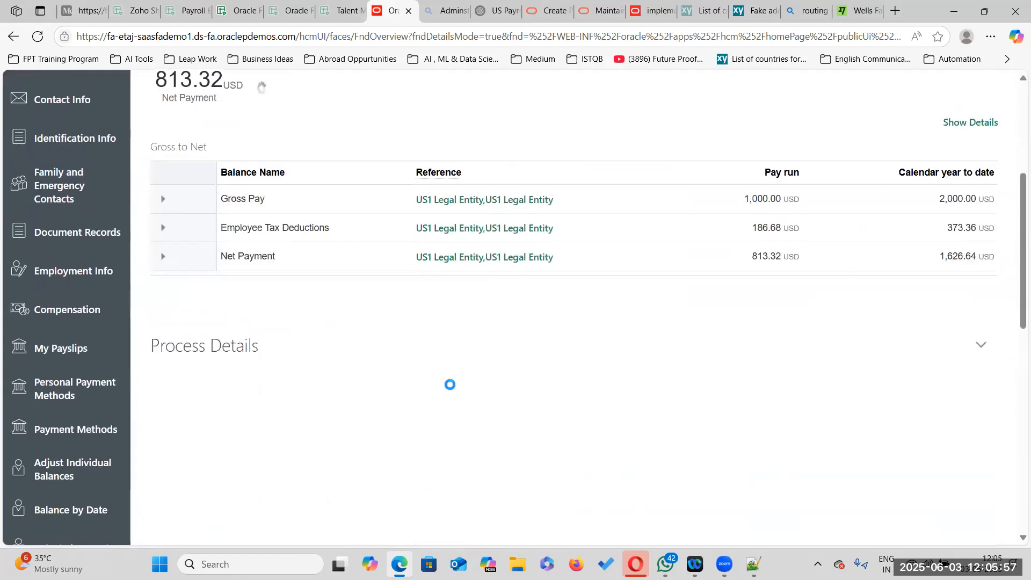
scroll(495, 389, up, 5)
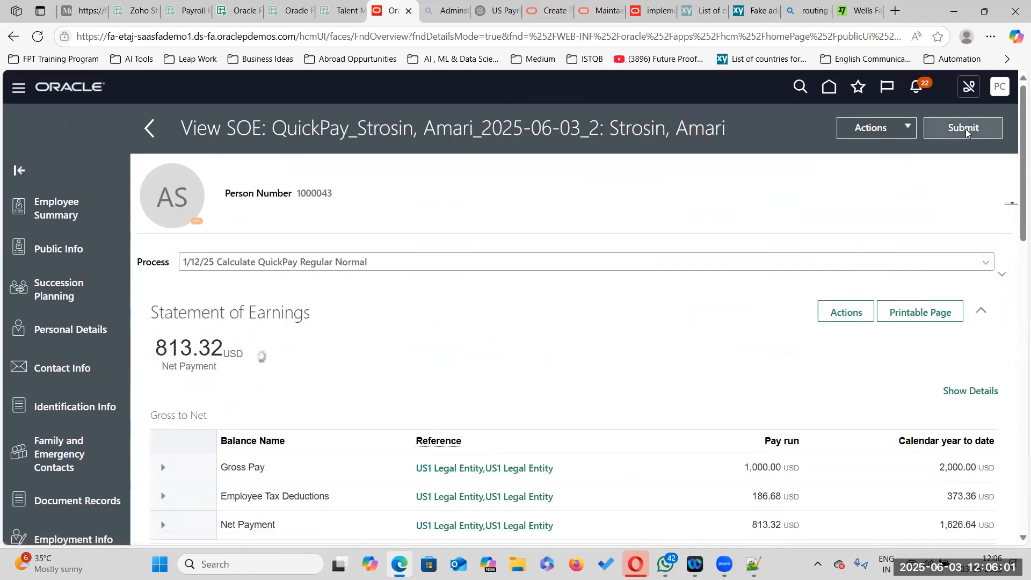
click(961, 129)
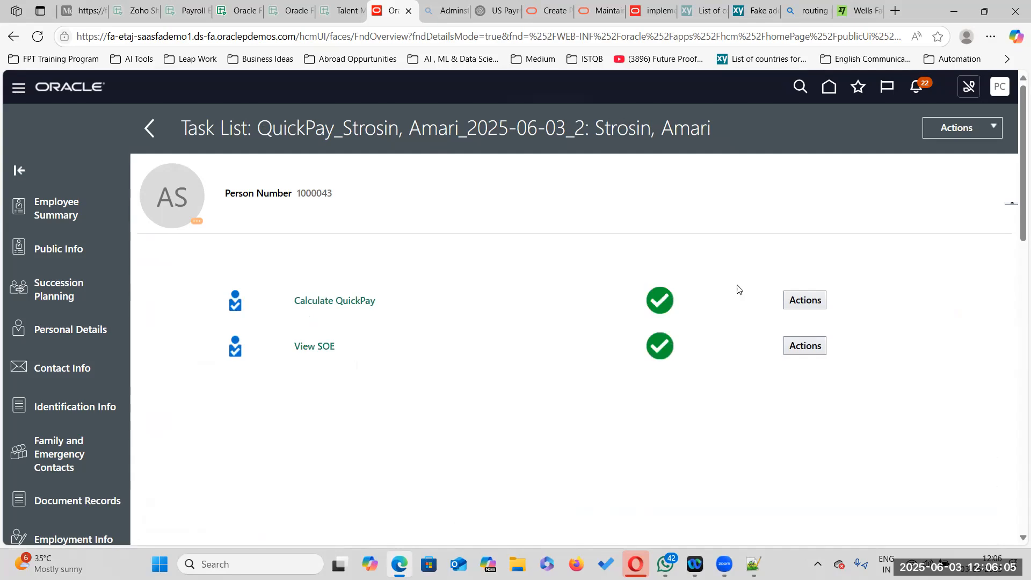
Review year-to-date totals (2,000.00 gross, 373.36 tax, 1,626.64 net) and expand Gross Pay's feeds.
click(318, 347)
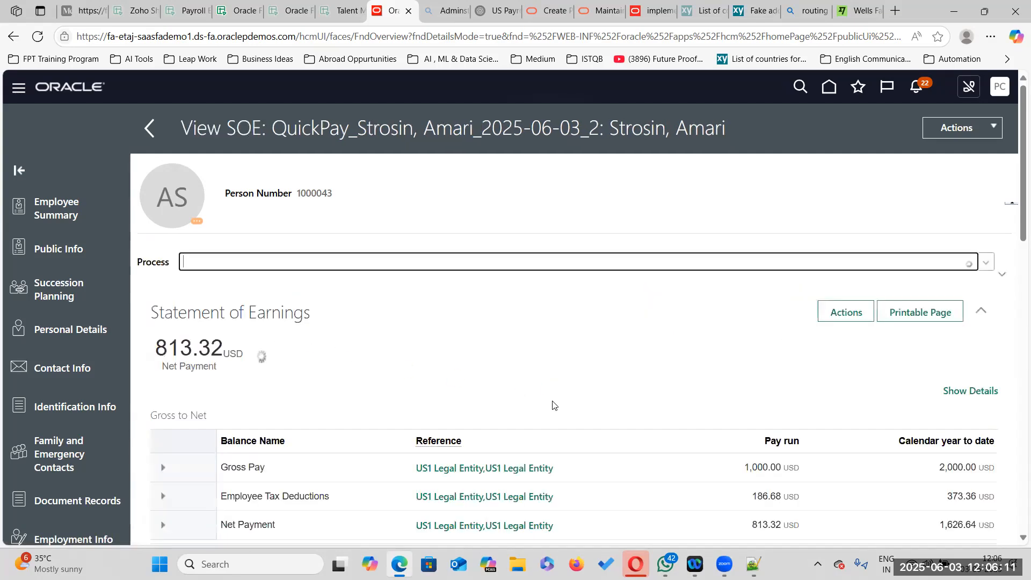
scroll(553, 405, down, 3)
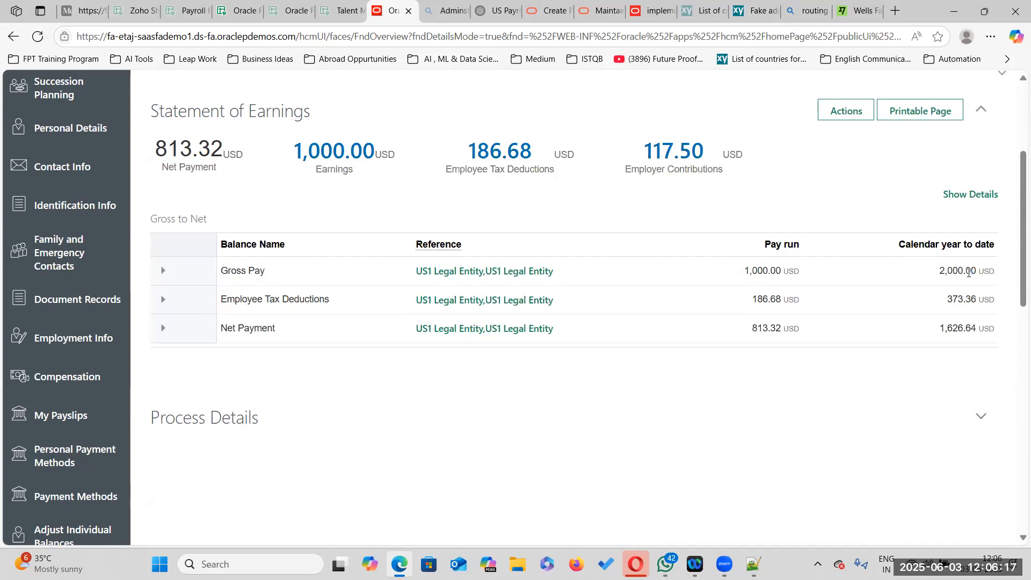
drag(941, 270, 975, 268)
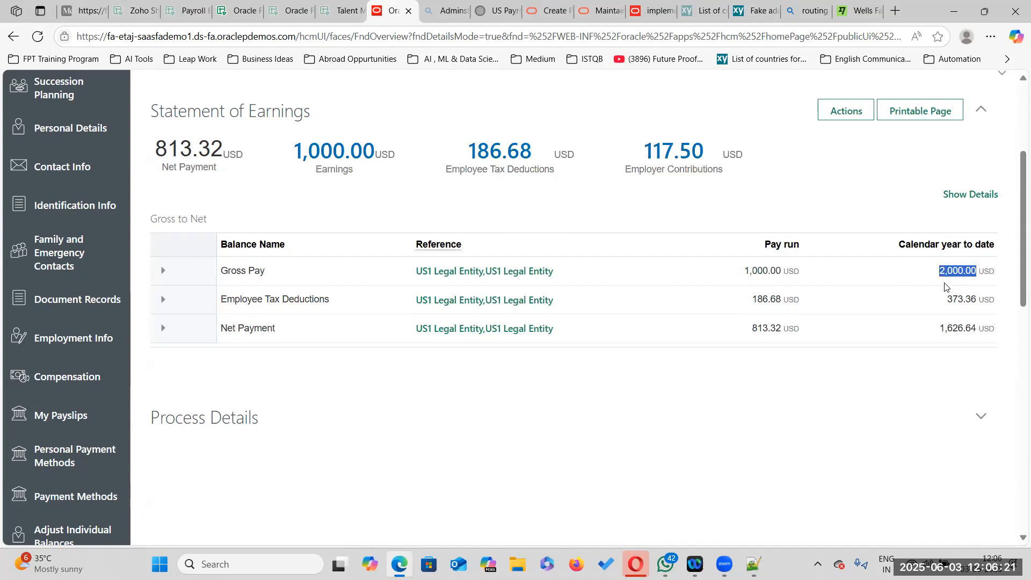
double_click(747, 270)
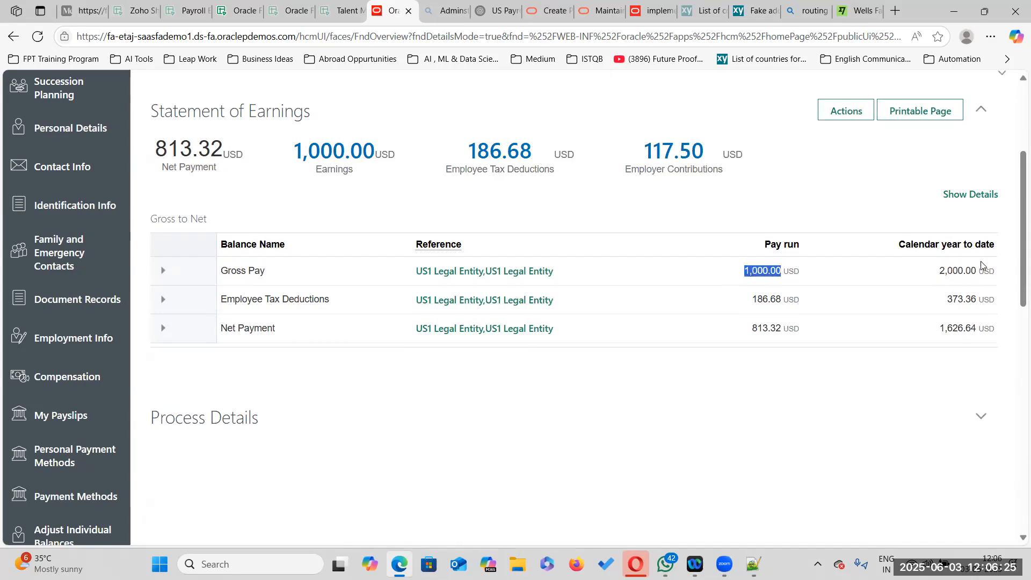
drag(940, 270, 978, 268)
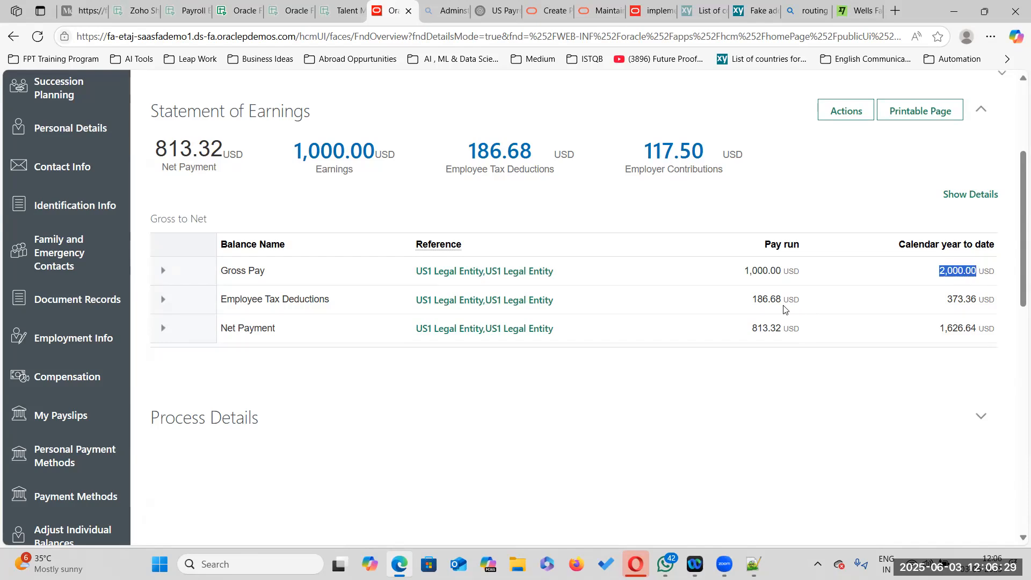
drag(977, 301, 952, 301)
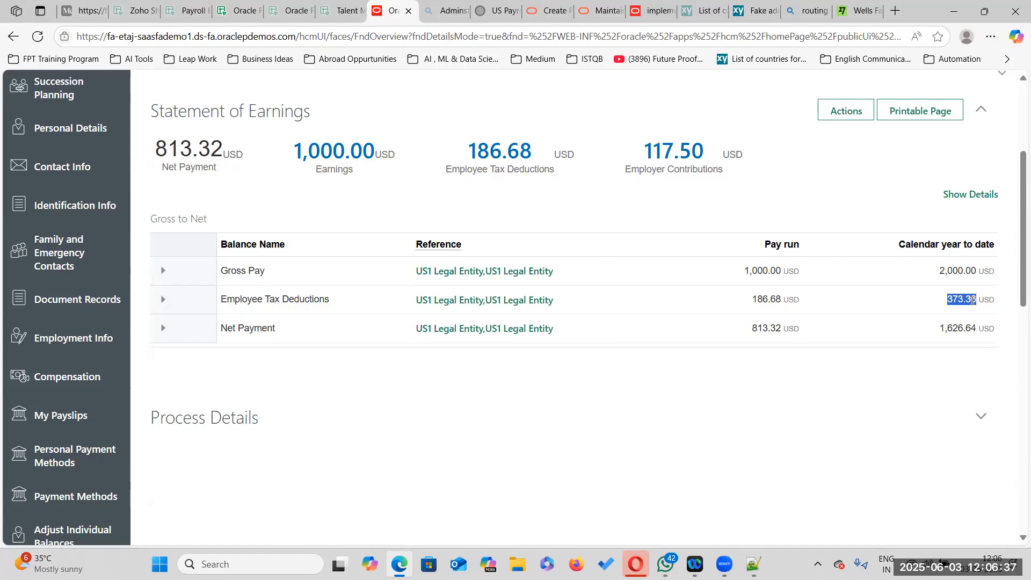
drag(941, 327, 978, 329)
click(975, 330)
click(163, 270)
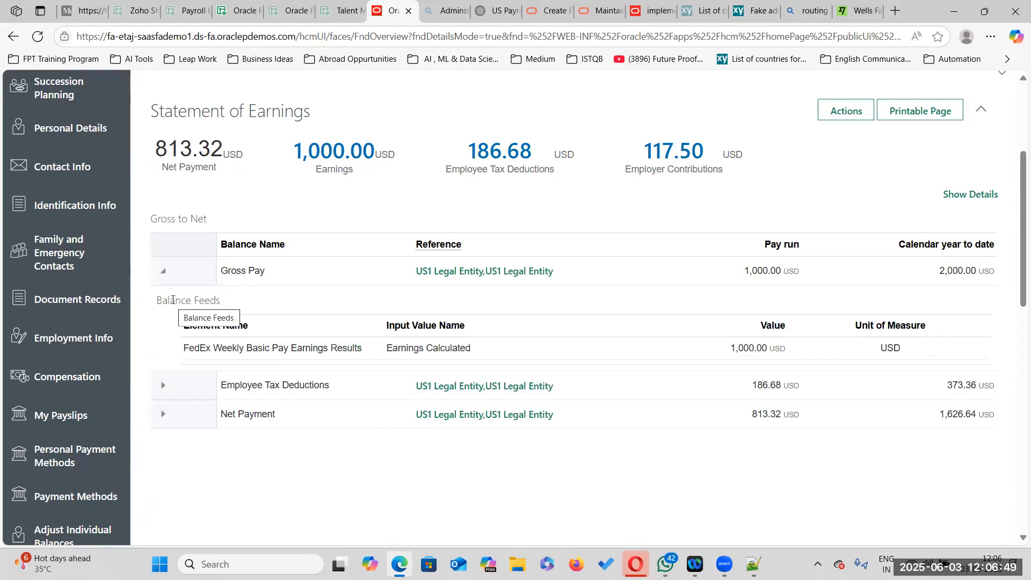
Expand Employee Tax Deductions and note the Federal Income Tax feed of 80.80.
drag(154, 299, 262, 305)
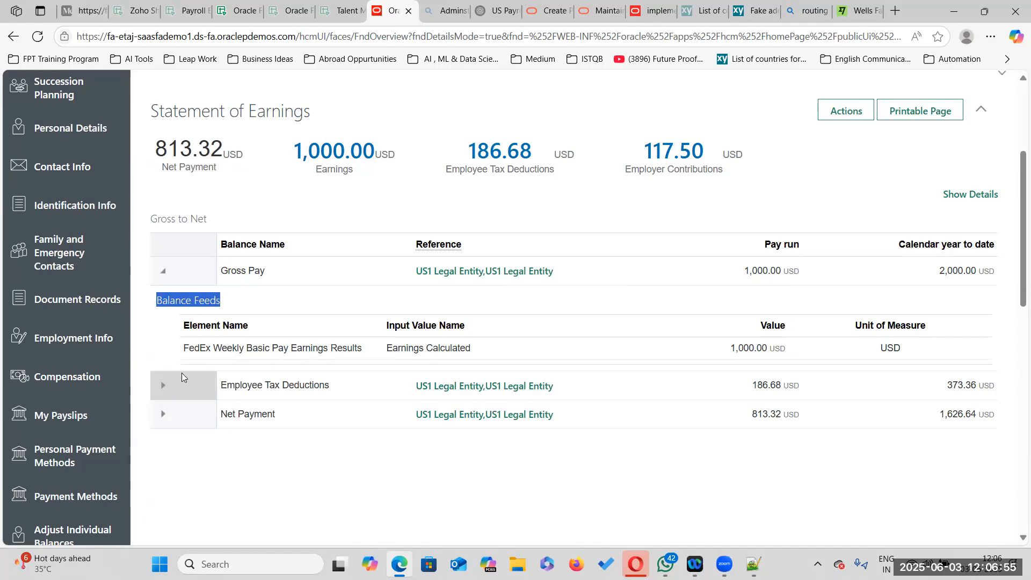
click(166, 386)
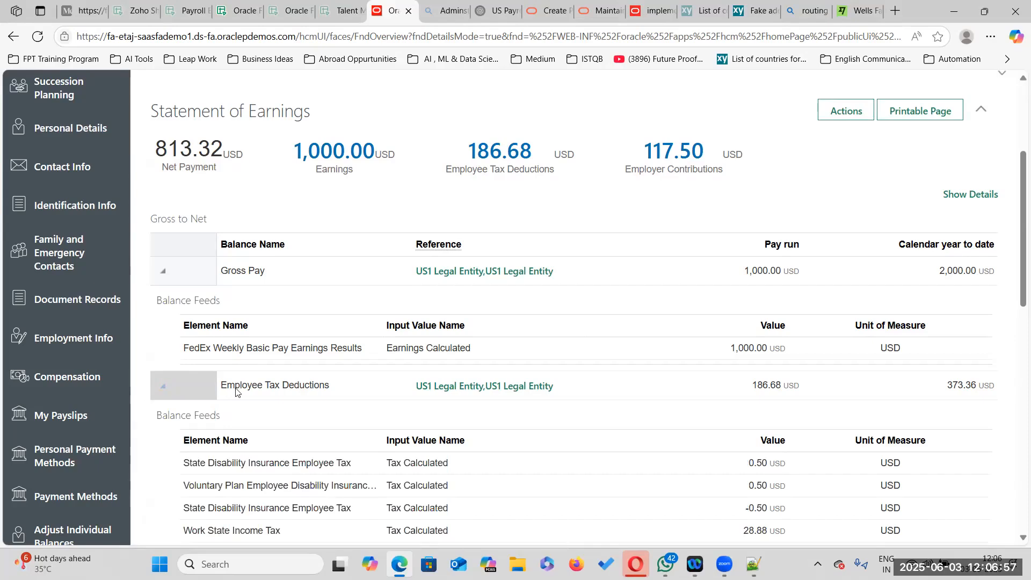
scroll(381, 422, down, 5)
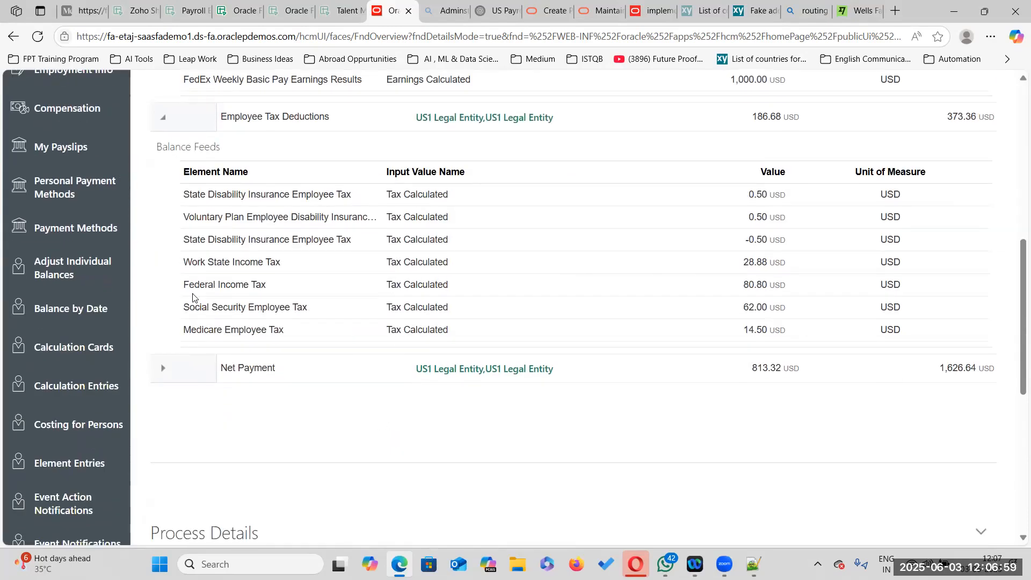
drag(184, 285, 265, 288)
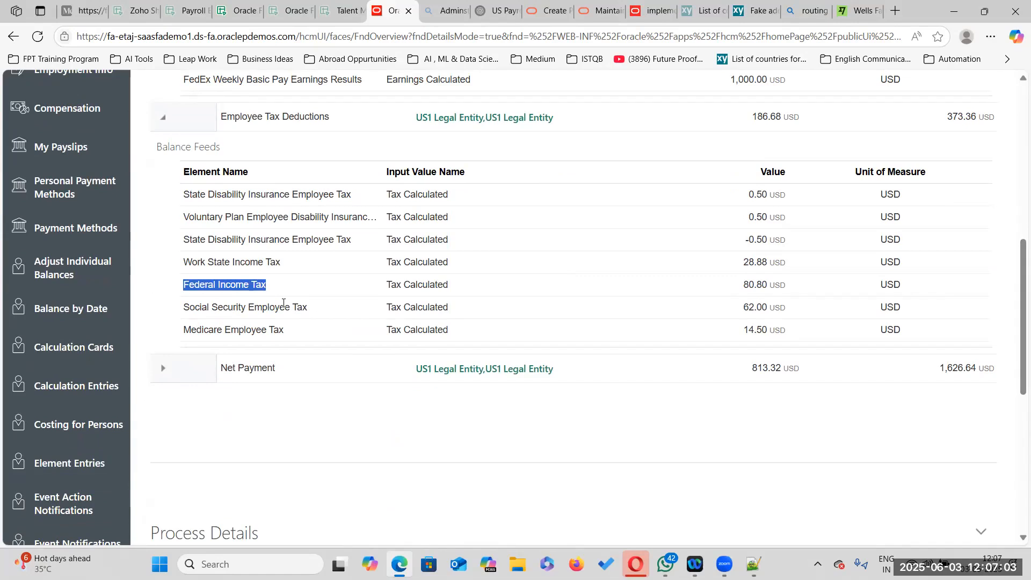
drag(744, 284, 769, 285)
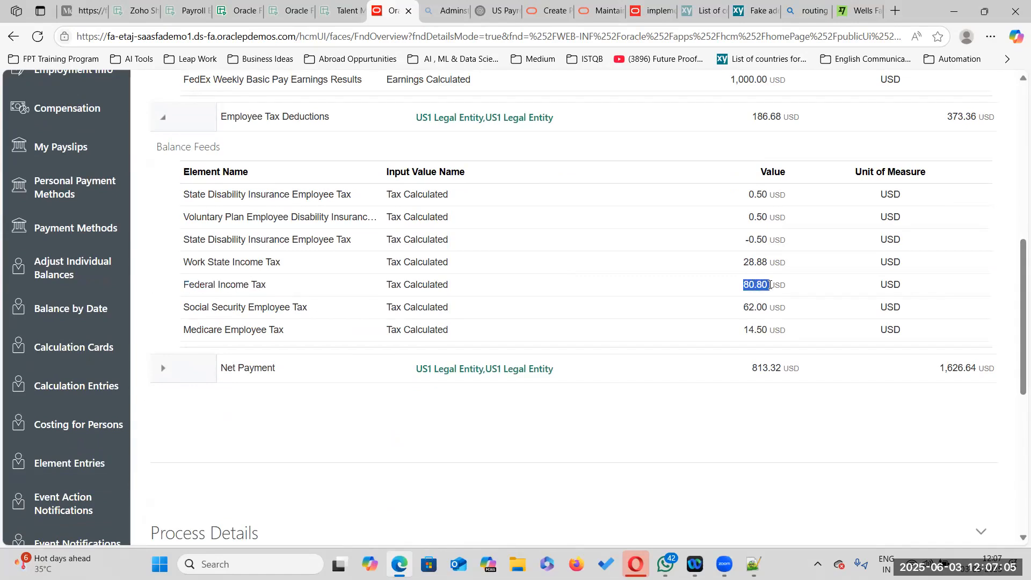
Expand Net Payment and note its year-to-date total of 1,626.64.
click(163, 368)
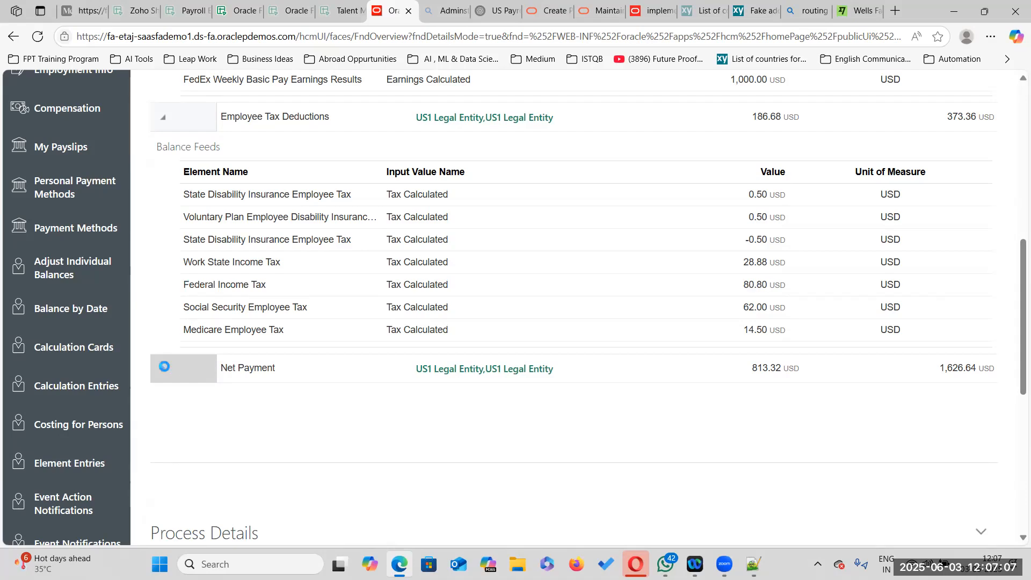
scroll(726, 344, down, 3)
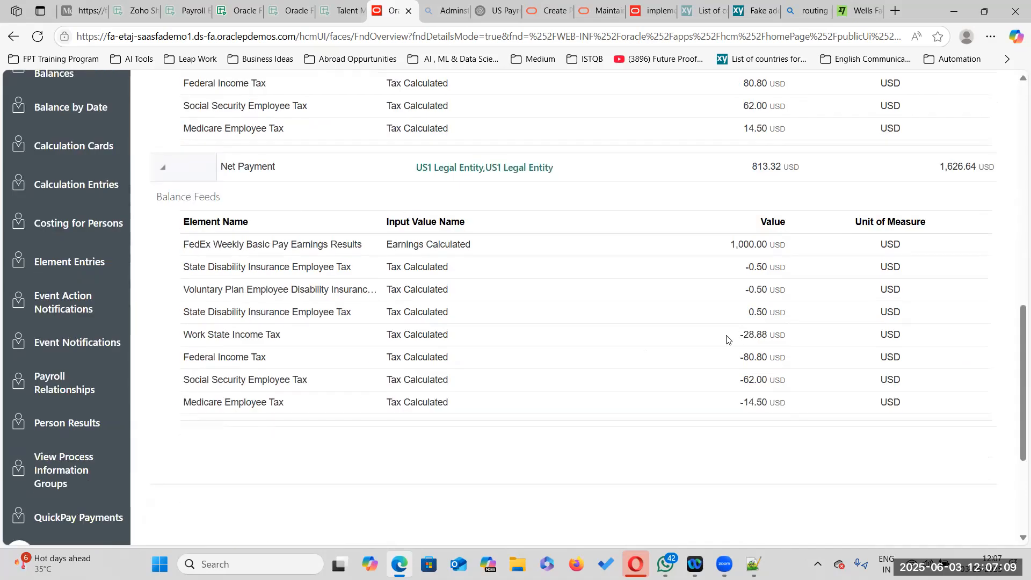
scroll(726, 346, up, 4)
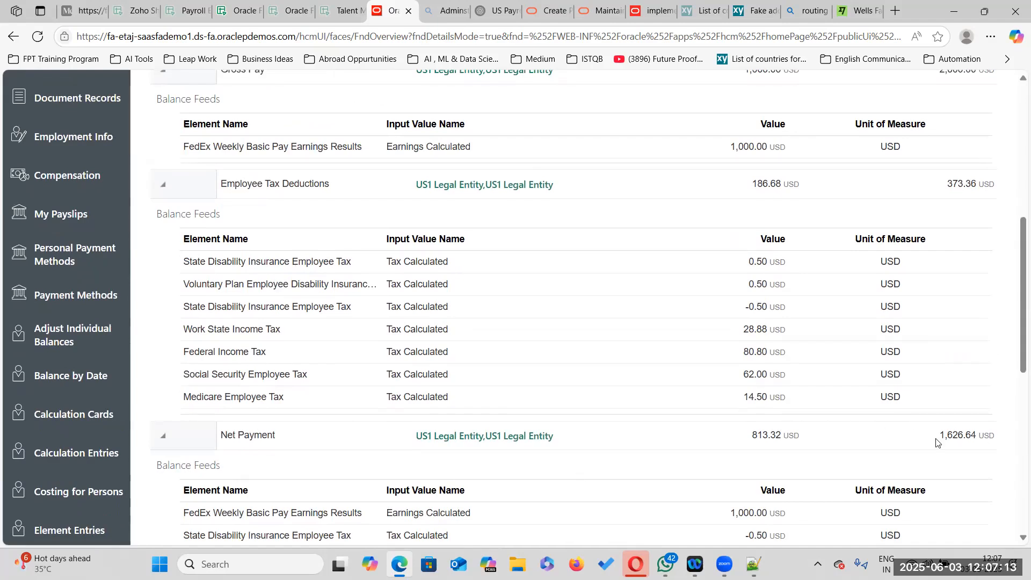
drag(224, 434, 276, 435)
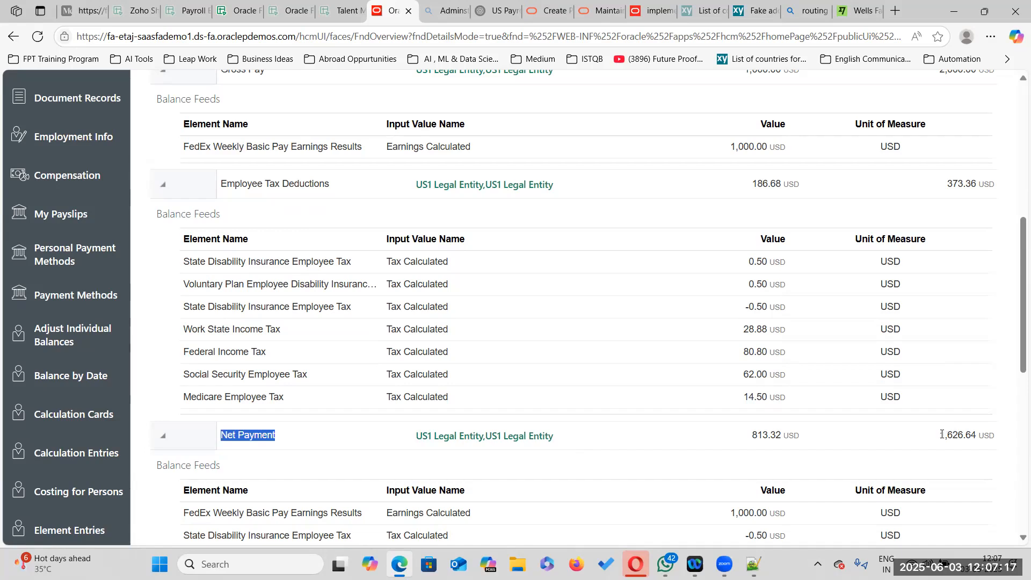
drag(942, 434, 981, 436)
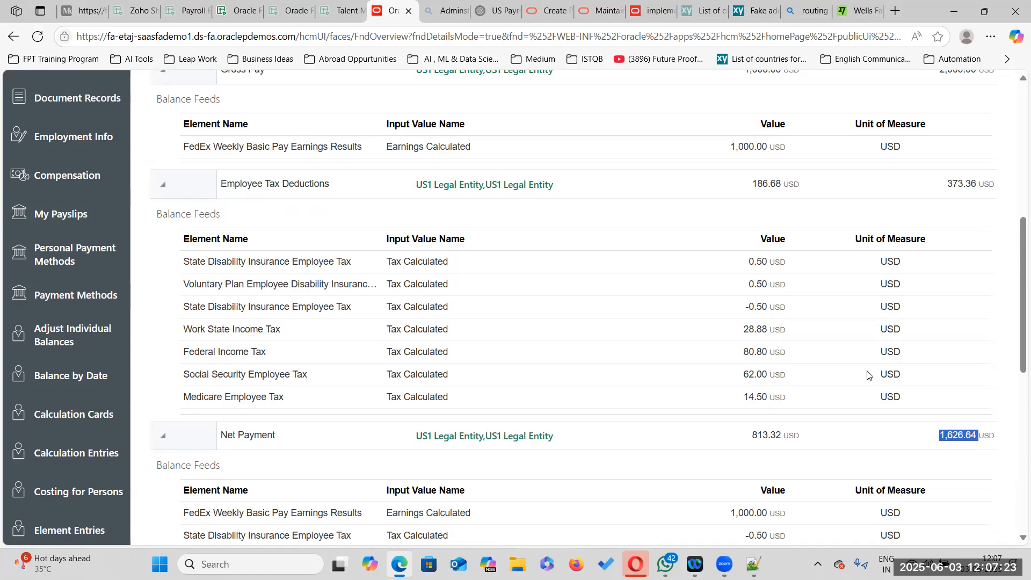
Review the year-to-date totals for Gross Pay (2,000.00) and Employee Tax Deductions (373.36).
scroll(868, 375, up, 5)
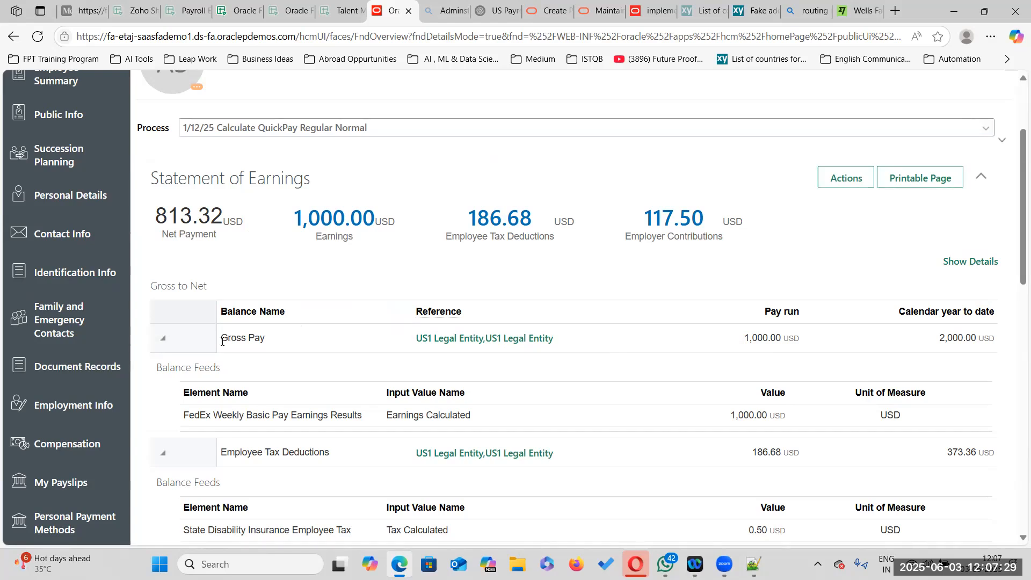
drag(222, 342, 289, 344)
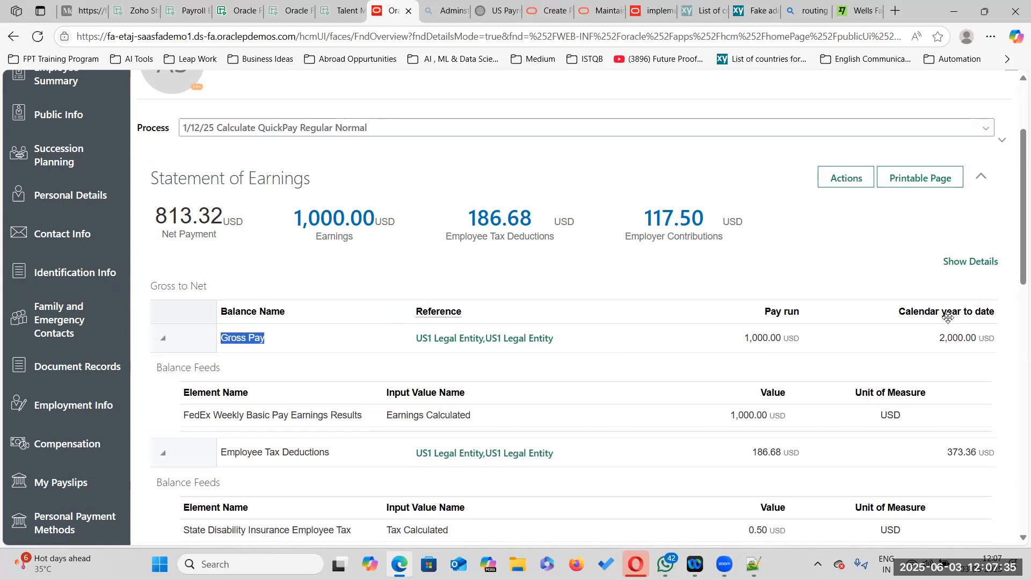
drag(937, 340, 977, 339)
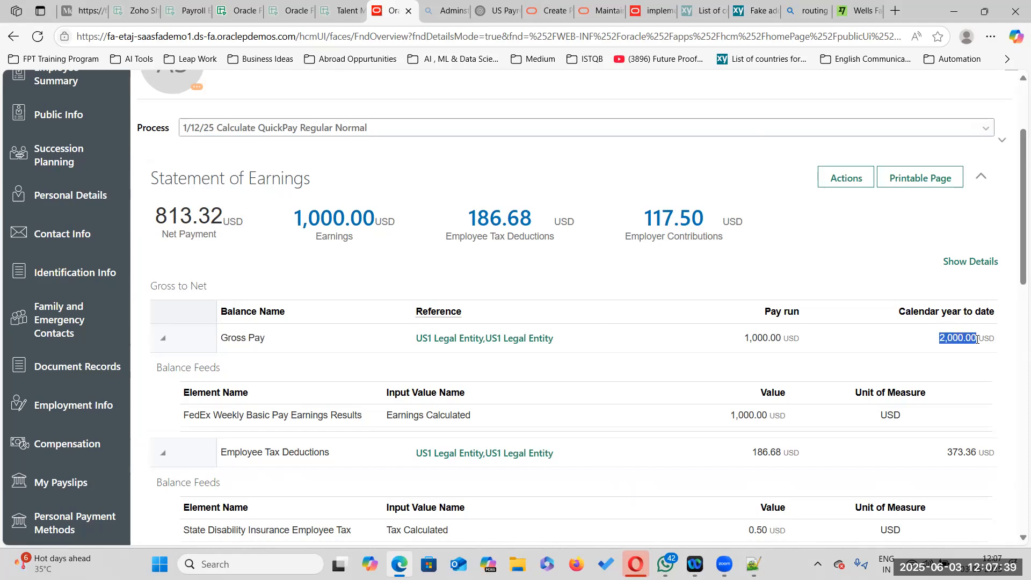
scroll(827, 393, down, 2)
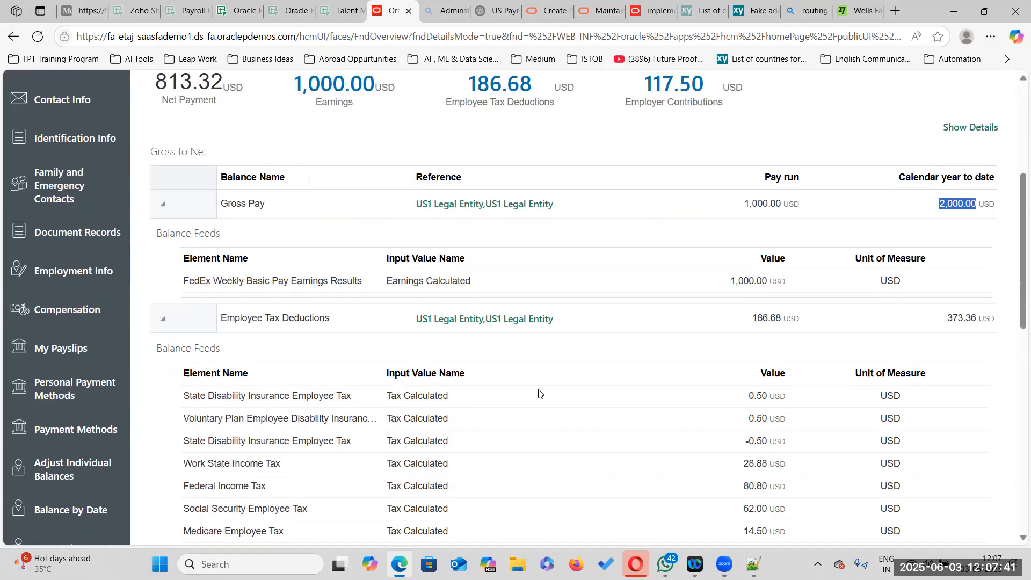
drag(220, 318, 327, 320)
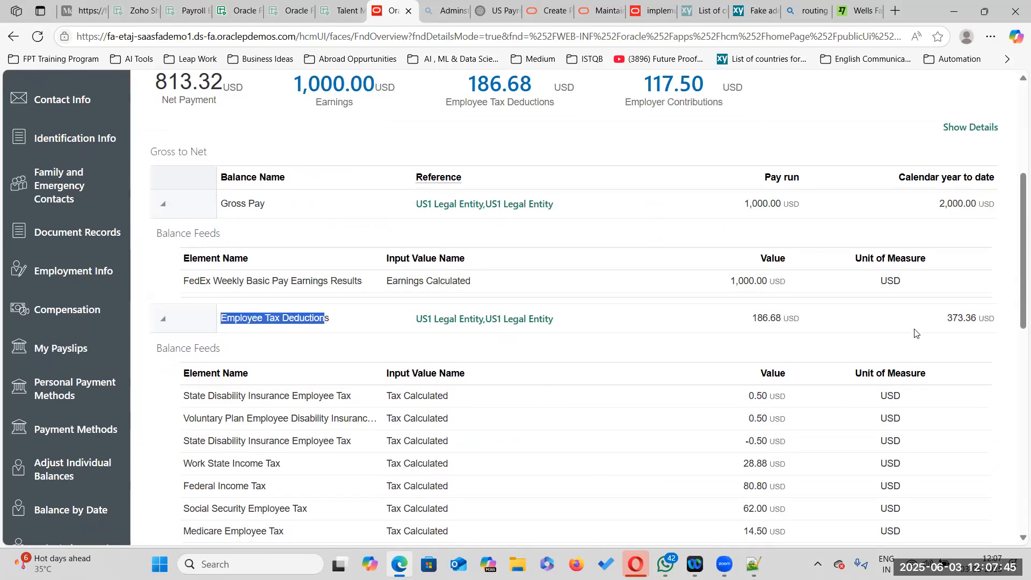
click(962, 317)
double_click(962, 317)
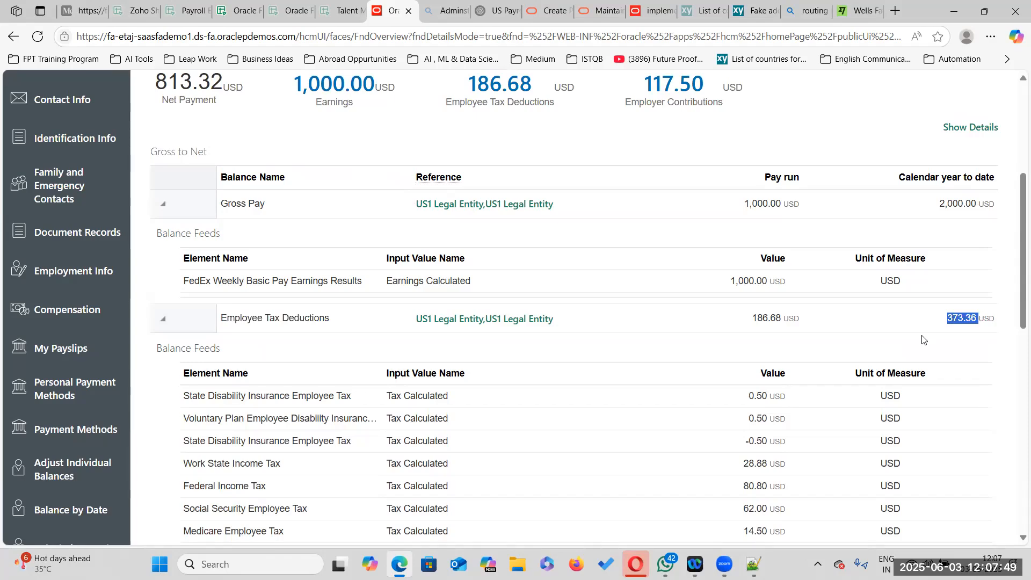
Scroll through the balance feeds, then move to cell E9 of the step summary sheet.
scroll(661, 419, down, 10)
scroll(661, 419, up, 15)
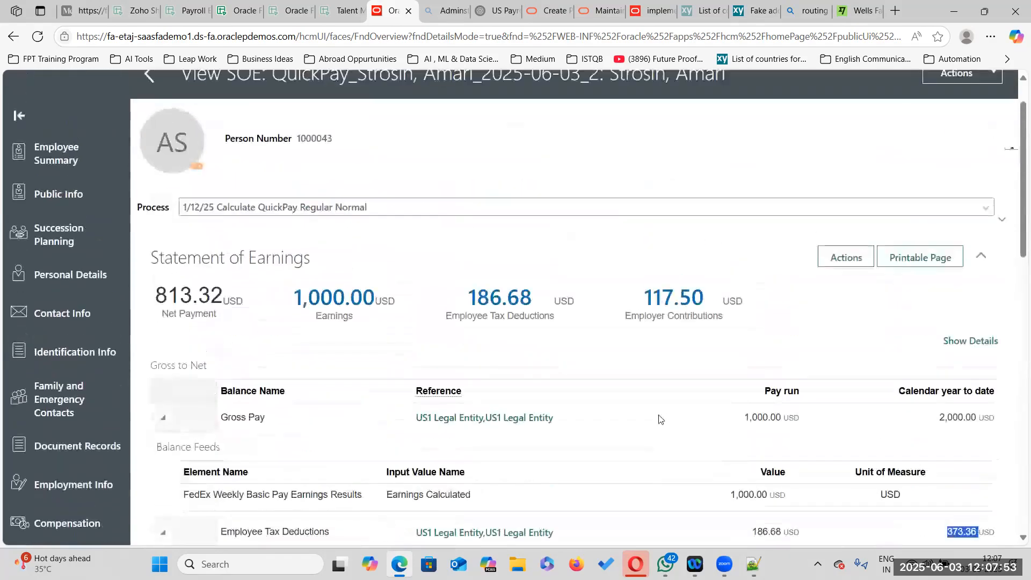
scroll(660, 419, up, 1)
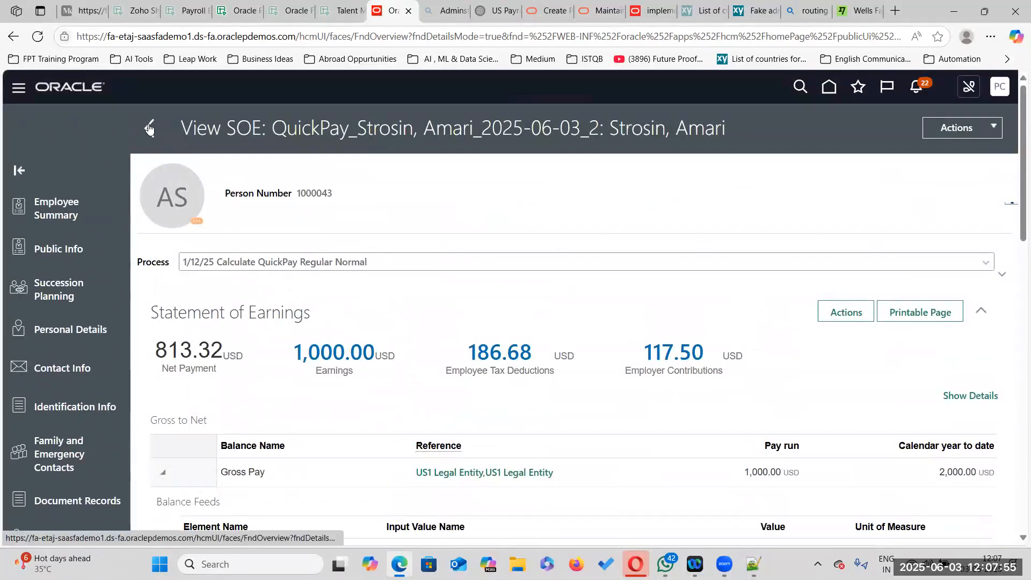
scroll(193, 349, down, 4)
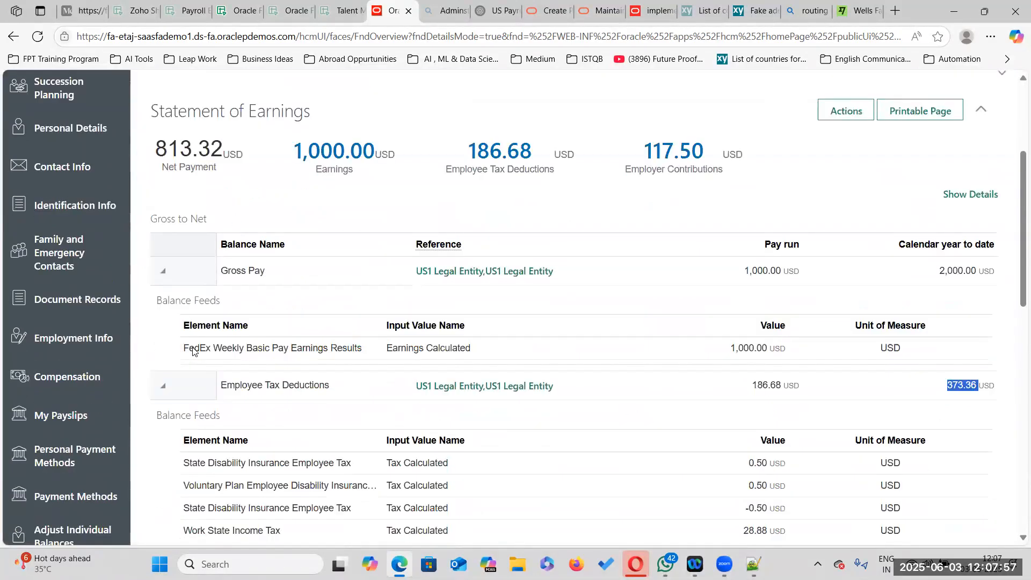
scroll(480, 313, up, 4)
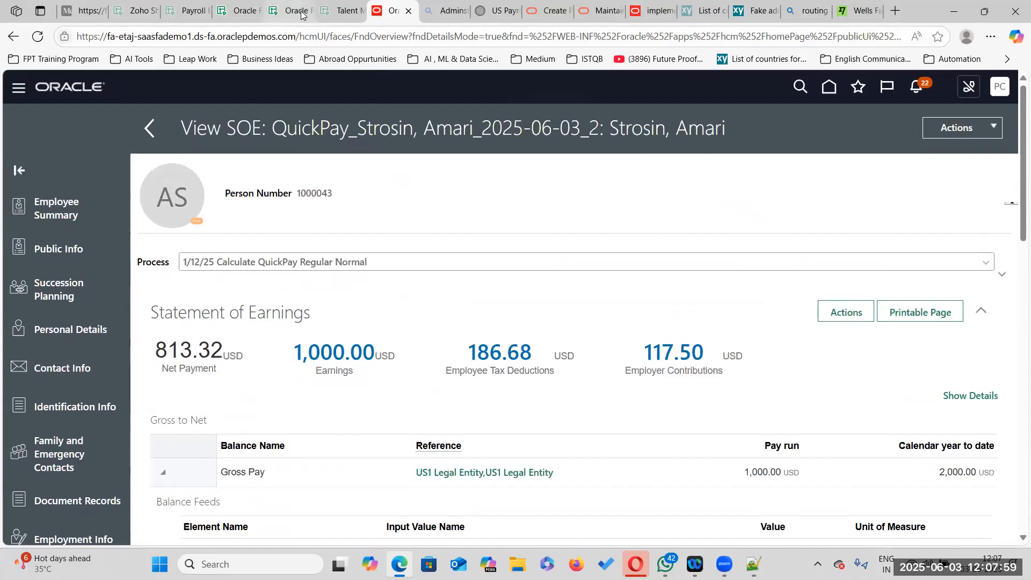
key(ctrl+shift+Tab)
key(ctrl+shift+Tab)
key(ctrl+shift+Tab)
click(389, 304)
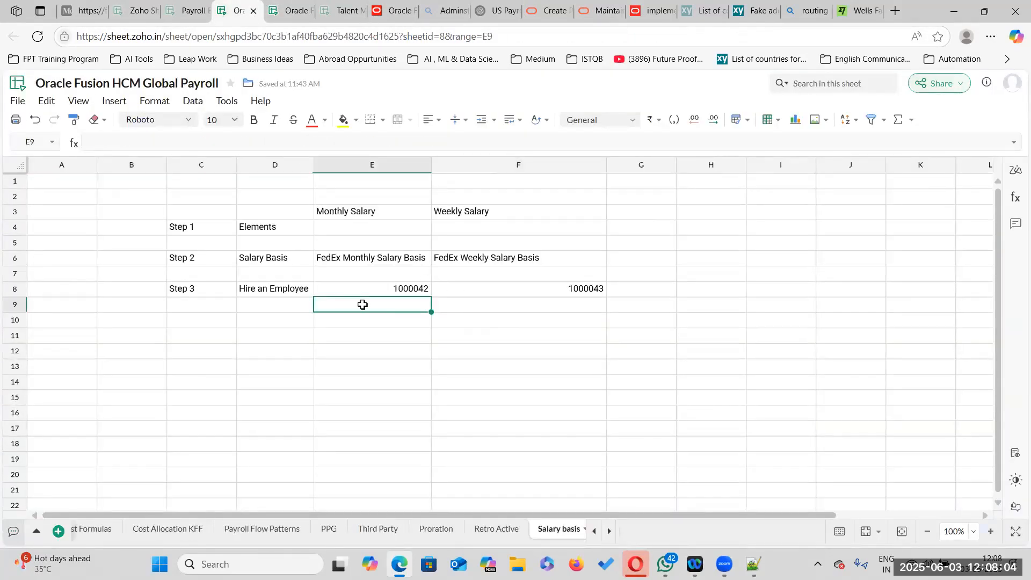
Add 'Step 4' and 'Run the Simplified Quick Pay' in row 10 and widen column D.
click(205, 320)
text(Step 4)
key(Tab)
text(Run the Simplified Quick Pay)
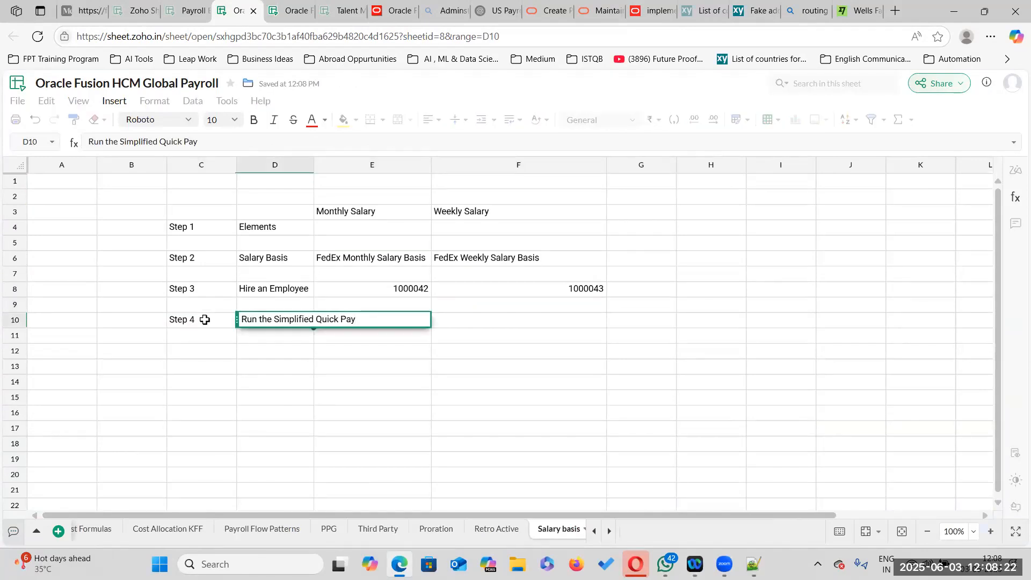
click(333, 382)
drag(311, 165, 359, 165)
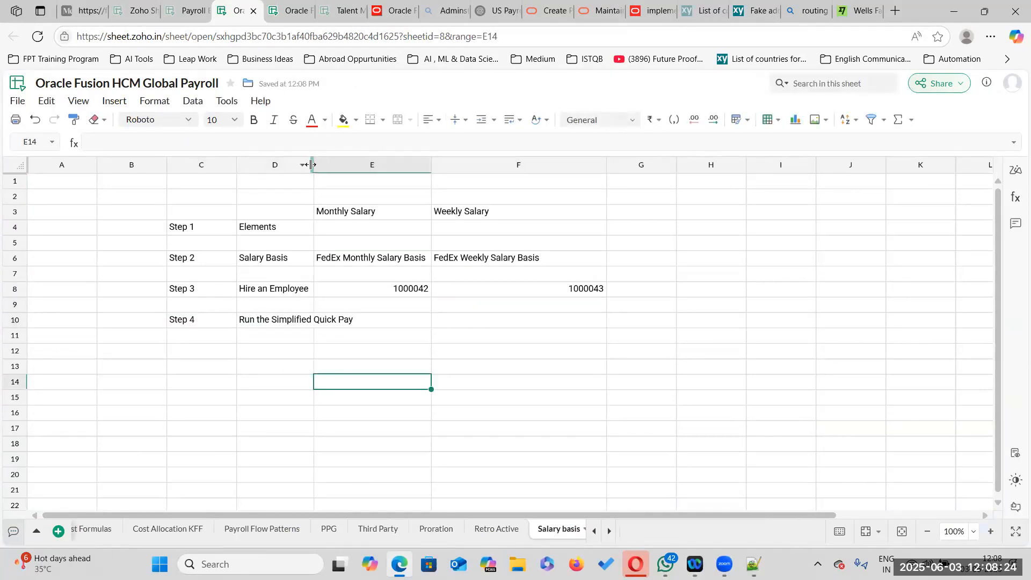
Enter 5000 as Step 4's monthly salary in E10 and 1000 as its weekly salary in F10.
double_click(399, 317)
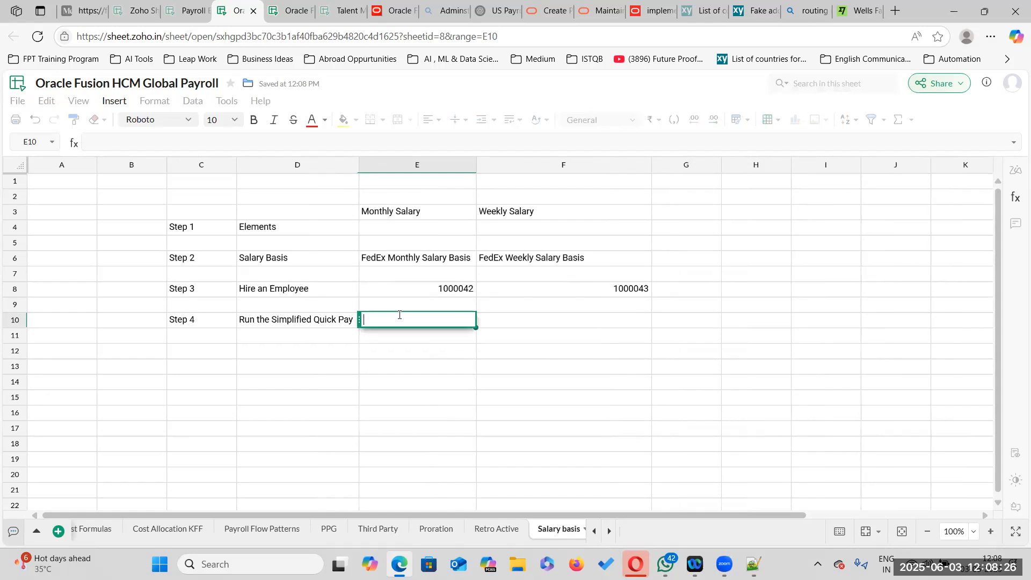
text(5000)
click(513, 317)
text(1000)
click(616, 345)
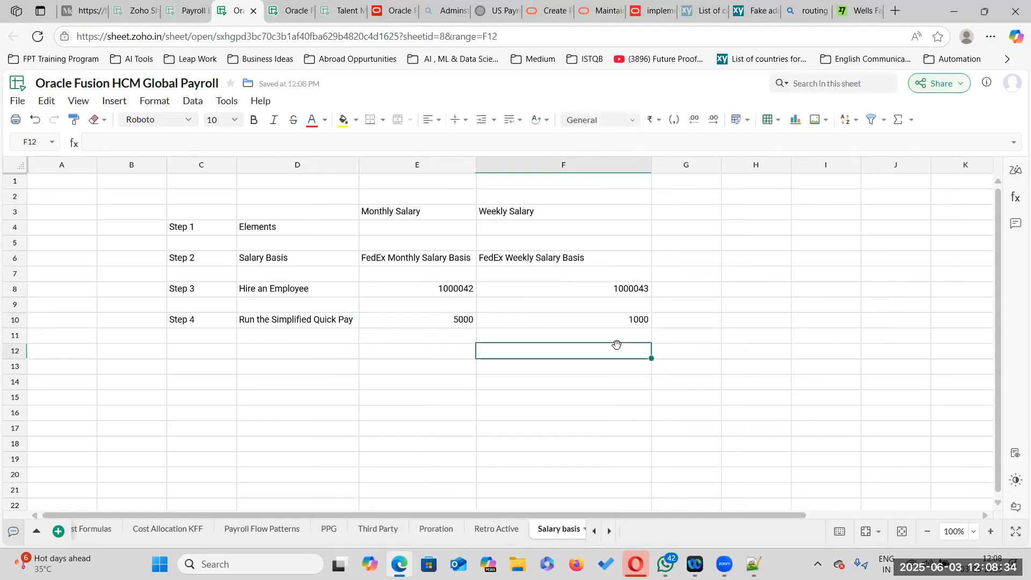
click(673, 316)
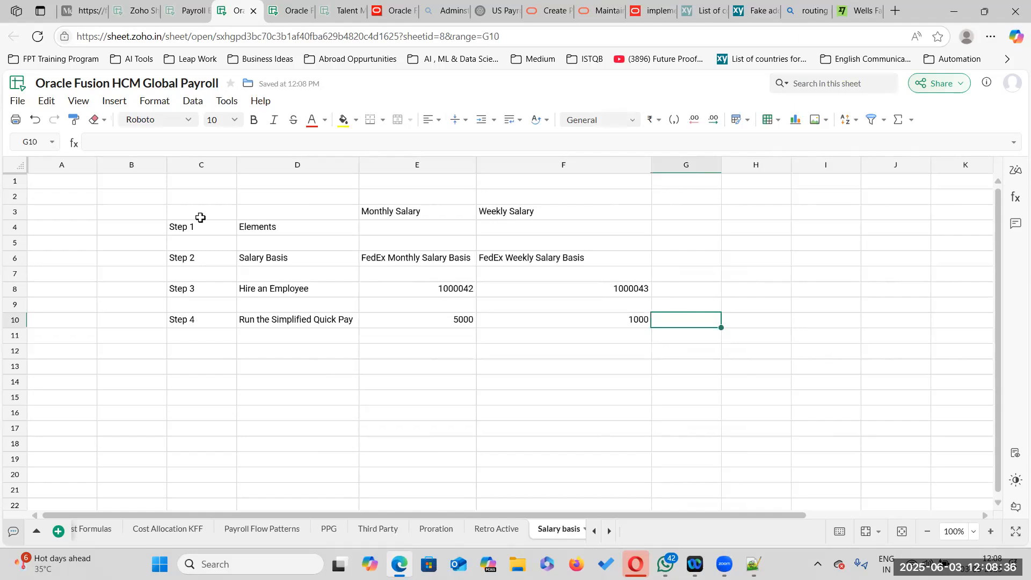
Review the Step 1 to Step 4 descriptions in the summary table.
drag(187, 224, 634, 317)
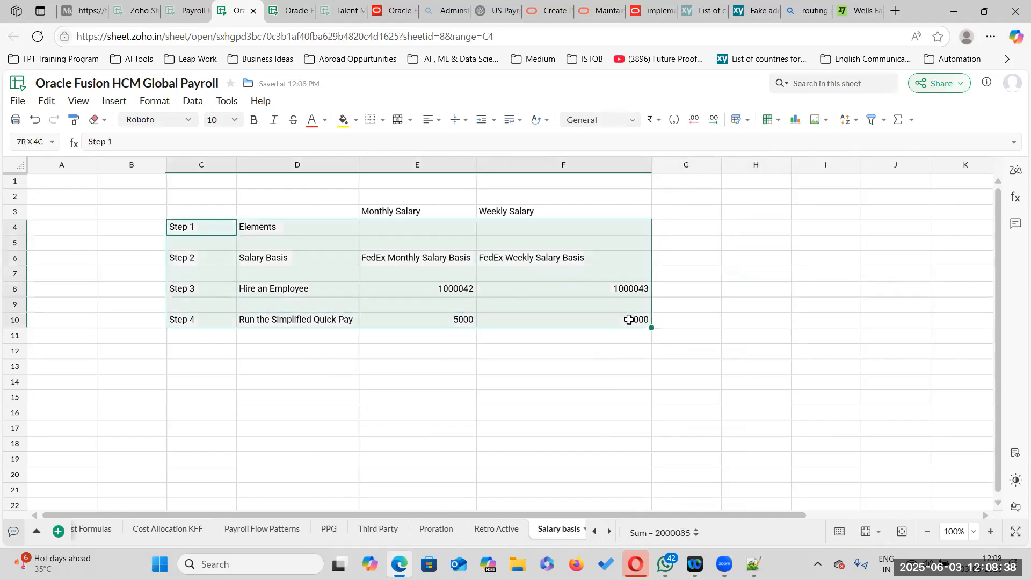
click(319, 320)
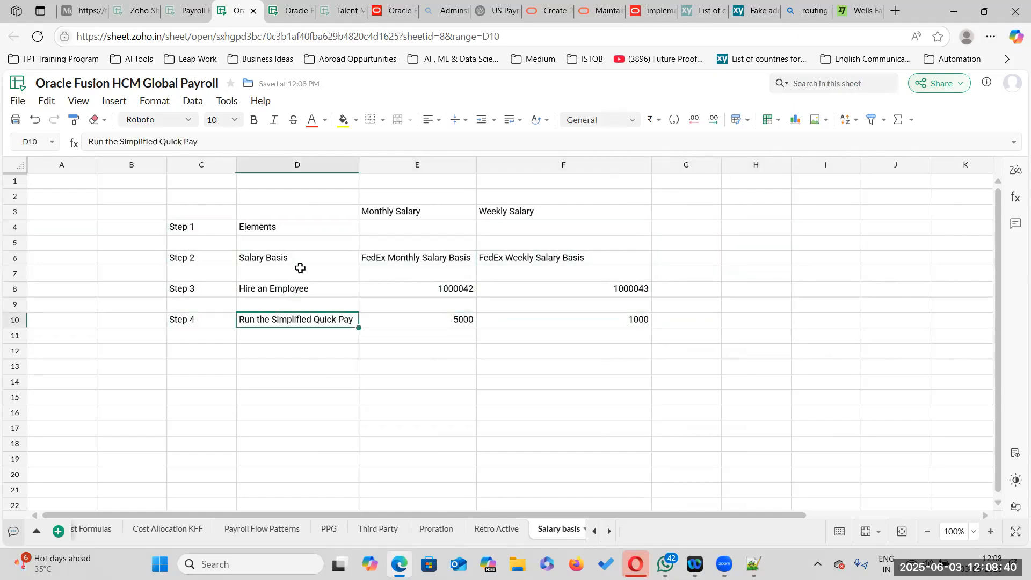
click(298, 232)
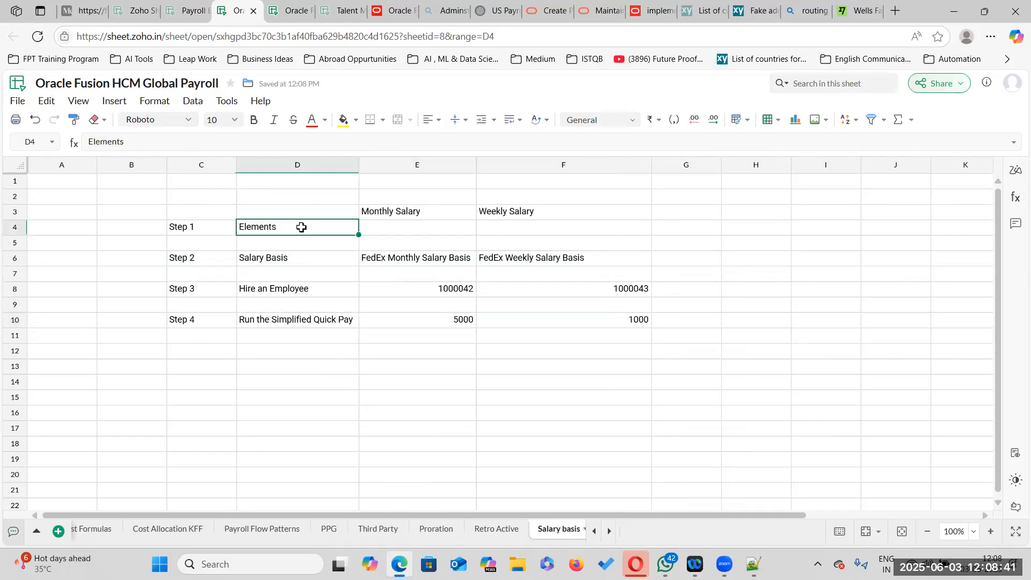
click(295, 258)
click(296, 228)
click(319, 286)
click(306, 259)
click(315, 287)
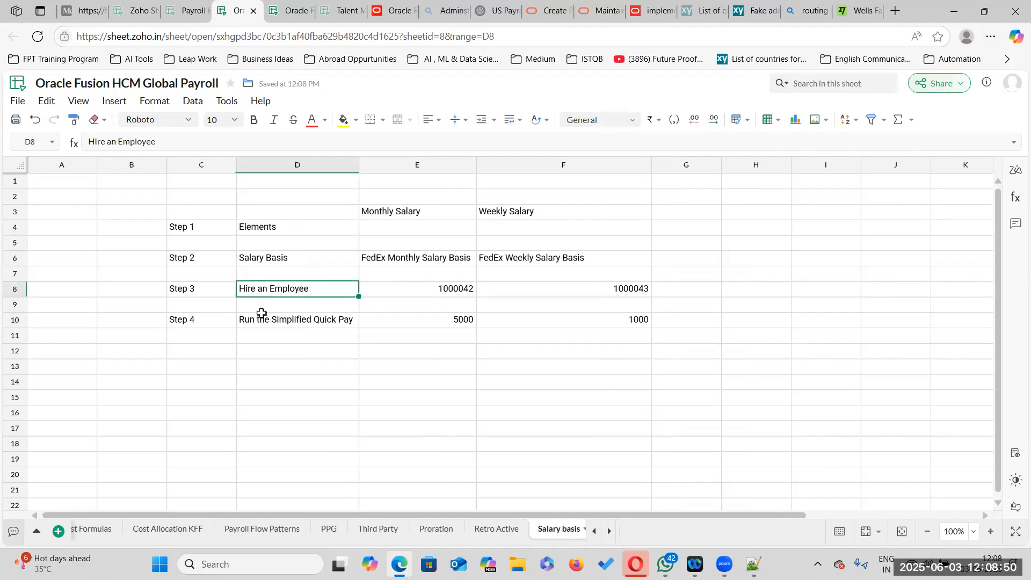
Check Step 3's values 1000042 and 1000043 and Step 4's monthly value 5000.
click(344, 320)
click(310, 289)
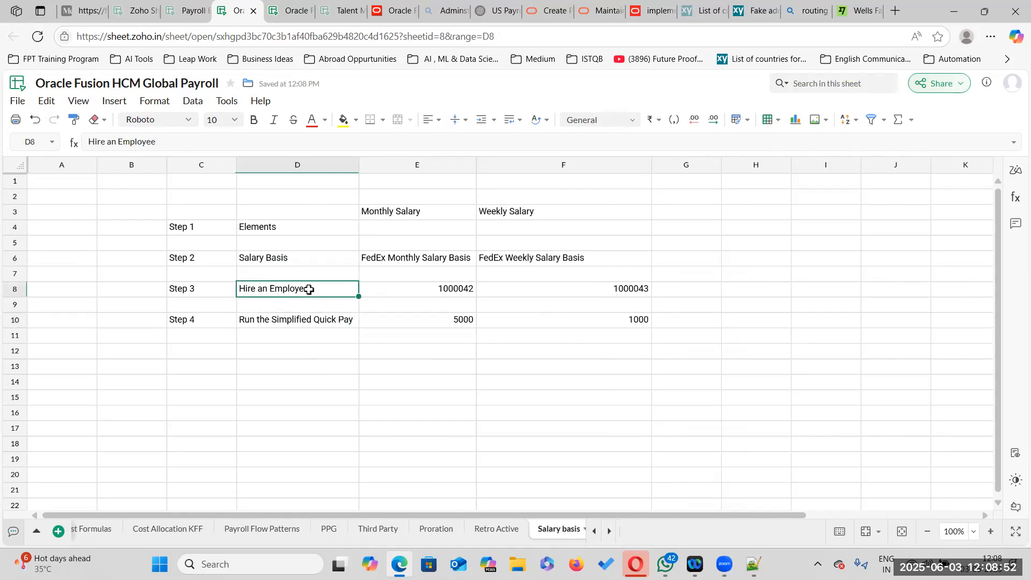
click(430, 286)
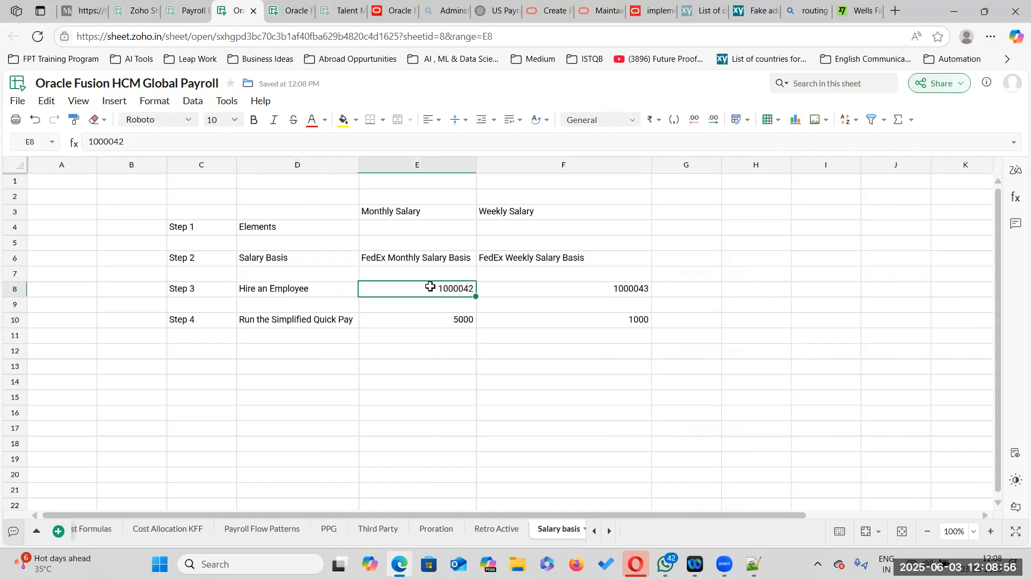
click(609, 288)
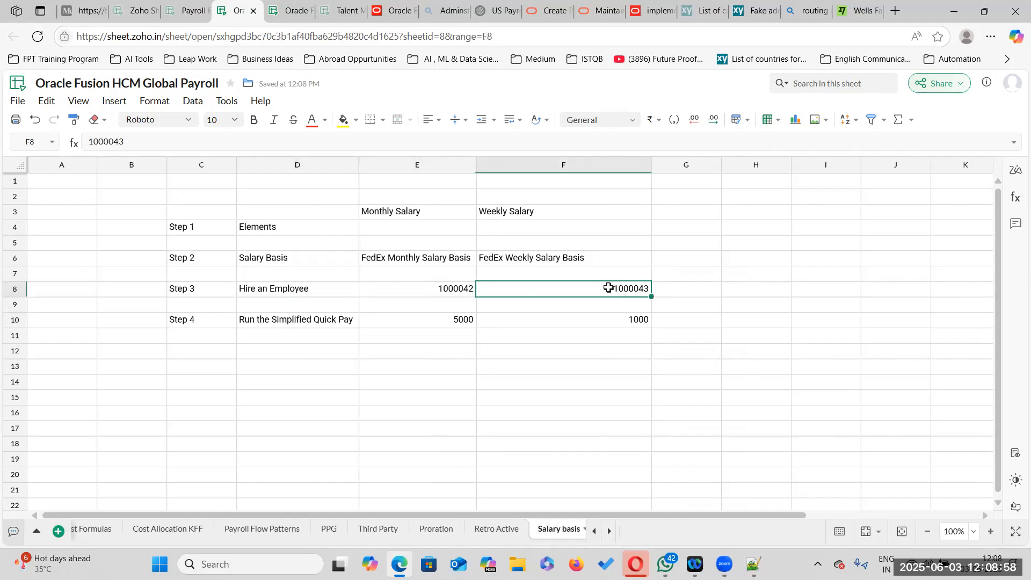
click(445, 320)
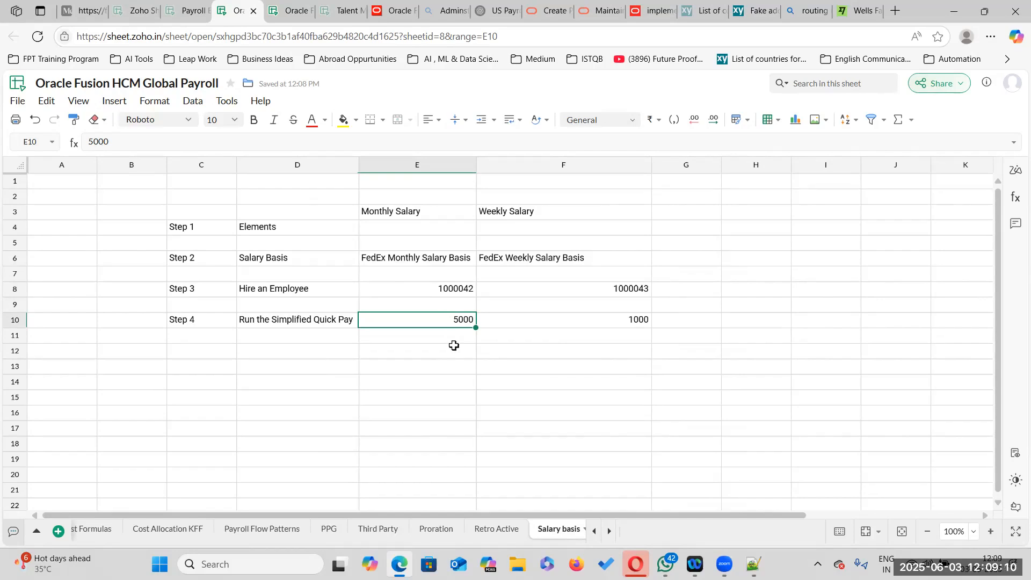
Set the step summary table's font to Roboto Slab at size 12.
click(617, 336)
drag(184, 210, 638, 339)
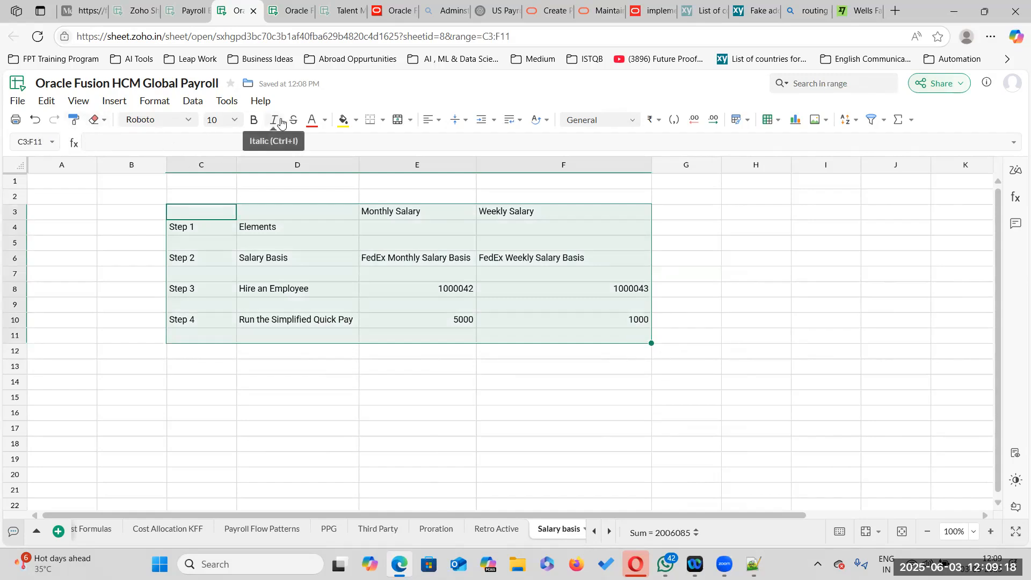
click(188, 119)
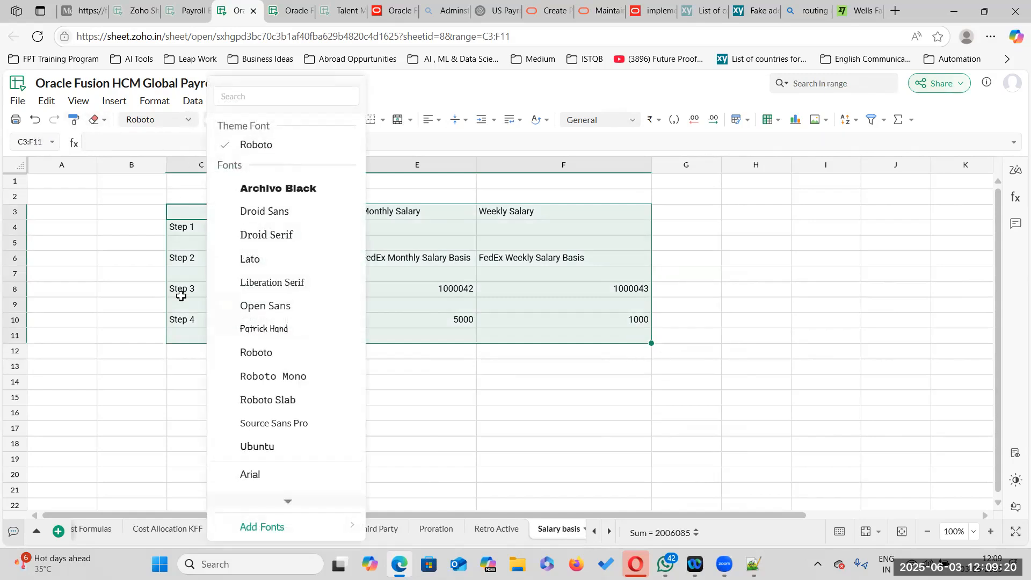
click(280, 400)
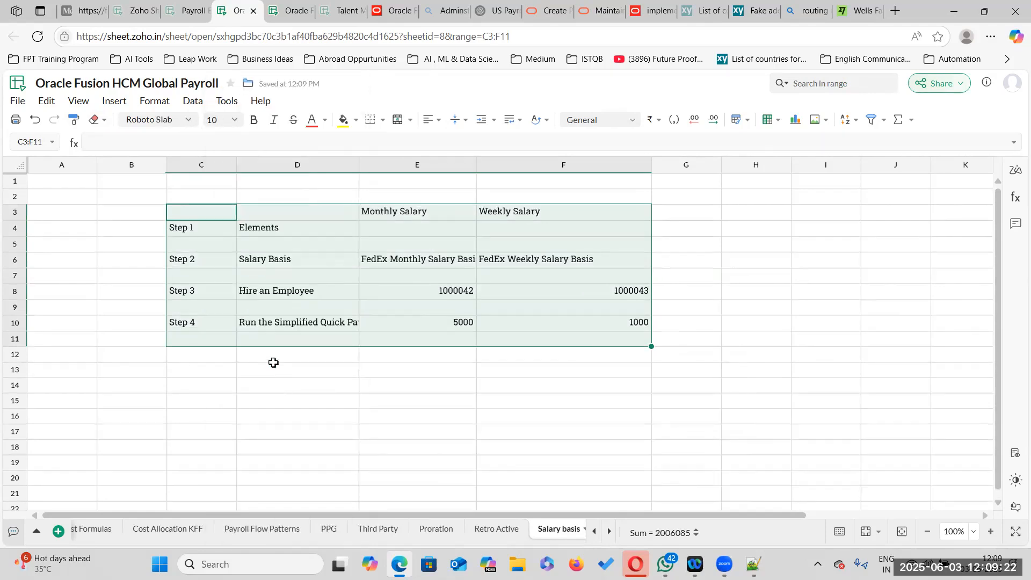
click(225, 121)
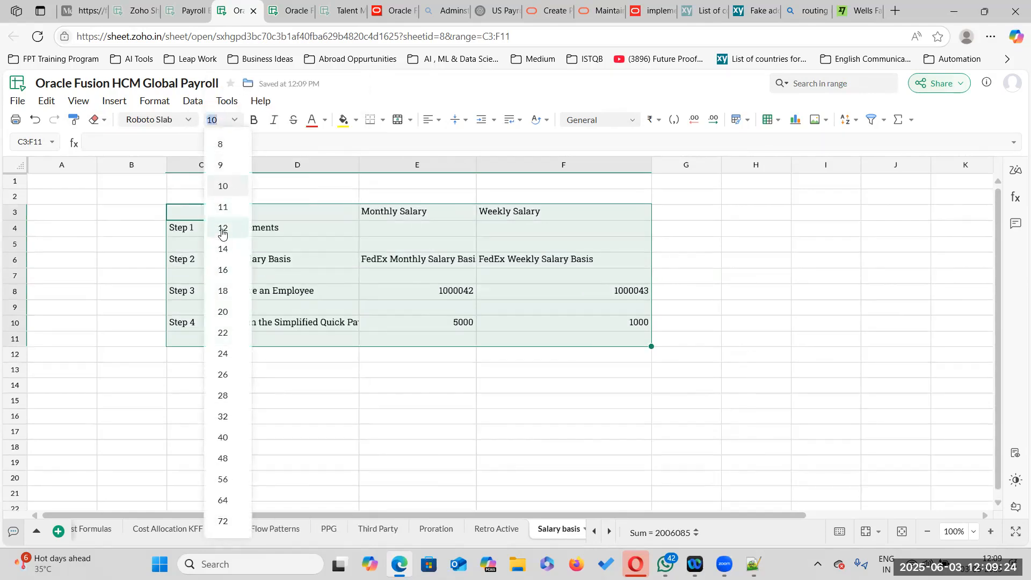
click(224, 228)
Auto-fit all column widths to their text.
click(695, 294)
key(ctrl+a)
double_click(97, 164)
click(268, 219)
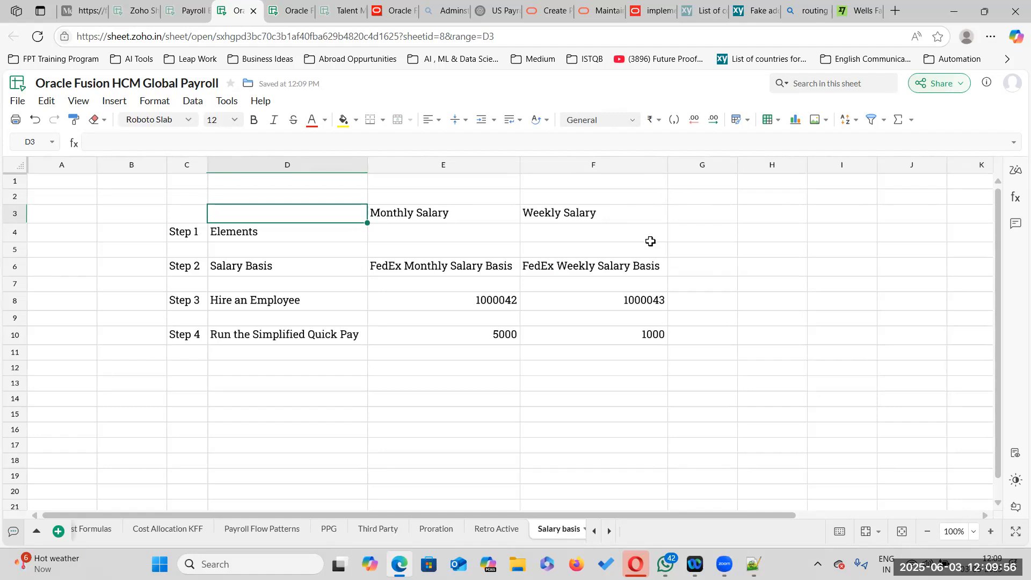
Widen column E and confirm FedEx Monthly and Weekly Salary Basis fit their cells.
drag(519, 165, 543, 165)
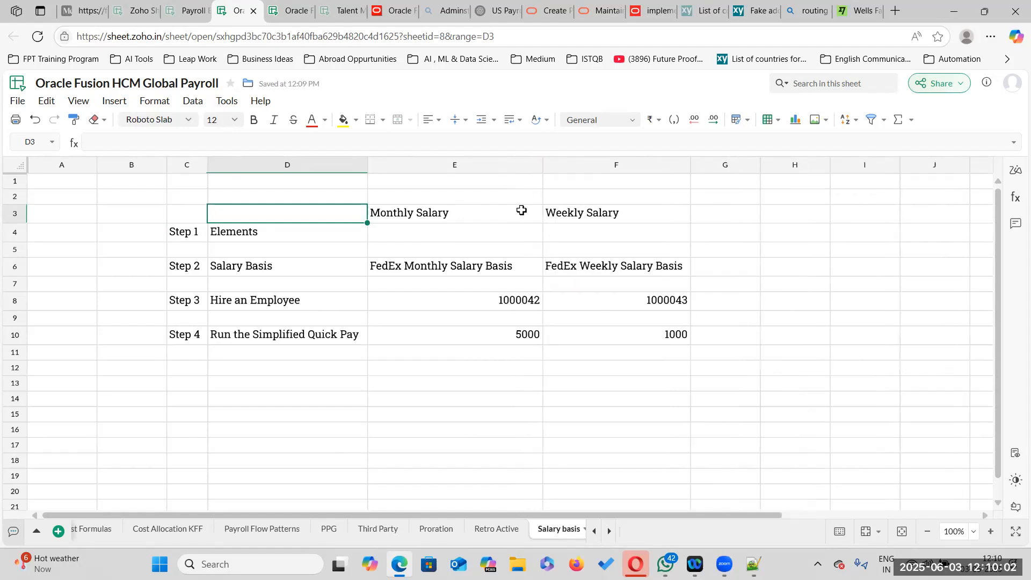
click(475, 264)
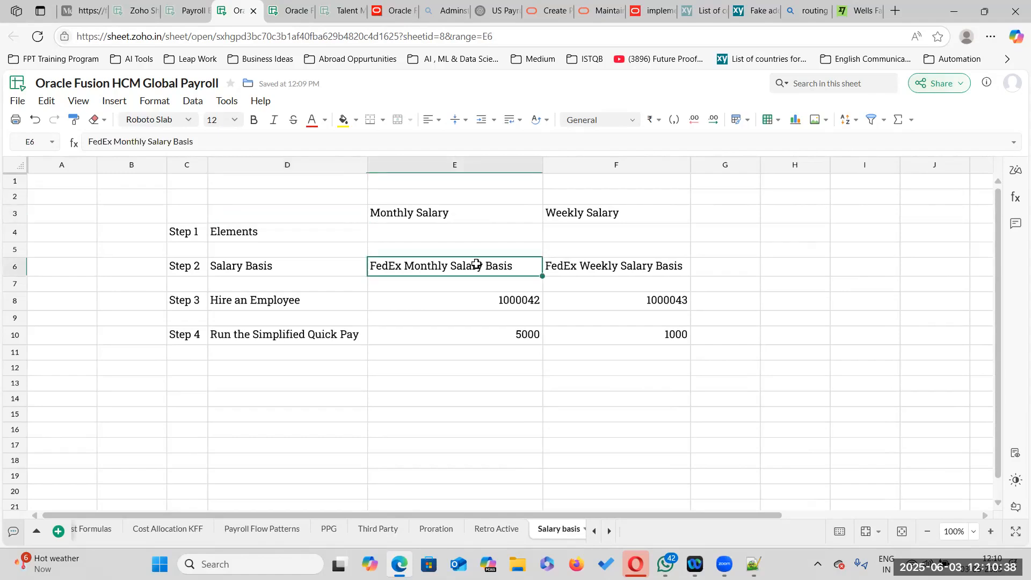
click(655, 269)
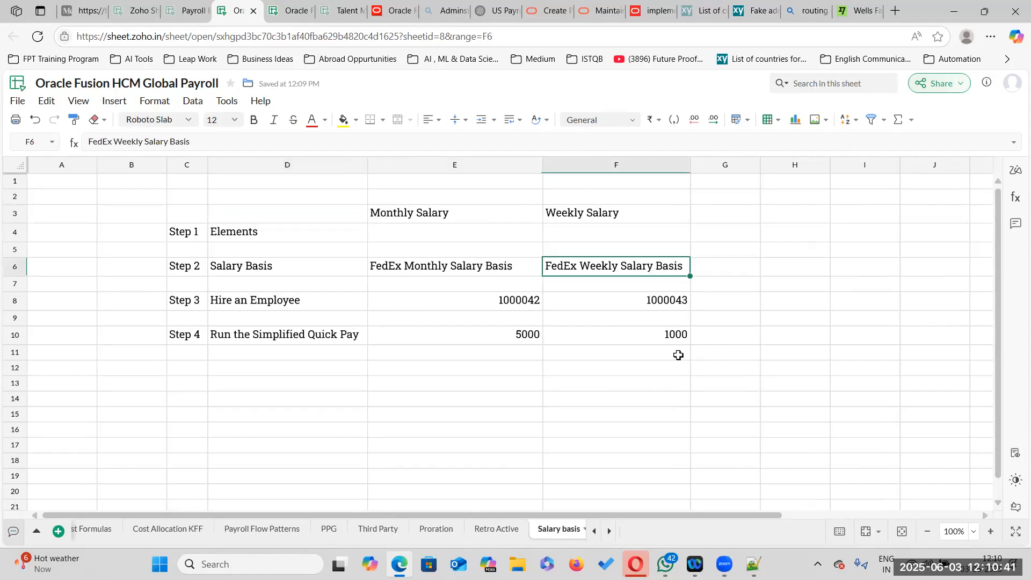
click(493, 264)
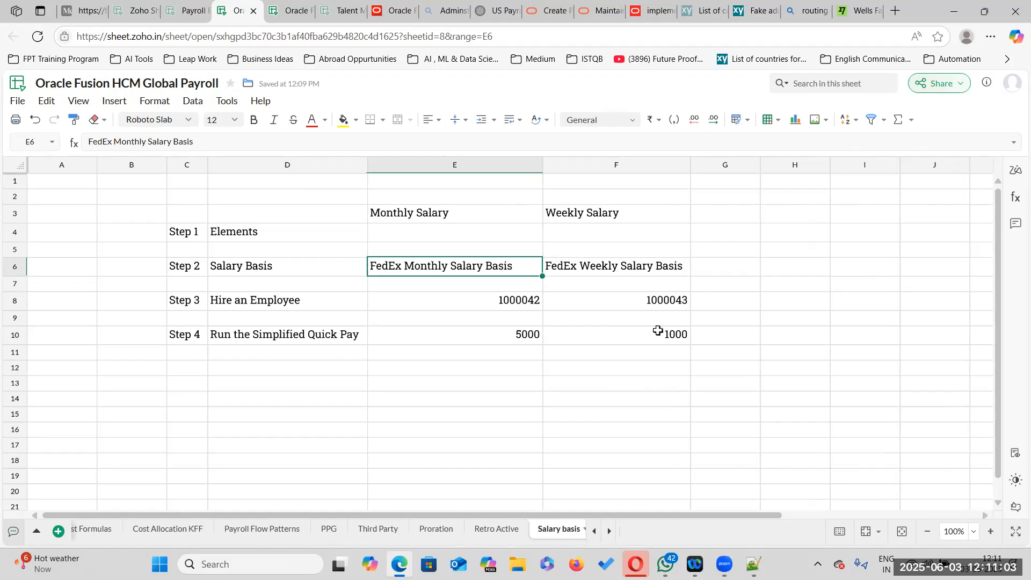
Give the Monthly Salary header red text on a yellow fill.
click(431, 212)
click(299, 266)
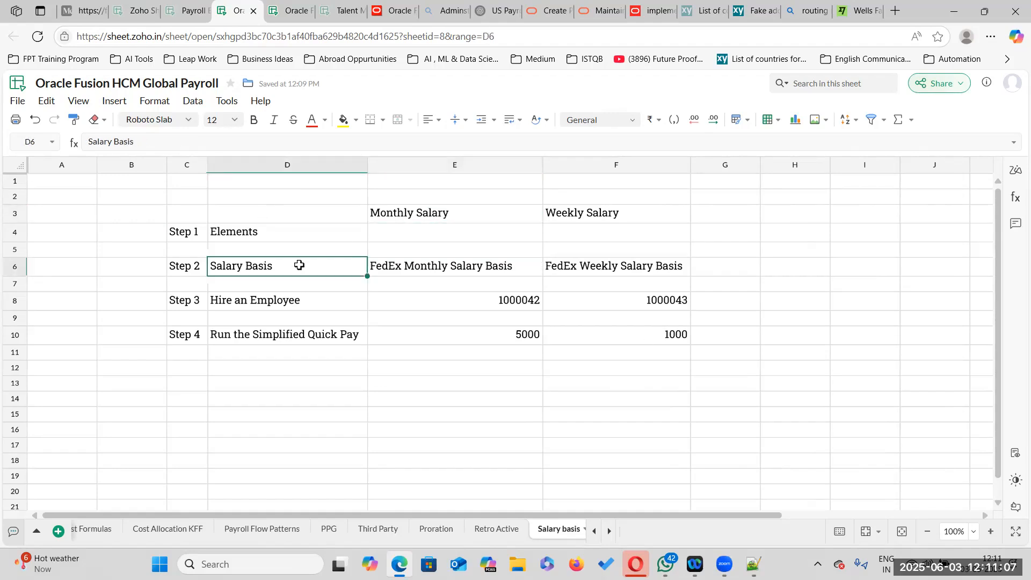
click(290, 230)
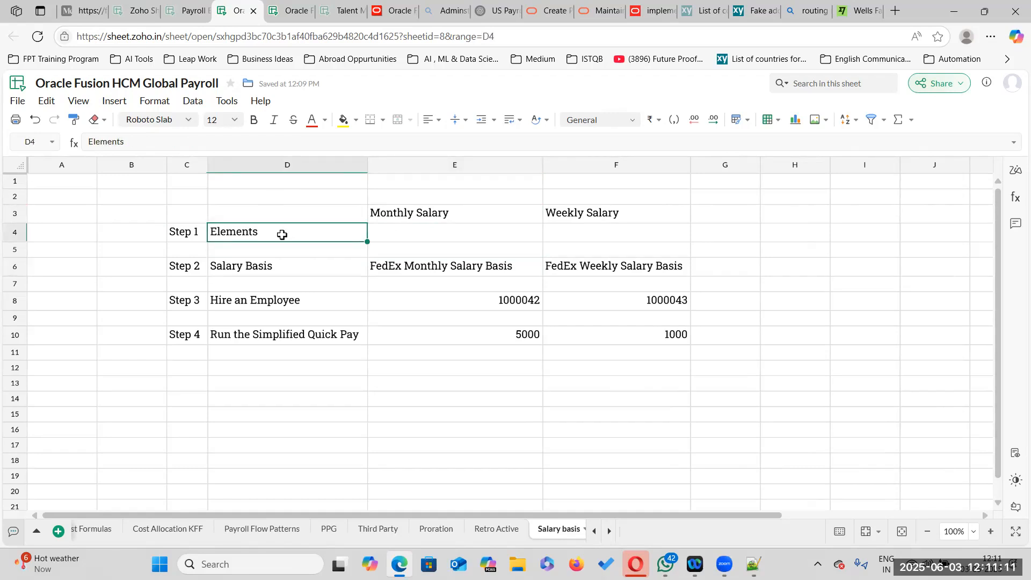
click(412, 211)
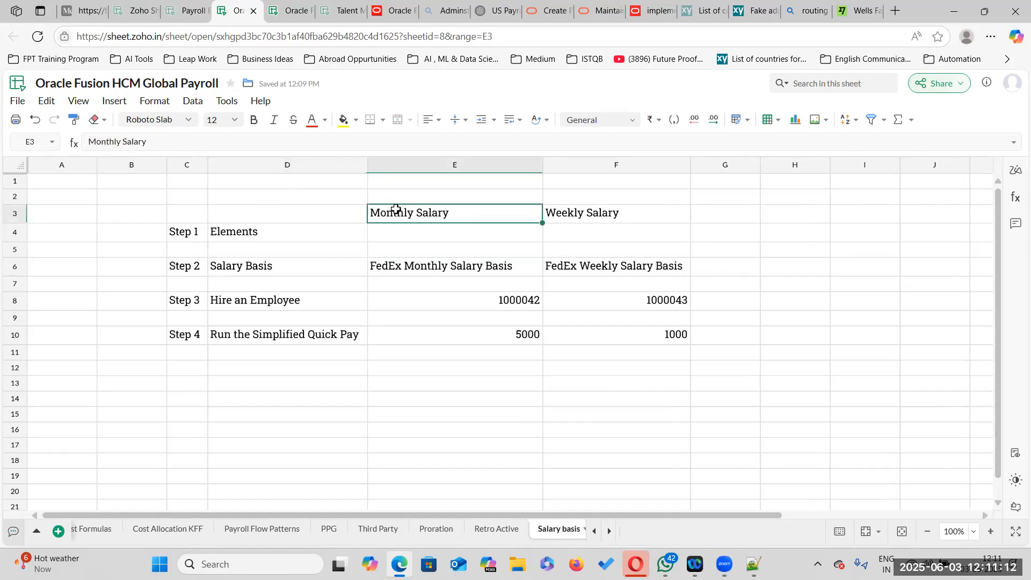
click(313, 120)
click(340, 120)
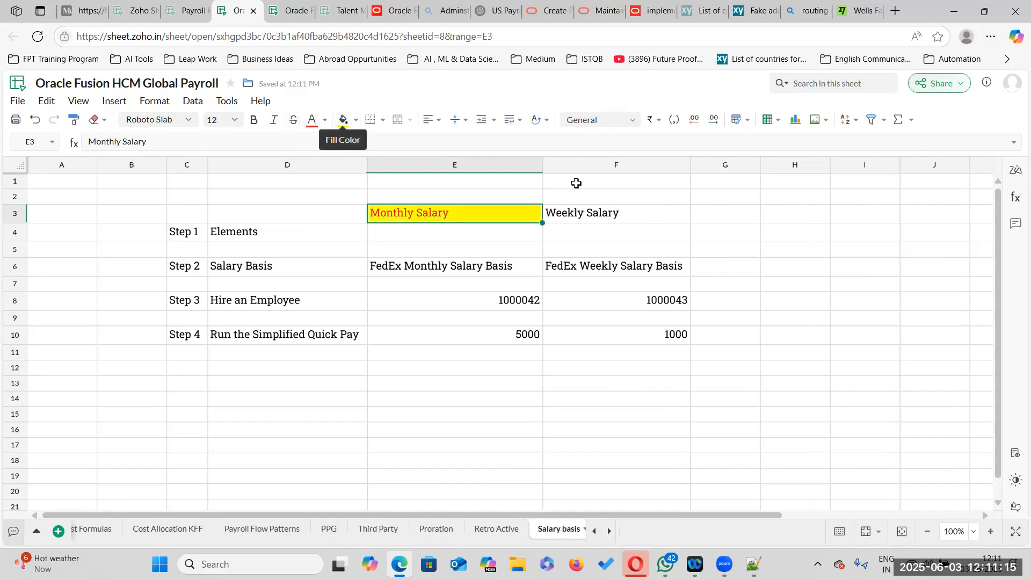
Give the Weekly Salary header red text on yellow fill, then bold both salary headers.
click(593, 209)
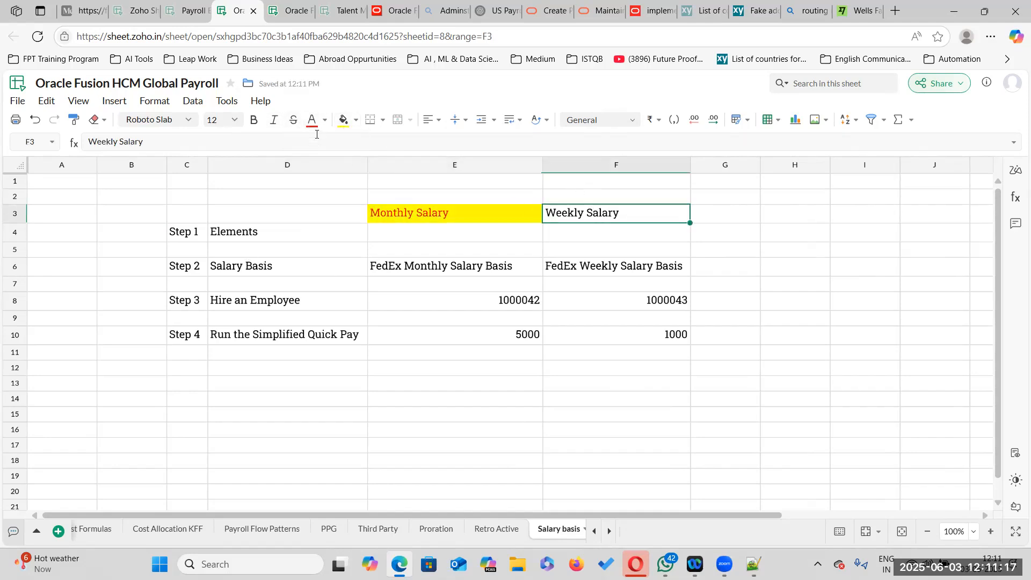
click(342, 121)
click(312, 121)
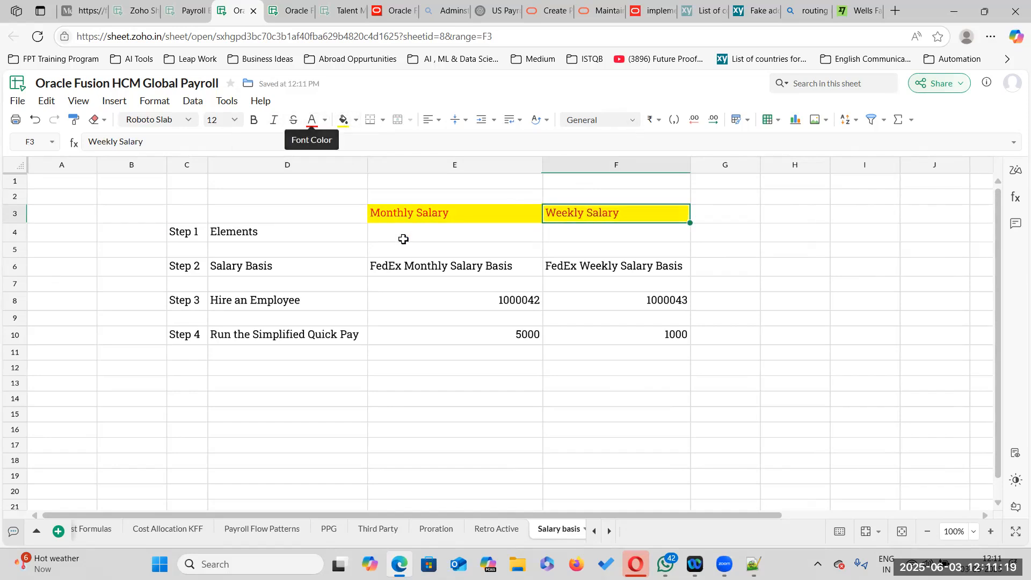
click(501, 214)
key(shift+Right)
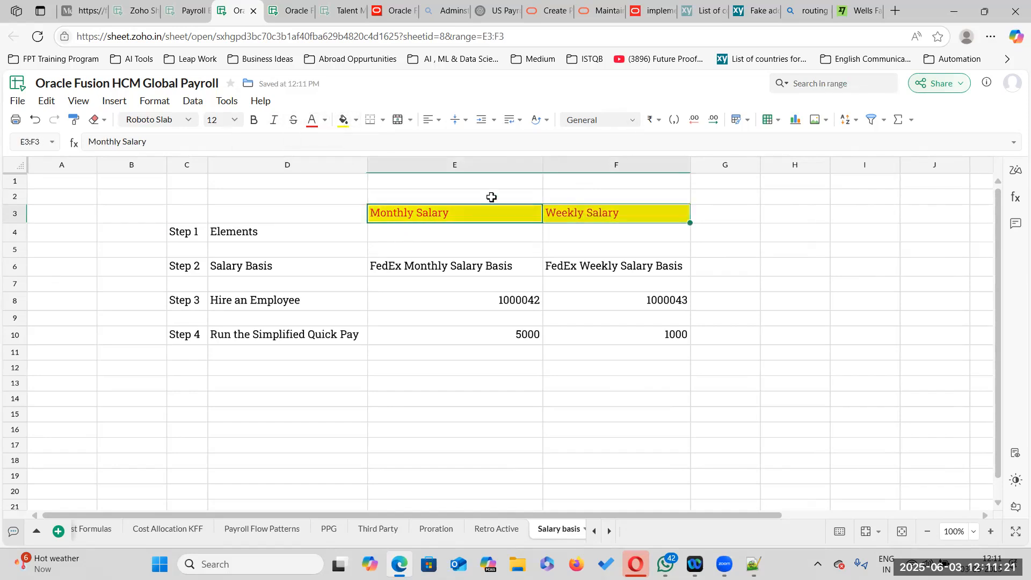
click(252, 122)
click(455, 232)
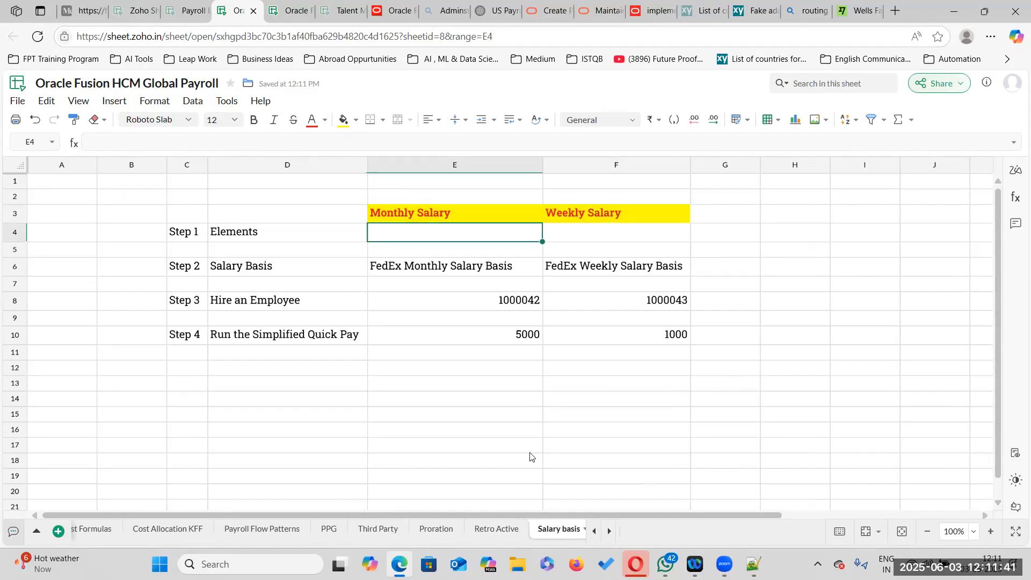